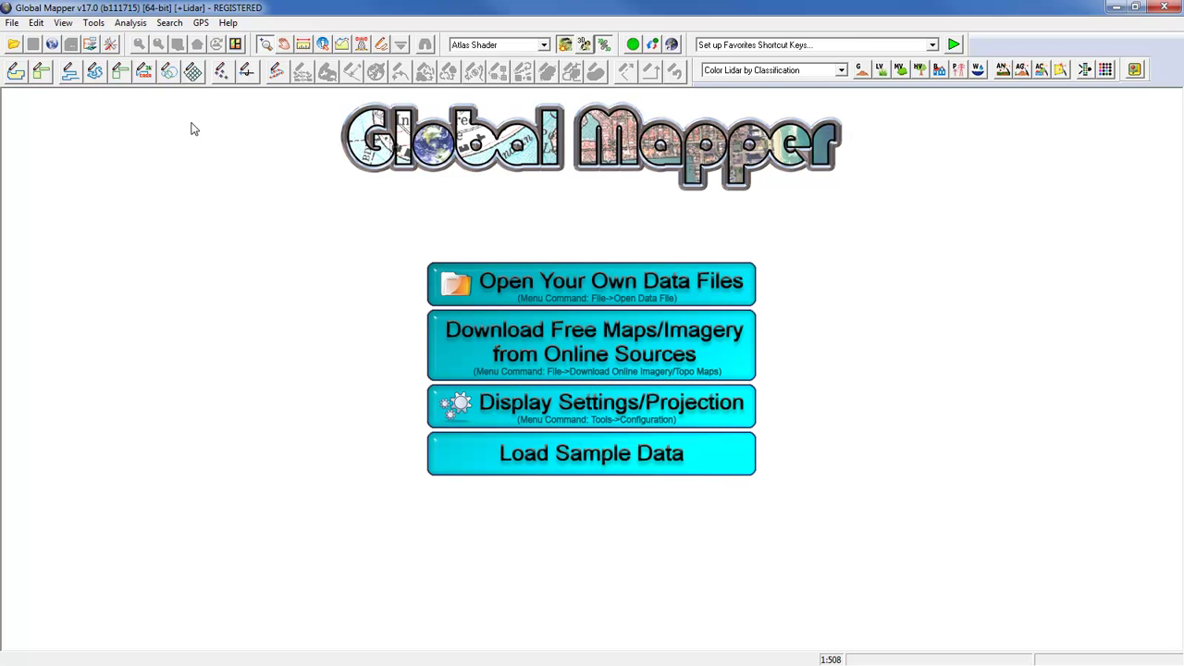
Load the Blue_Marble_Office.jp2 image and zoom in on the office building with its parking lot.
click(552, 271)
click(576, 274)
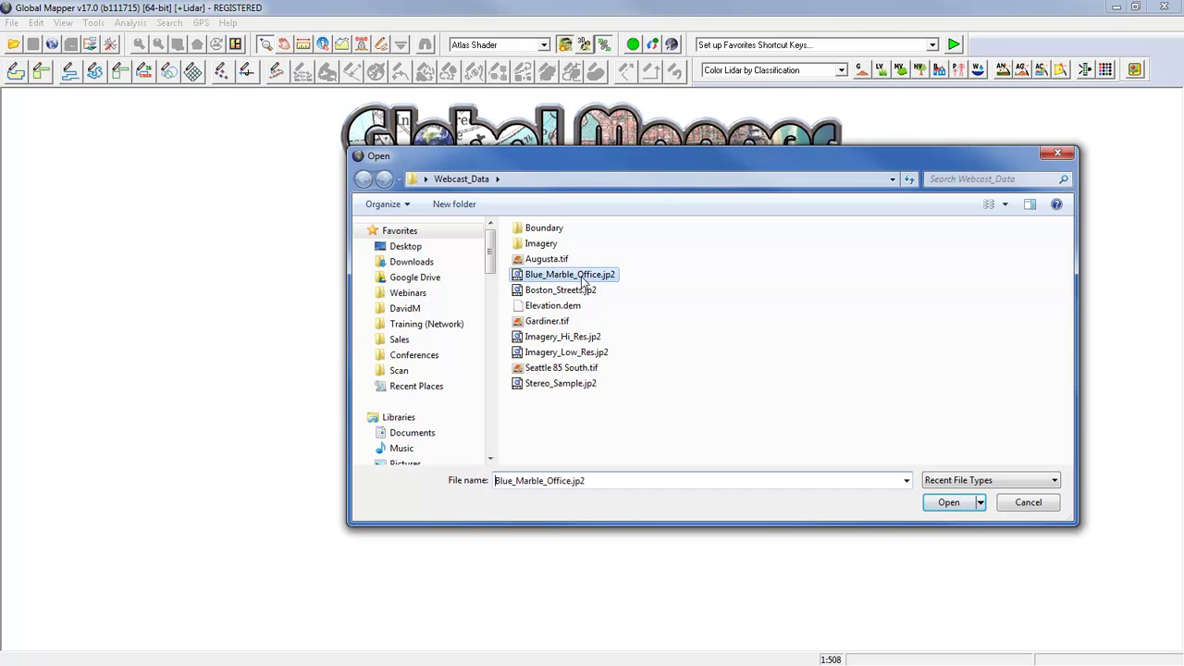
click(948, 505)
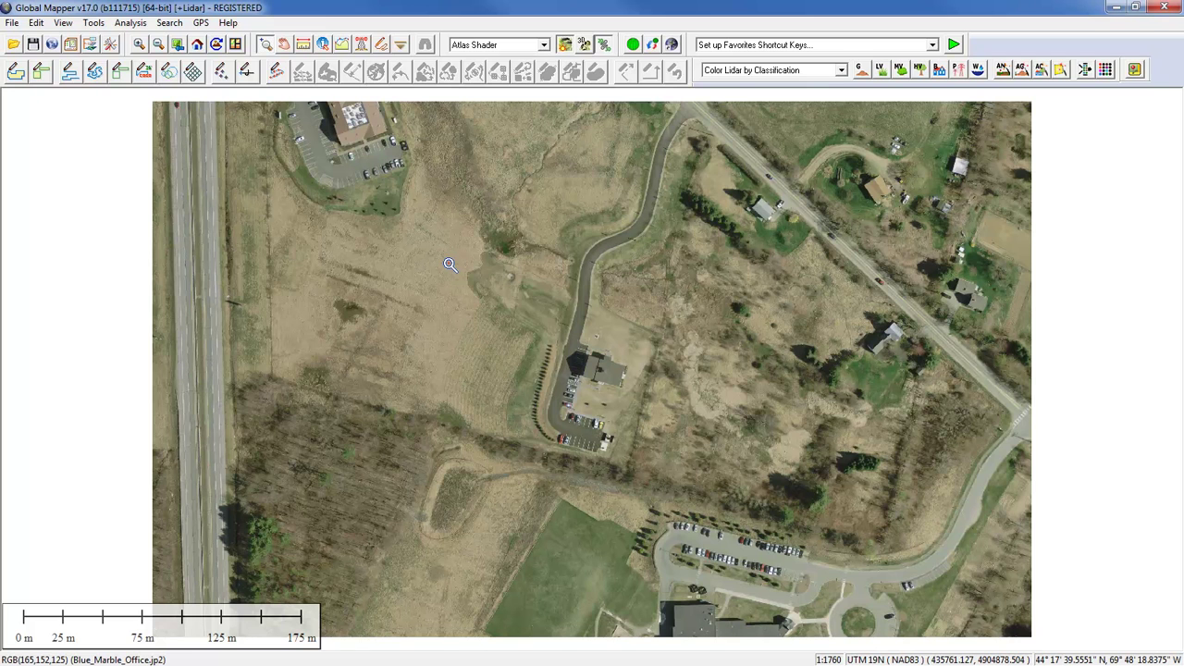
drag(450, 264, 745, 507)
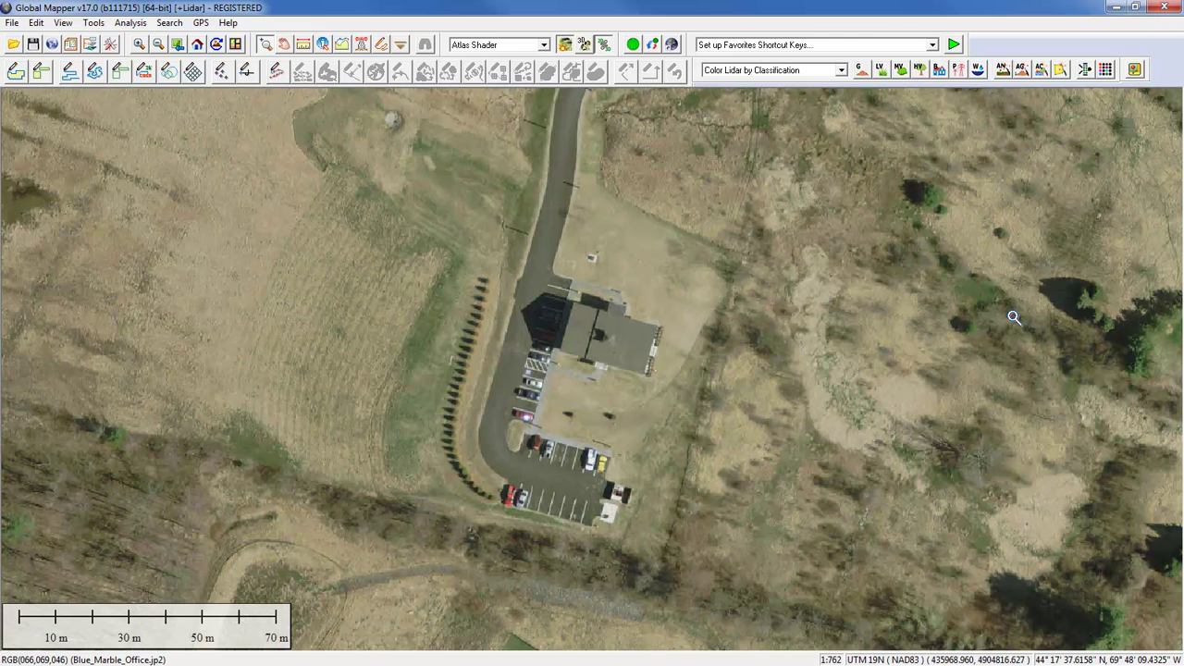
Look through the supported file formats offered for opening data, including the JPEG2000 and MrSID entries, without loading a file.
click(12, 44)
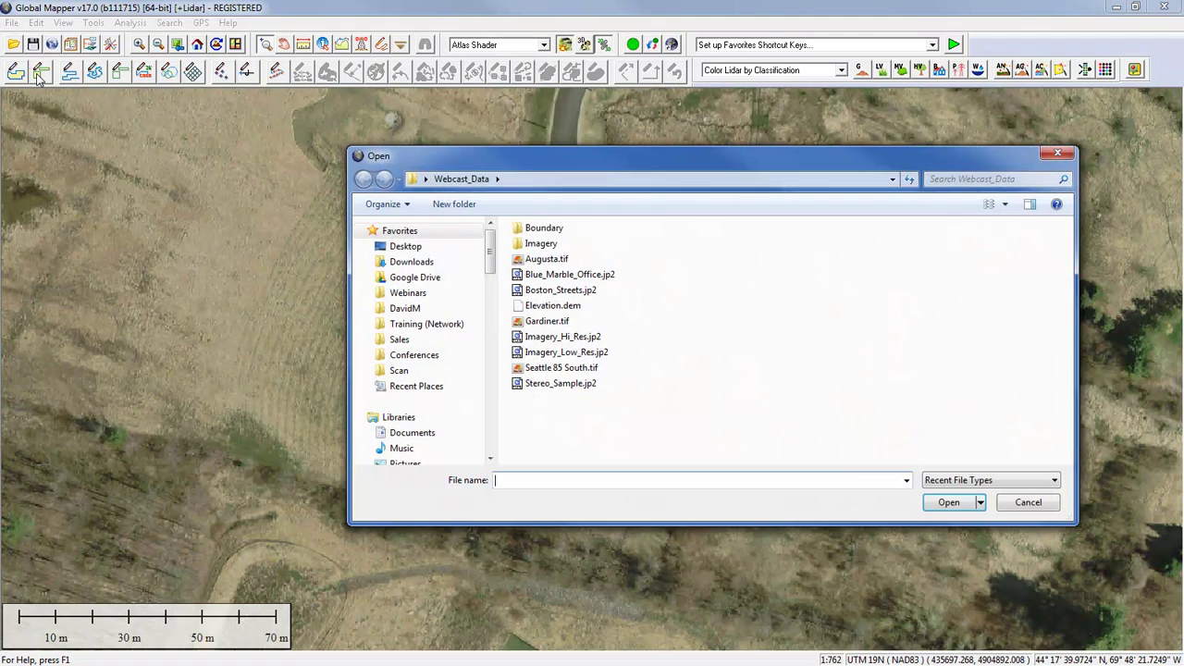
click(980, 478)
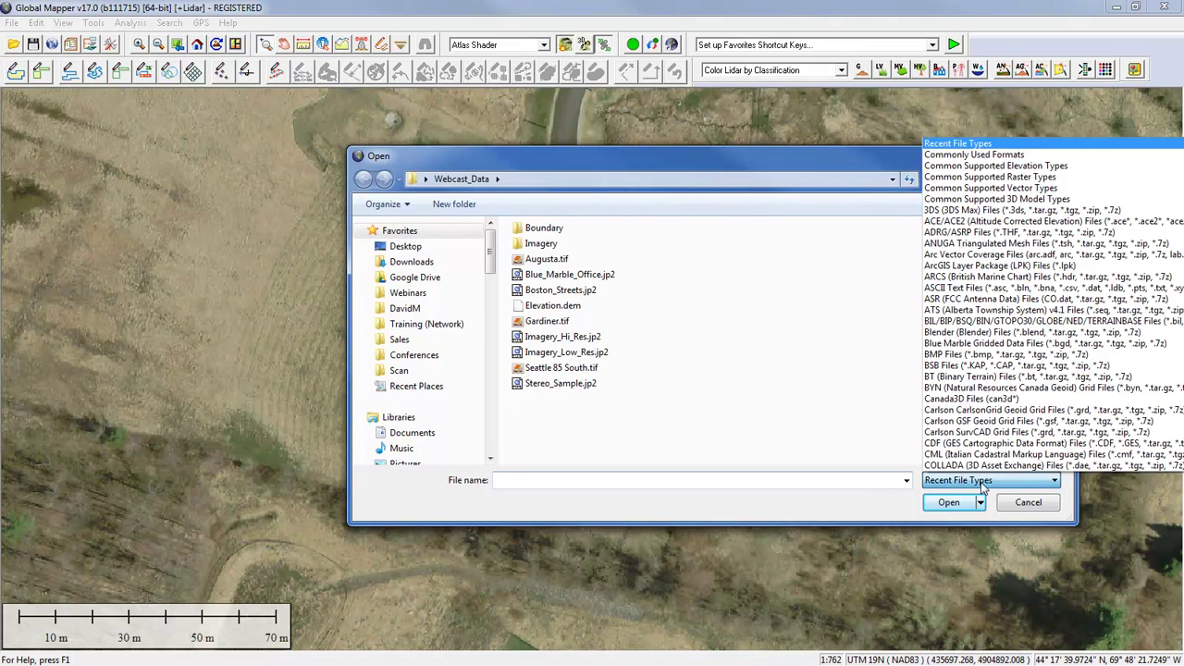
click(819, 159)
drag(693, 160, 405, 121)
click(722, 445)
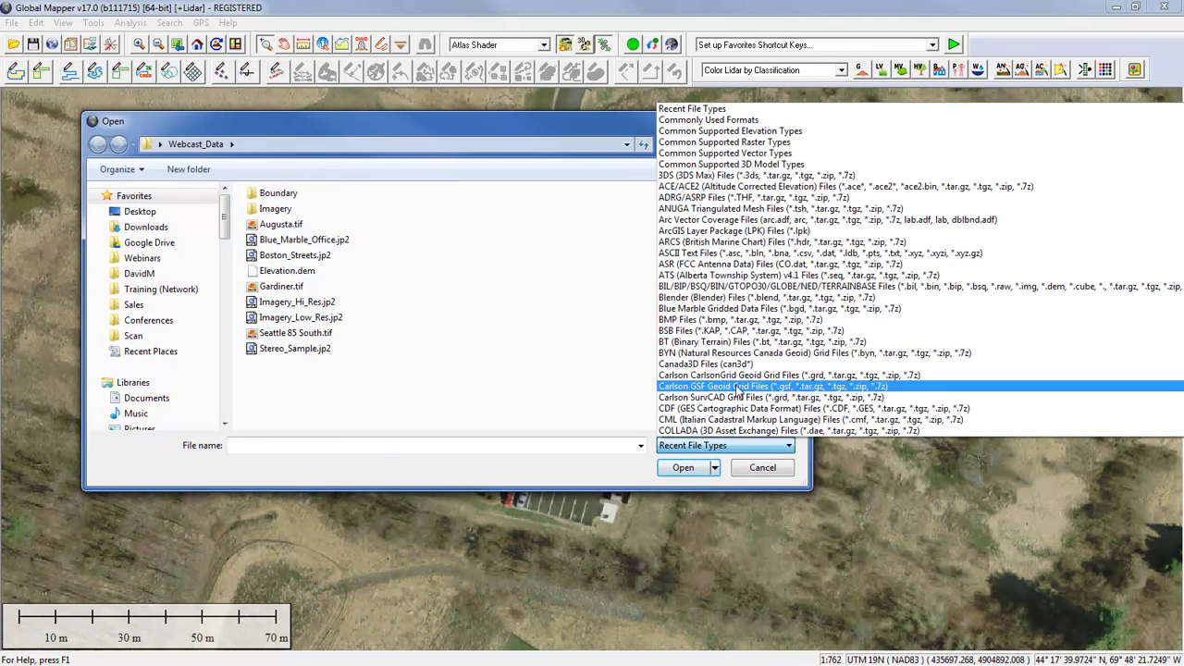
scroll(737, 396, down, 20)
scroll(766, 294, down, 5)
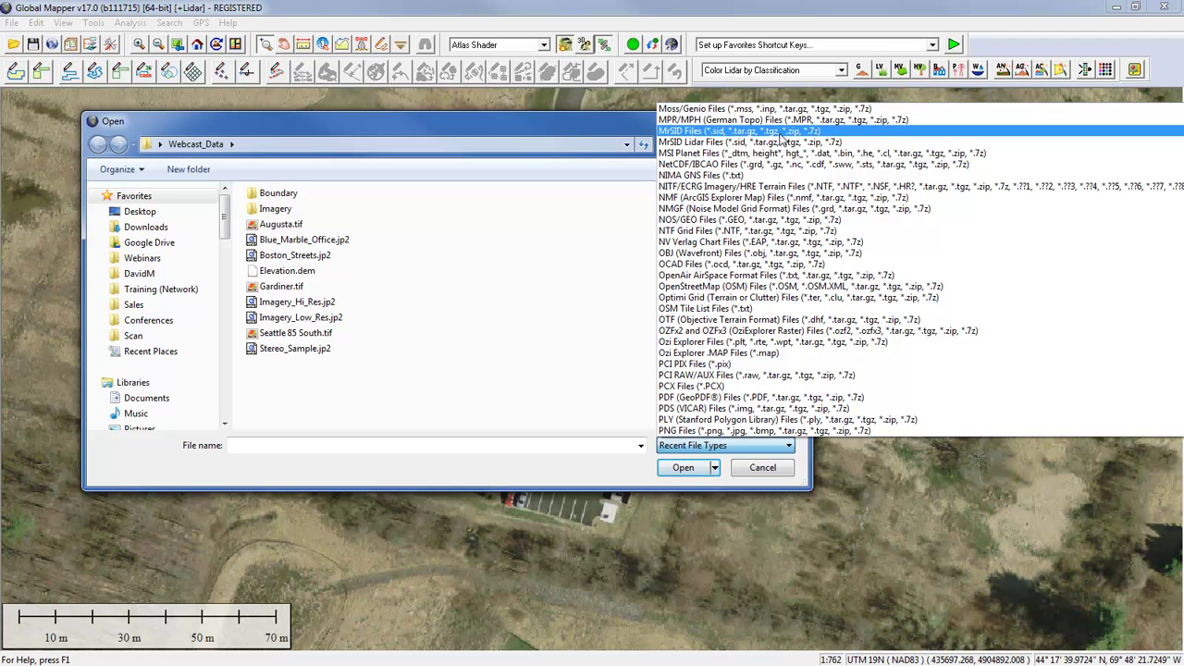
scroll(780, 137, up, 9)
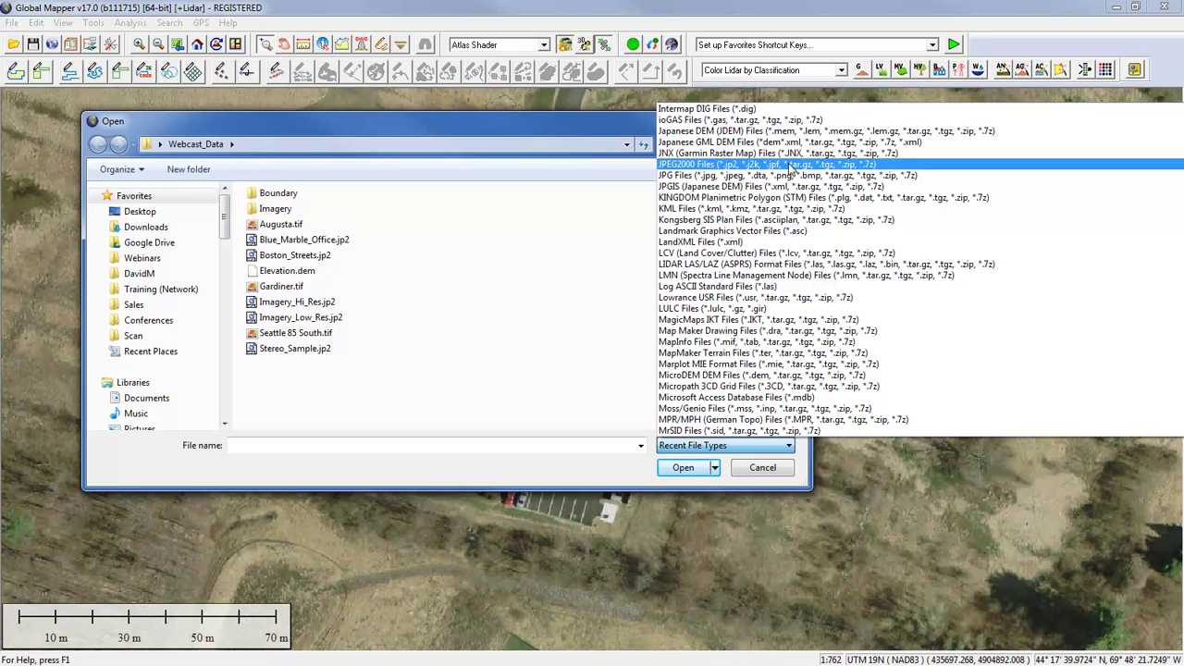
scroll(791, 168, up, 5)
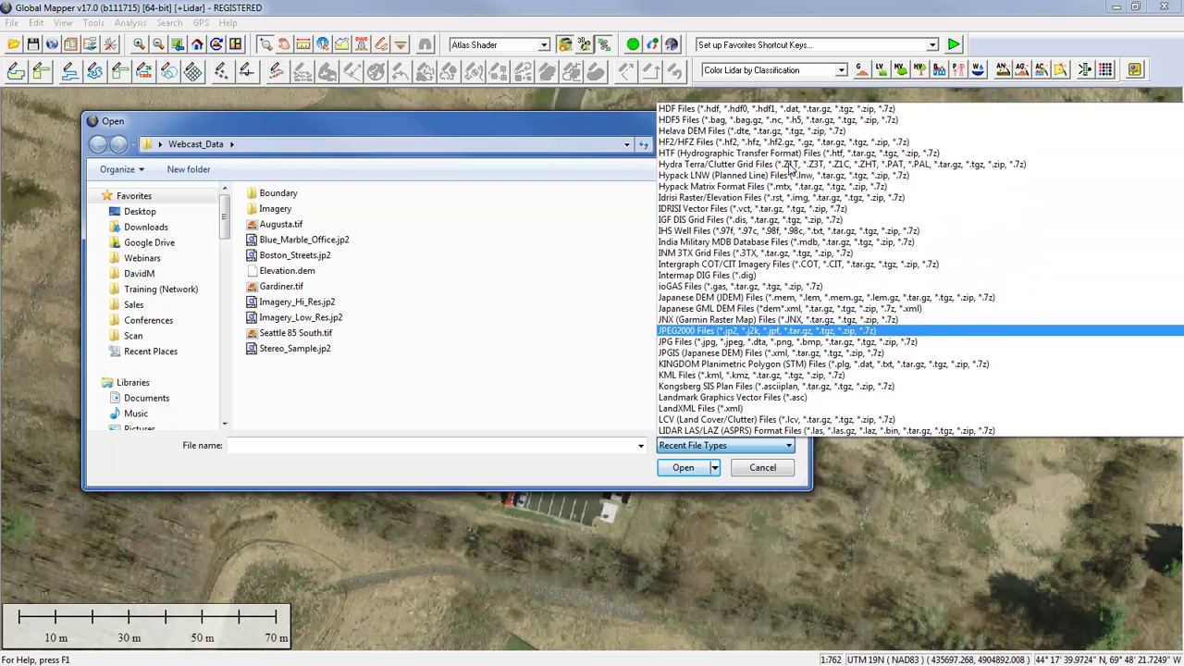
click(592, 136)
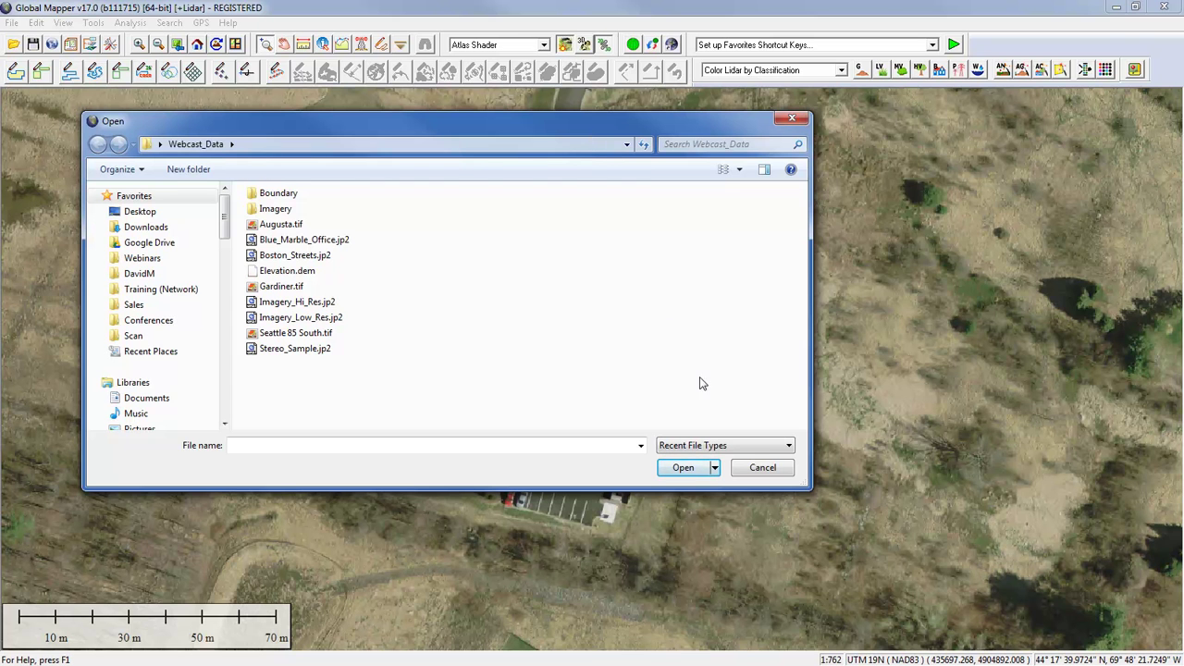
click(763, 468)
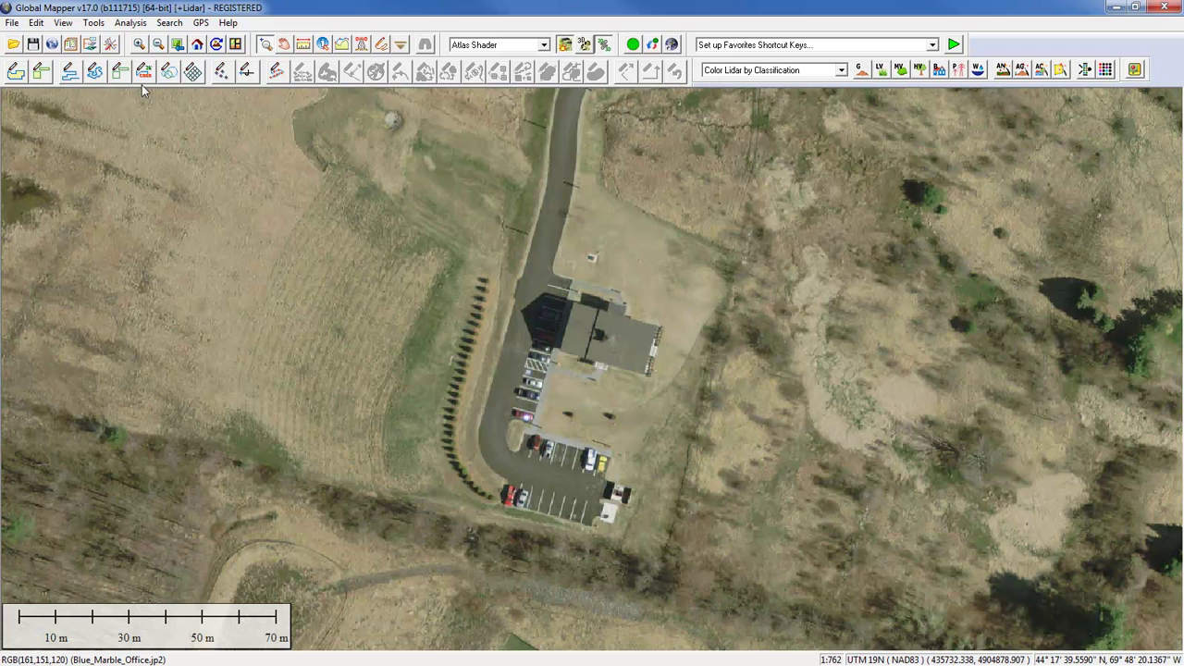
Review the categories of online data sources and the sources under IMAGERY without connecting to any.
click(52, 44)
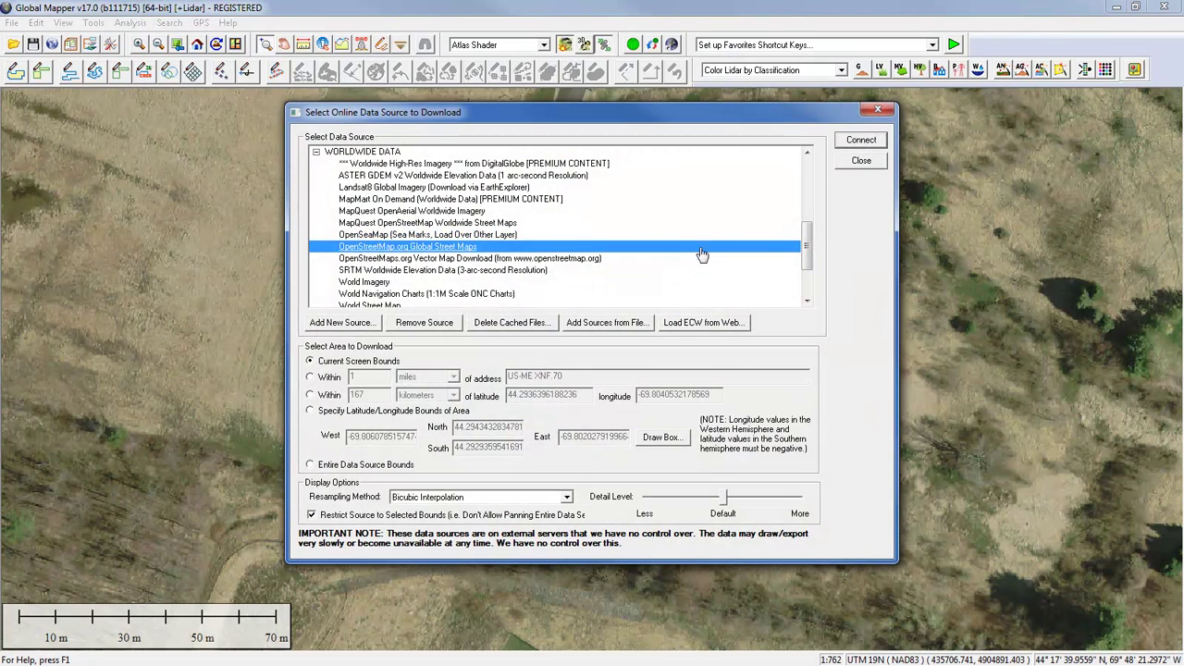
click(315, 152)
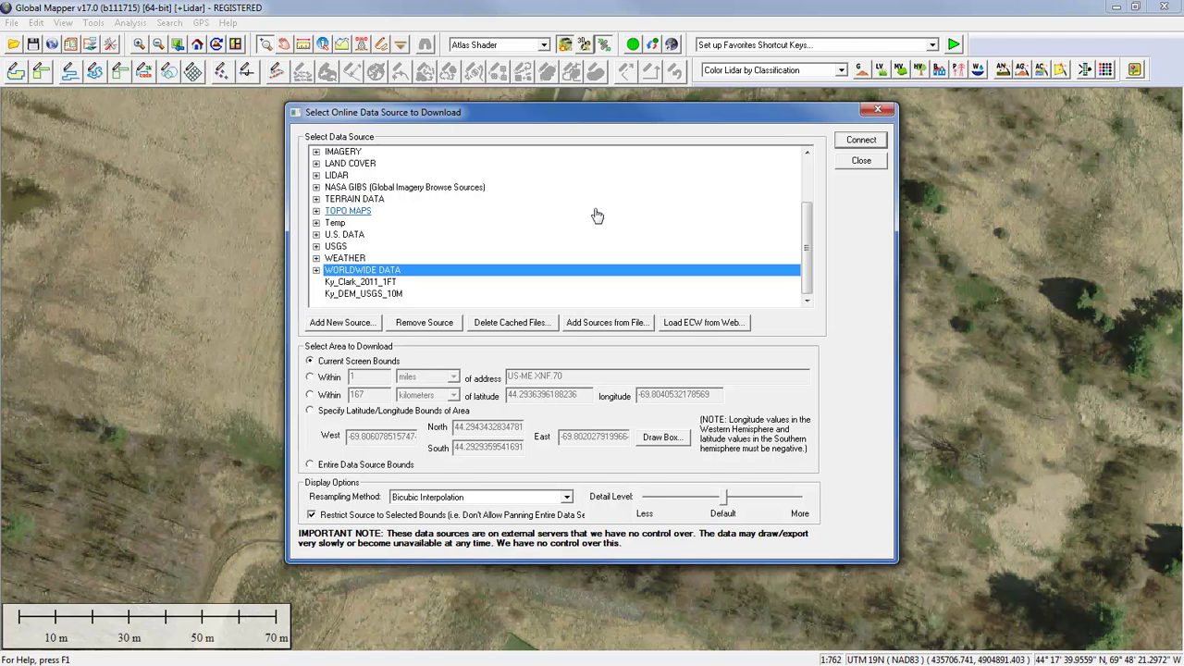
click(315, 152)
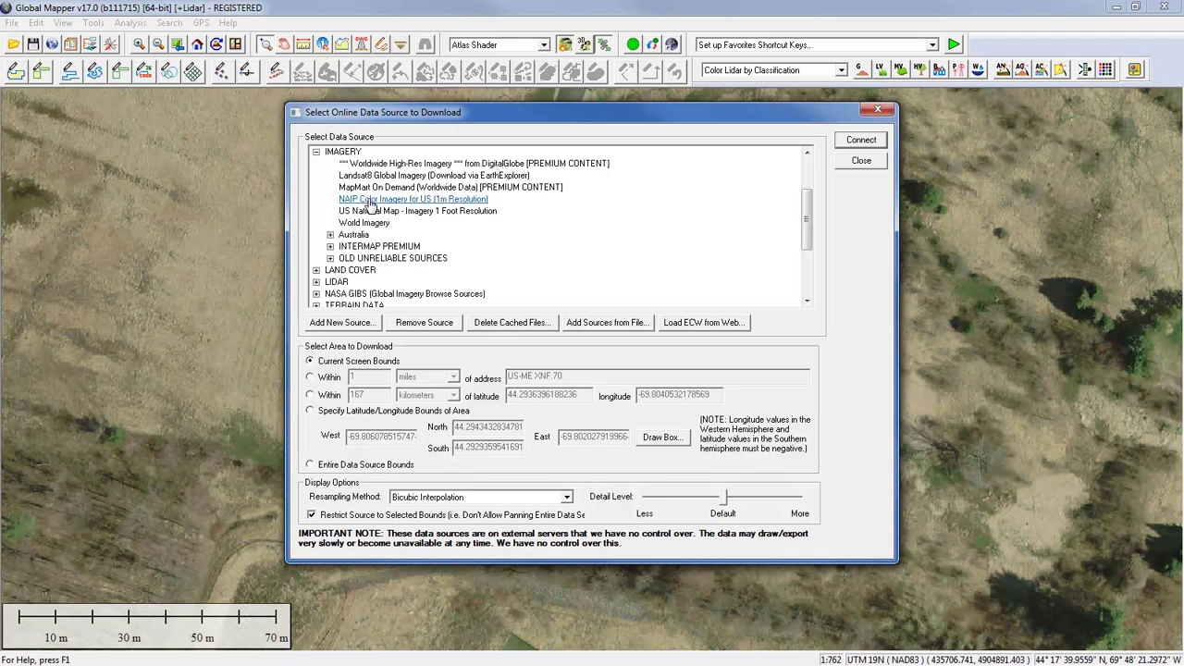
click(317, 153)
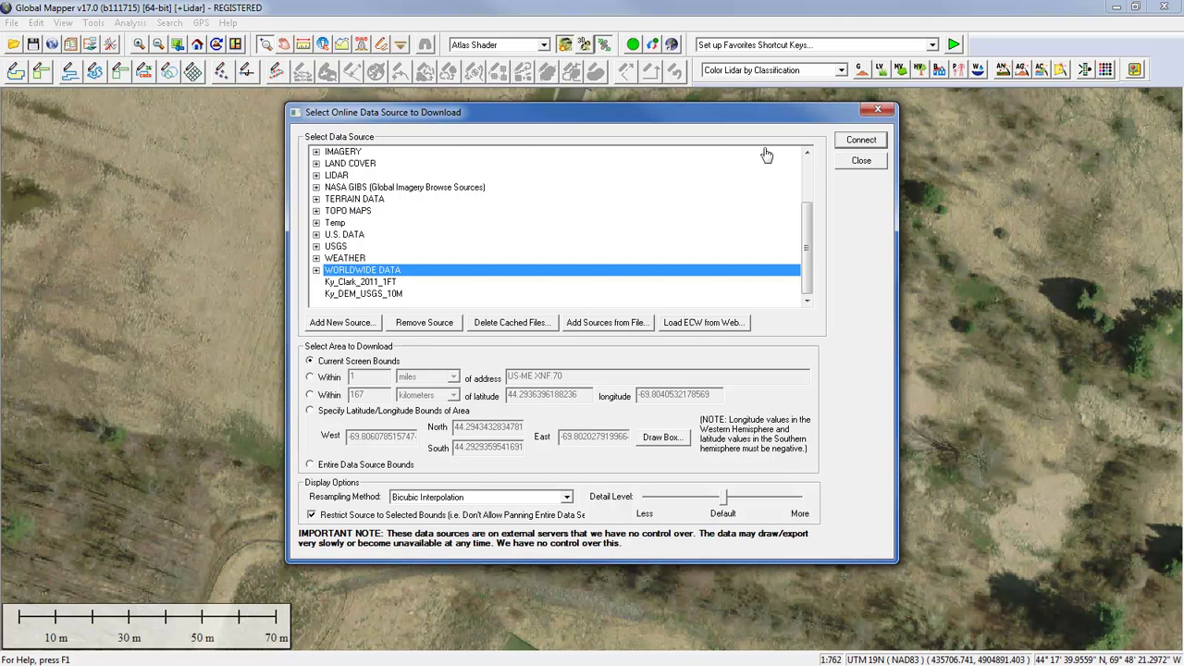
click(861, 163)
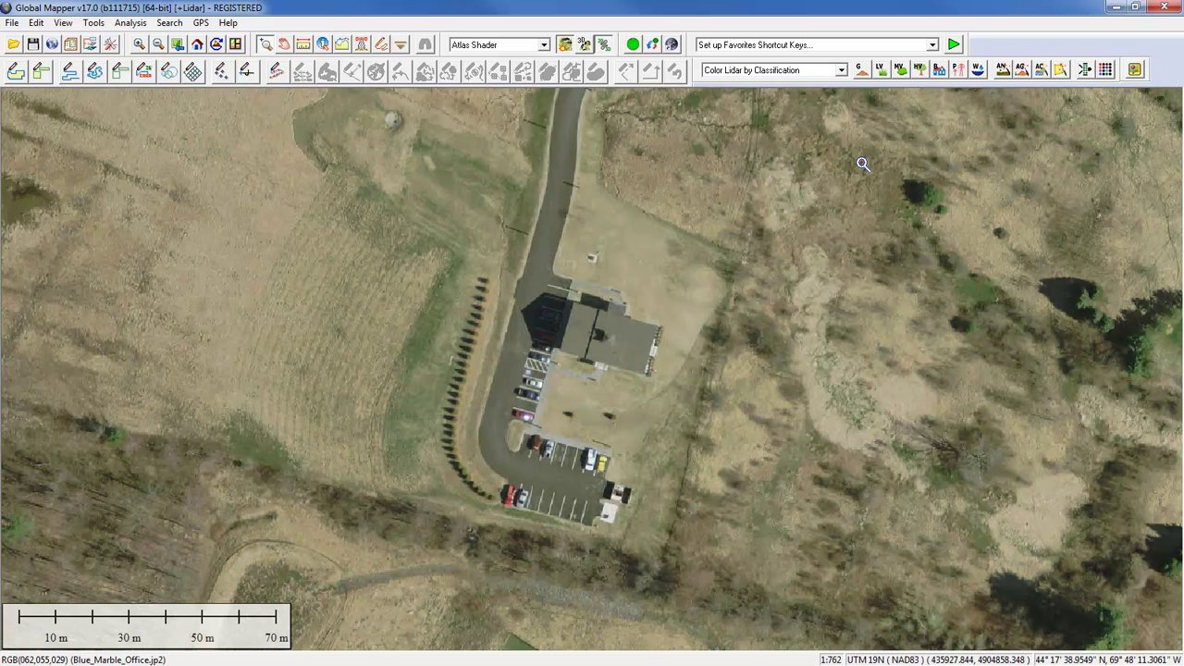
Check which formats are available for exporting raster imagery, and leave without exporting.
click(12, 22)
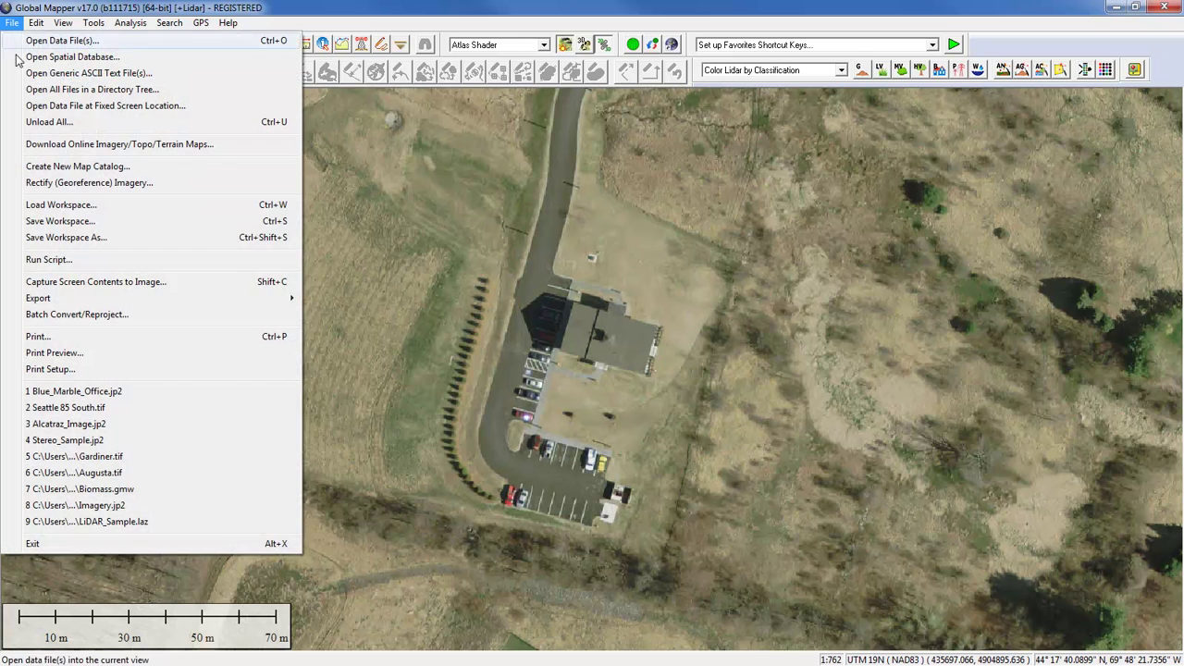
mouse_move(64, 298)
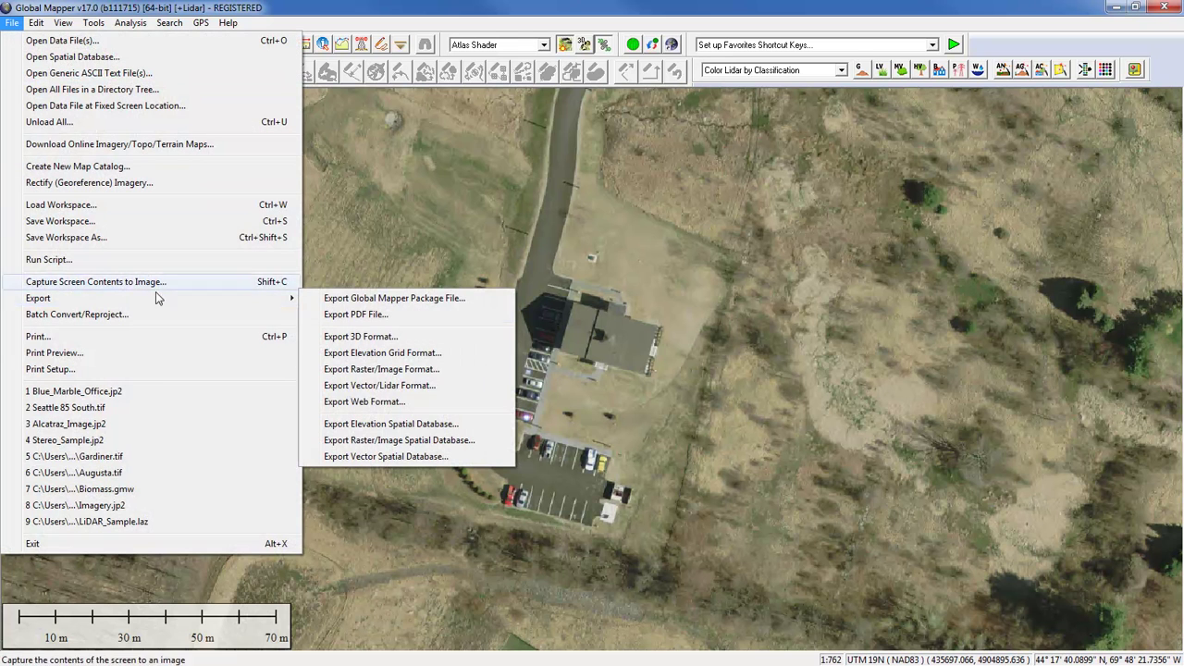
click(432, 369)
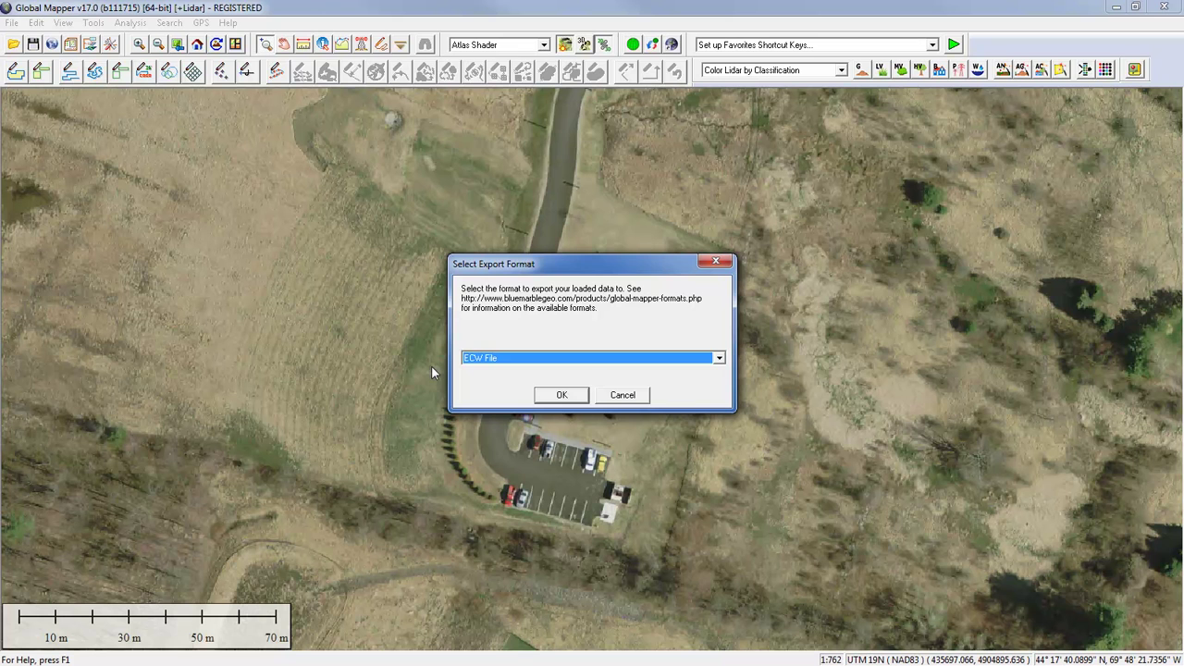
click(583, 360)
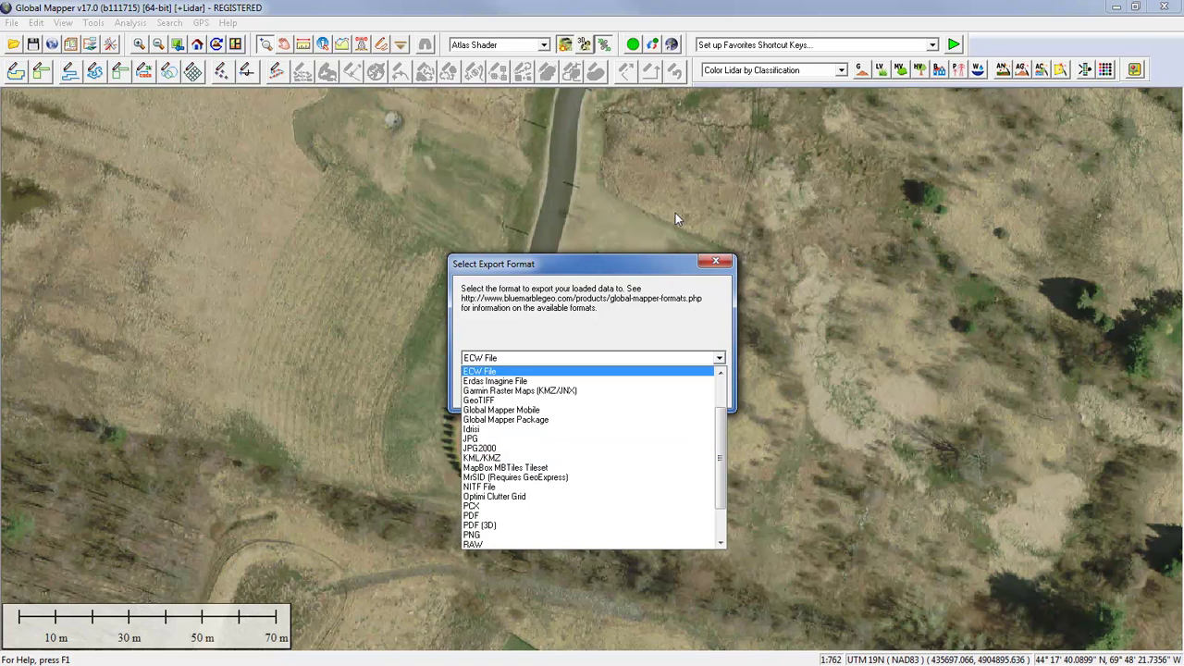
click(710, 261)
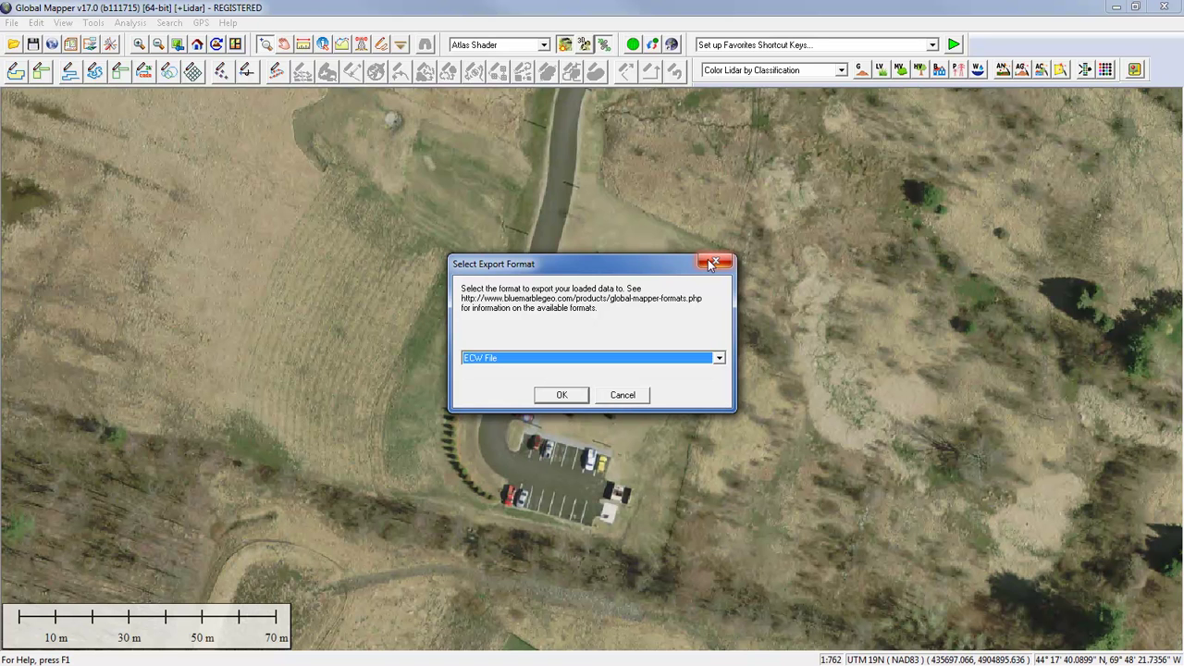
click(711, 265)
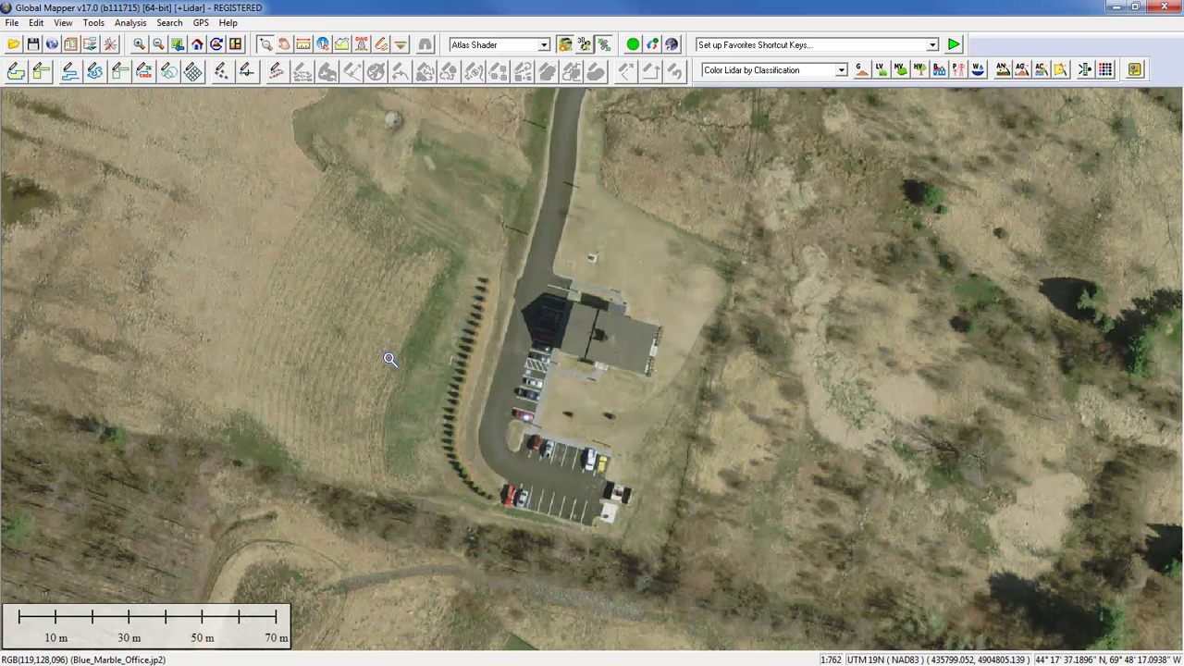
Examine the individual pixels of the grassy field west of the tree row at several magnifications.
drag(390, 359, 412, 387)
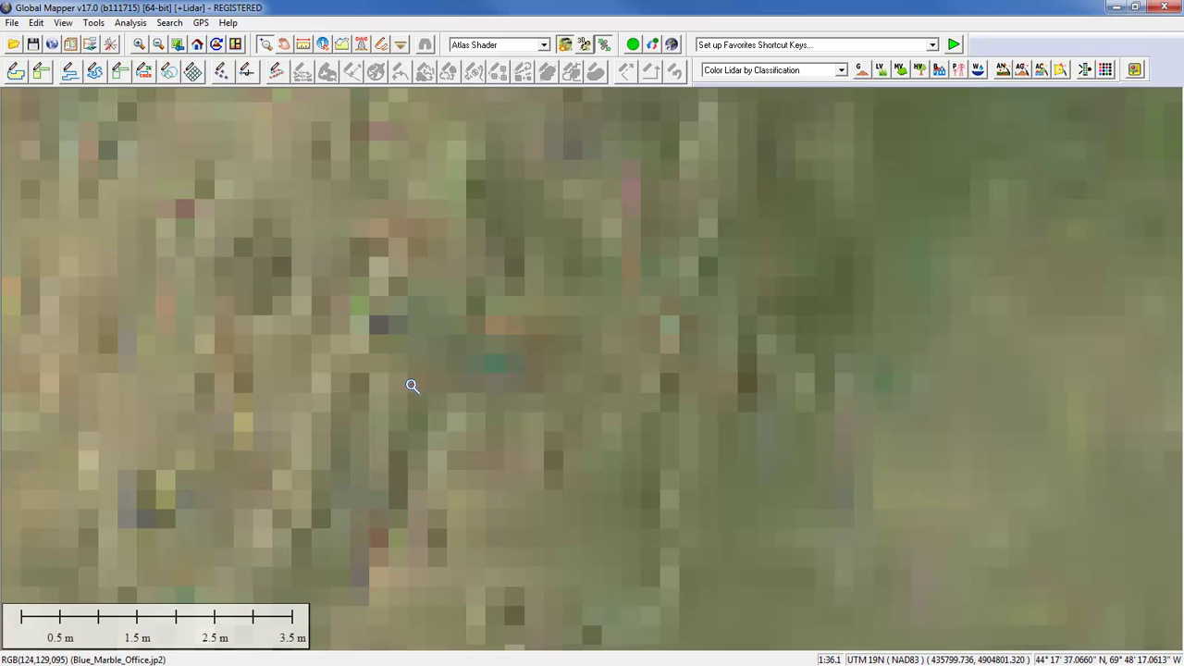
drag(295, 285, 428, 370)
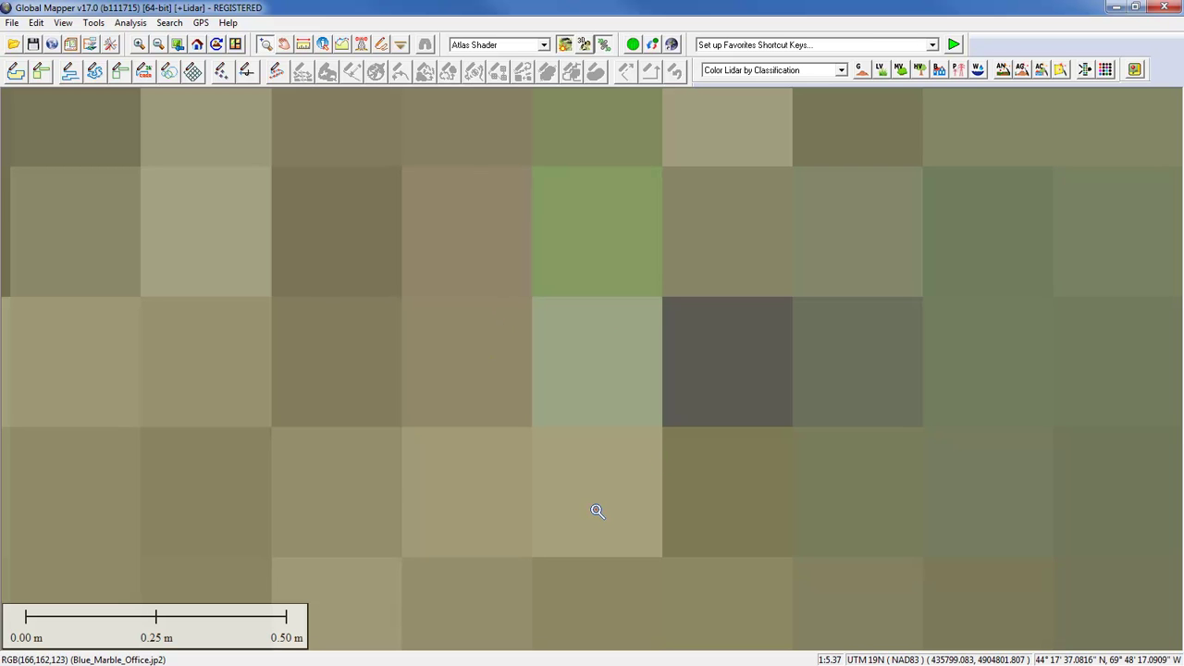
drag(417, 481, 437, 489)
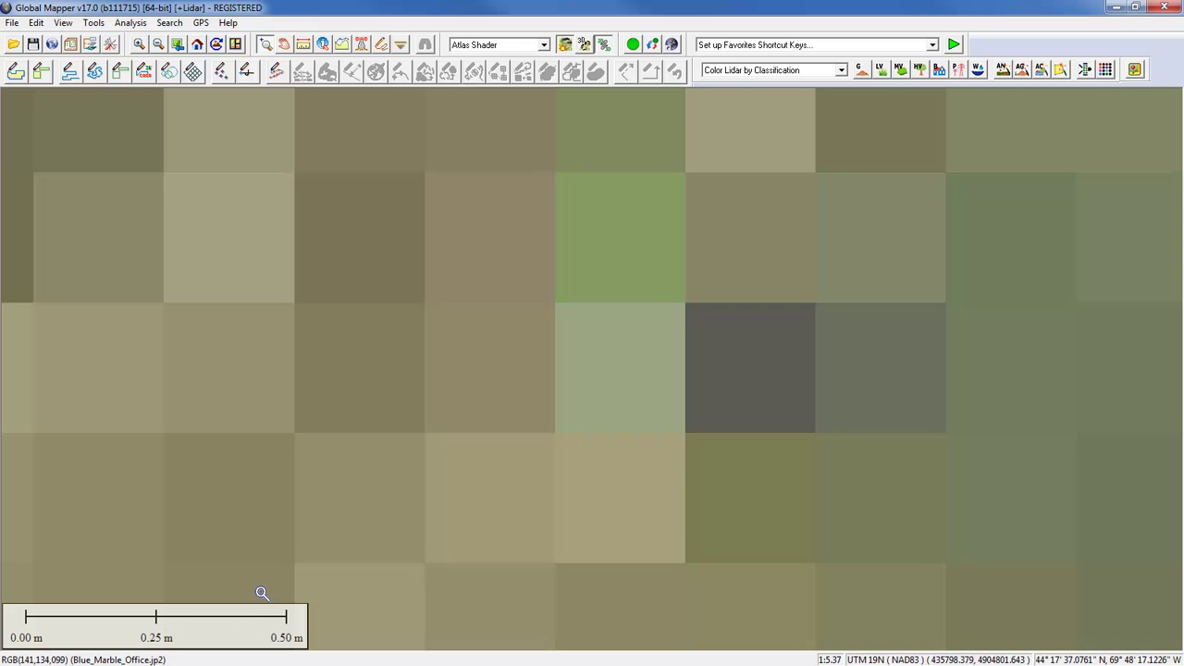
drag(269, 524, 320, 434)
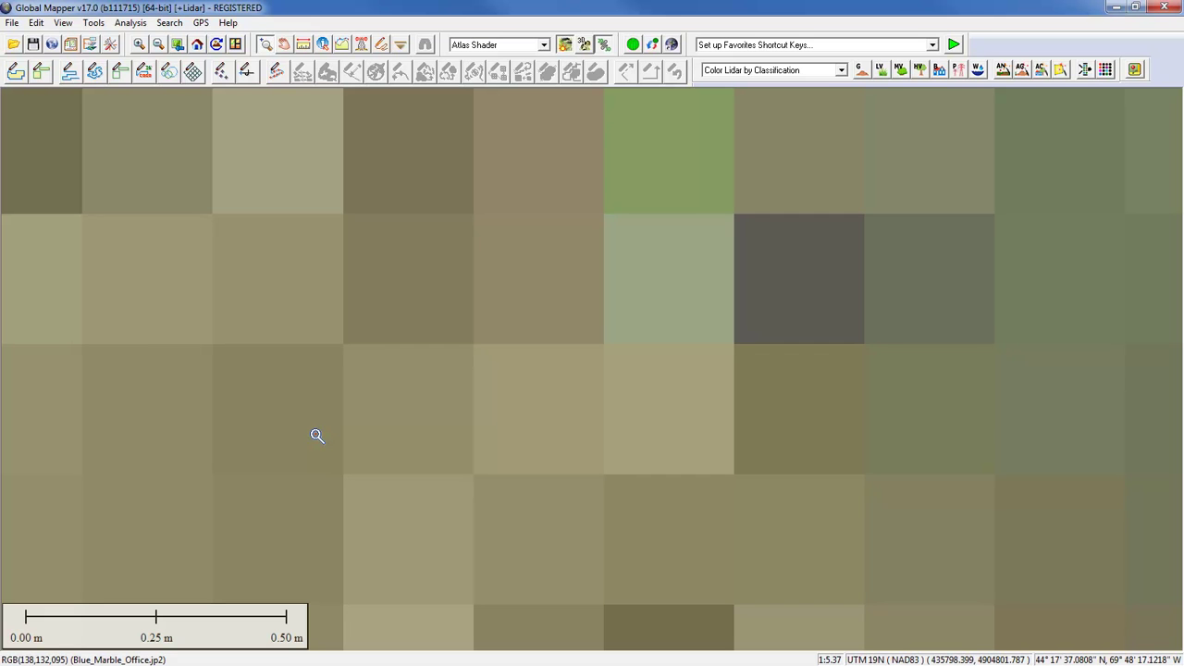
scroll(429, 369, down, 1)
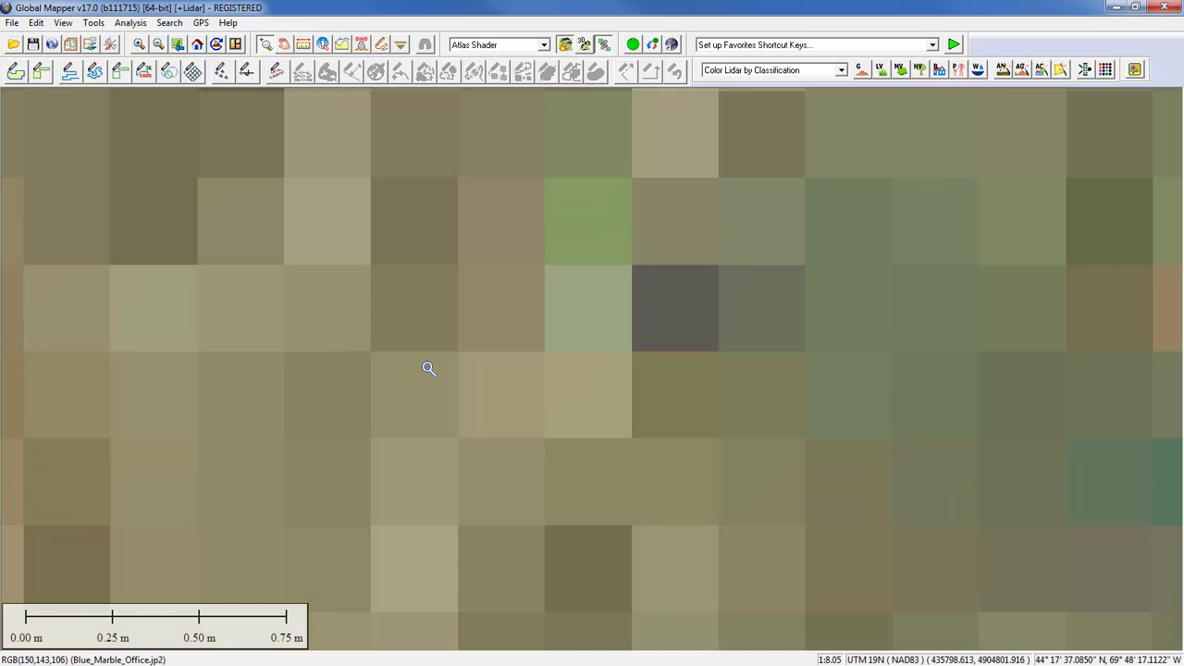
scroll(428, 368, down, 1)
scroll(430, 369, down, 2)
scroll(430, 370, down, 3)
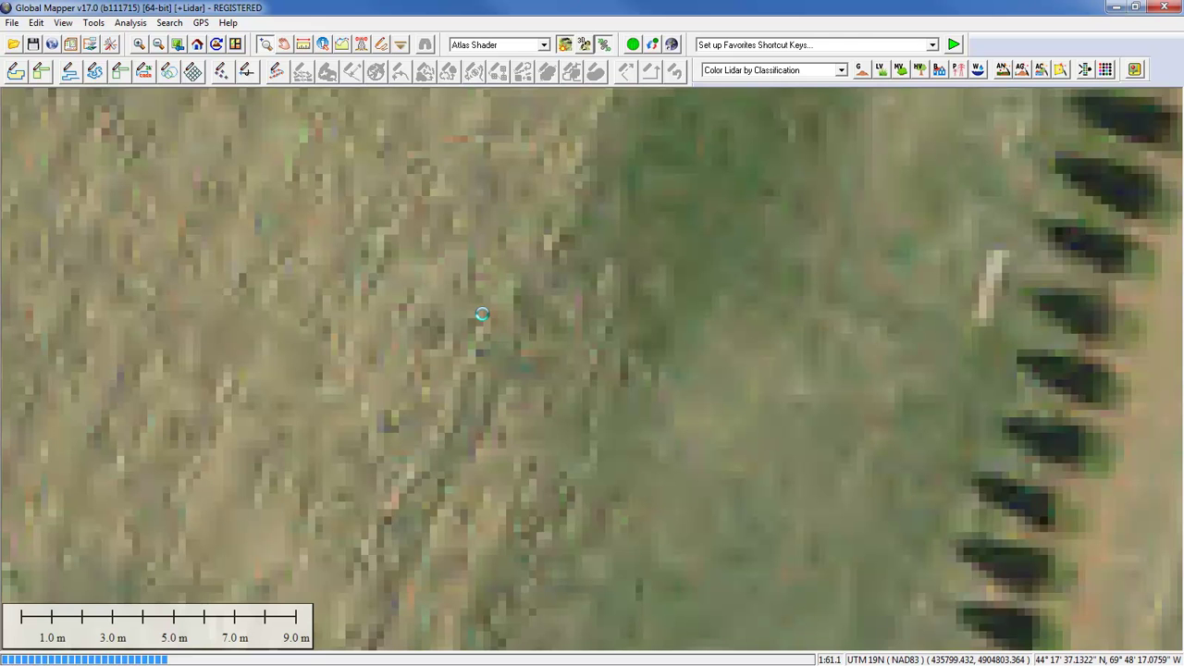
scroll(482, 317, up, 2)
scroll(483, 317, up, 2)
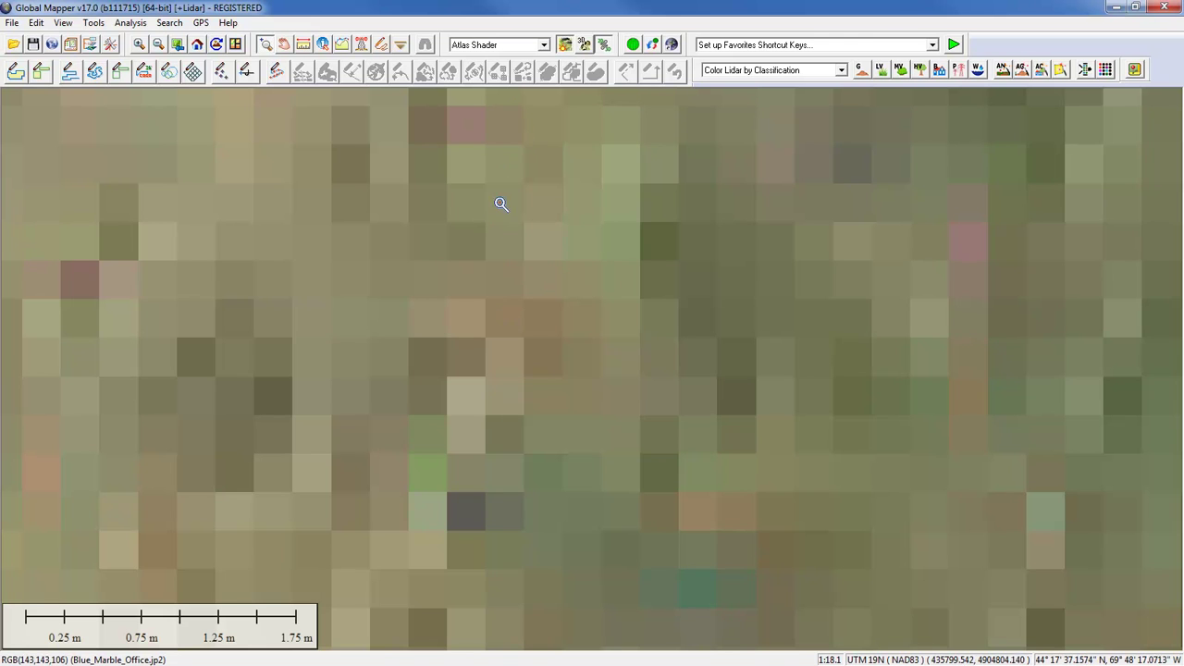
scroll(542, 351, down, 1)
scroll(541, 352, down, 1)
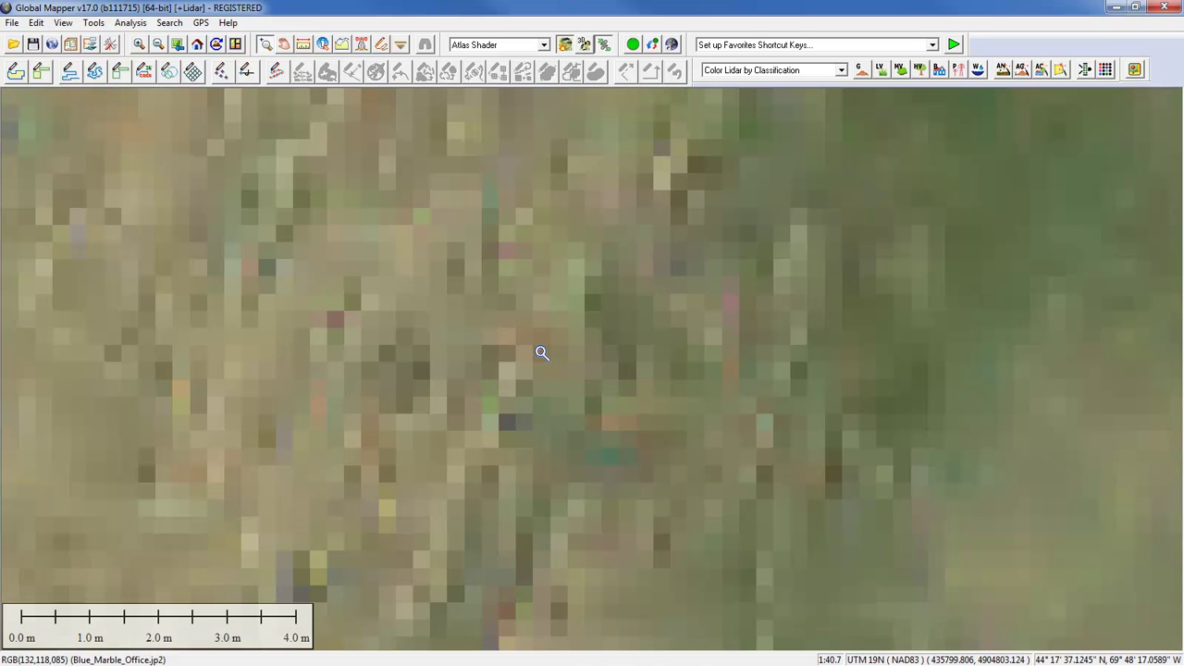
scroll(541, 352, down, 1)
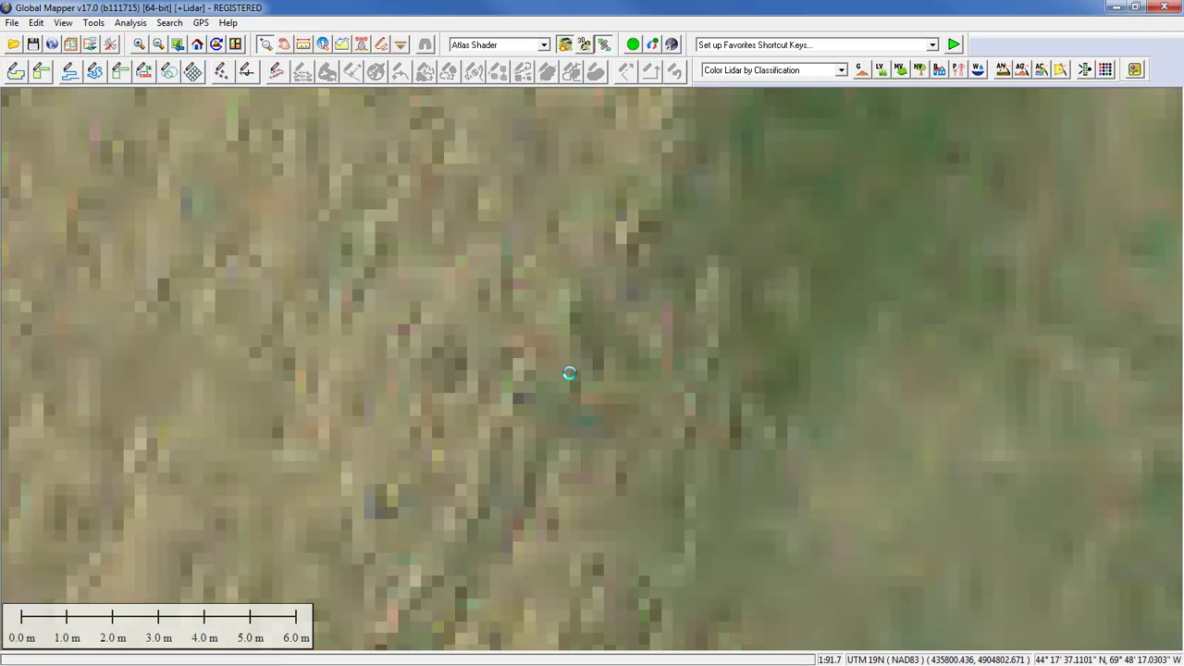
scroll(568, 376, down, 1)
scroll(611, 416, down, 1)
scroll(638, 393, down, 1)
scroll(709, 417, down, 1)
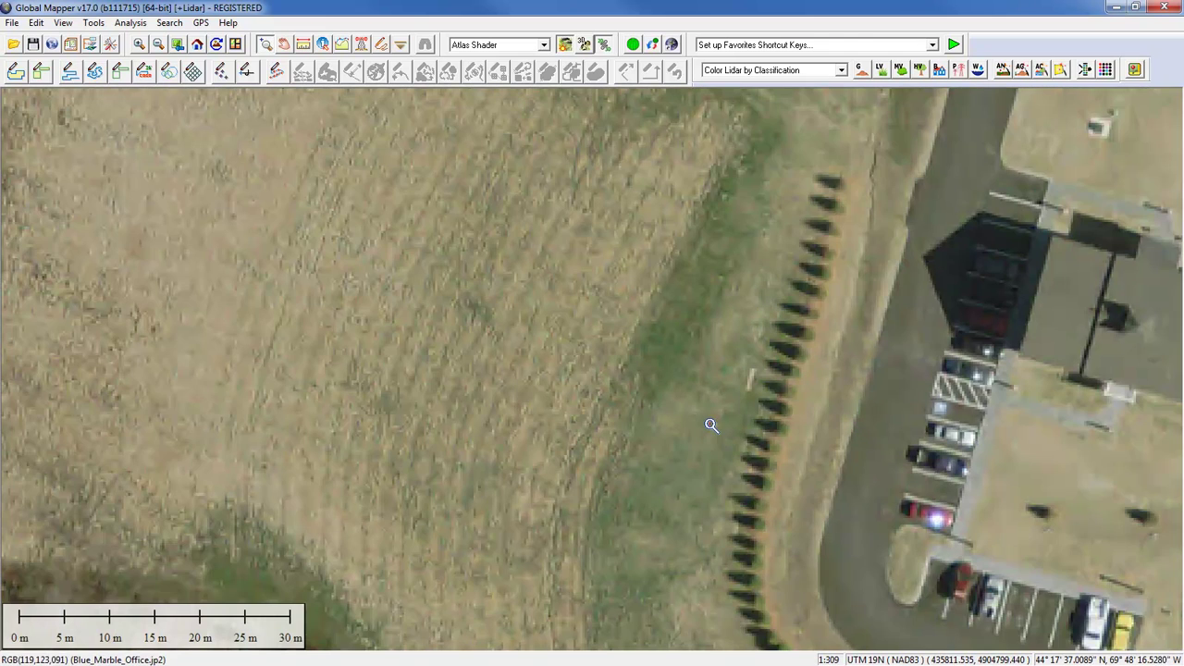
Examine the pixels of the dark red car parked beside the curbed island in the parking lot.
drag(811, 506, 626, 347)
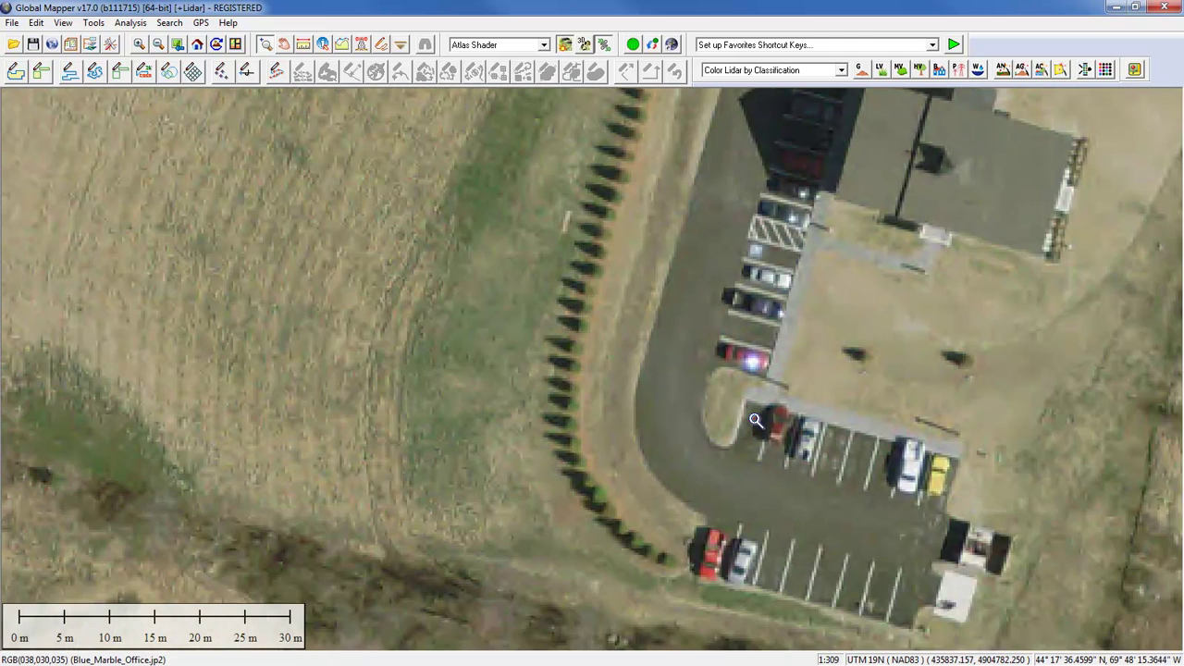
drag(767, 409, 812, 455)
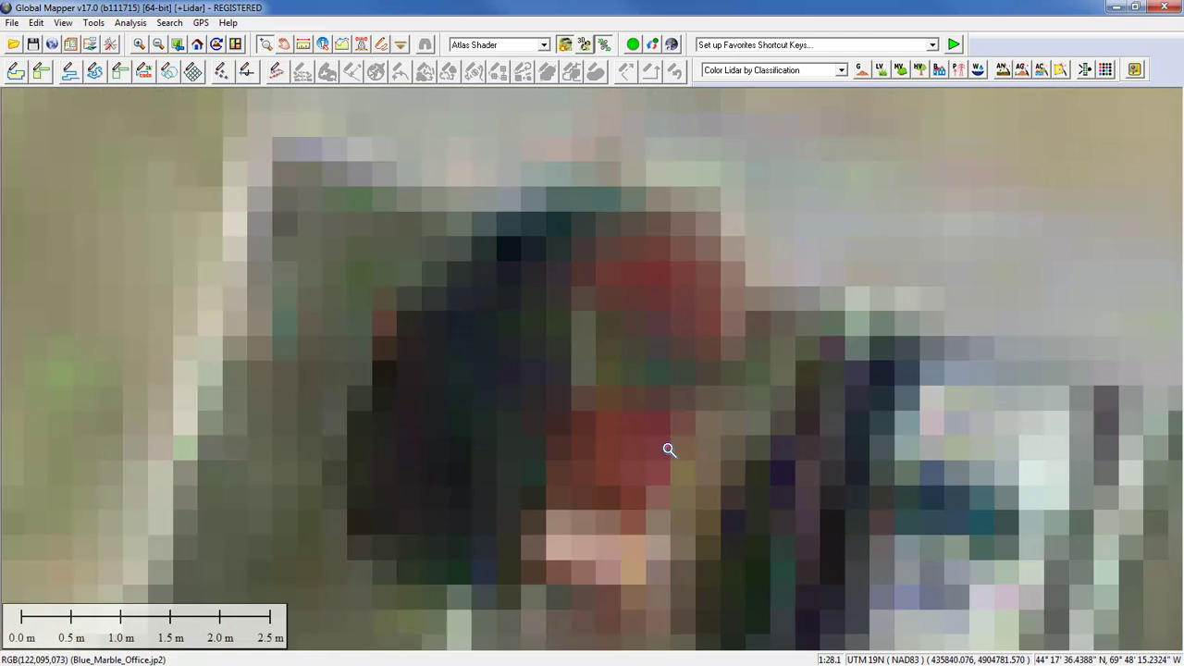
scroll(632, 427, up, 1)
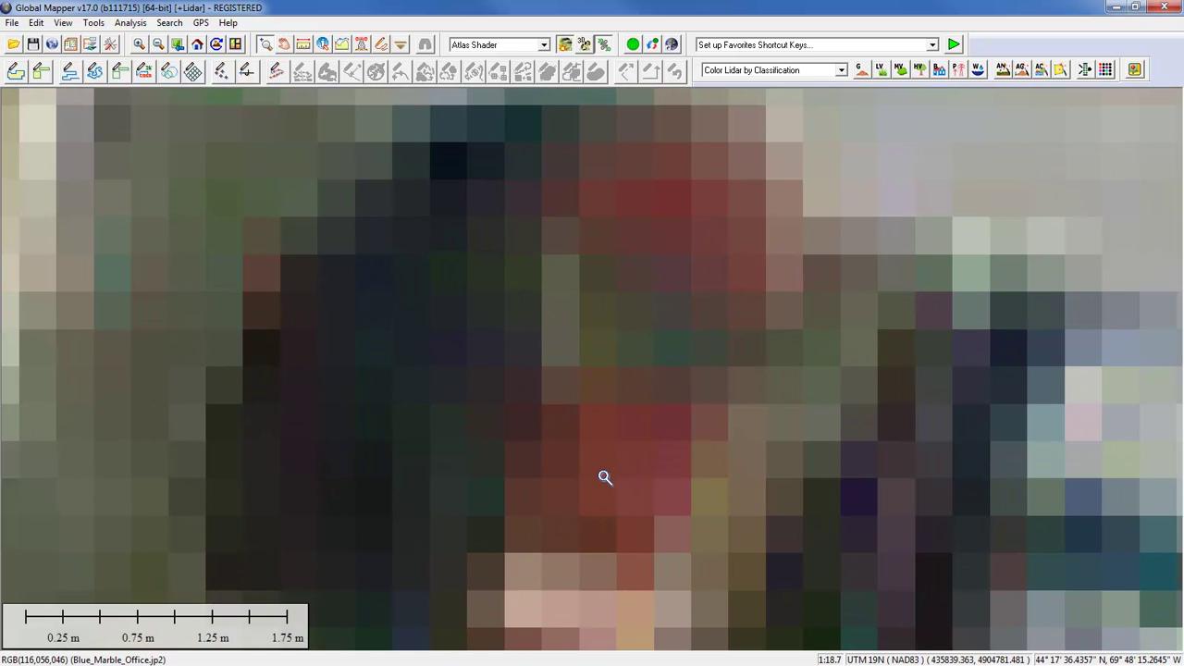
Compare the dark red car's individual pixels at close range with its appearance in the wider parking lot.
drag(605, 473, 612, 394)
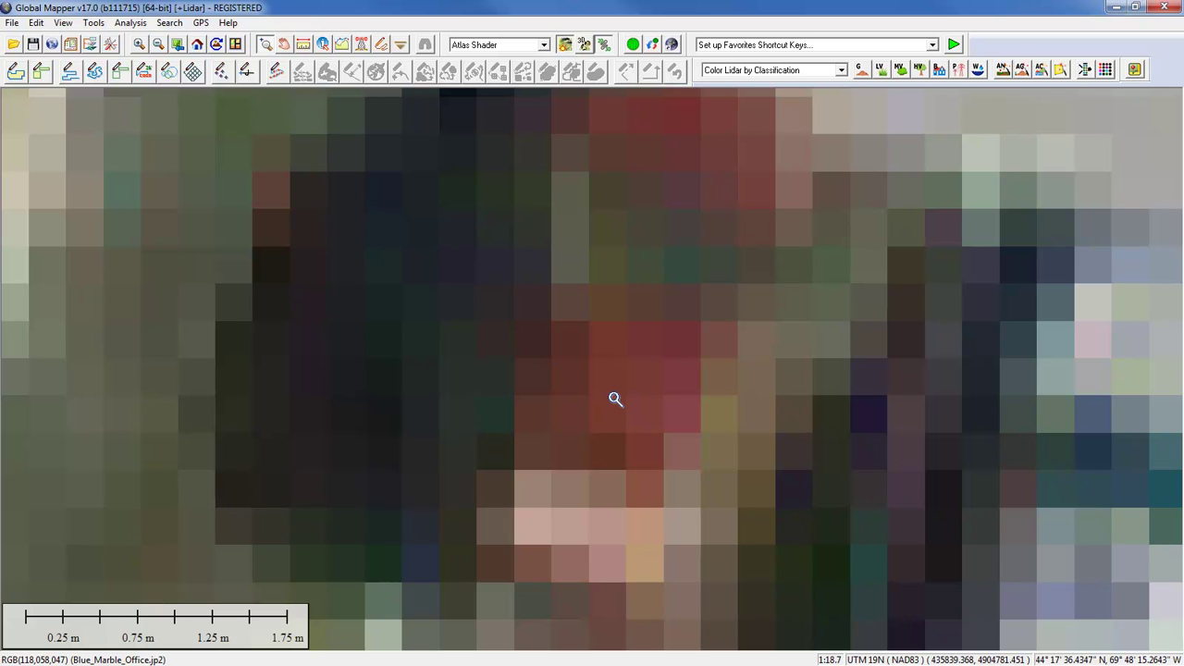
scroll(605, 382, up, 1)
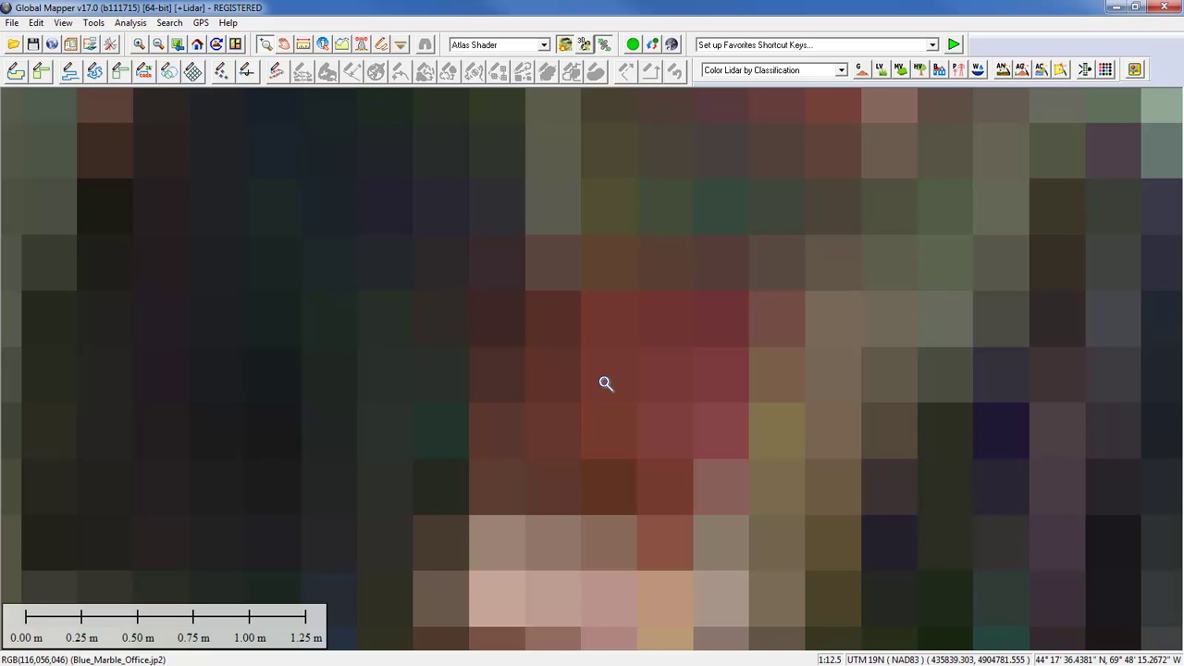
scroll(605, 383, down, 2)
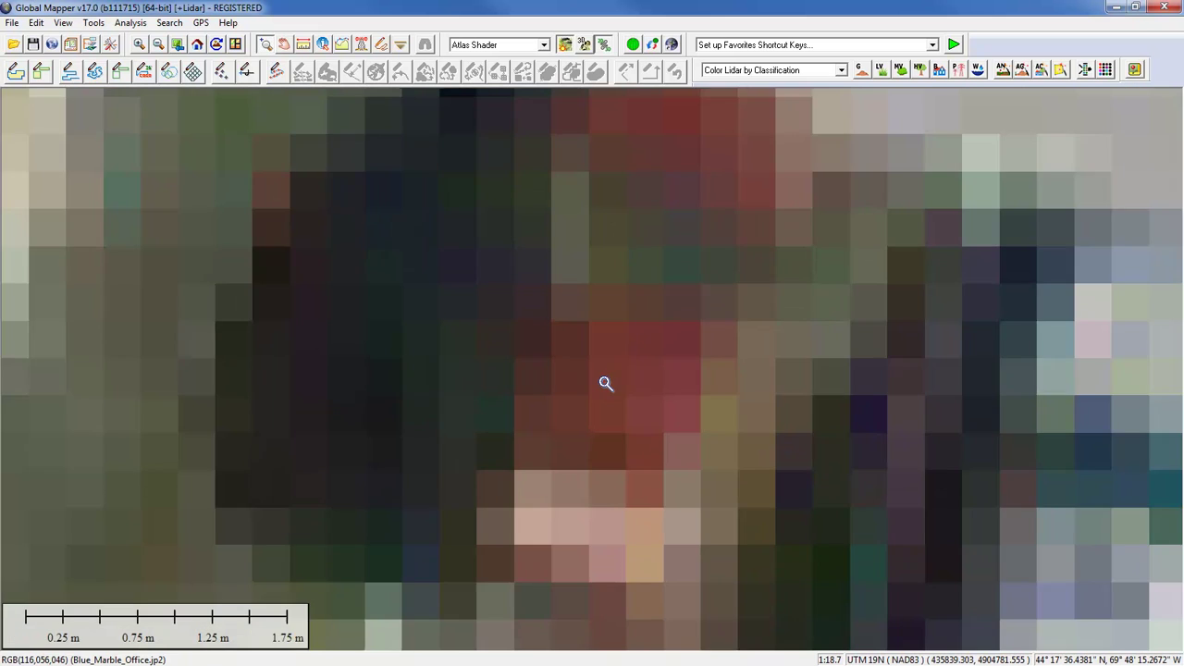
scroll(605, 383, down, 3)
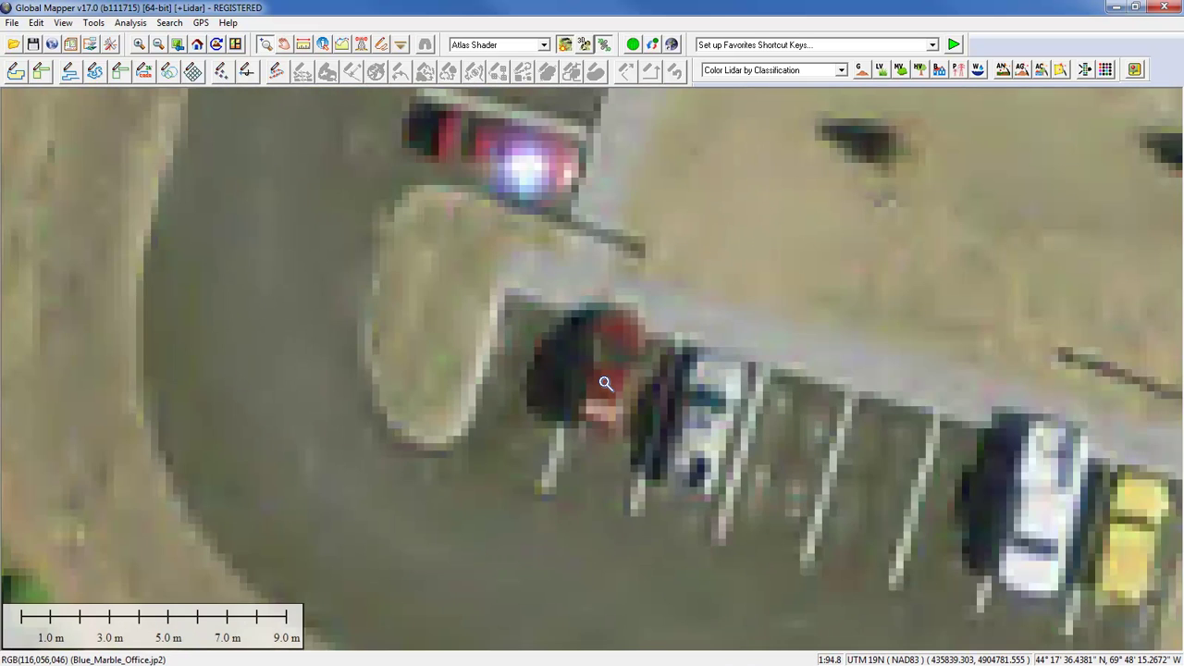
scroll(605, 383, down, 3)
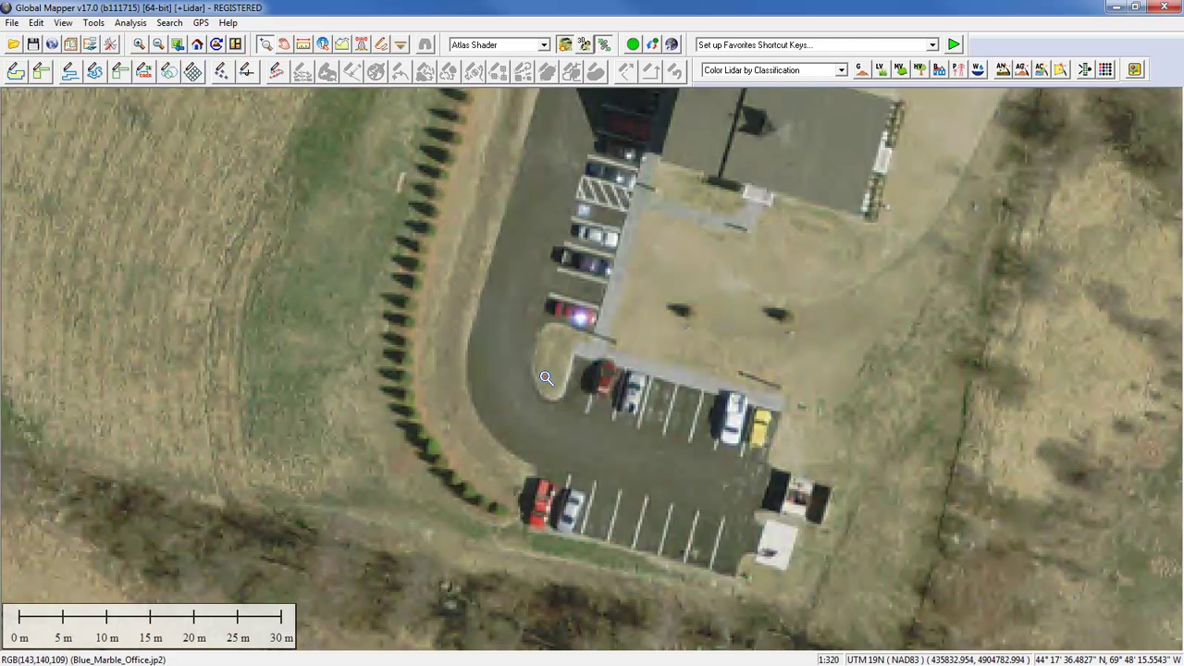
scroll(604, 383, down, 1)
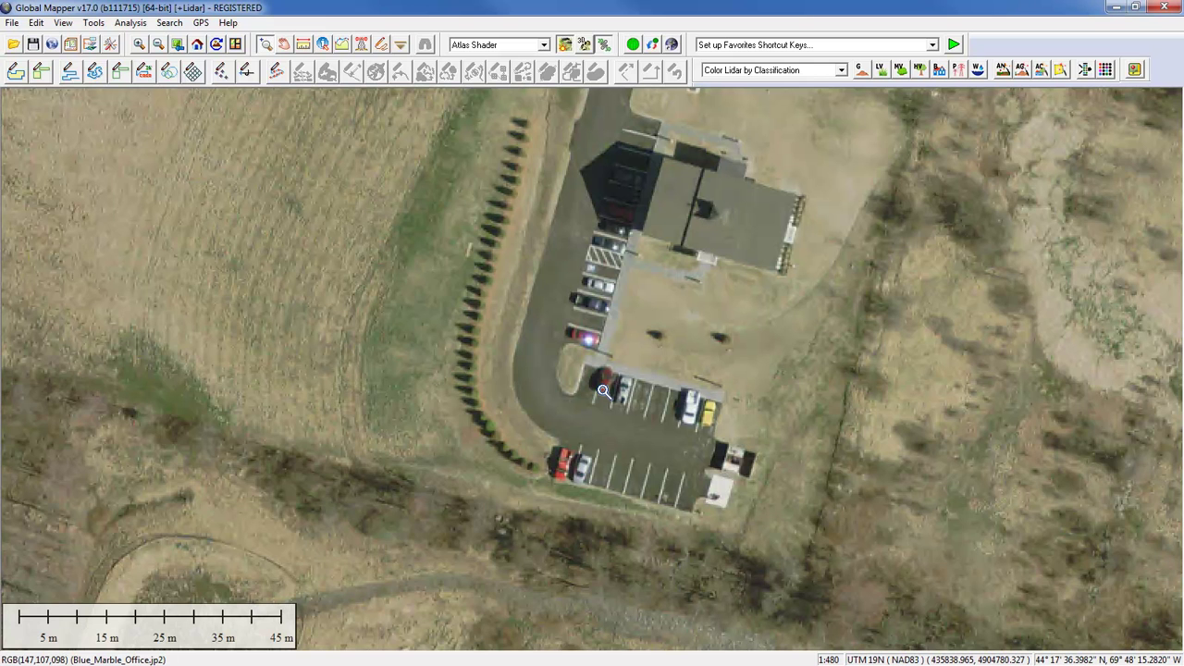
Open the Overlay Control Center, place it clear of the office building, and inspect the whole aerial image at small scales.
click(92, 47)
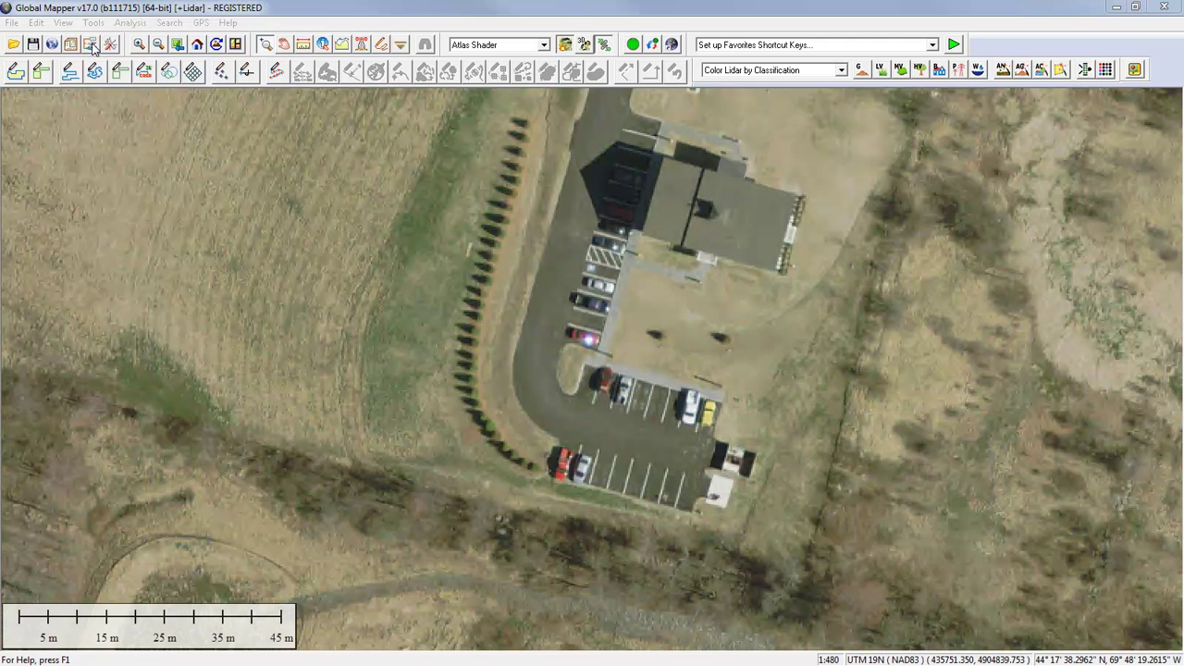
drag(117, 62, 129, 130)
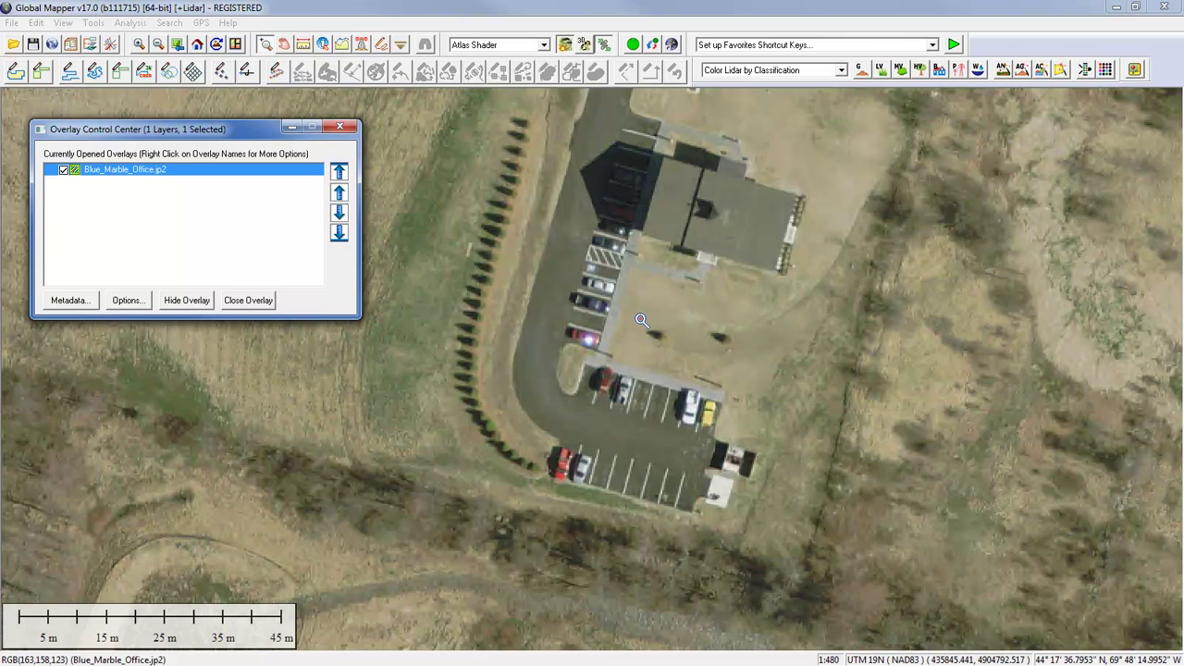
scroll(653, 300, up, 1)
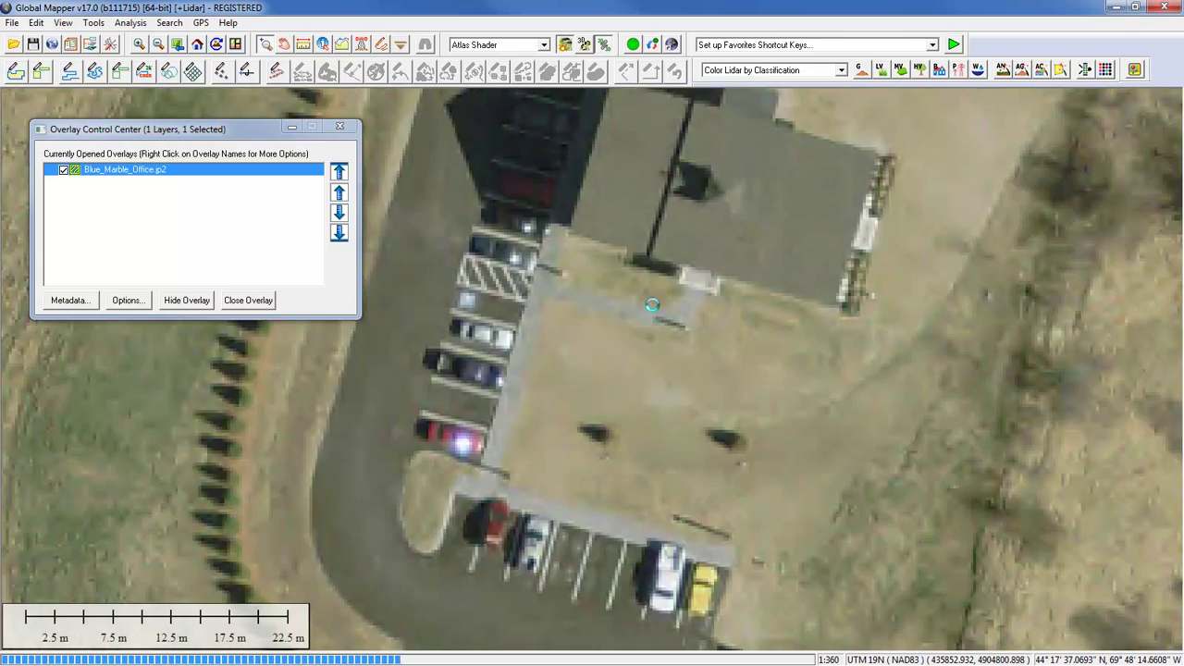
scroll(652, 306, down, 3)
scroll(652, 306, down, 1)
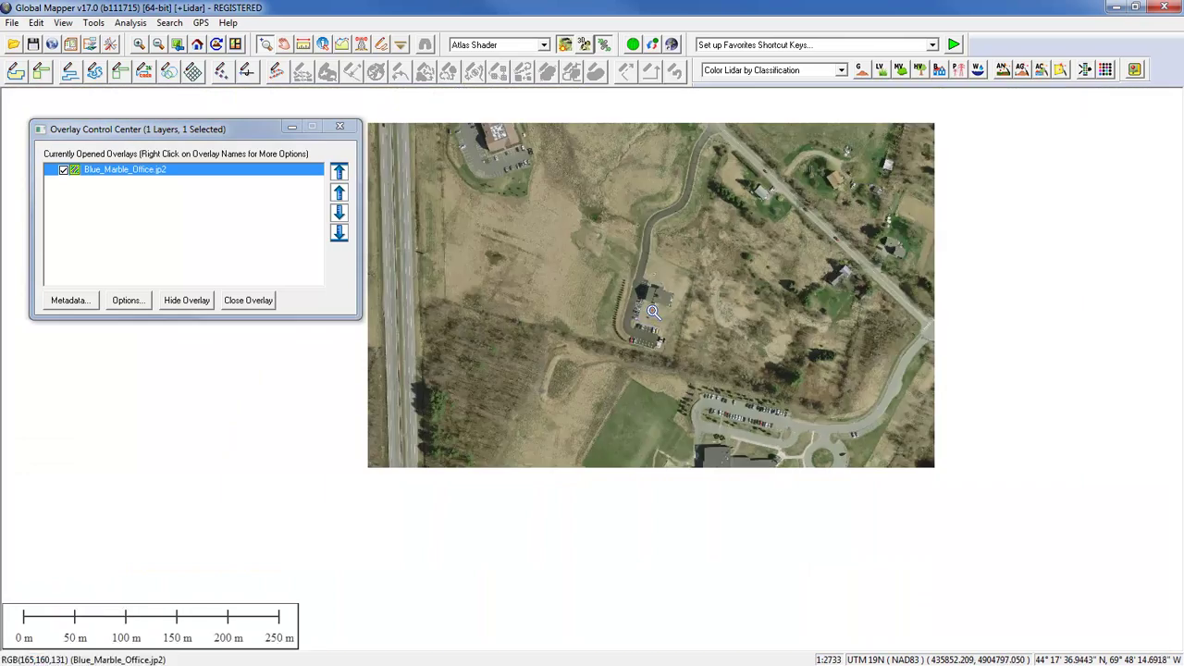
scroll(653, 312, down, 5)
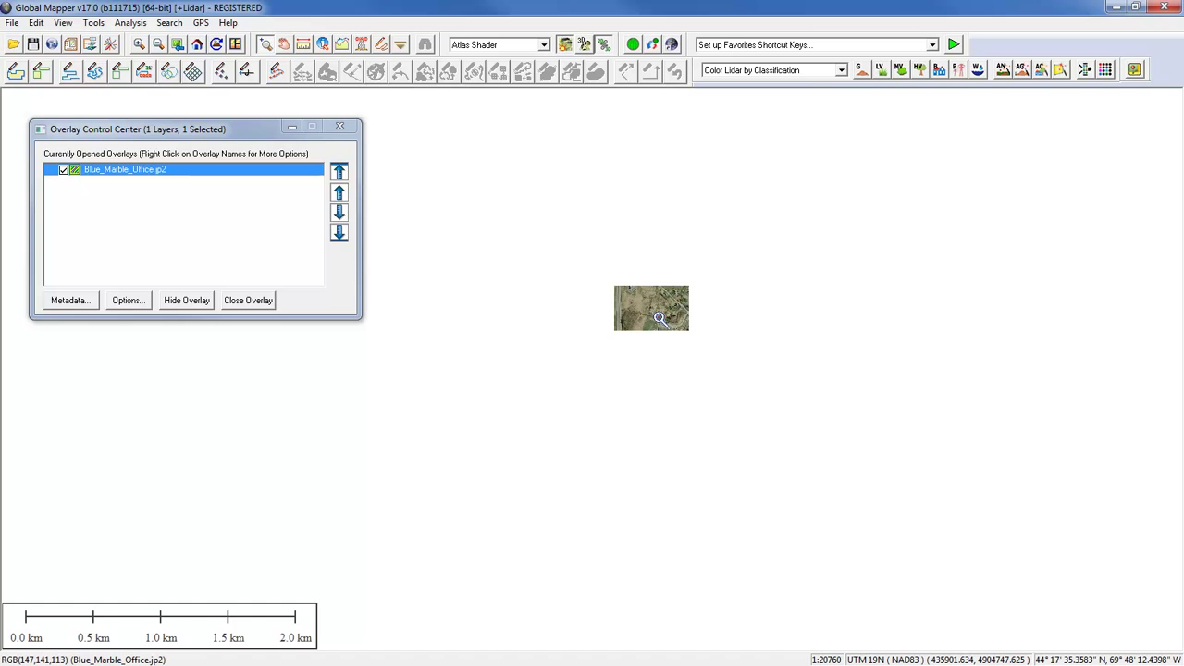
scroll(660, 319, down, 1)
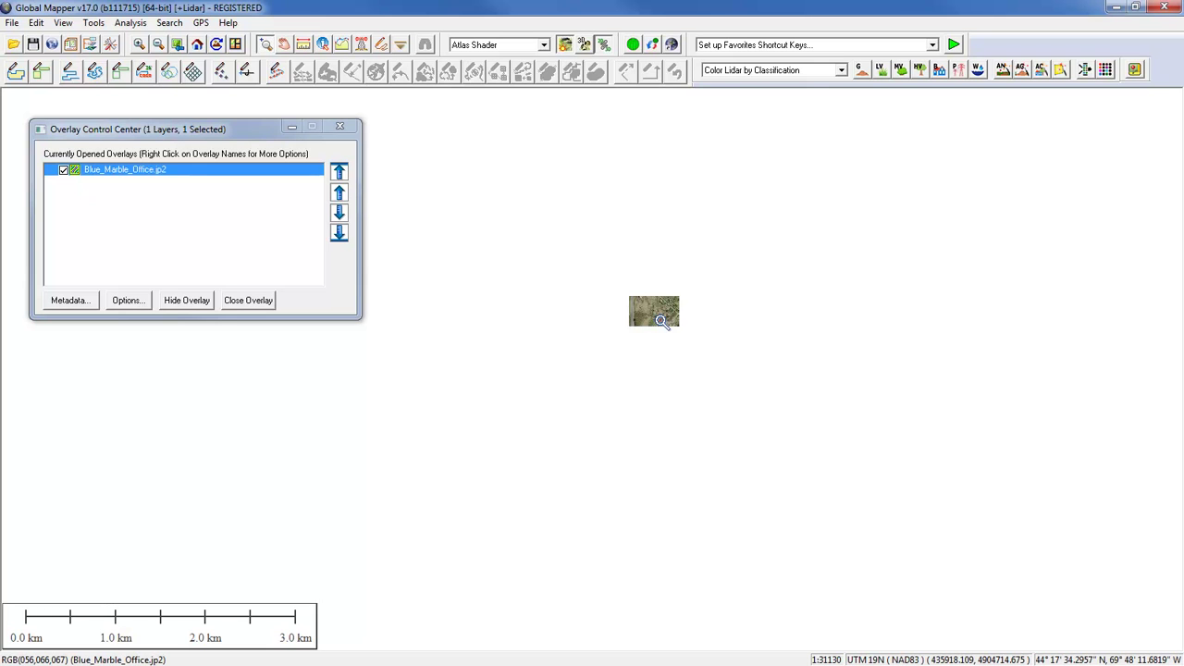
click(660, 321)
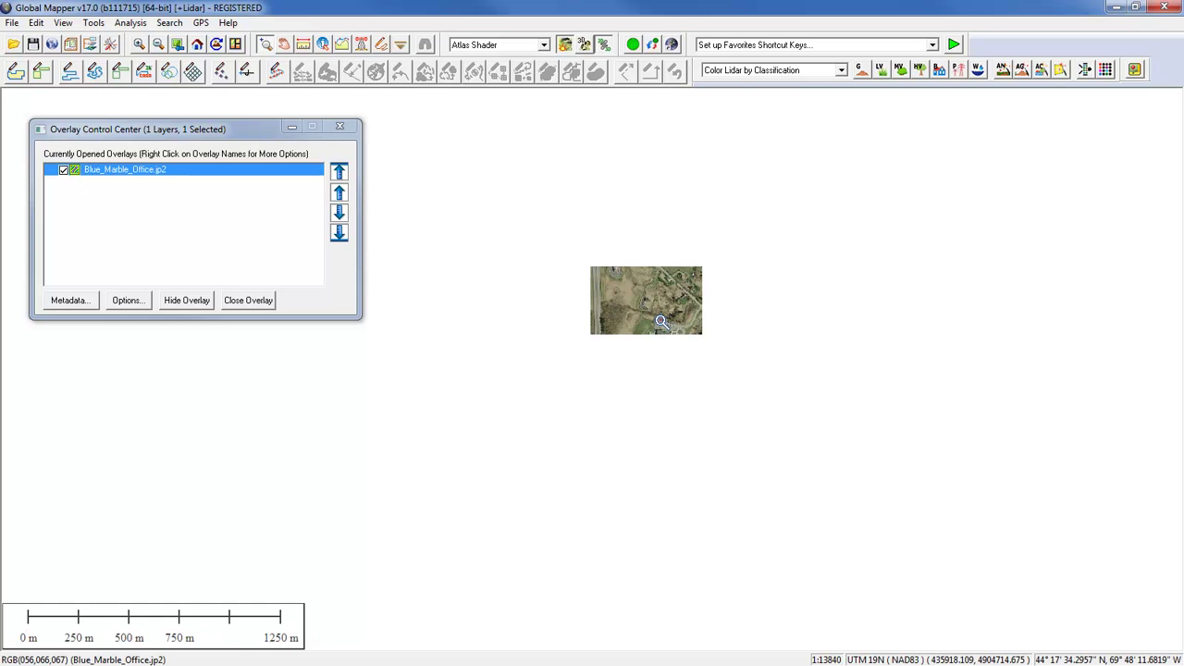
drag(660, 321, 643, 371)
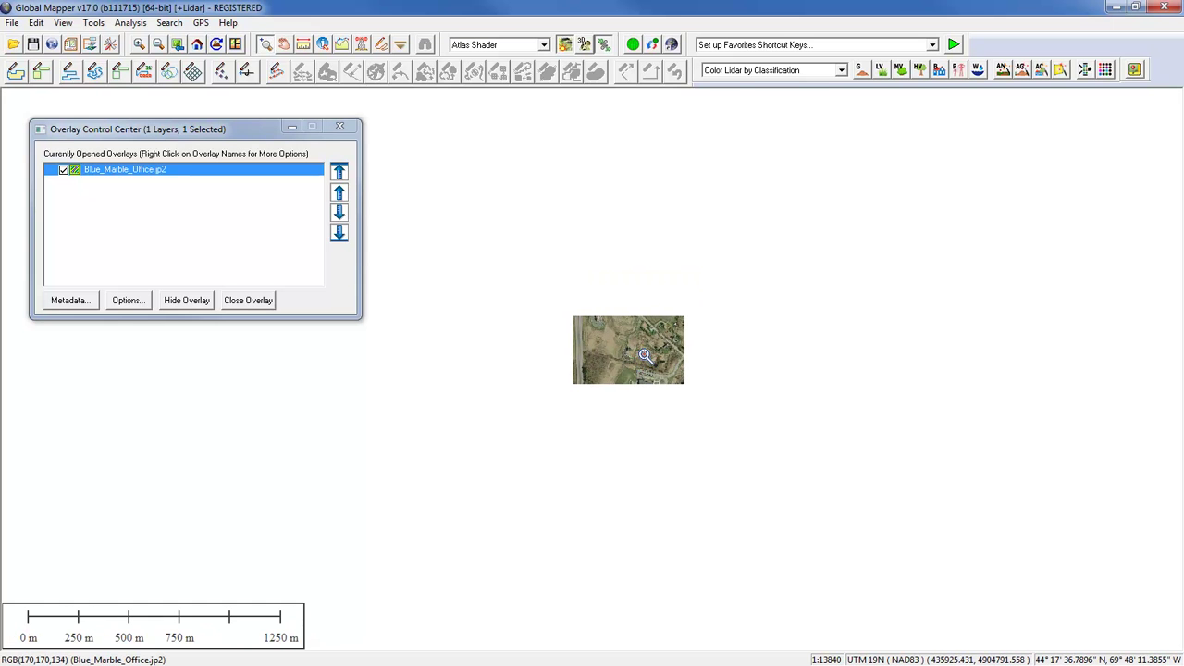
Review the options for the zoom levels at which the Blue_Marble_Office.jp2 layer is displayed, without changing any of them.
right_click(167, 172)
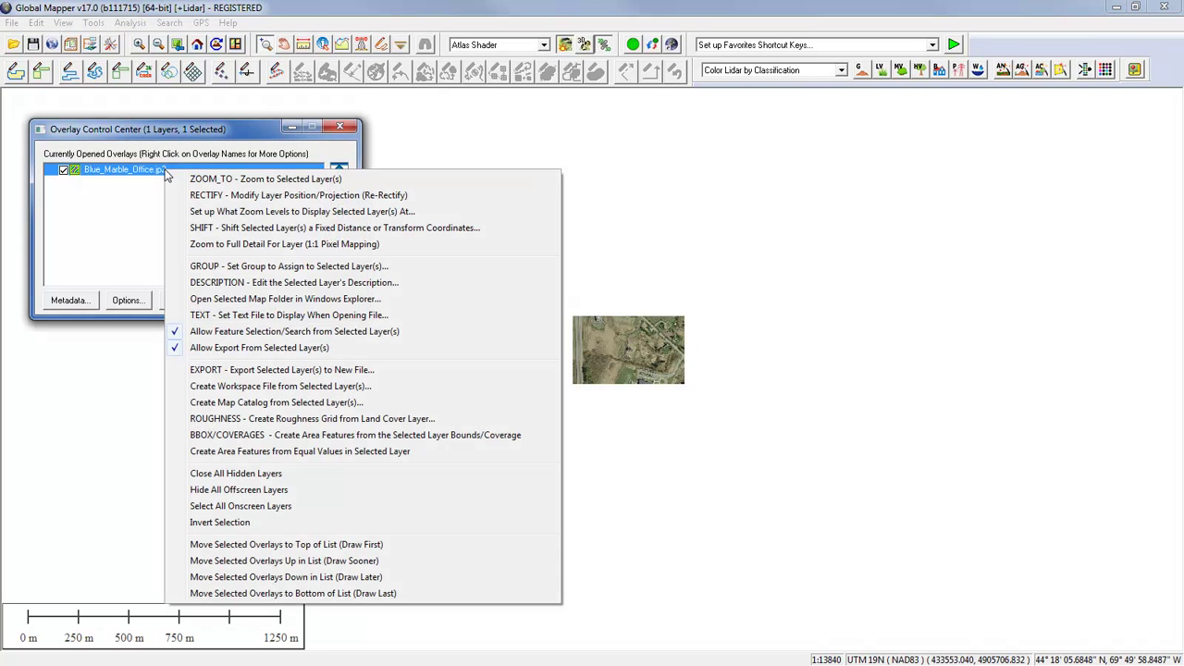
click(273, 213)
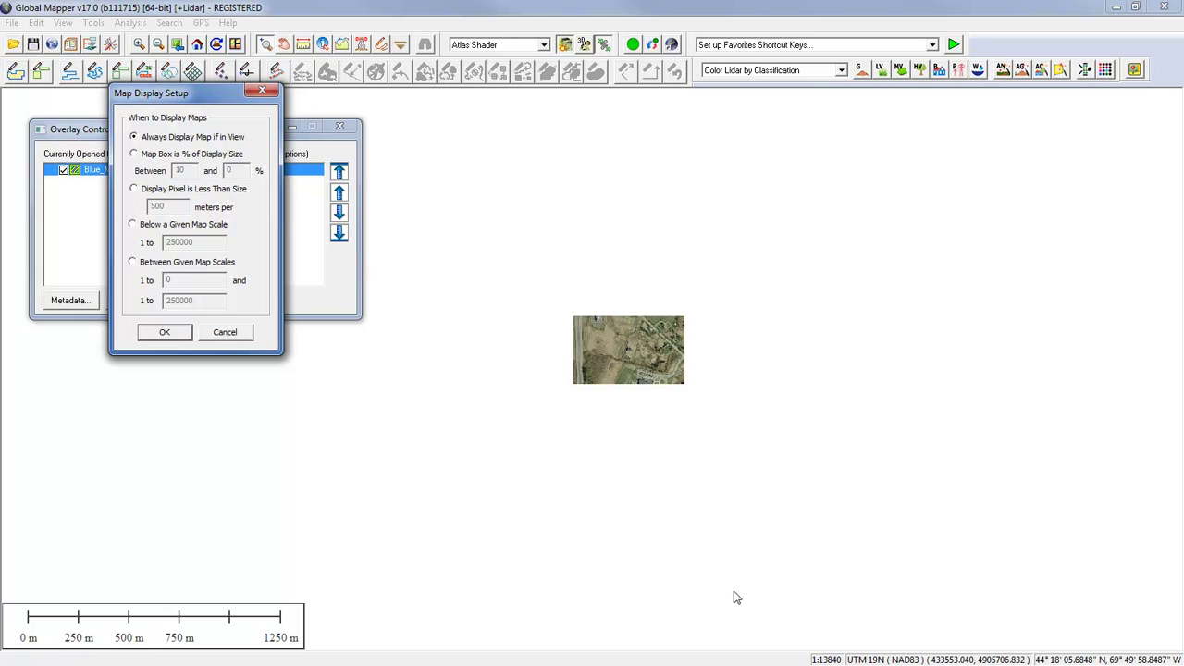
click(823, 659)
click(164, 332)
Check the map scale with the parking lot in close-up and with the whole office site in view.
drag(592, 329, 657, 382)
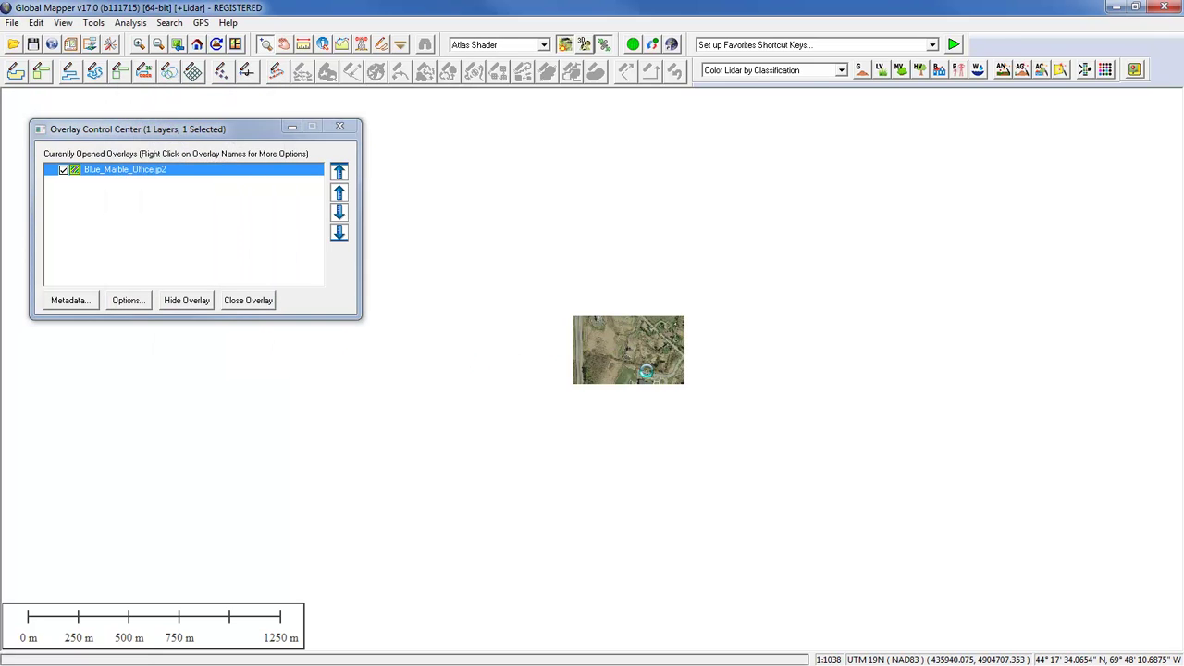
drag(638, 449, 750, 504)
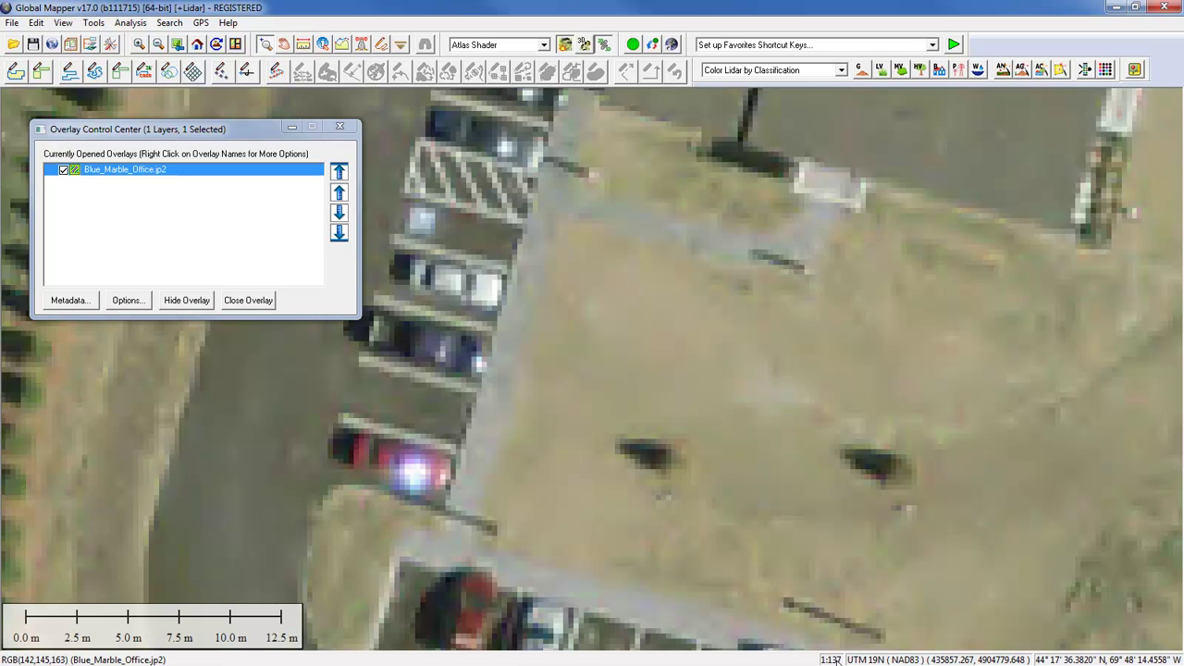
scroll(740, 335, down, 3)
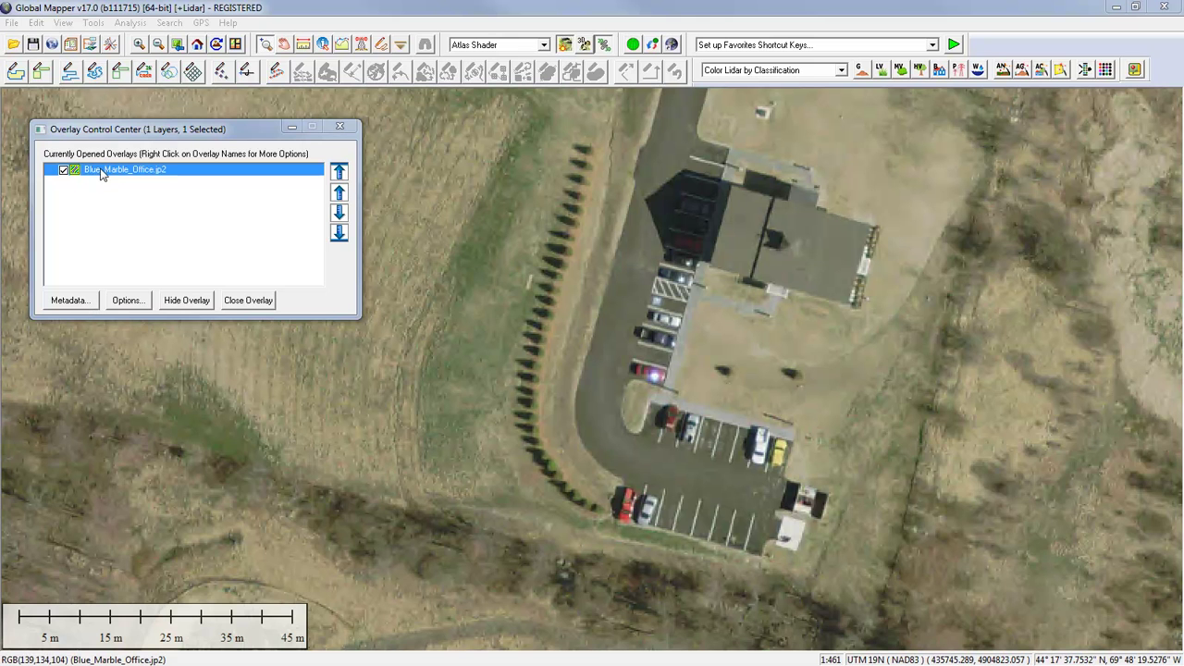
Open the metadata of the Blue_Marble_Office.jp2 layer and enlarge its window to show the full attribute list.
click(92, 308)
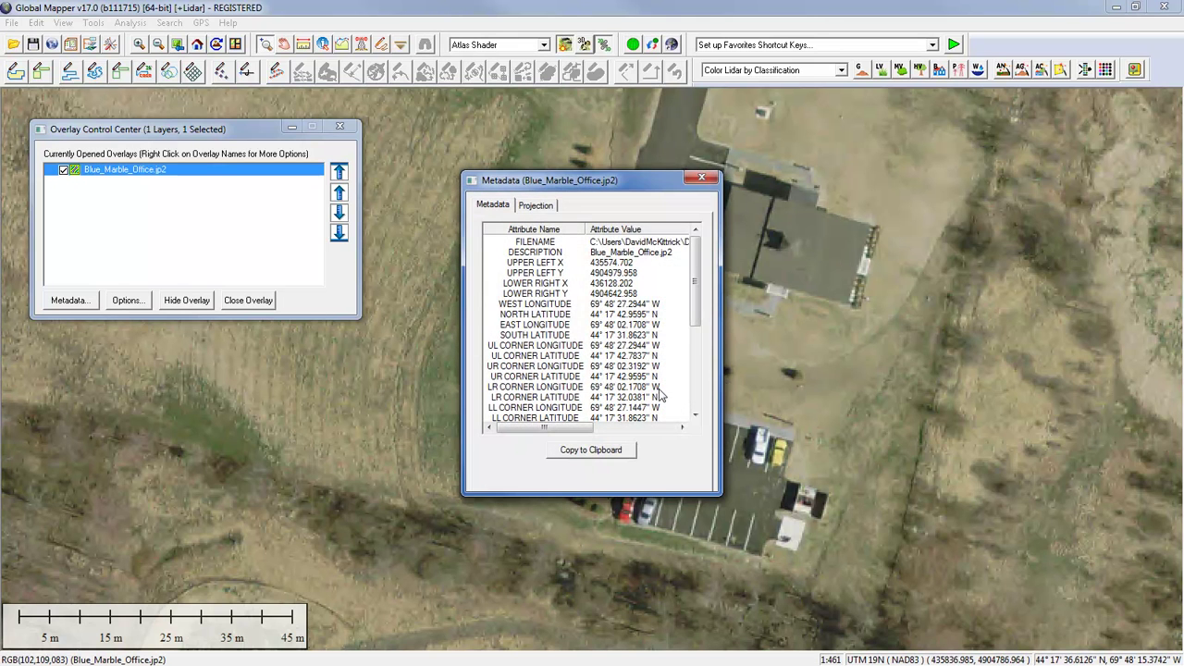
drag(646, 174, 616, 68)
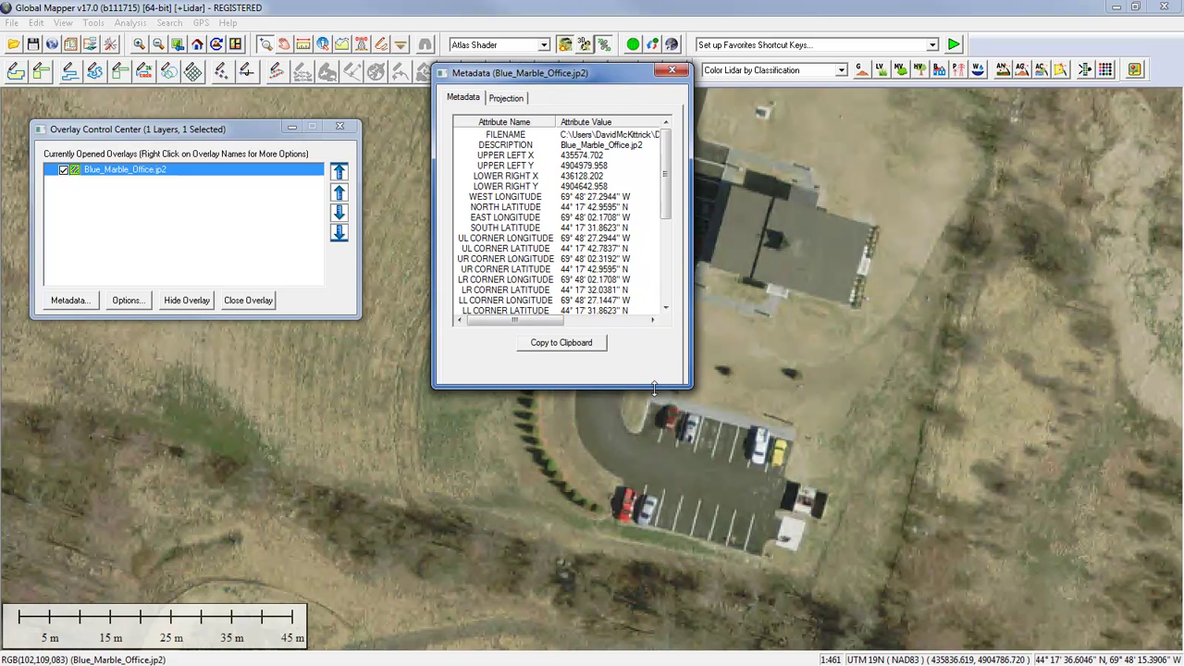
drag(666, 388, 666, 567)
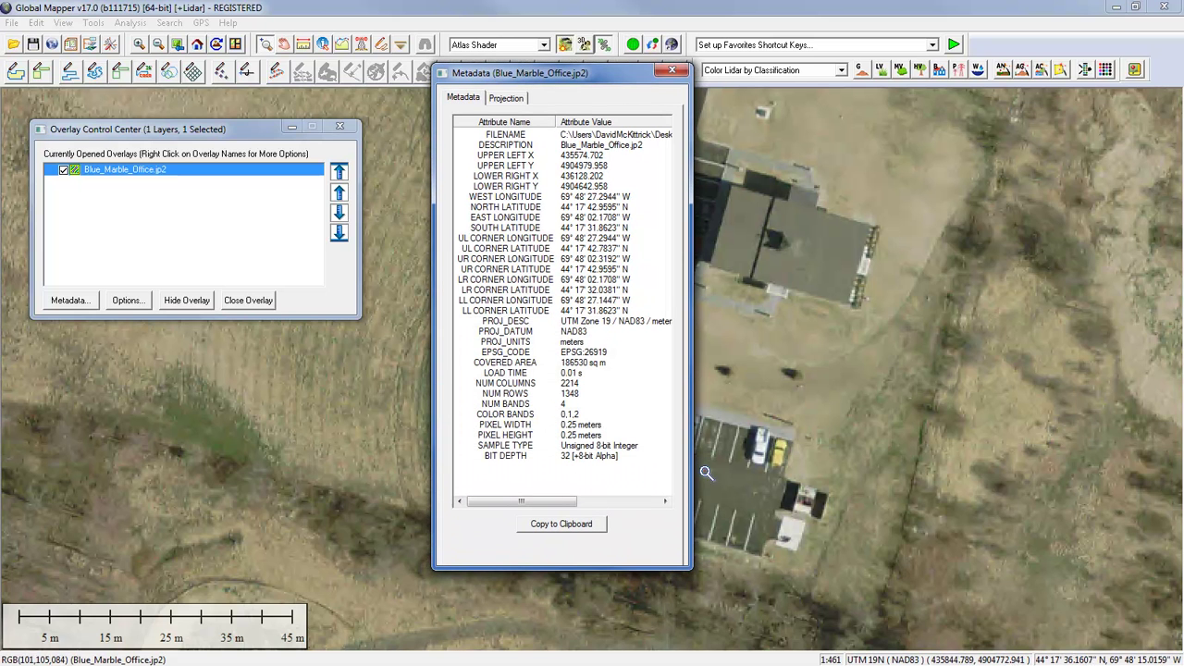
drag(690, 467, 720, 467)
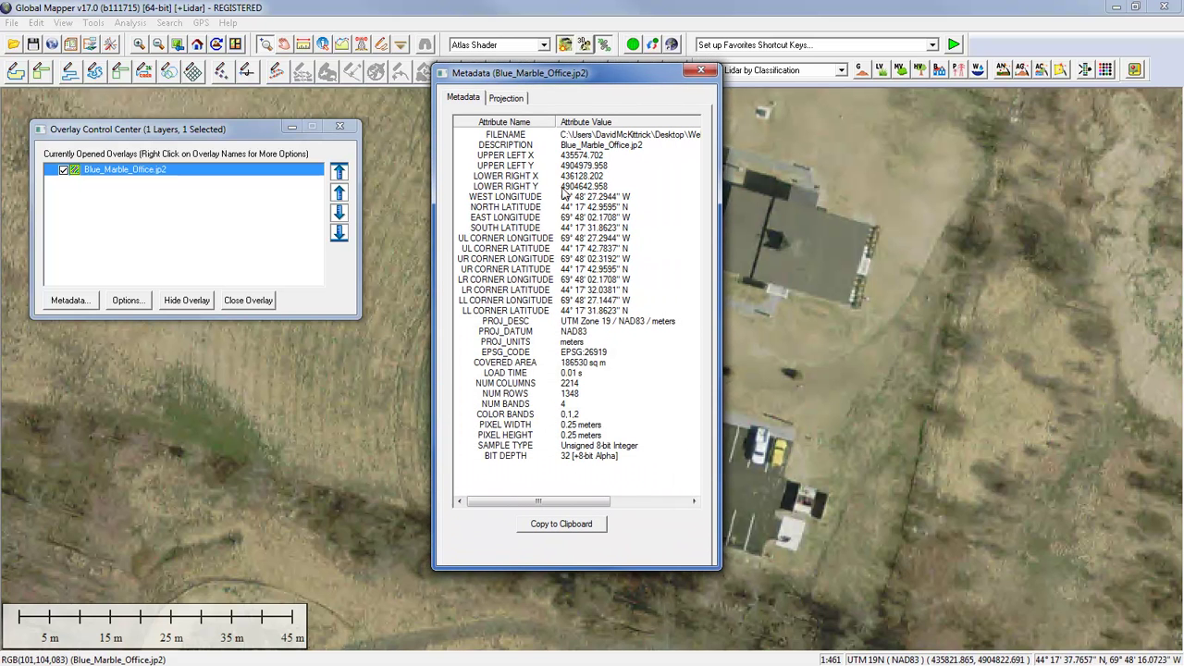
Check the image's pixel width and height, EPSG code, projection description and covered area in the metadata.
click(580, 427)
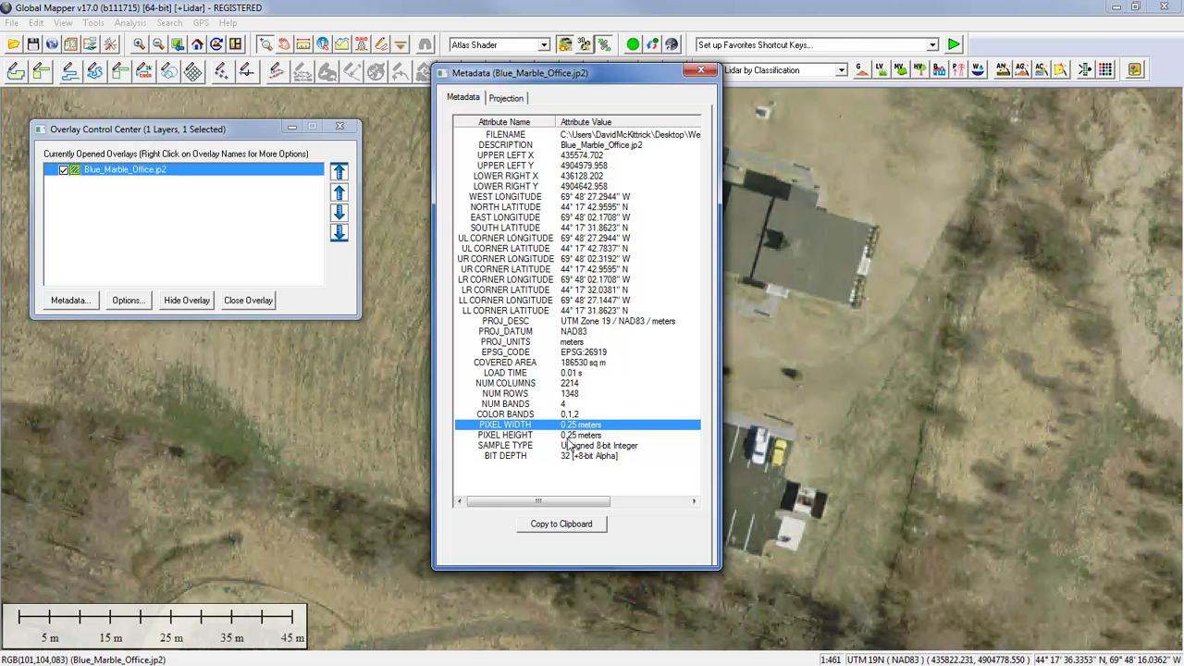
click(571, 435)
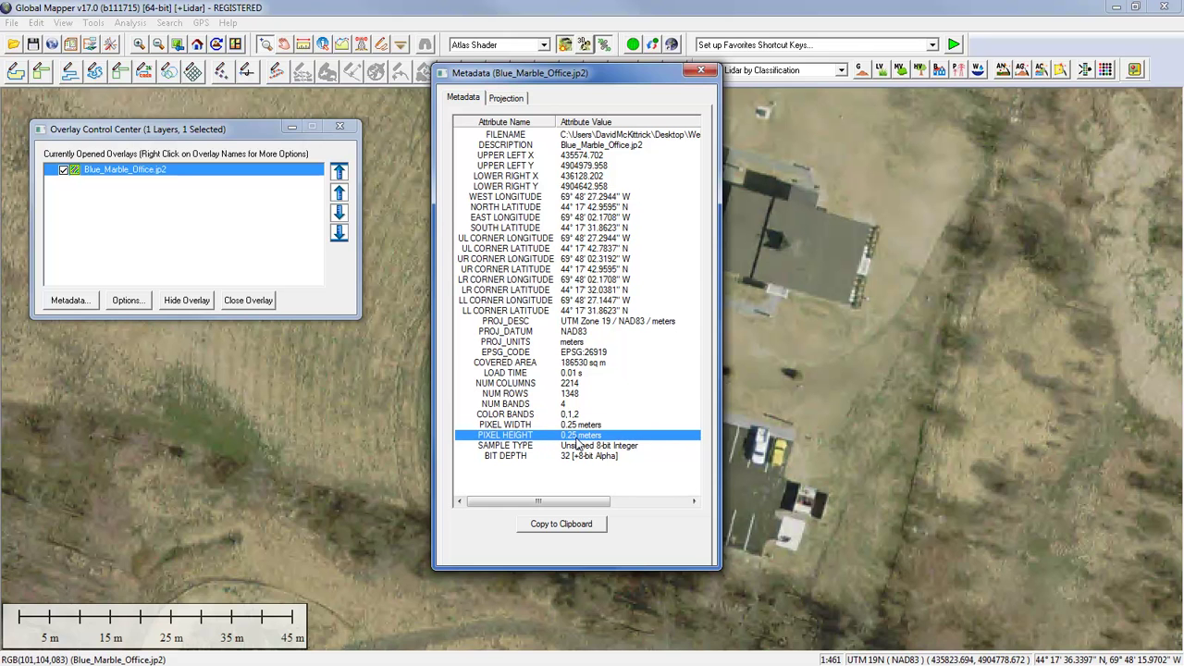
click(602, 357)
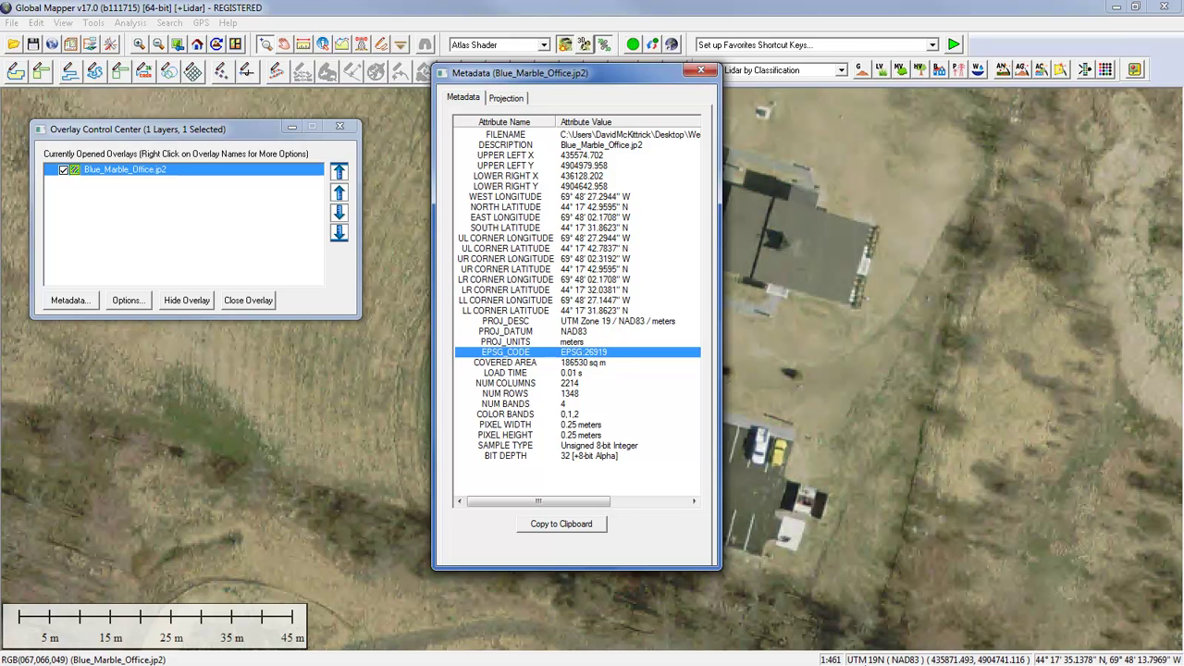
click(609, 322)
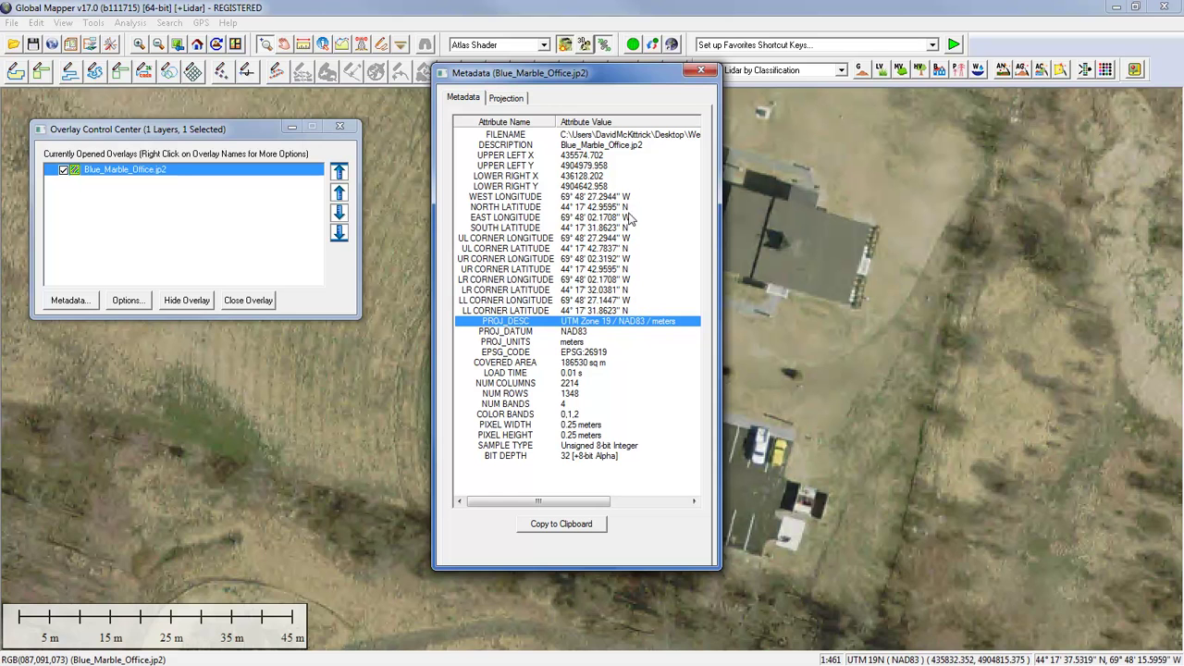
click(603, 363)
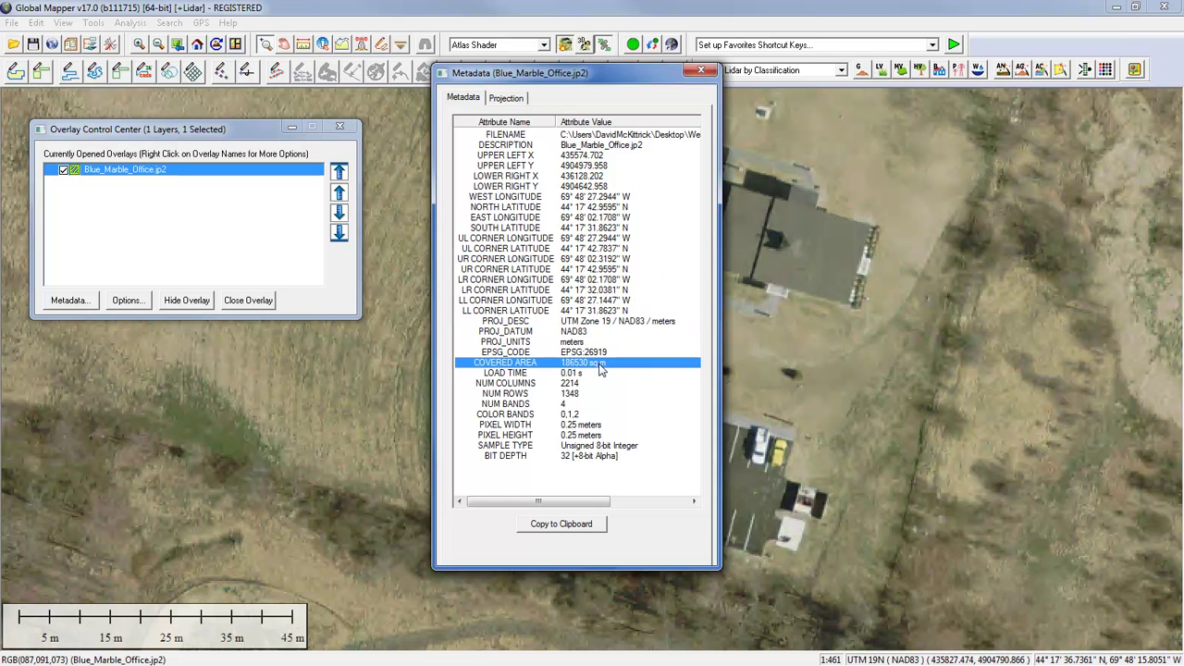
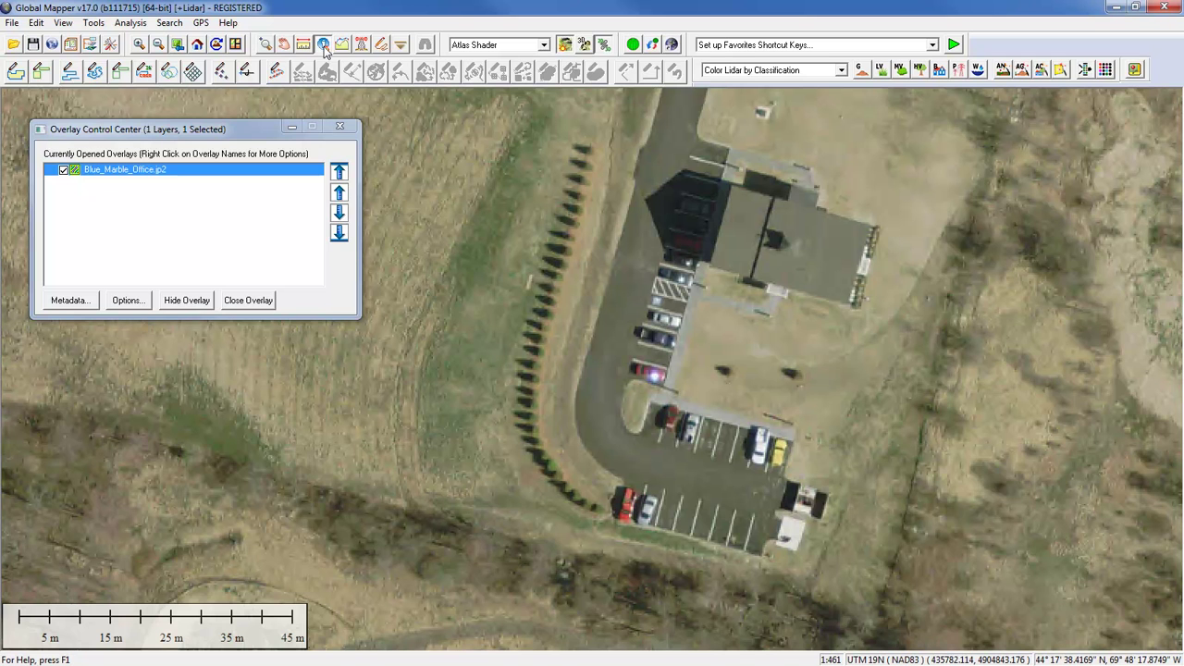
Inspect the color band values of a pixel in the open ground south of the office building as line and bar graphs.
click(325, 48)
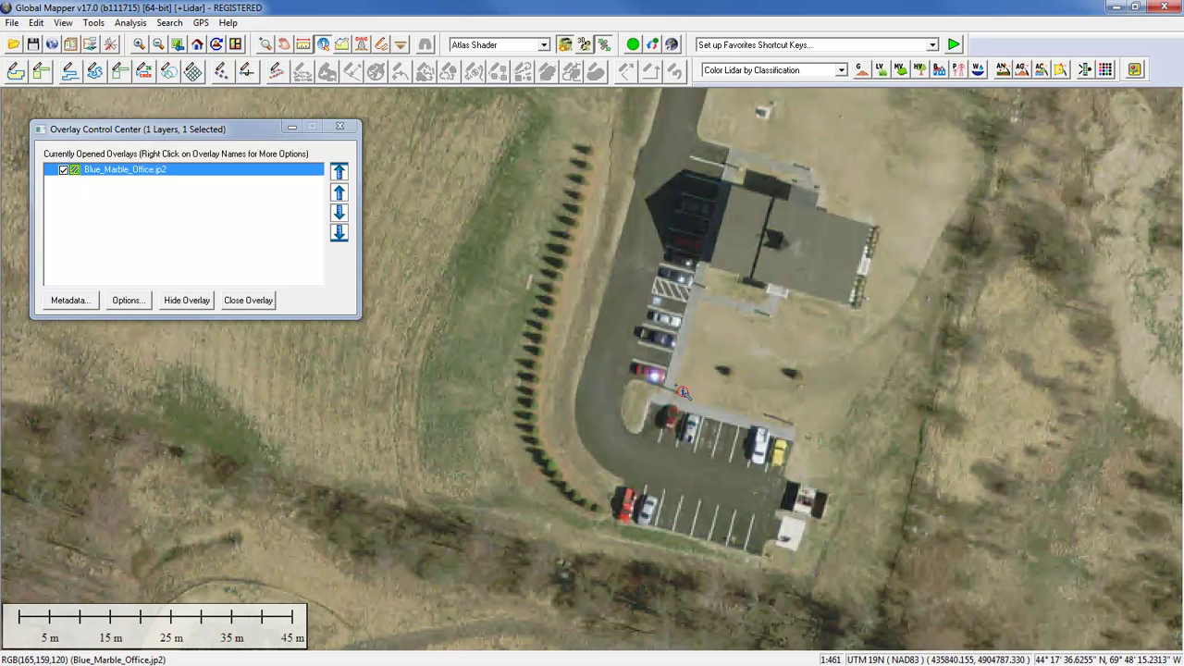
click(715, 331)
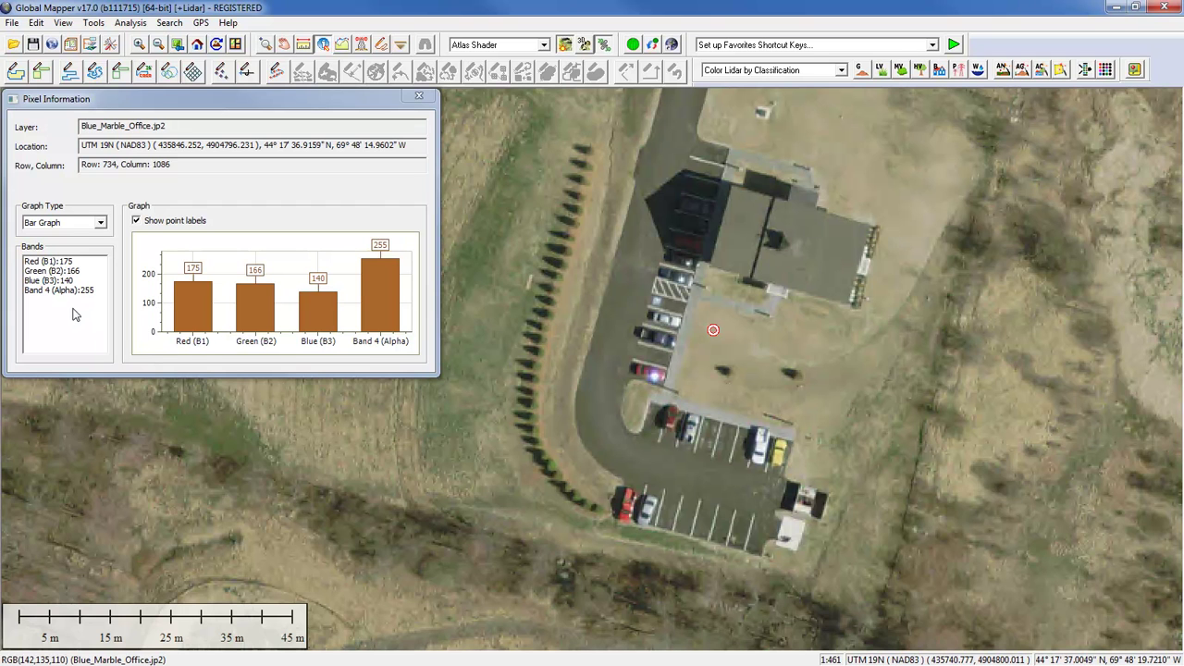
click(101, 225)
click(101, 234)
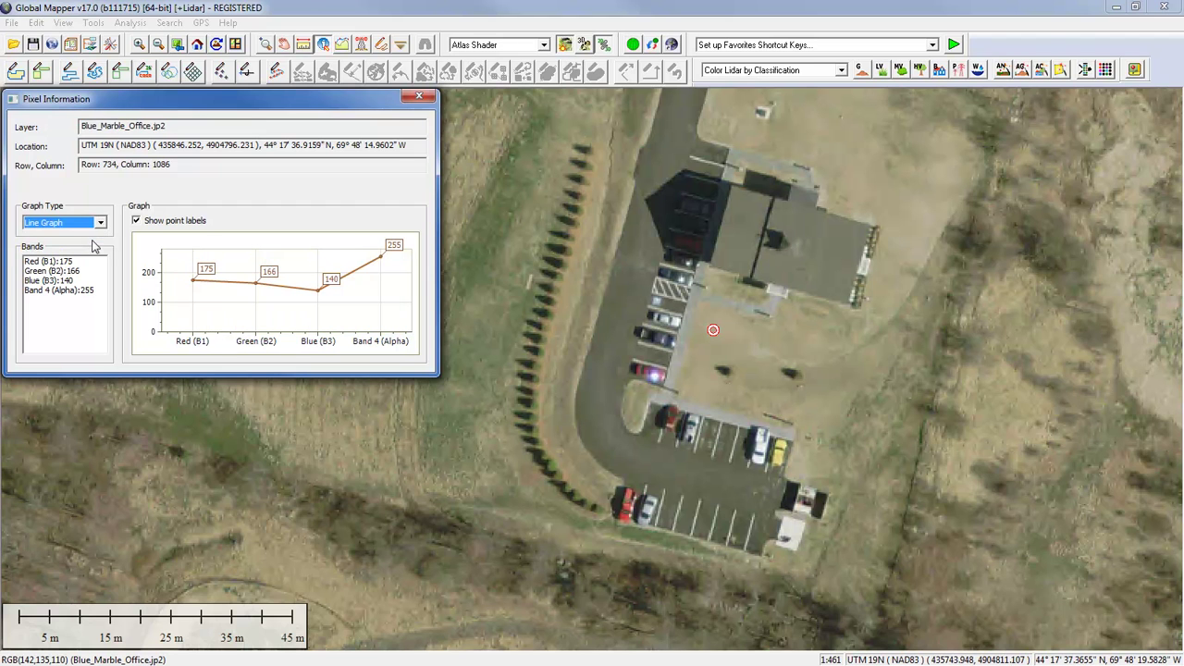
click(102, 228)
click(89, 241)
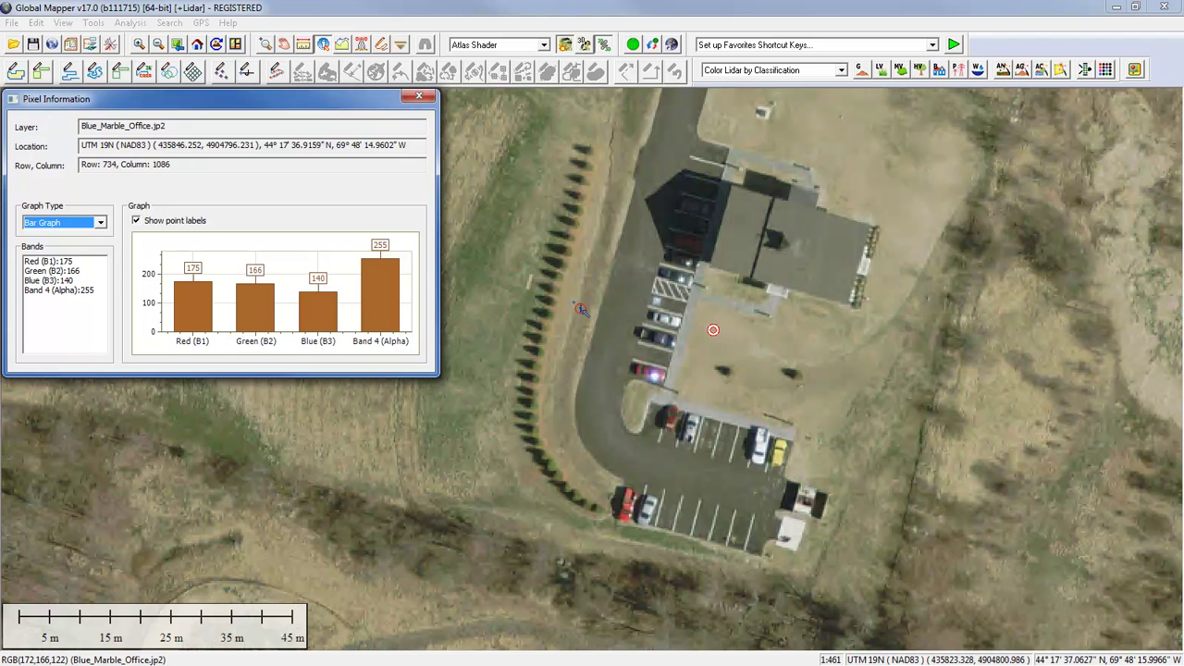
click(421, 97)
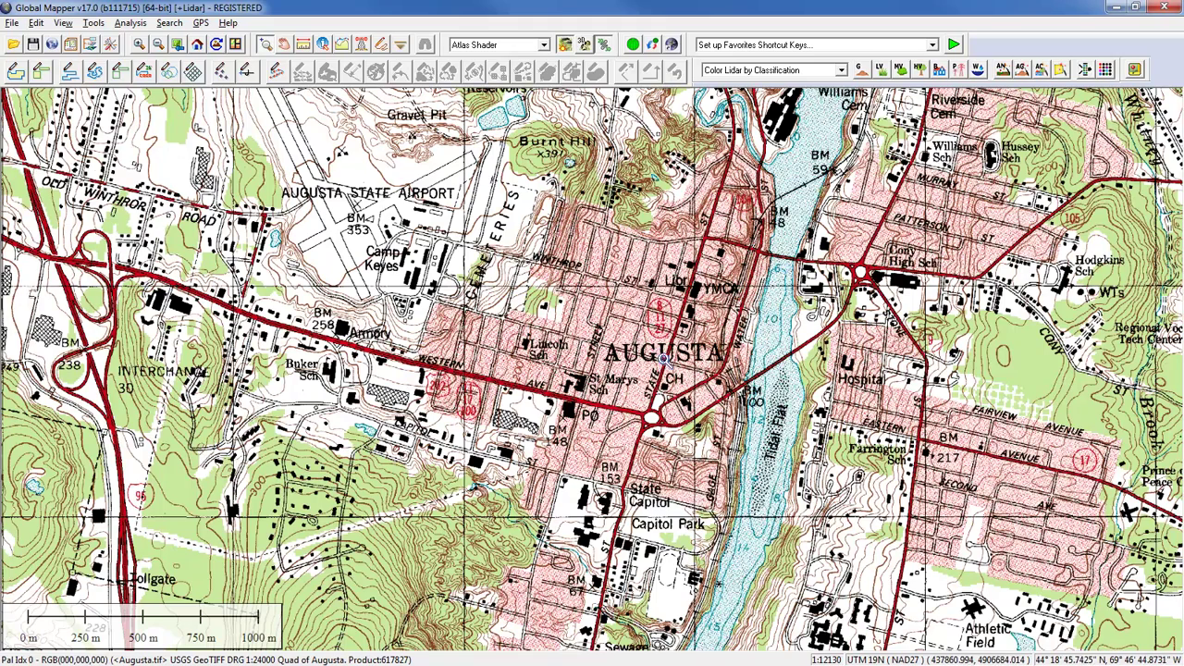
Examine the pixel structure of the Augusta topographic map in close-up at the AUGUSTA label and at smaller scales.
scroll(664, 358, up, 5)
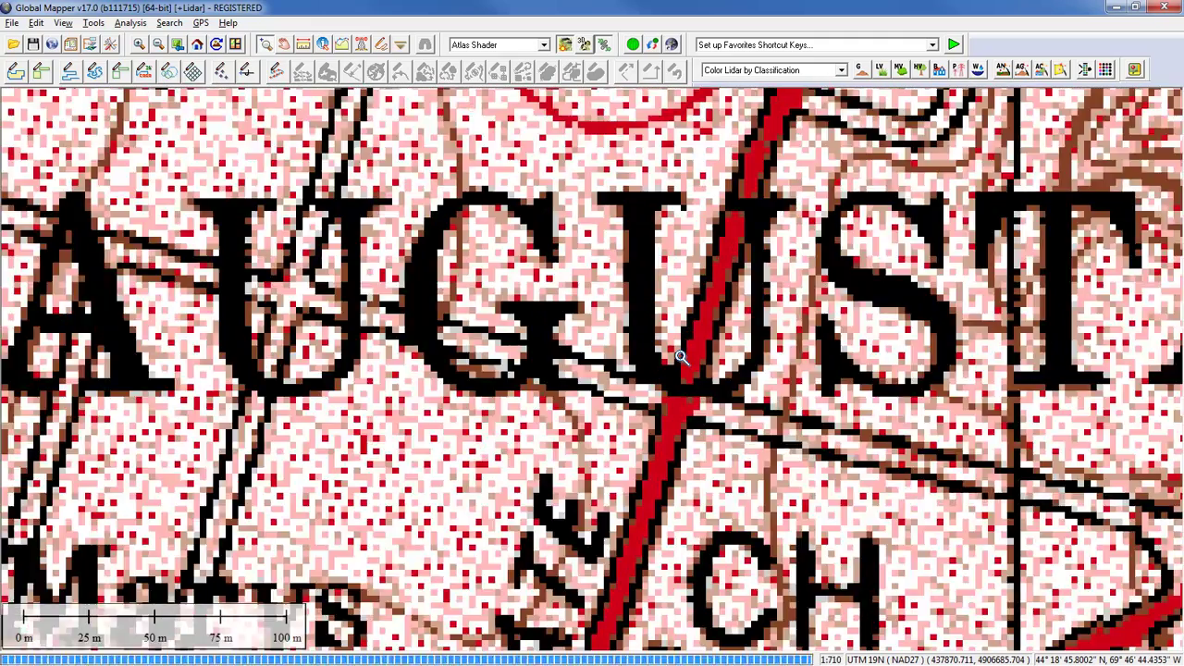
scroll(680, 357, up, 2)
scroll(681, 357, up, 1)
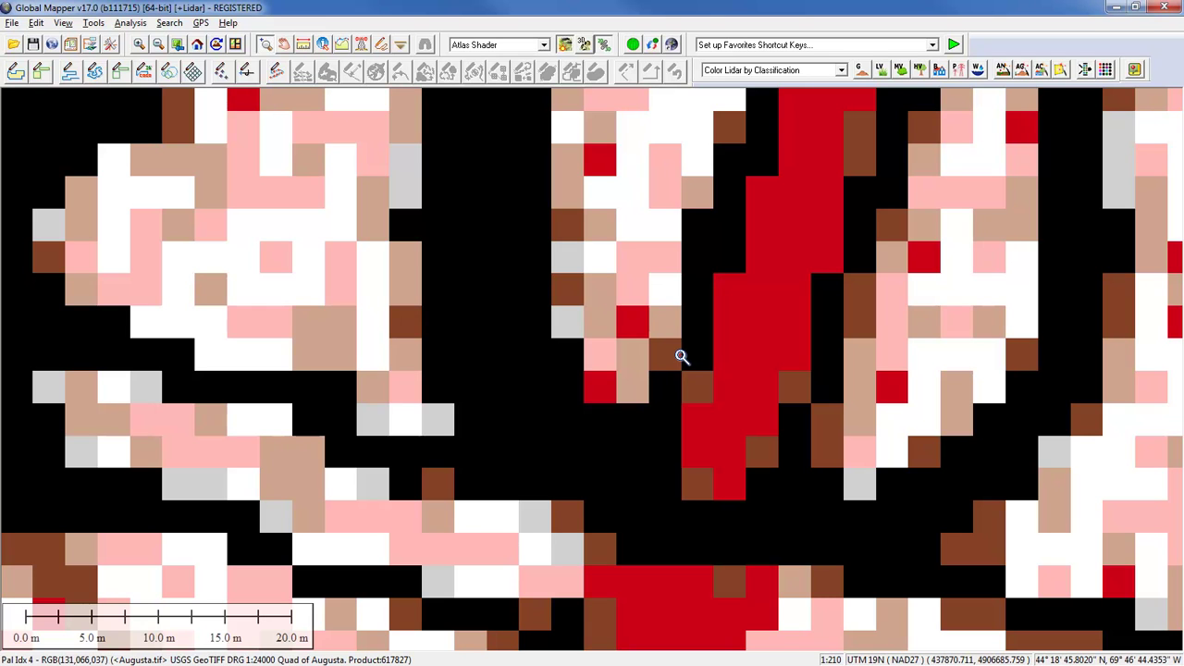
scroll(681, 357, down, 1)
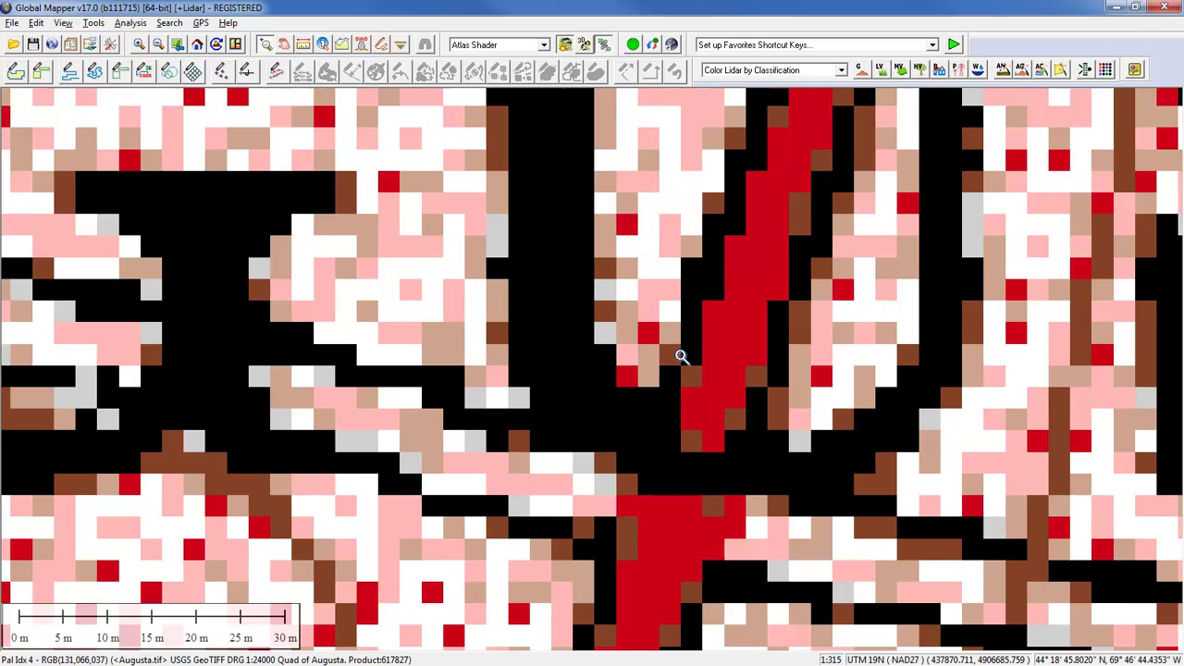
scroll(681, 357, down, 1)
scroll(681, 357, down, 3)
scroll(681, 357, down, 2)
scroll(681, 357, down, 4)
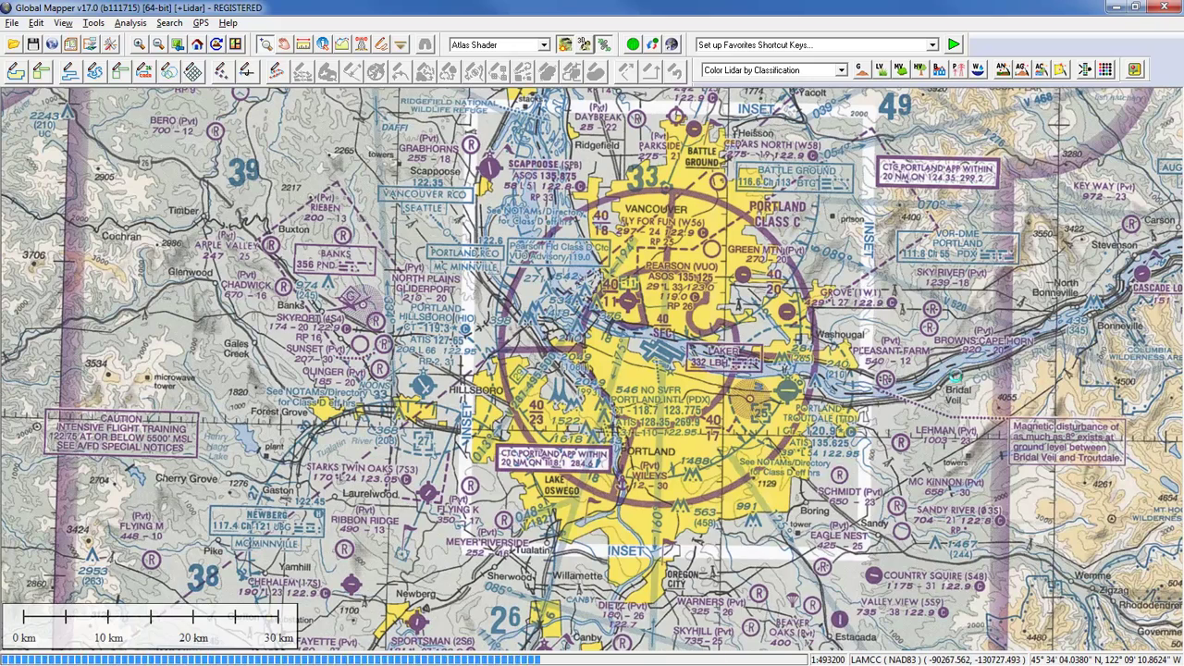
Examine the aeronautical chart in close-up along the Columbia River near Bridal Veil and at regional scale.
scroll(956, 378, down, 1)
scroll(955, 378, up, 1)
scroll(957, 376, up, 5)
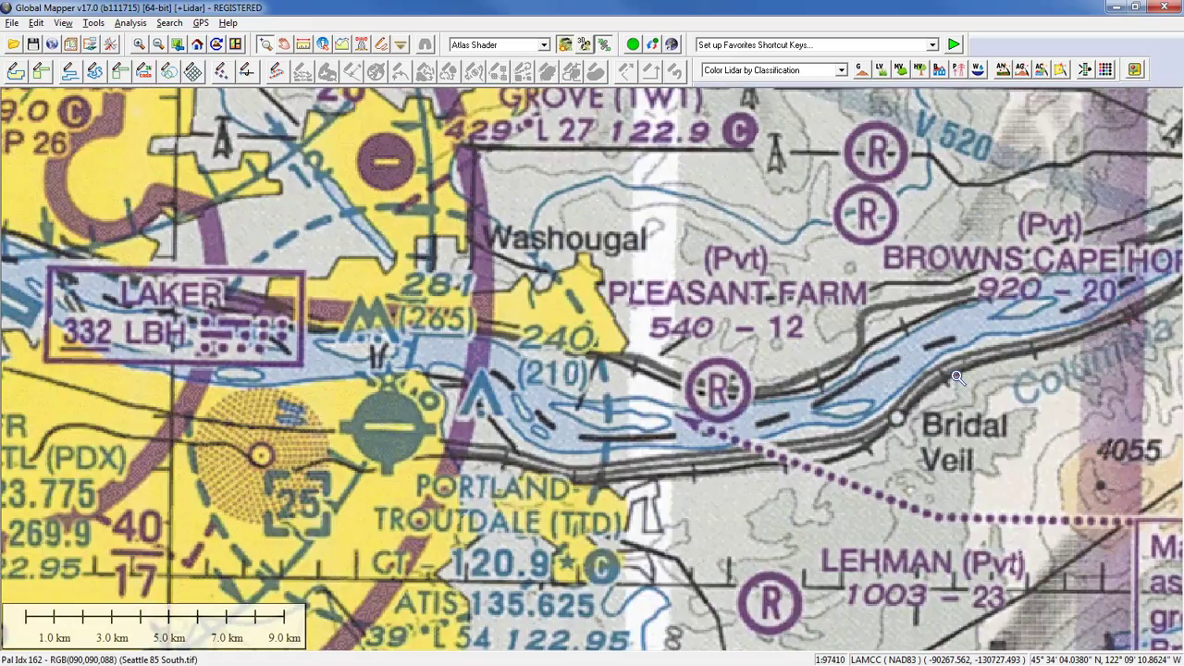
scroll(957, 377, down, 5)
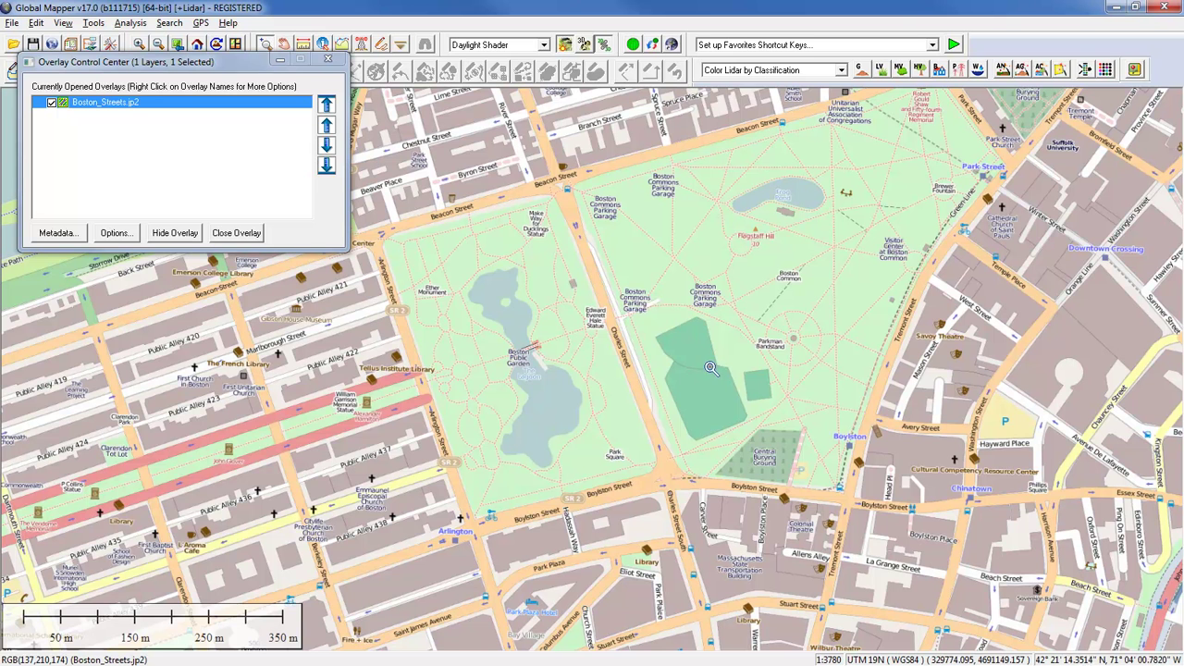
Examine the Boston street map in close-up around Avery Street and Boylston, and again with the whole Boston Common area in view.
drag(799, 365, 949, 485)
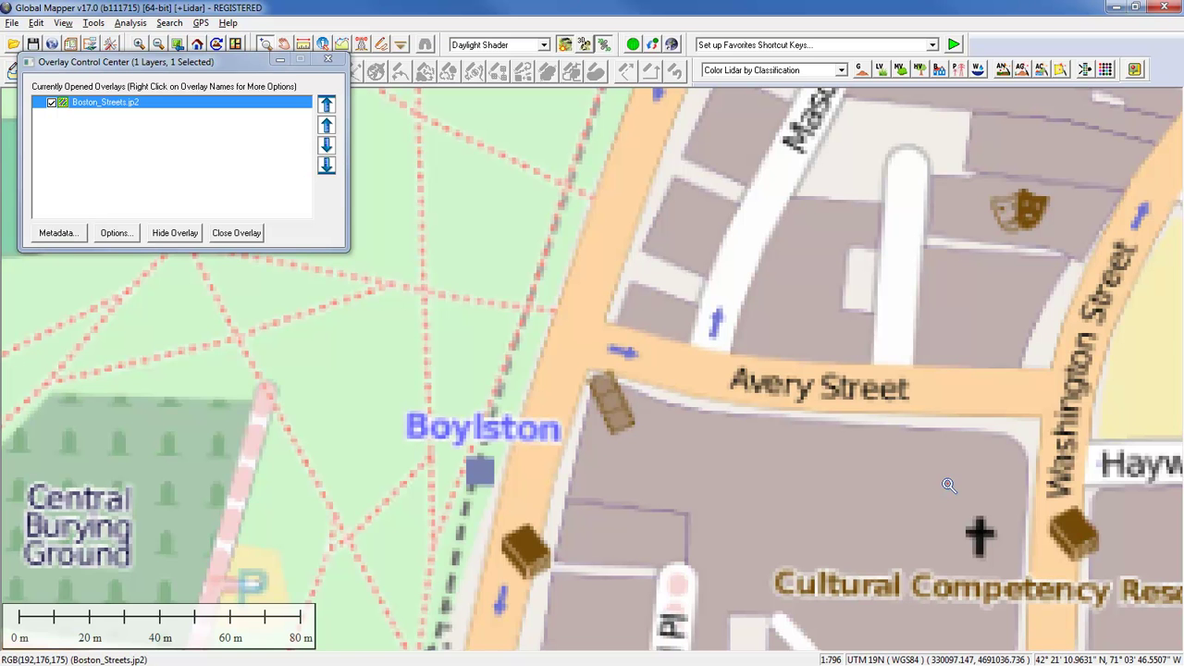
scroll(771, 353, down, 1)
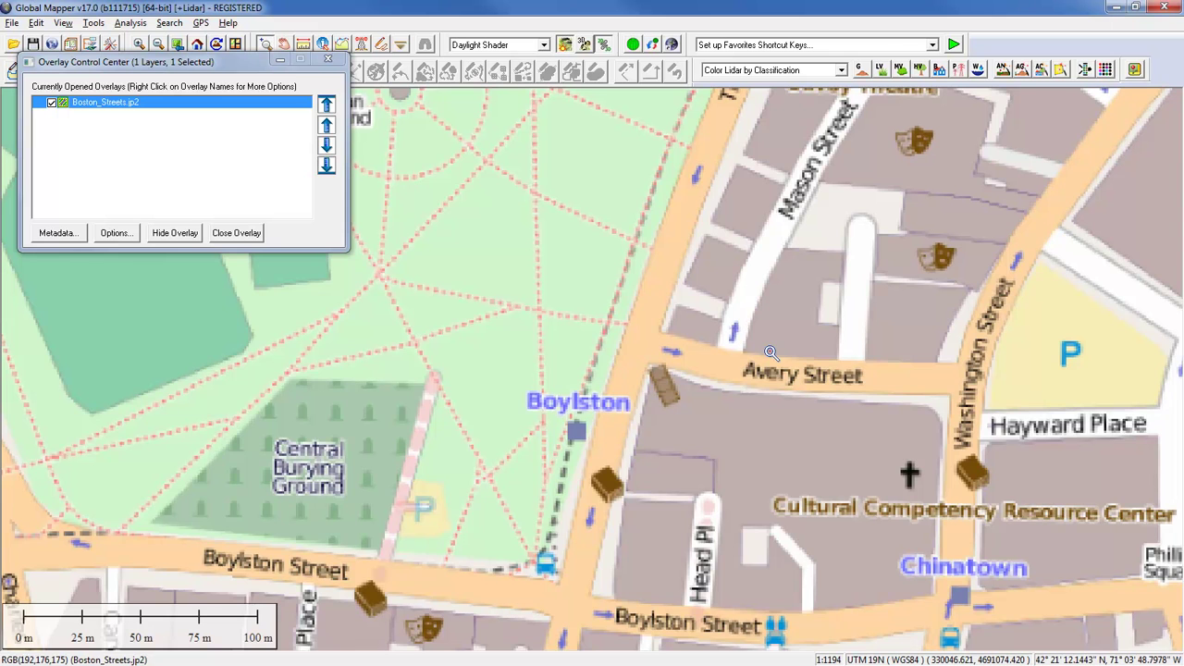
scroll(770, 352, down, 1)
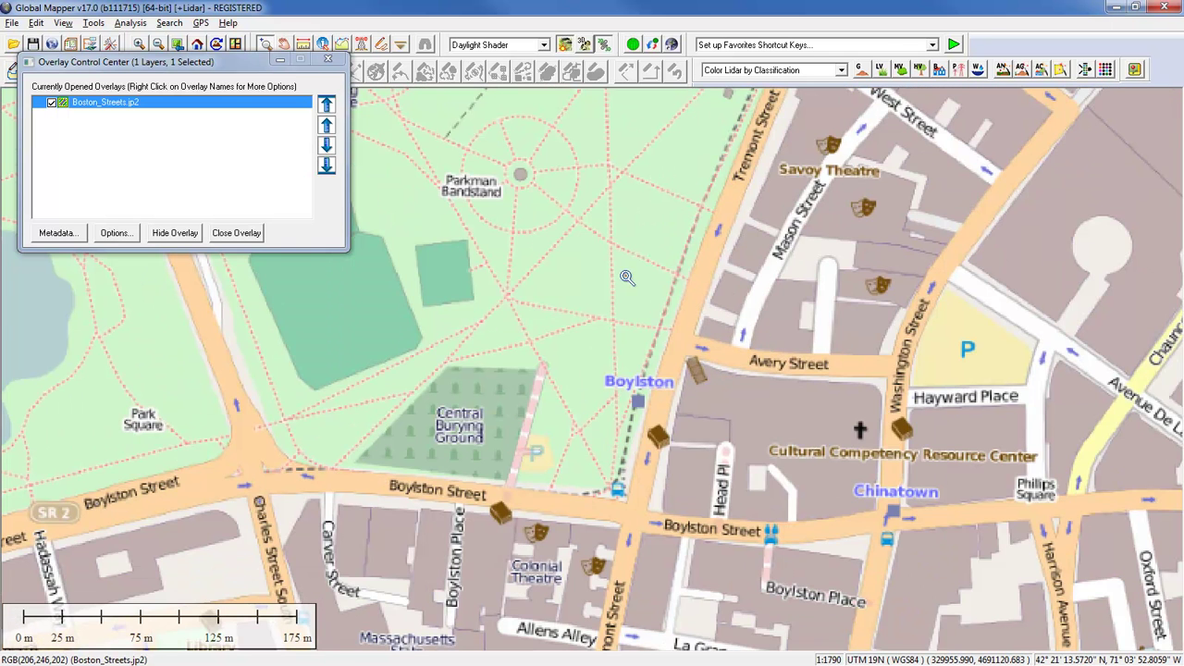
scroll(628, 278, down, 1)
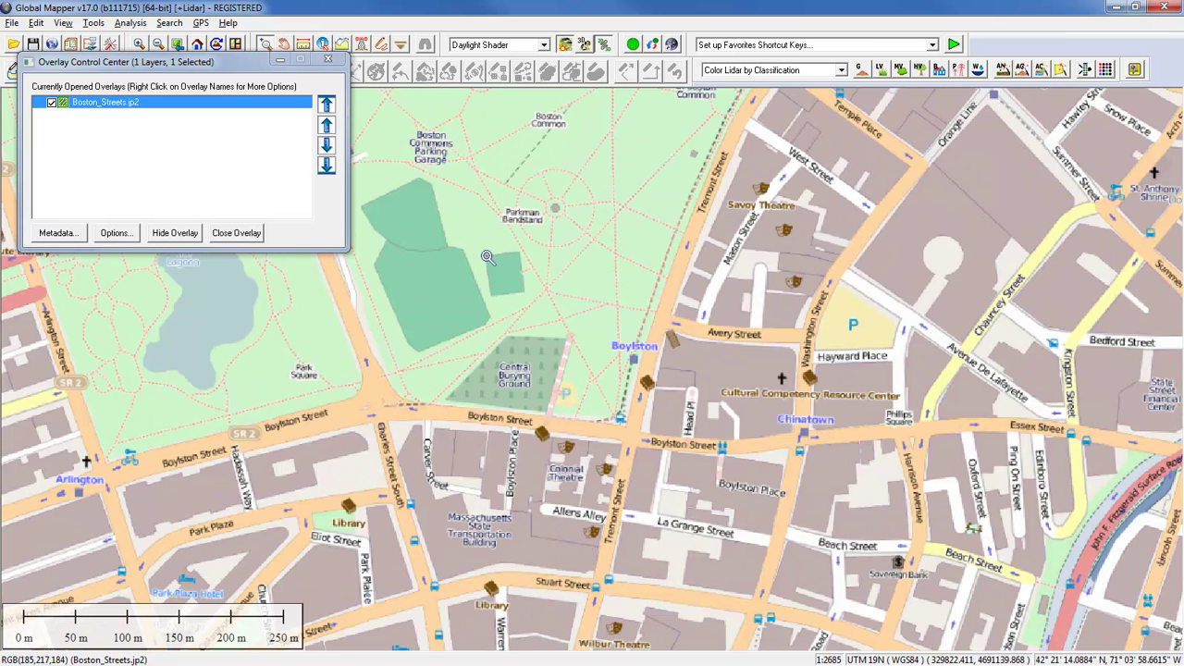
drag(487, 257, 584, 364)
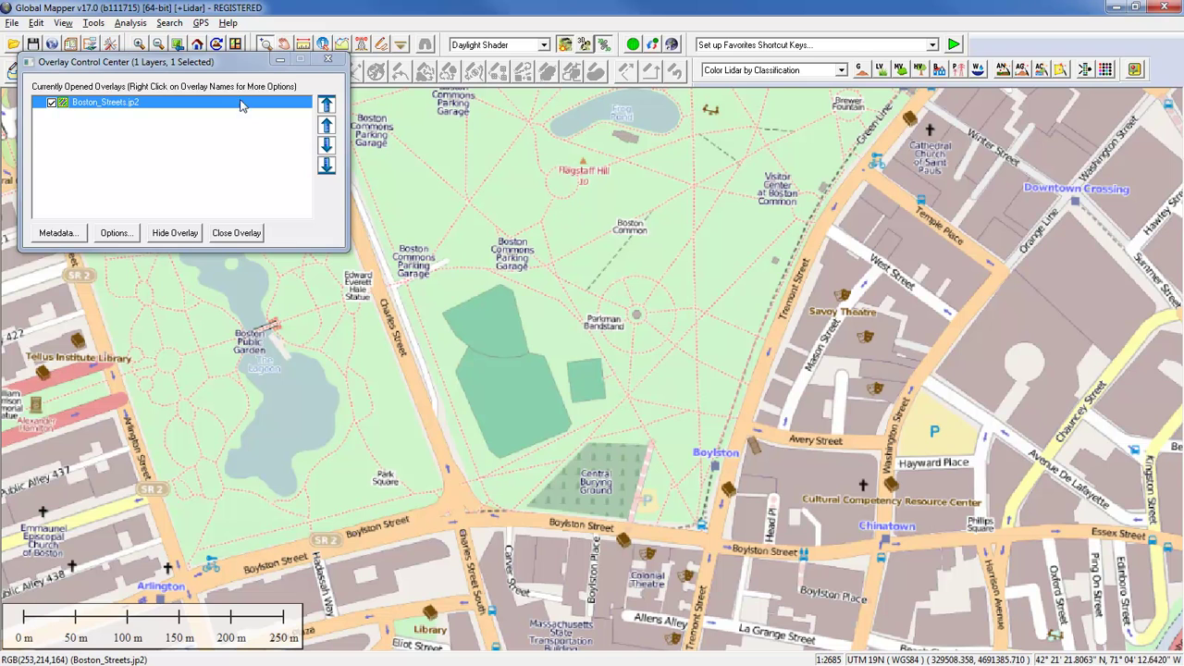
Change the display projection to State Plane Coordinate System with the zone Massachusetts Mainland (FIPS 2001).
drag(121, 61, 116, 98)
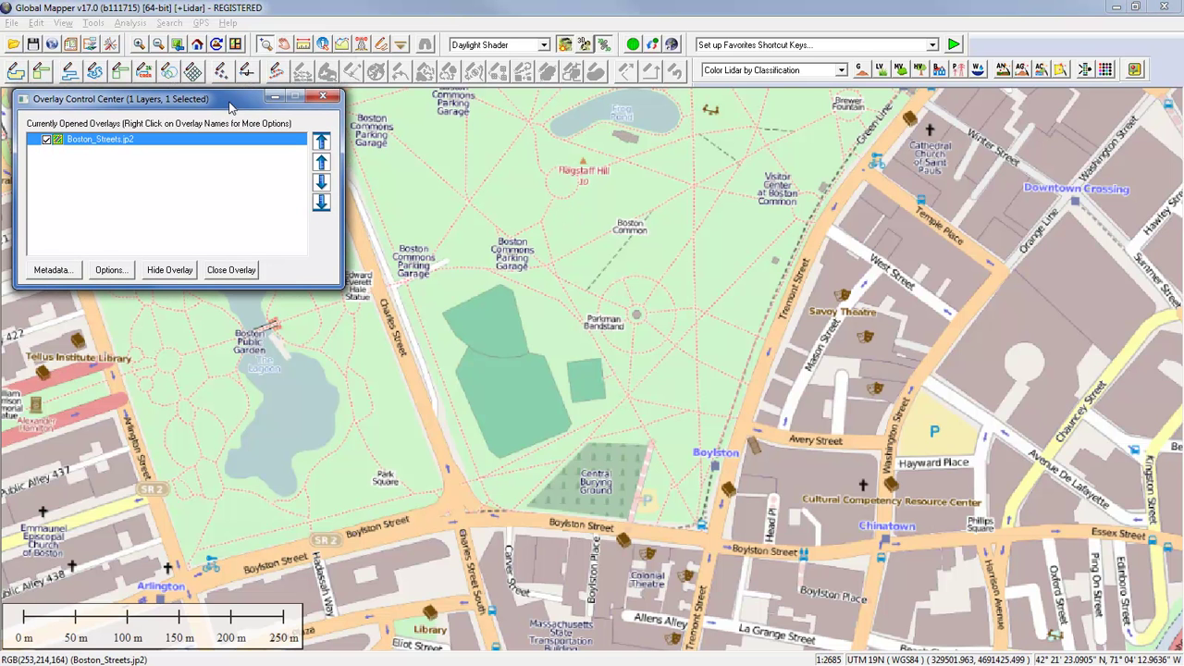
click(111, 46)
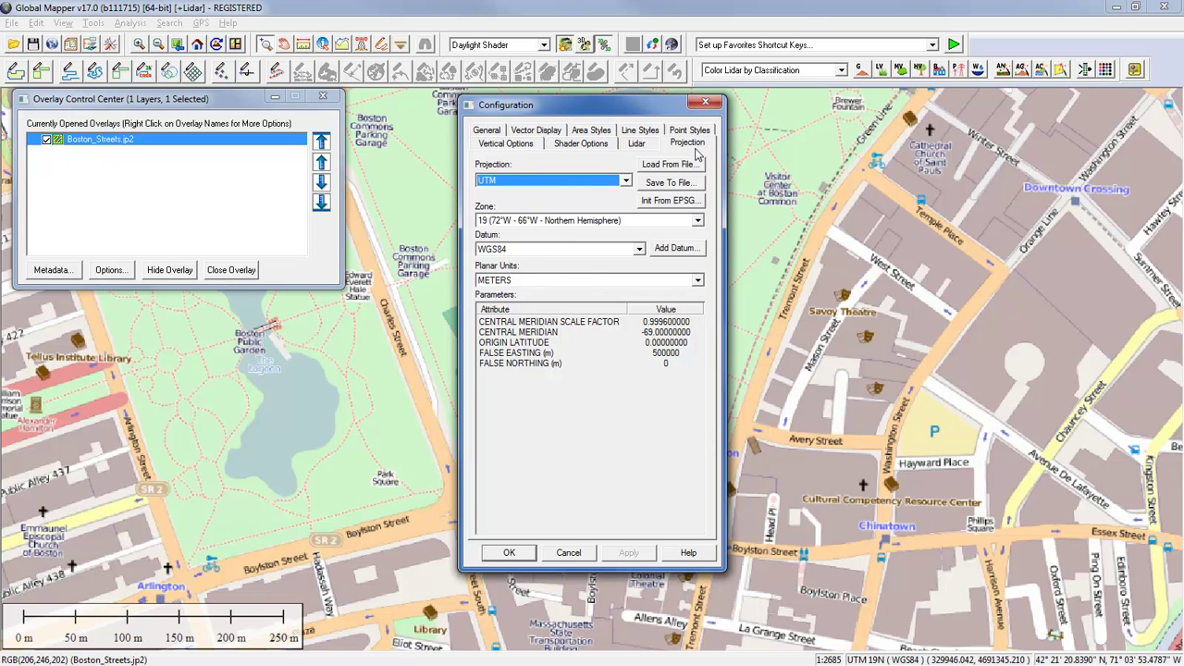
click(585, 182)
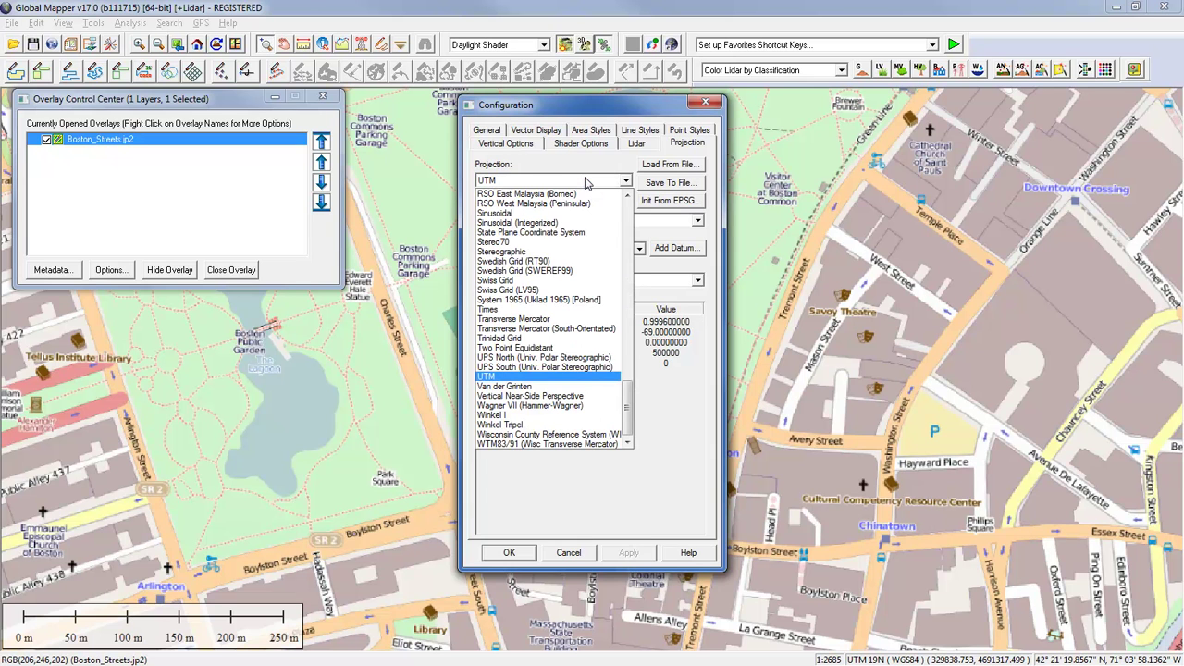
mouse_move(628, 397)
mouse_down()
mouse_move(628, 356)
mouse_move(629, 375)
mouse_up()
click(597, 405)
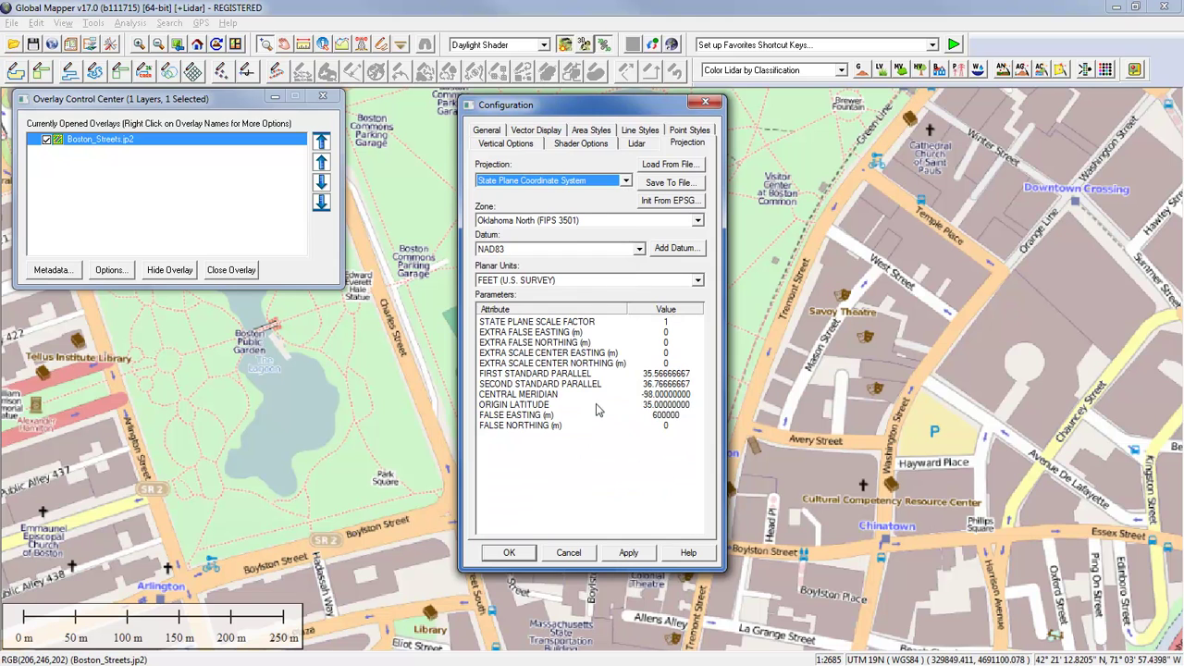
click(698, 221)
drag(700, 416, 701, 366)
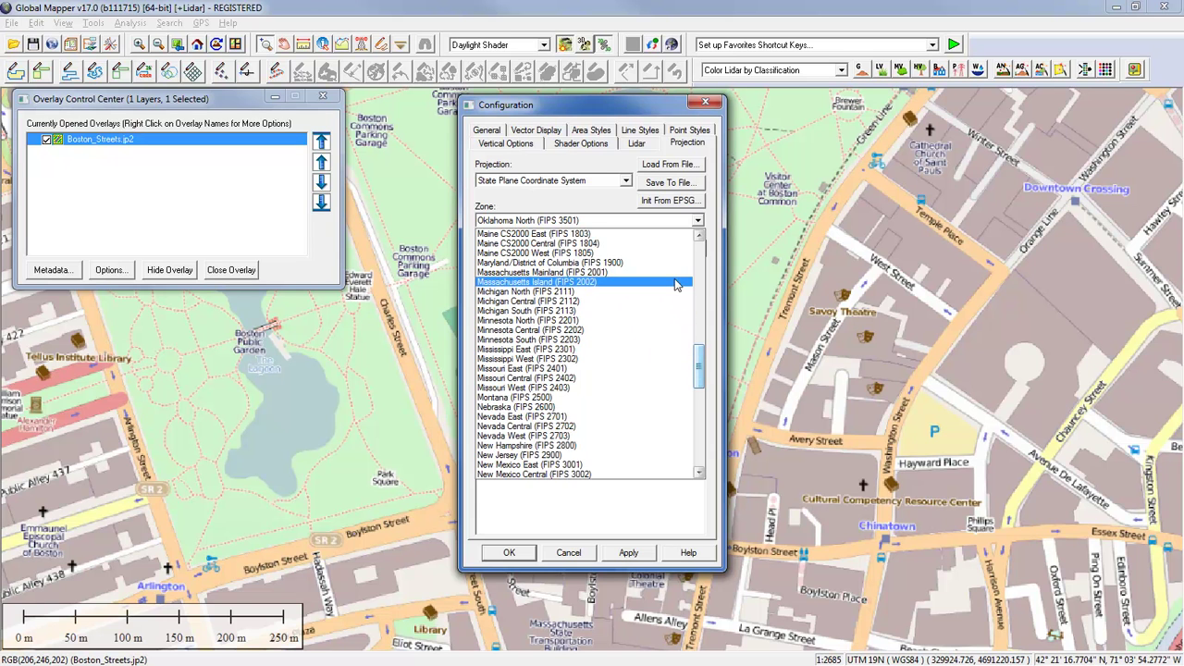
click(566, 273)
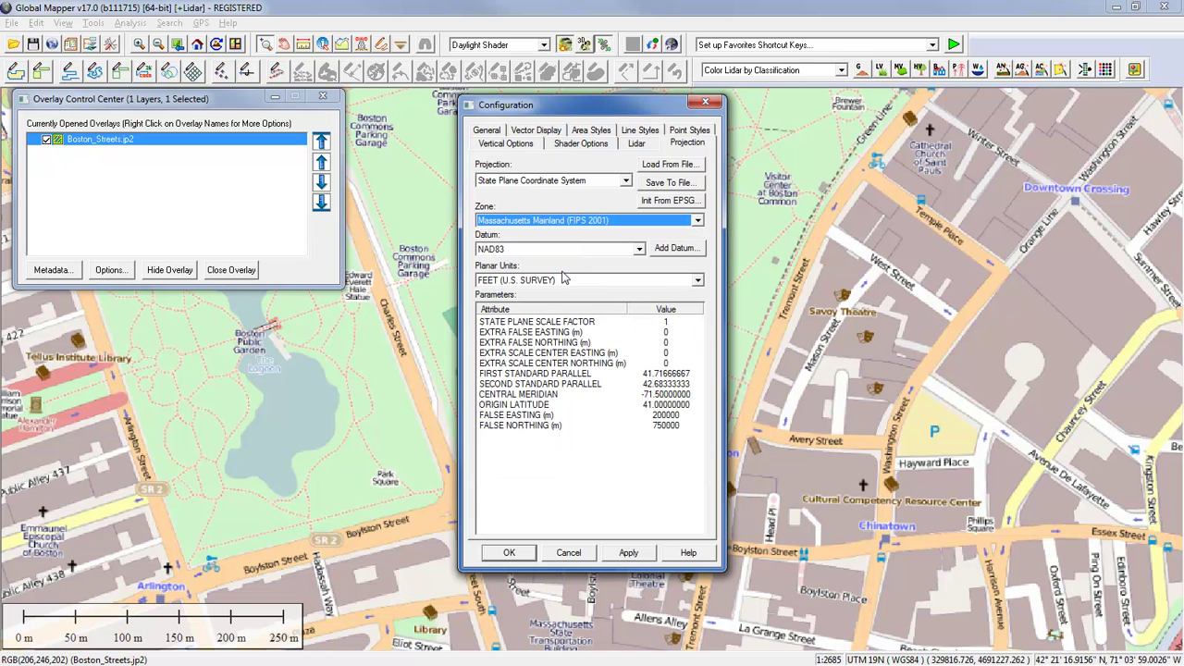
click(512, 553)
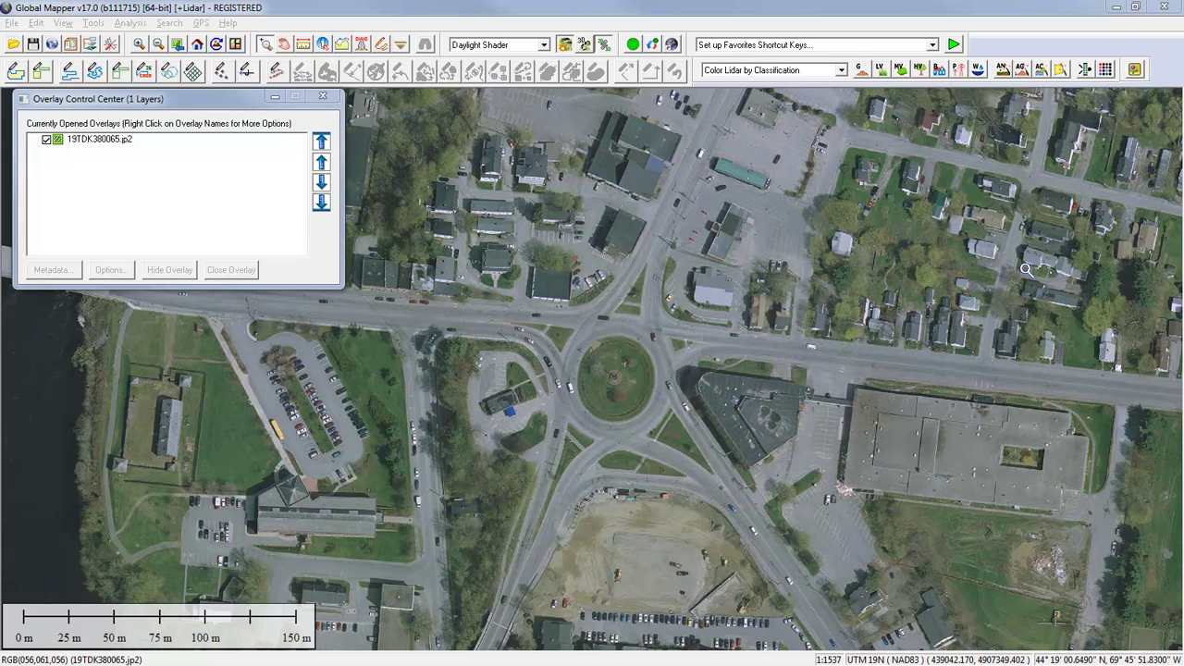
Open the raster options of the 19TDK380065.jp2 layer and darken its color intensity to 128.
click(104, 140)
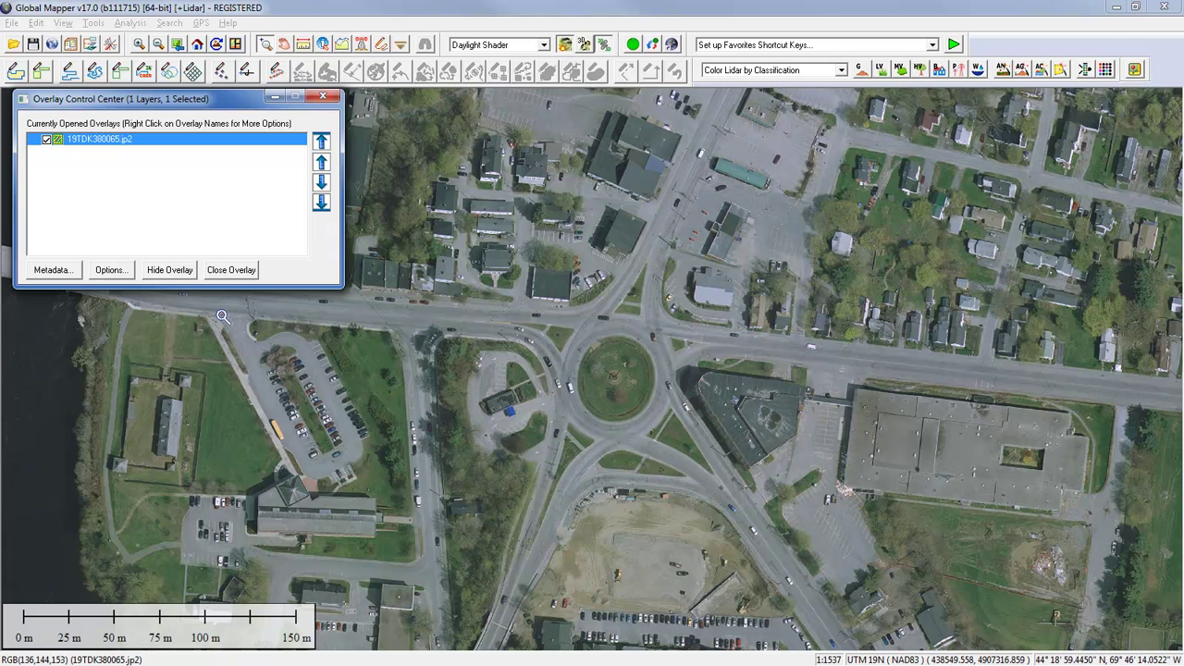
click(109, 271)
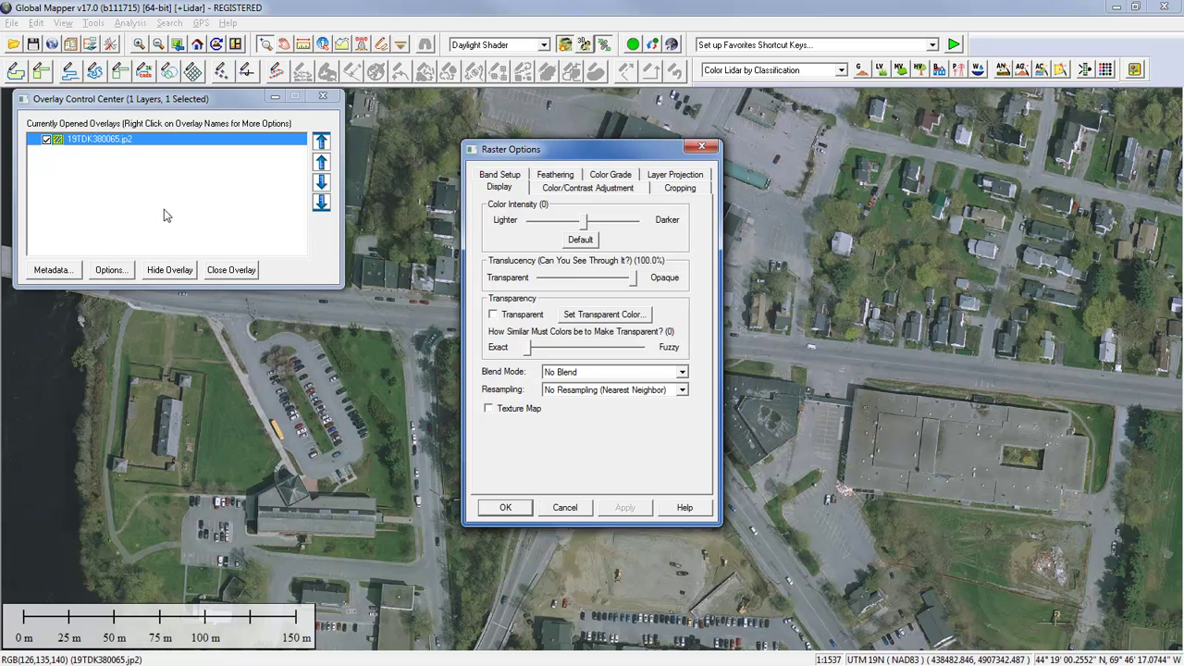
drag(574, 145, 339, 195)
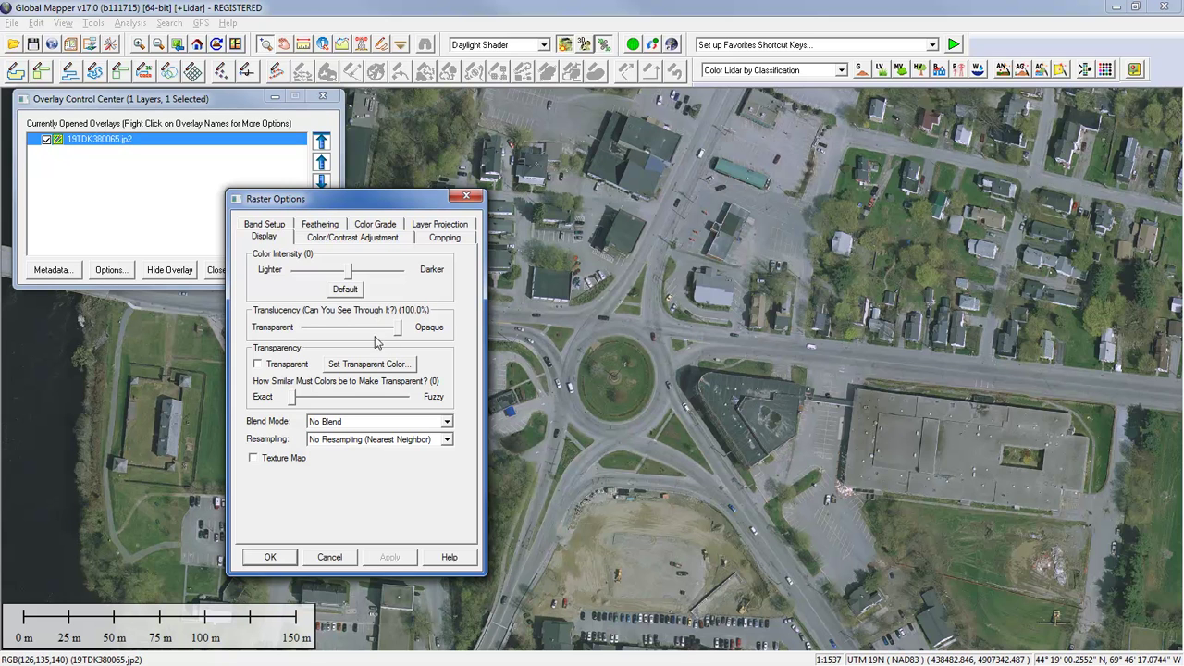
drag(350, 274, 375, 274)
click(390, 558)
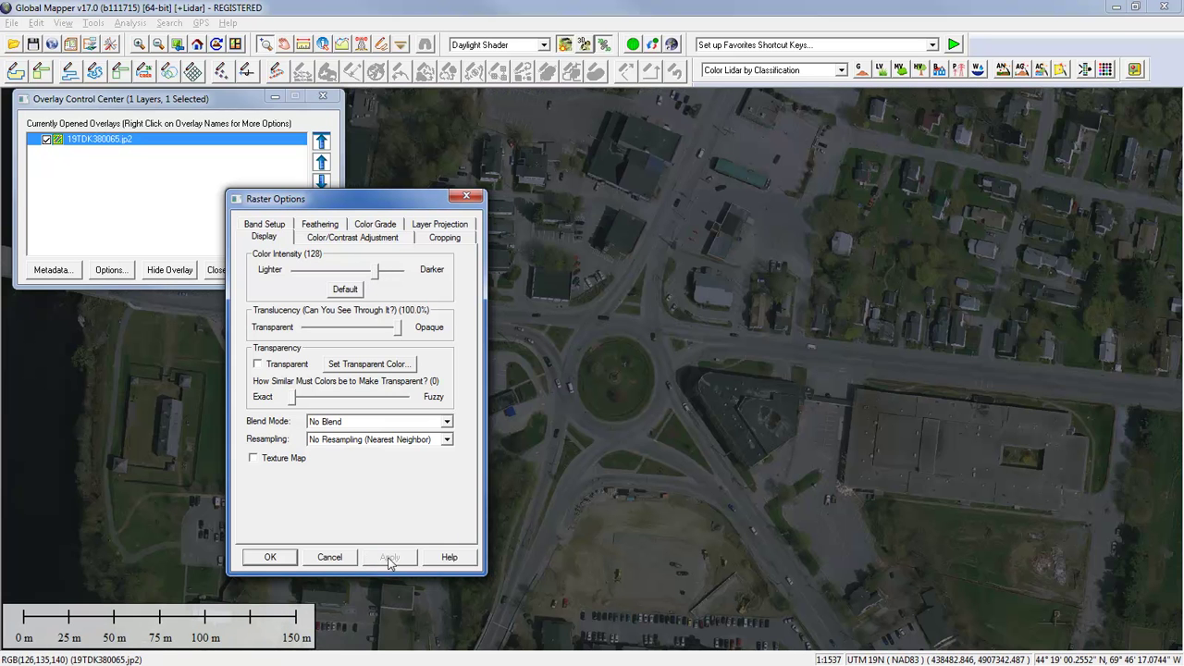
Restore the aerial image's default color intensity and bring up its color and contrast adjustment settings.
click(356, 291)
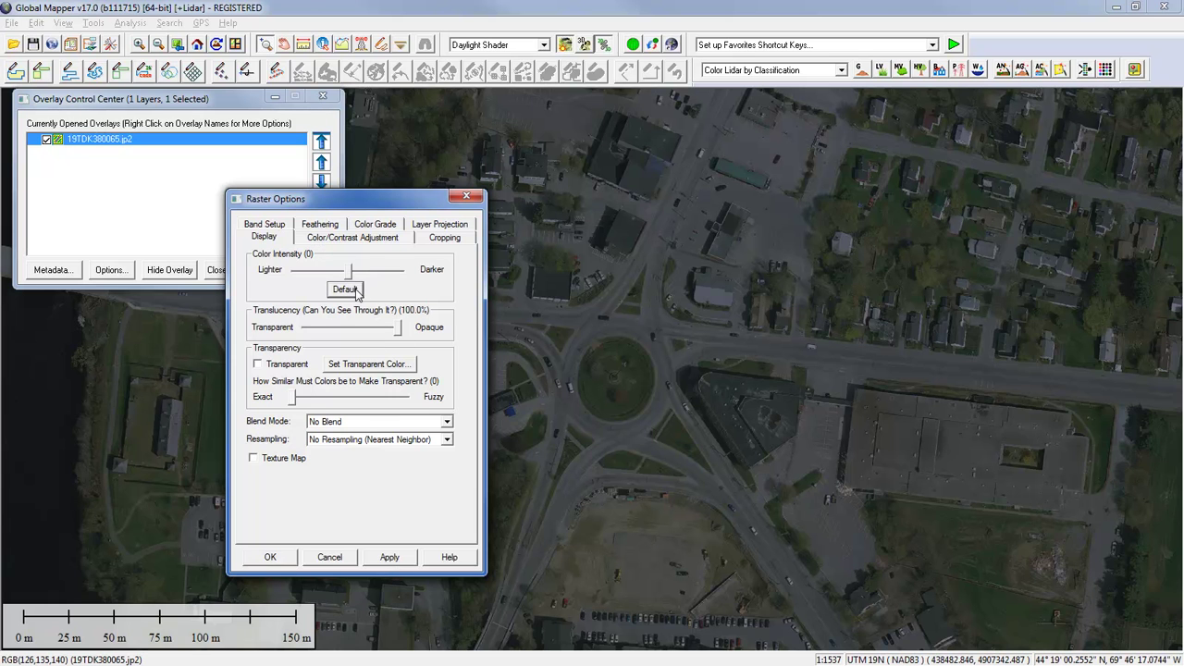
click(333, 241)
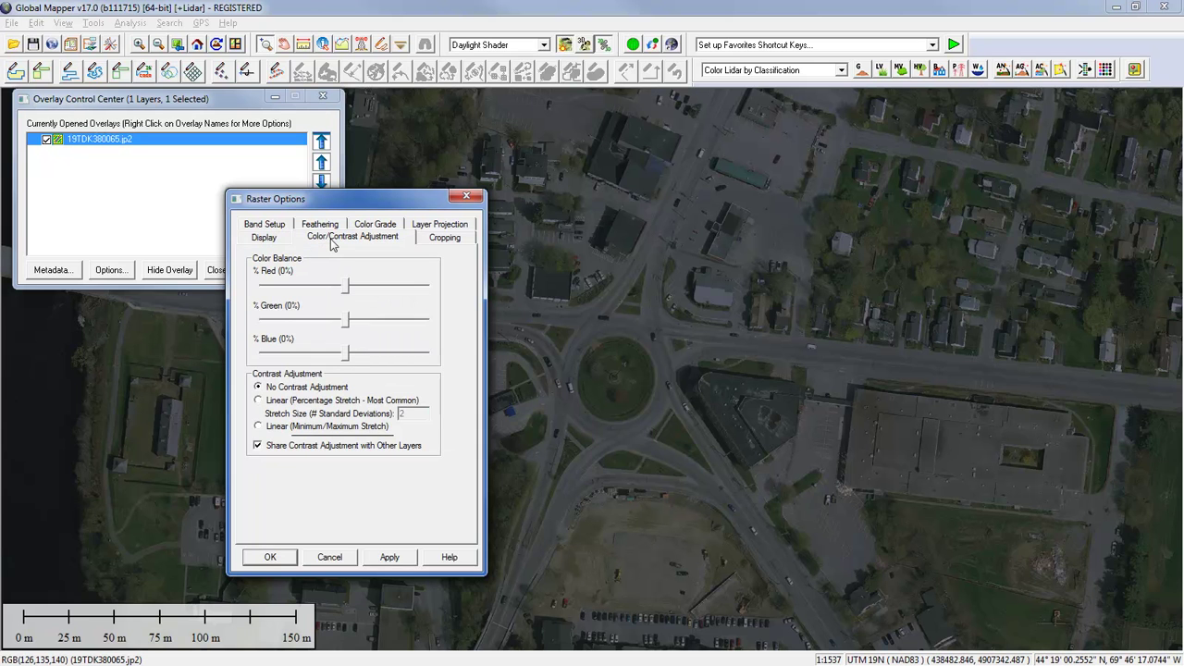
click(389, 558)
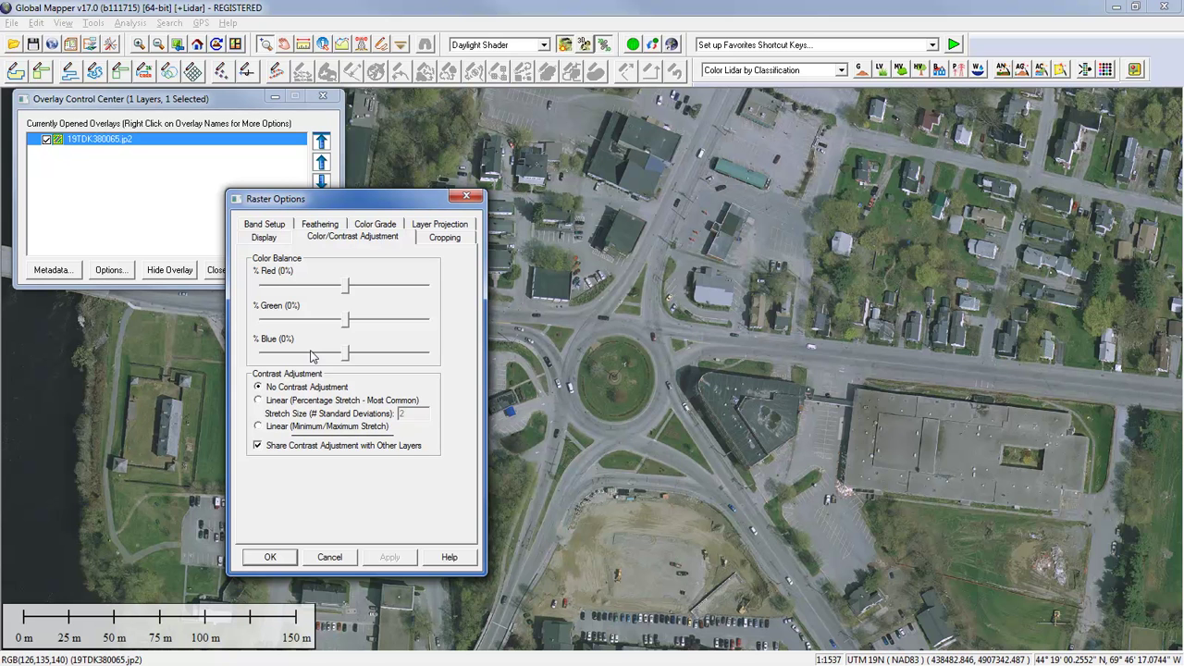
Try a higher blue percentage in the aerial image's color balance and return the blue setting to 0%.
drag(346, 354, 370, 361)
click(413, 559)
drag(367, 359, 344, 362)
Apply a linear percentage contrast stretch of 1 standard deviation to the aerial image, and revert it to no contrast adjustment.
click(258, 402)
drag(416, 414, 394, 420)
text(1)
click(380, 557)
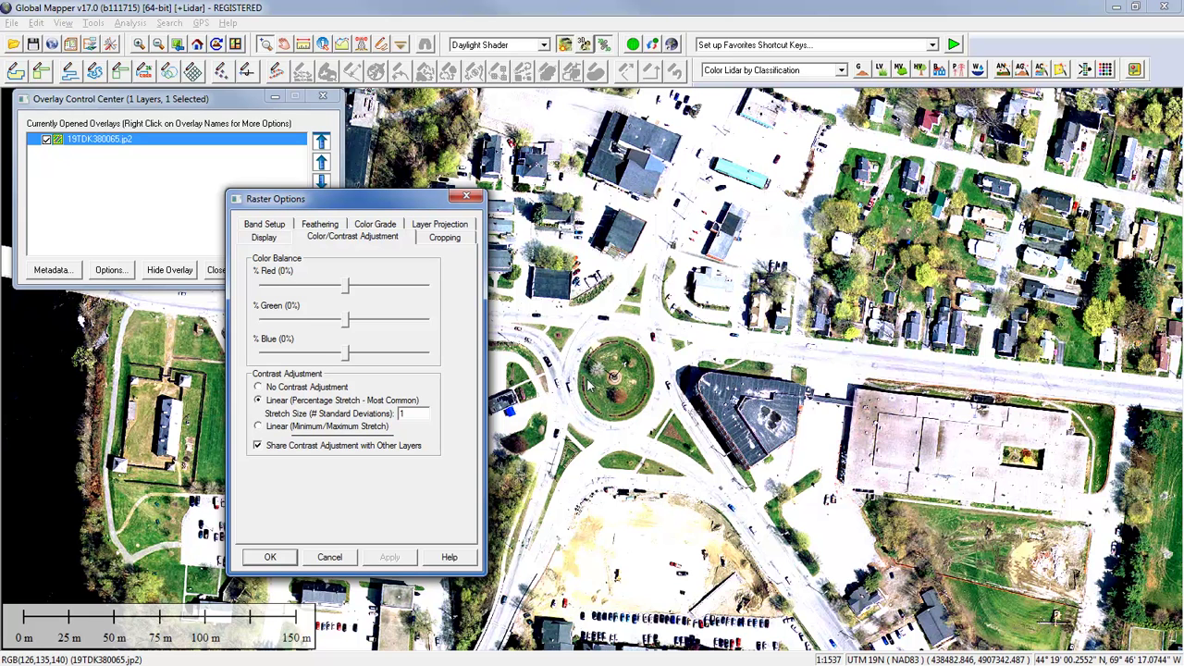
click(265, 388)
click(390, 556)
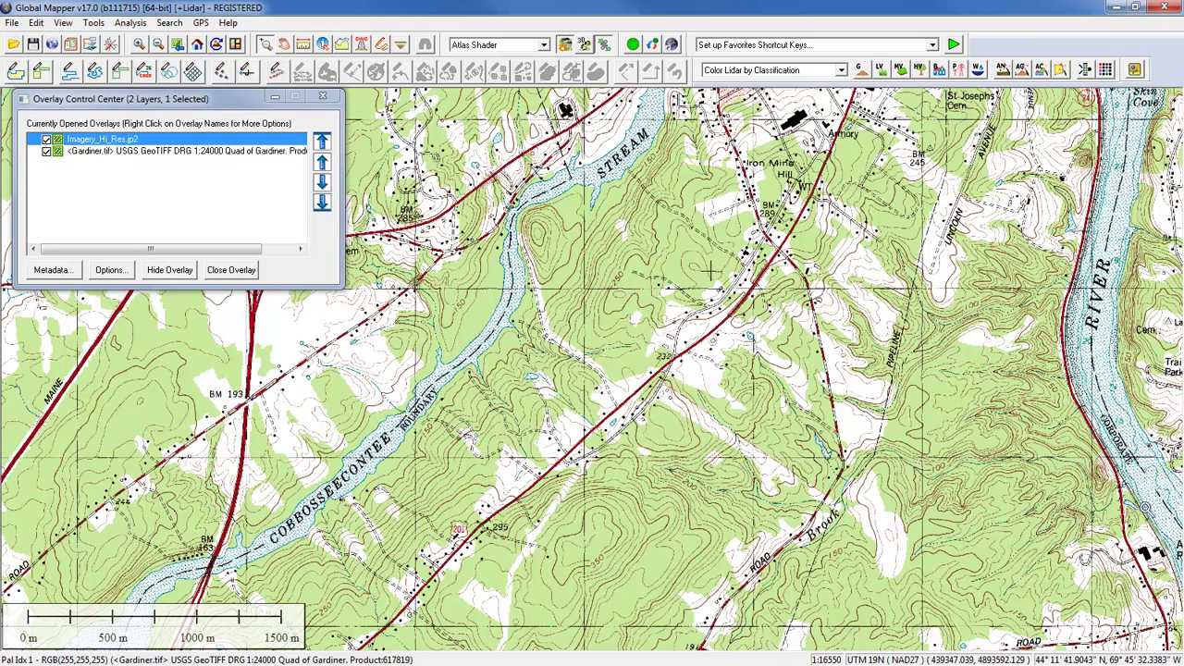
Swipe away the Gardiner.tif topographic layer with the Image Swipe tool to compare it with the imagery beneath.
click(400, 45)
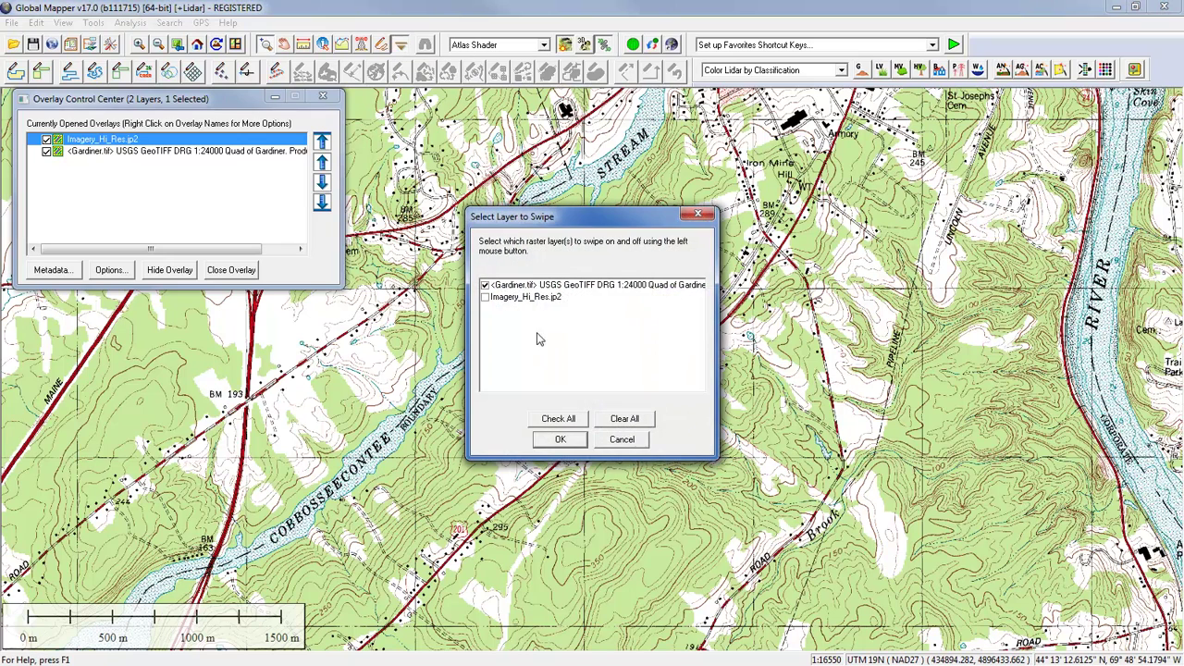
click(560, 439)
drag(566, 109, 598, 493)
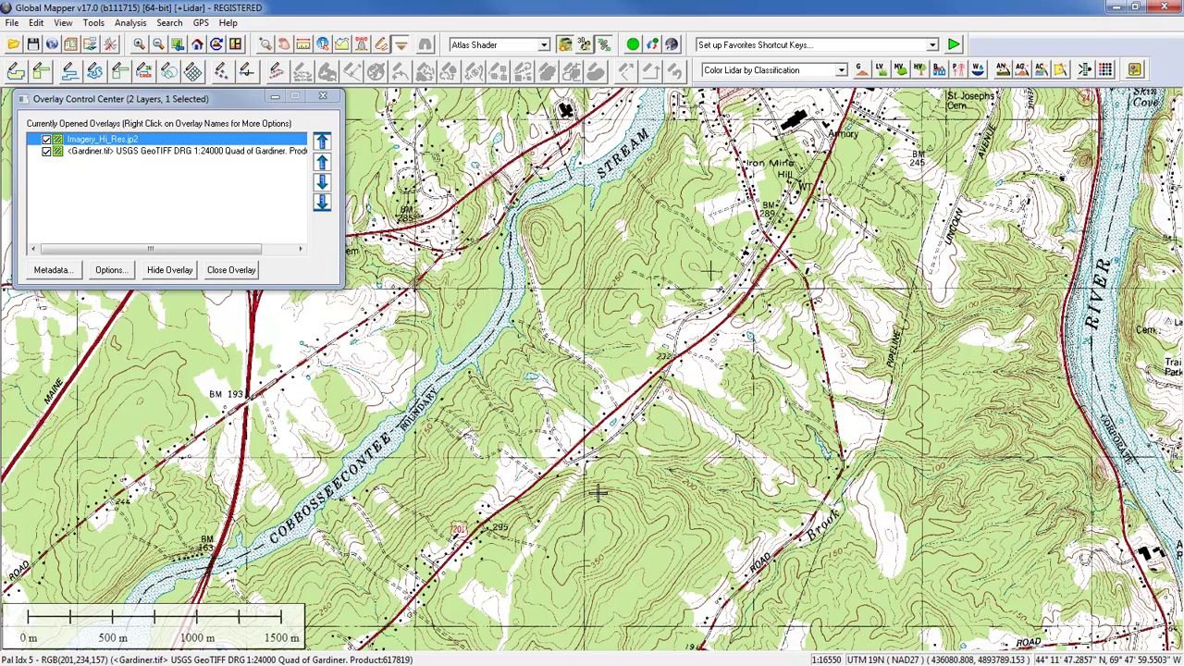
click(109, 271)
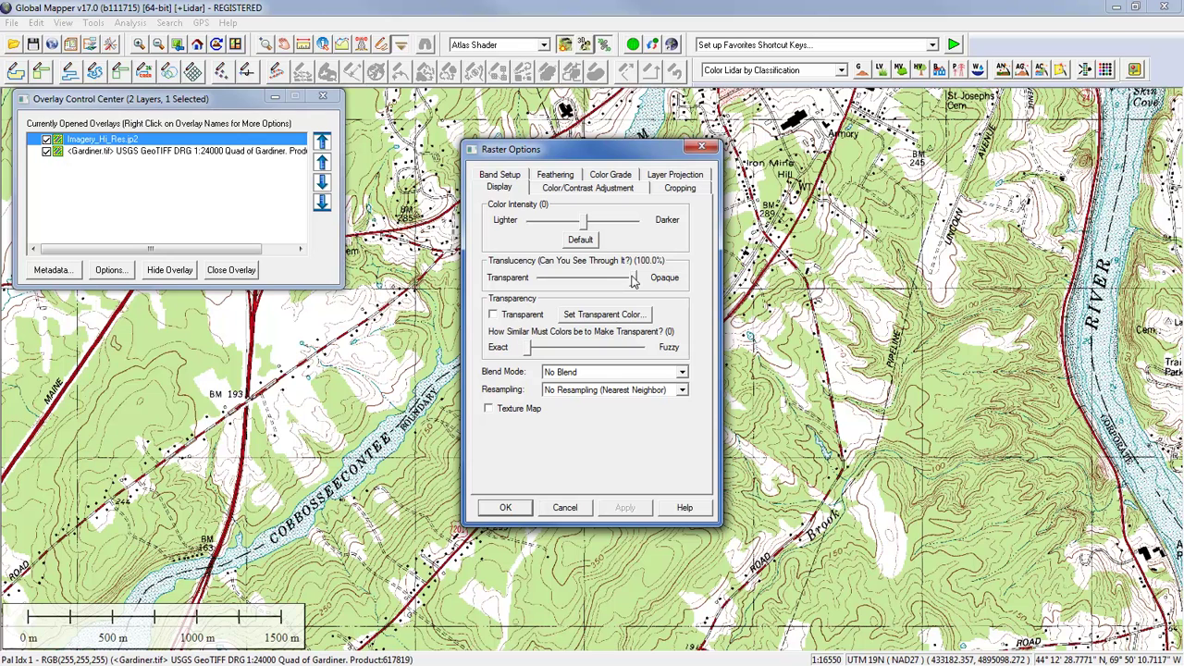
drag(636, 282, 633, 282)
click(564, 507)
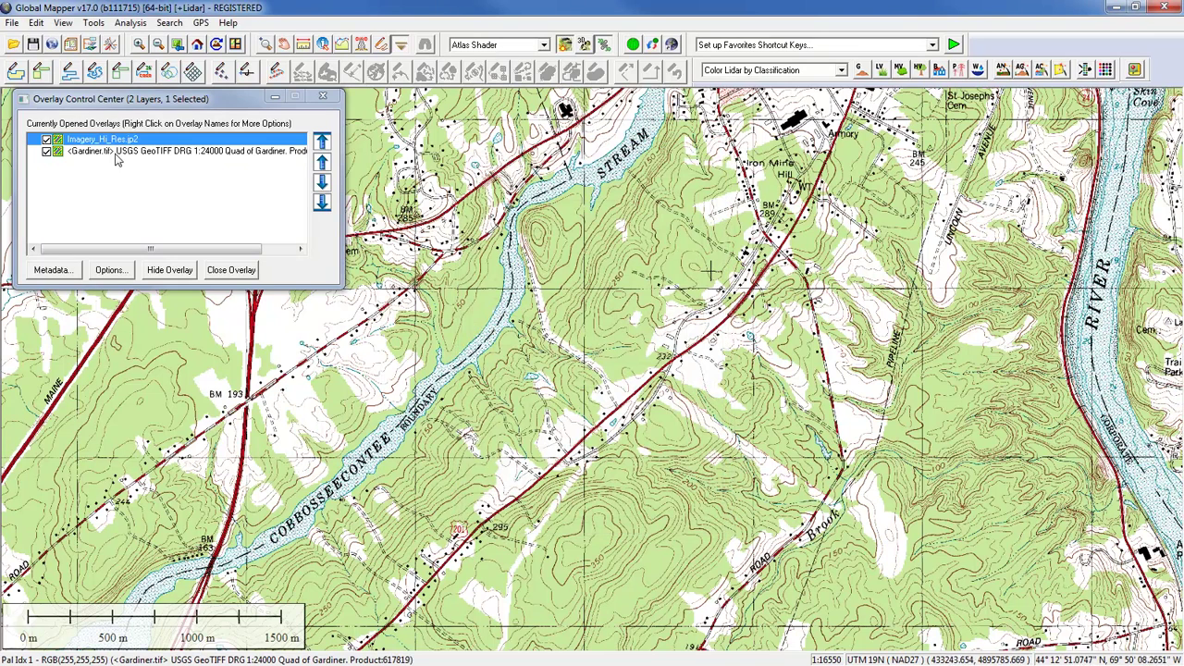
Set the translucency of the Gardiner.tif topographic layer to 40.8% and move its options window clear of the map center.
click(115, 150)
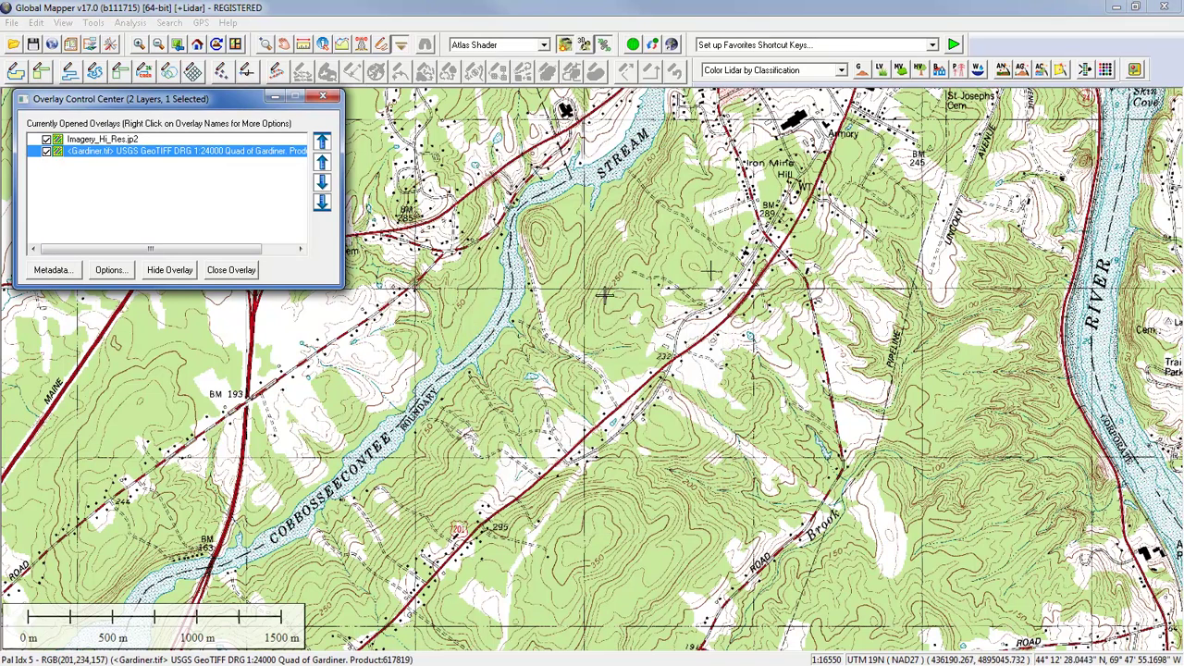
click(111, 270)
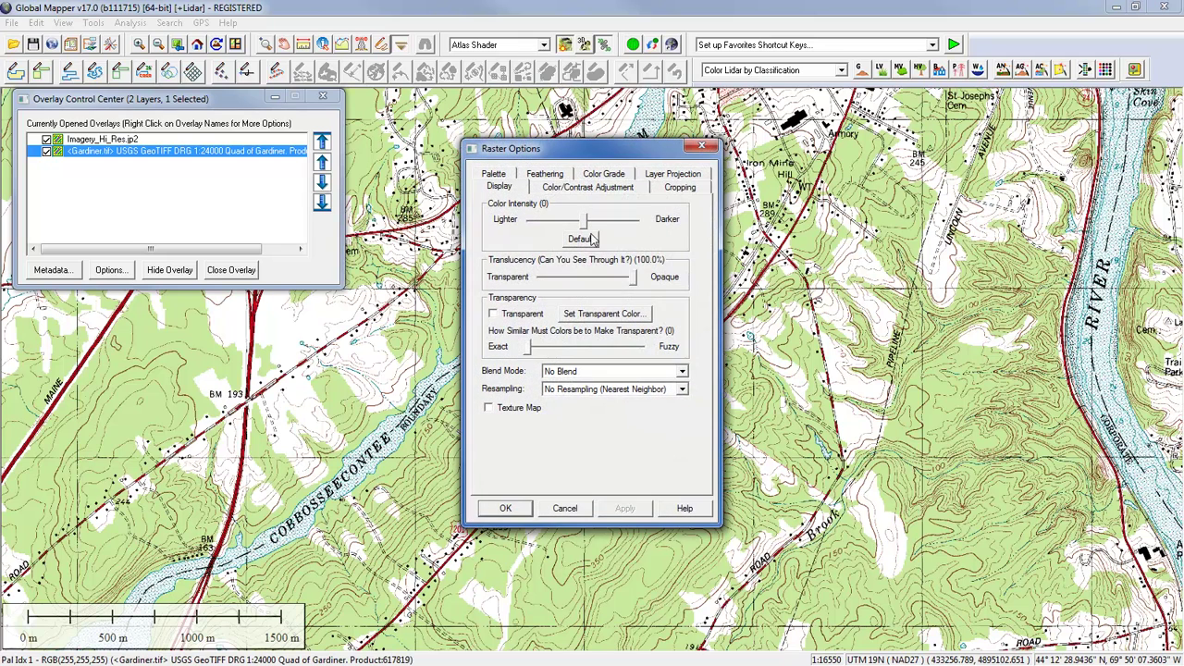
drag(633, 281, 581, 282)
click(626, 508)
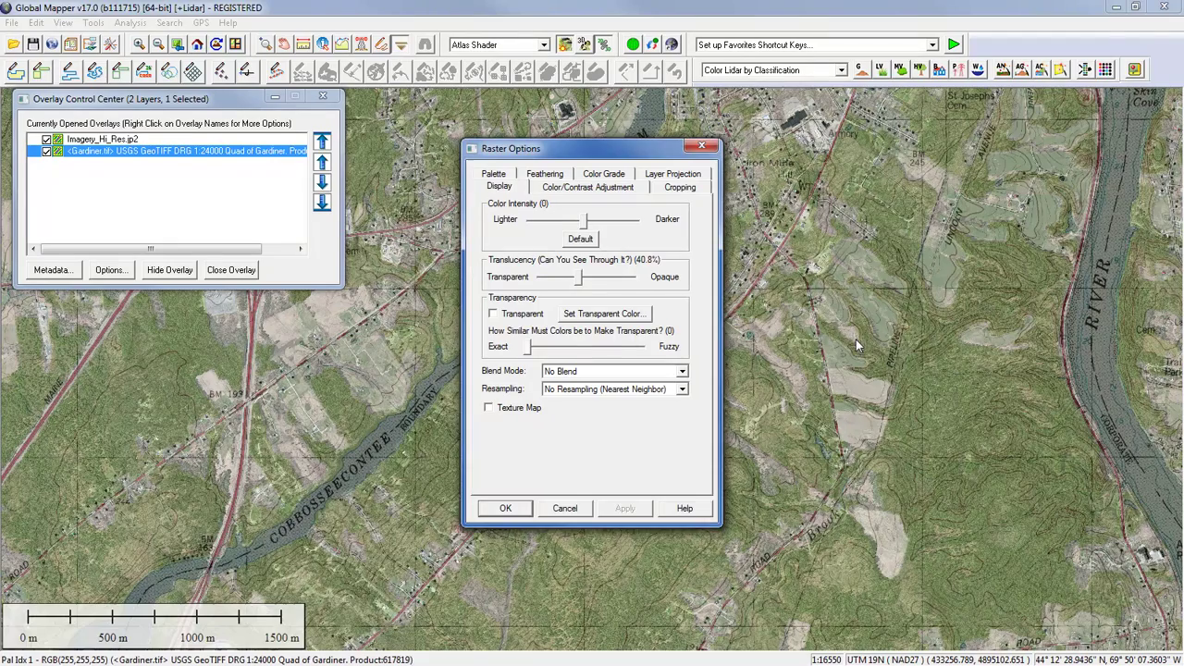
drag(620, 149, 350, 243)
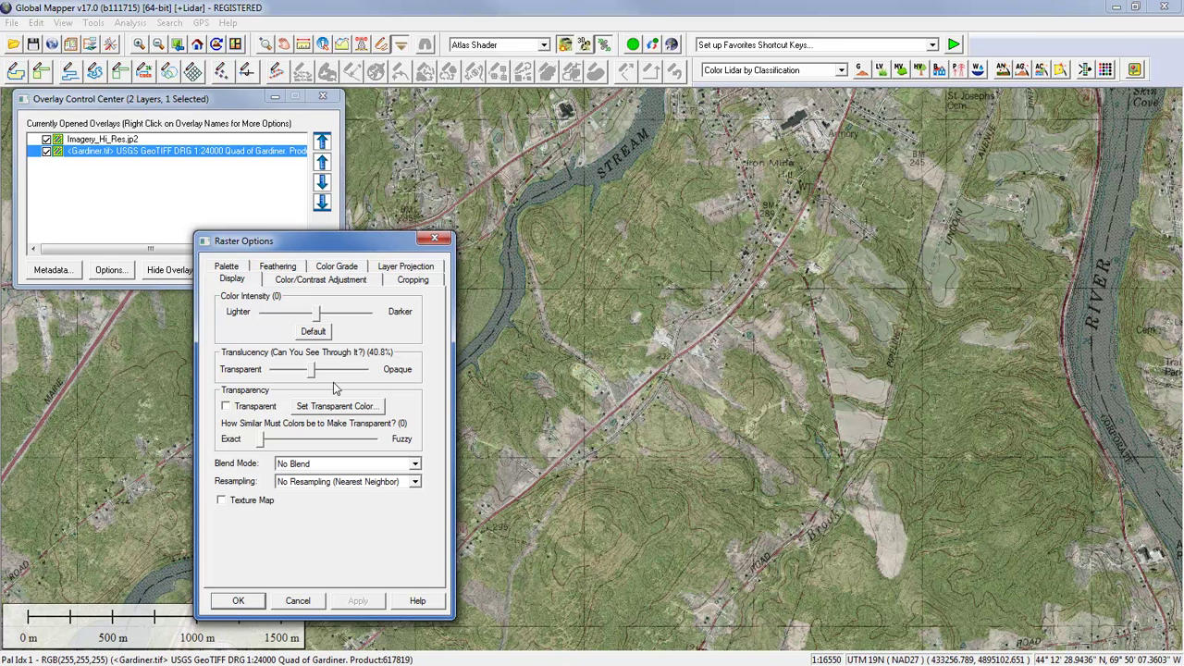
Restore the Gardiner.tif layer to 100% opacity and make its light green palette color, Pal Idx 5, transparent.
drag(314, 370, 387, 373)
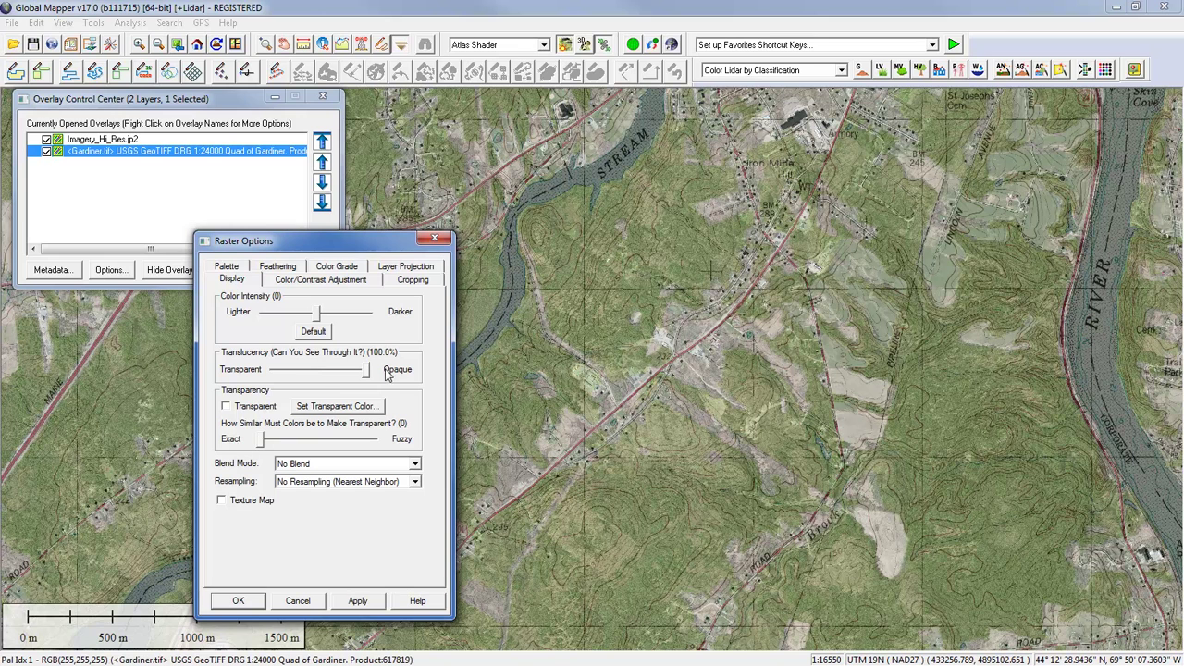
click(363, 600)
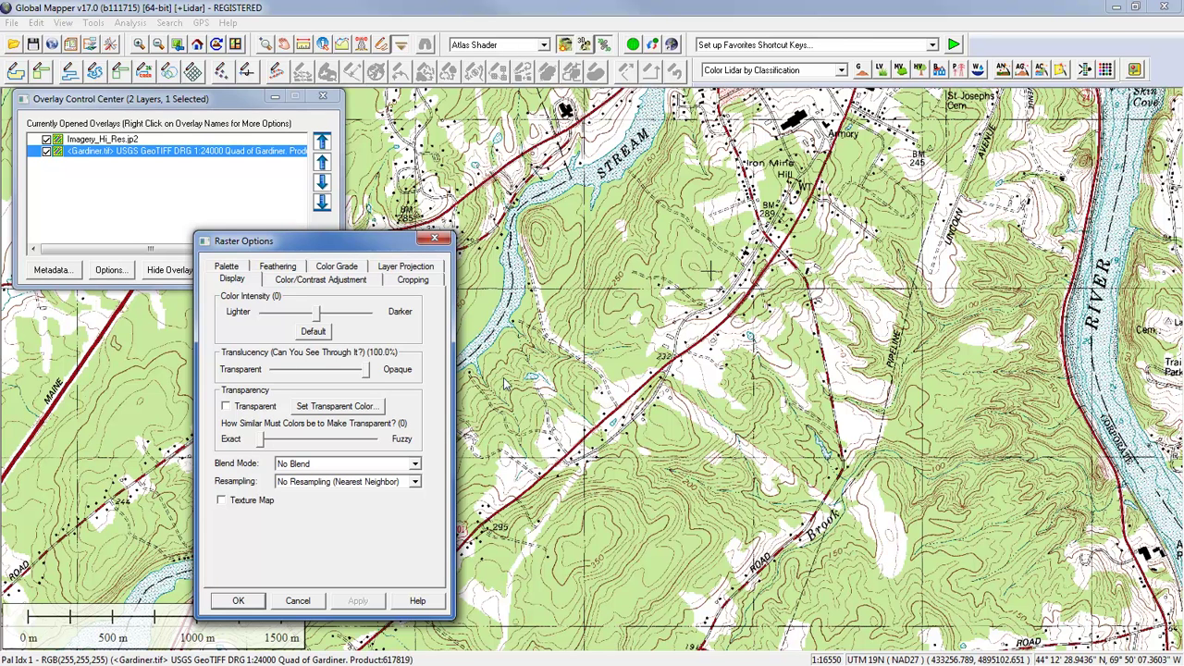
click(229, 410)
click(350, 411)
click(256, 434)
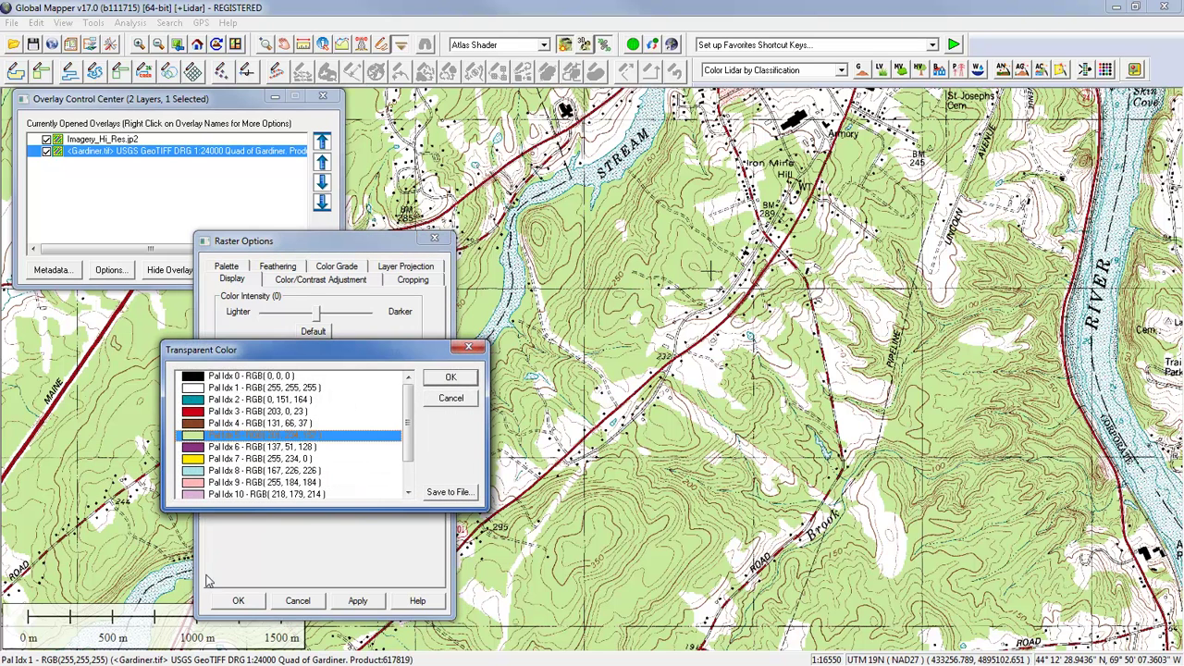
click(444, 376)
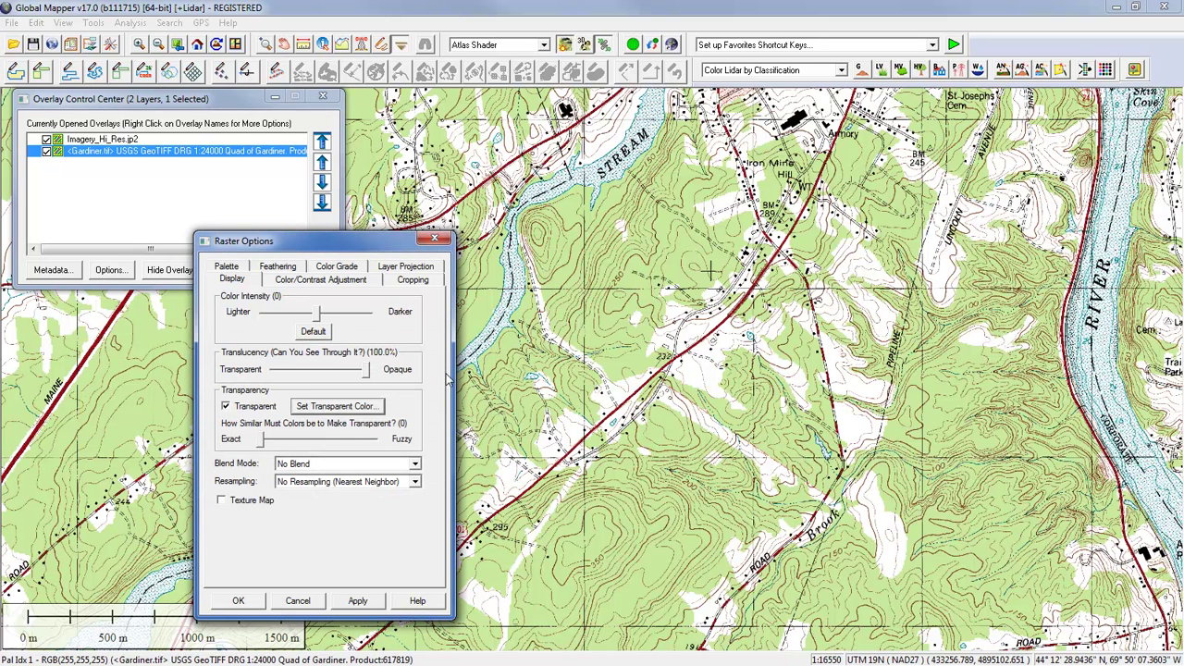
click(348, 601)
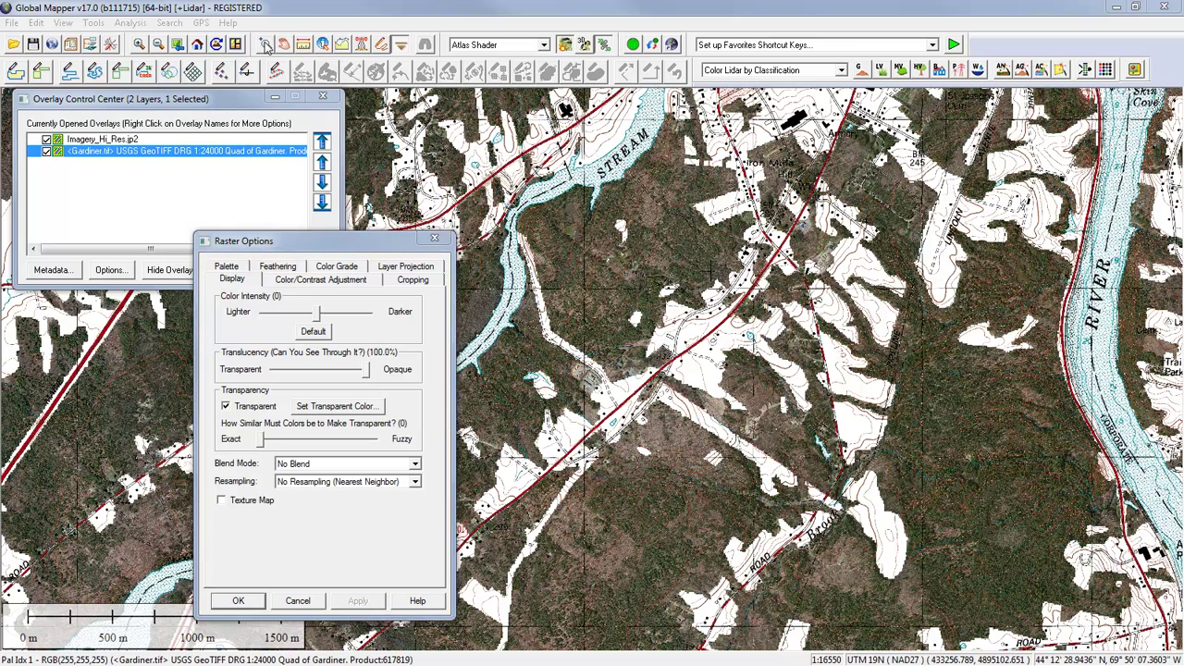
click(244, 601)
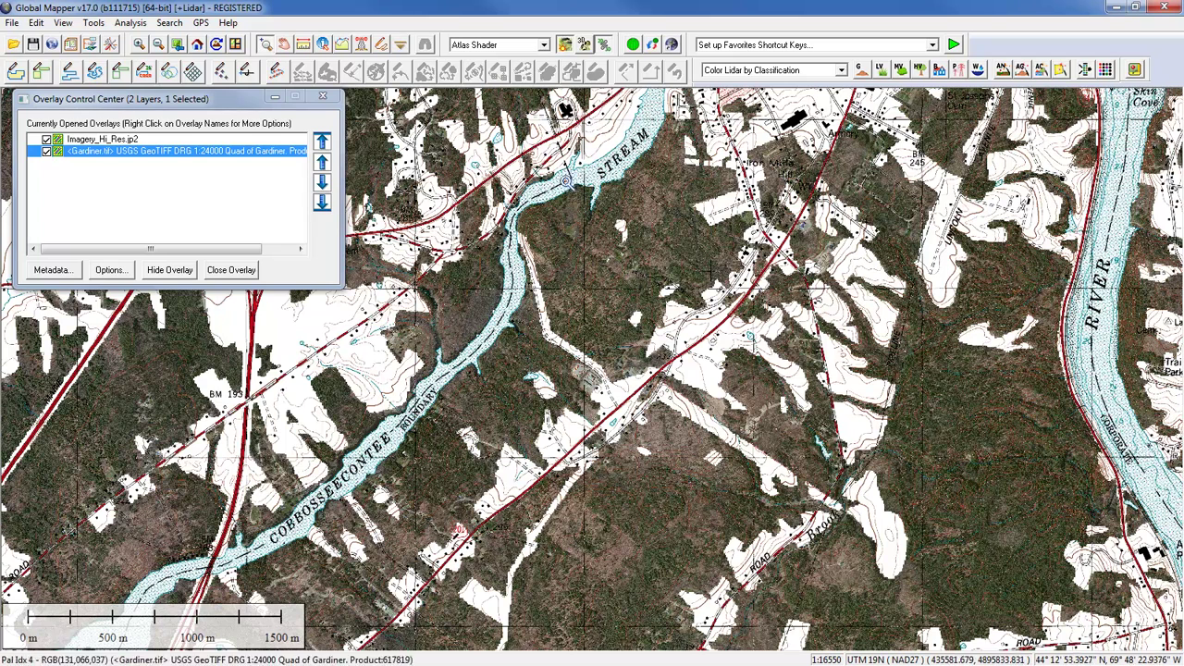
Swipe away the Gardiner.tif topographic layer with the Image Swipe tool to compare it with the Elevation.dem layer.
drag(617, 205, 731, 303)
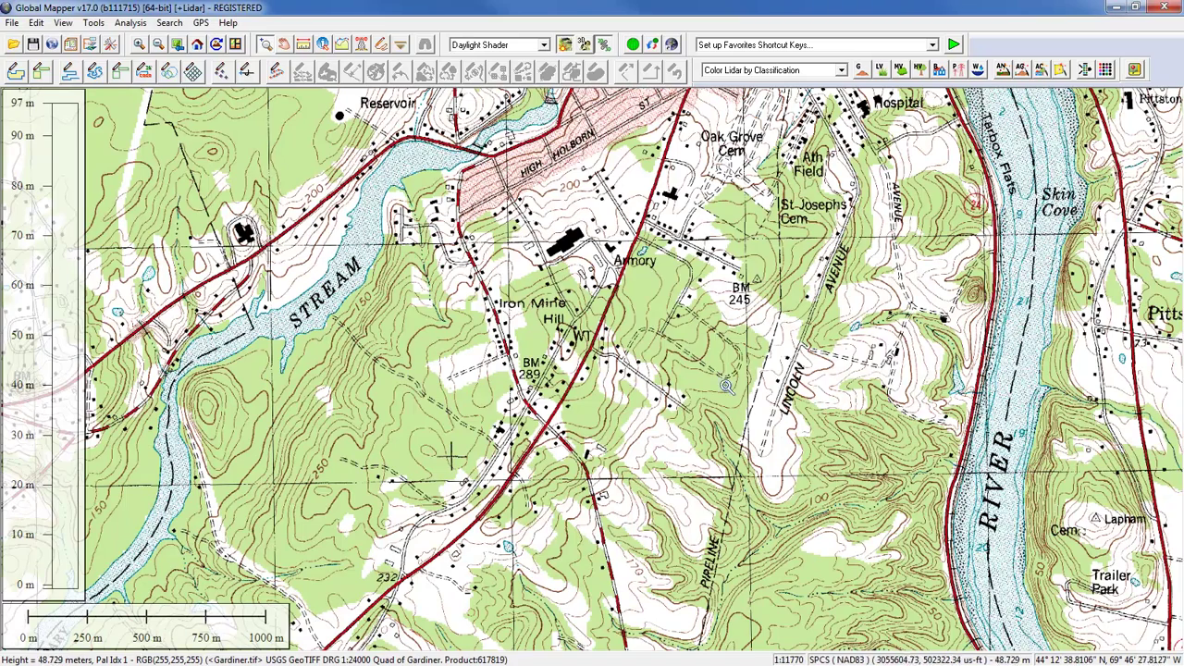
click(90, 46)
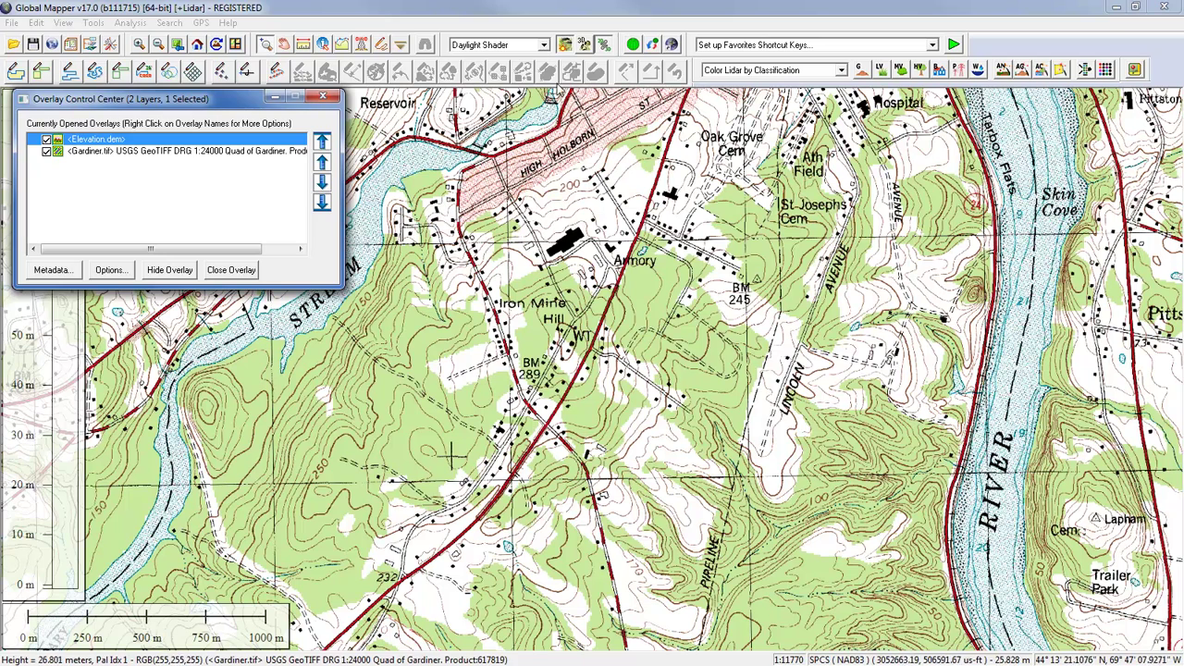
click(401, 46)
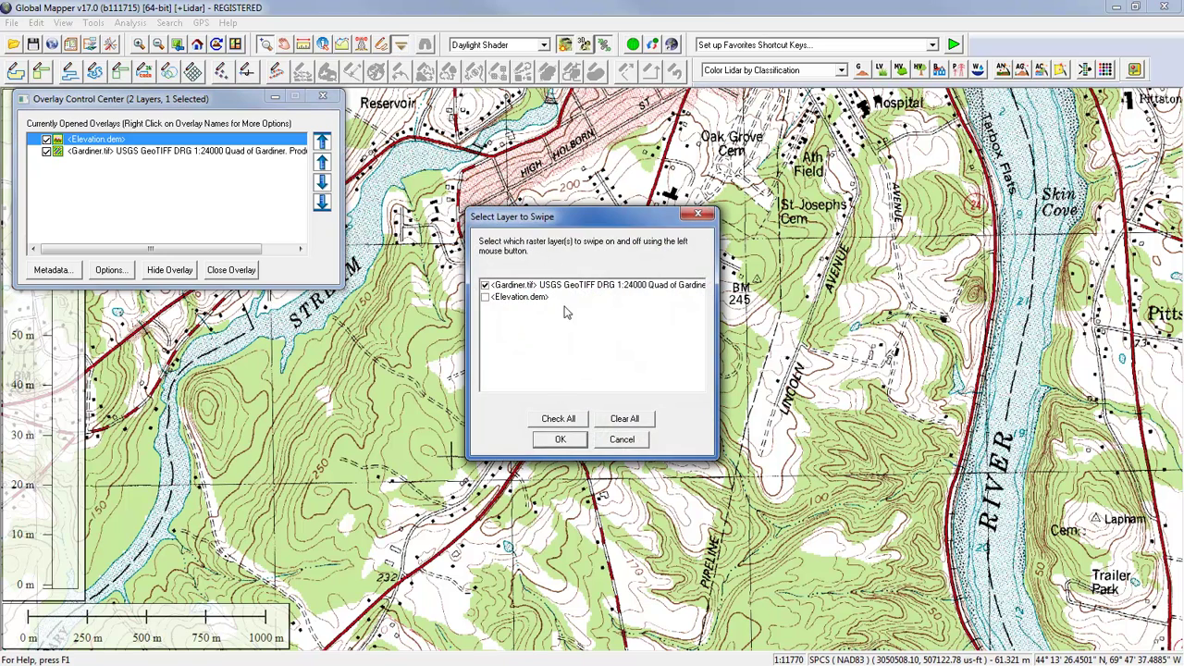
click(562, 441)
drag(618, 109, 545, 435)
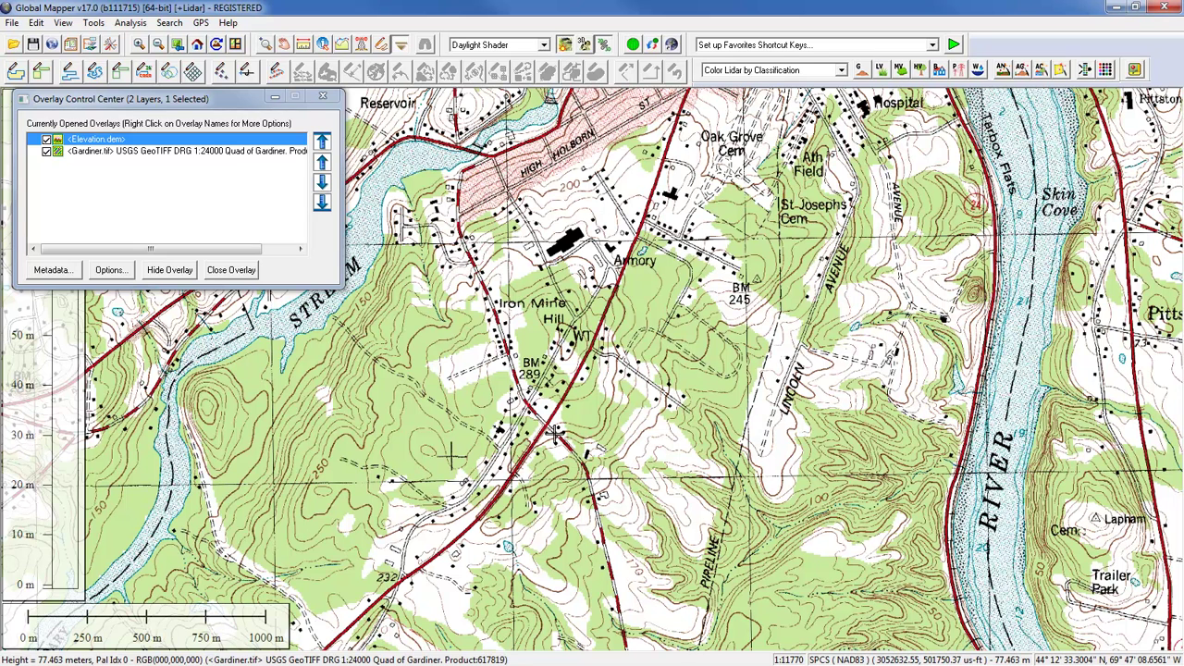
Set the blend mode of the Gardiner.tif layer to Multiply so it combines with the elevation layer.
click(114, 152)
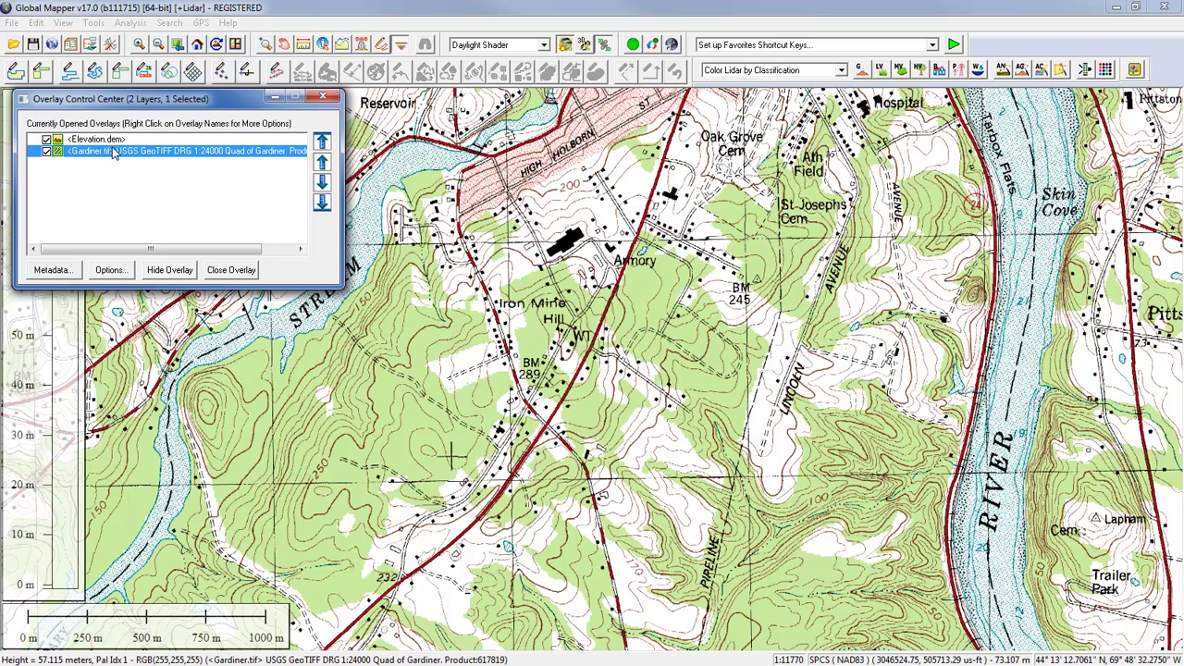
click(110, 269)
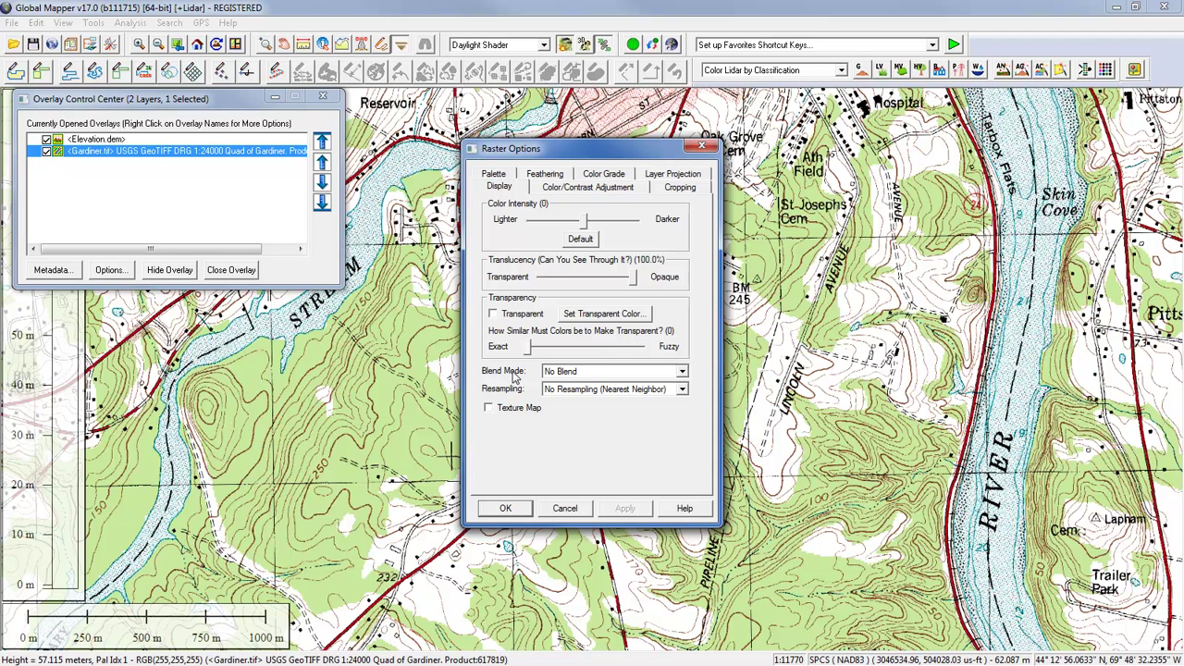
click(681, 373)
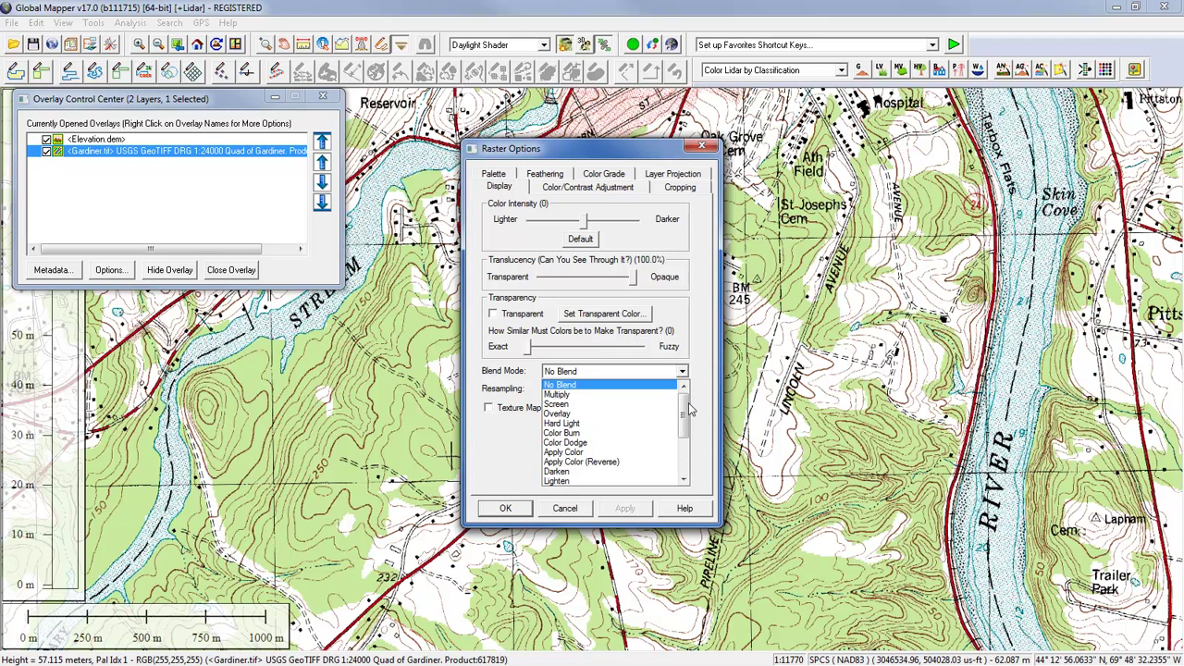
mouse_move(686, 410)
mouse_down()
mouse_move(688, 460)
mouse_move(699, 403)
mouse_up()
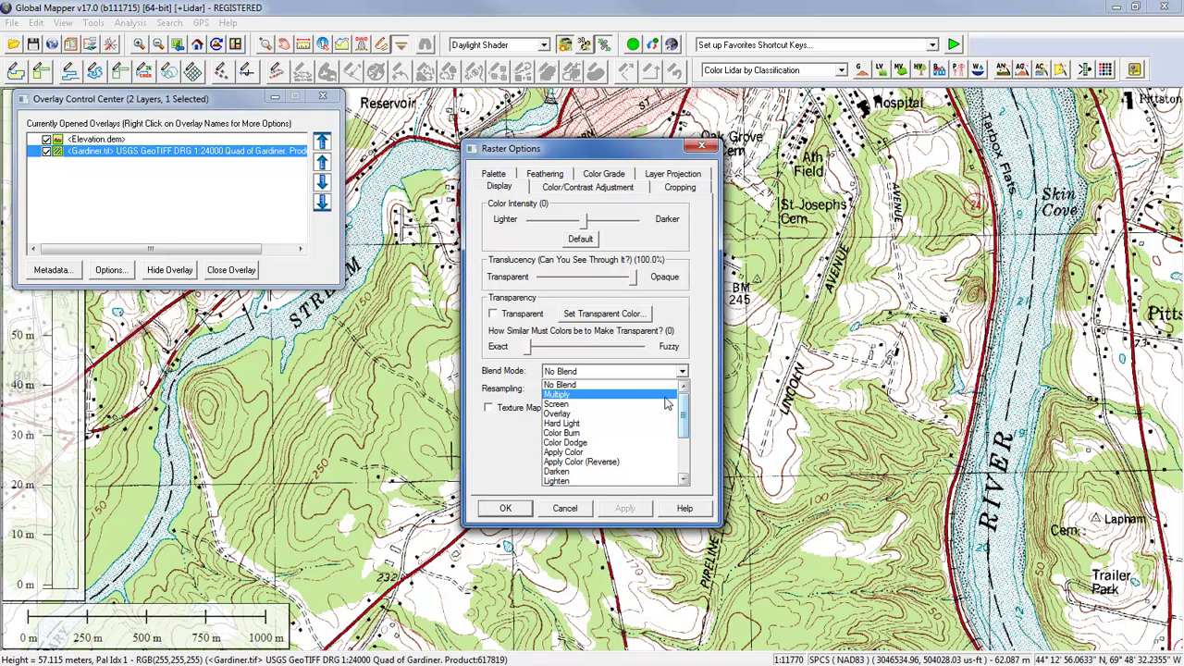
click(641, 396)
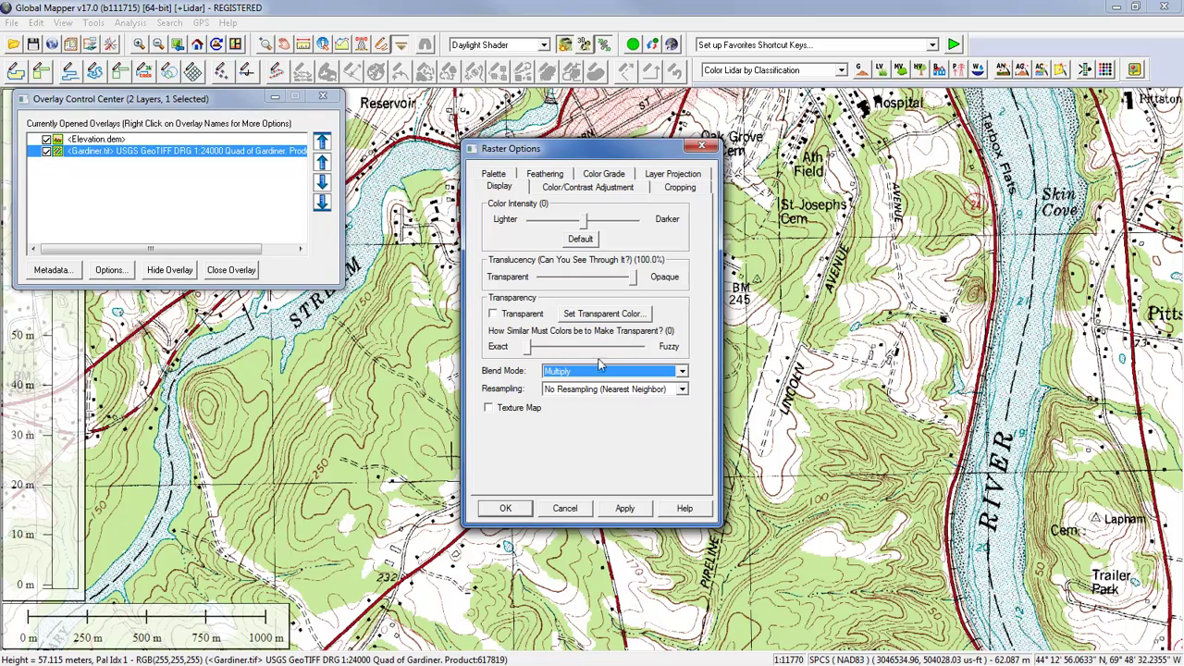
click(509, 514)
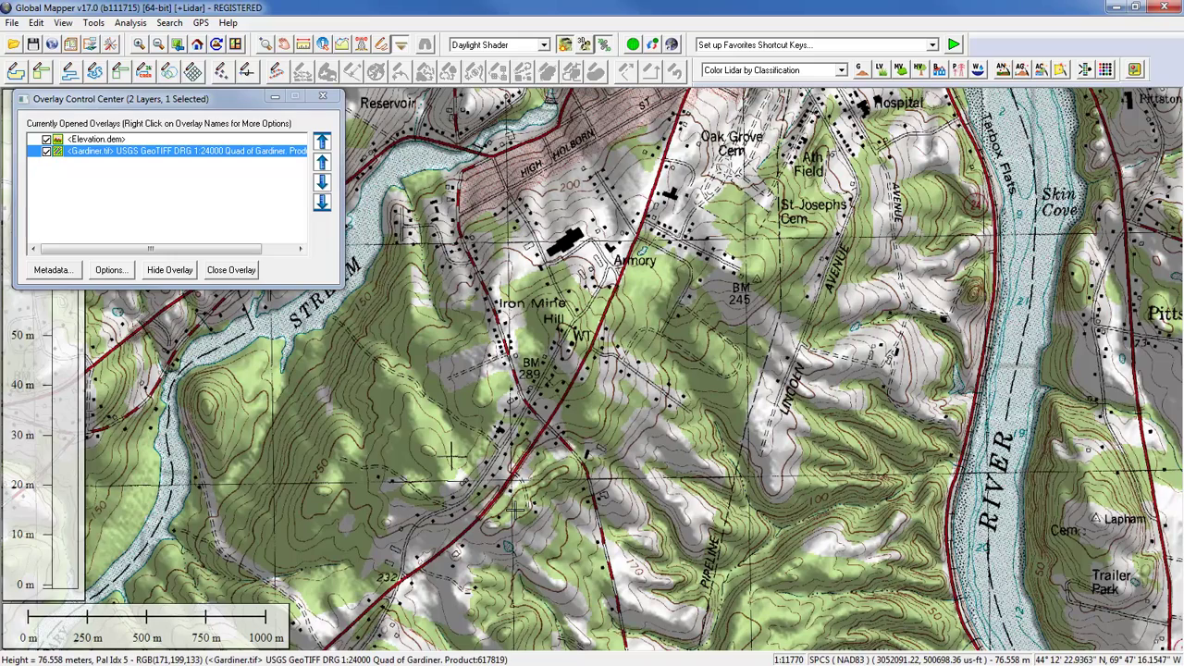
Hide the Elevation.dem layer and show it again to compare the blended map with and without terrain shading.
click(46, 139)
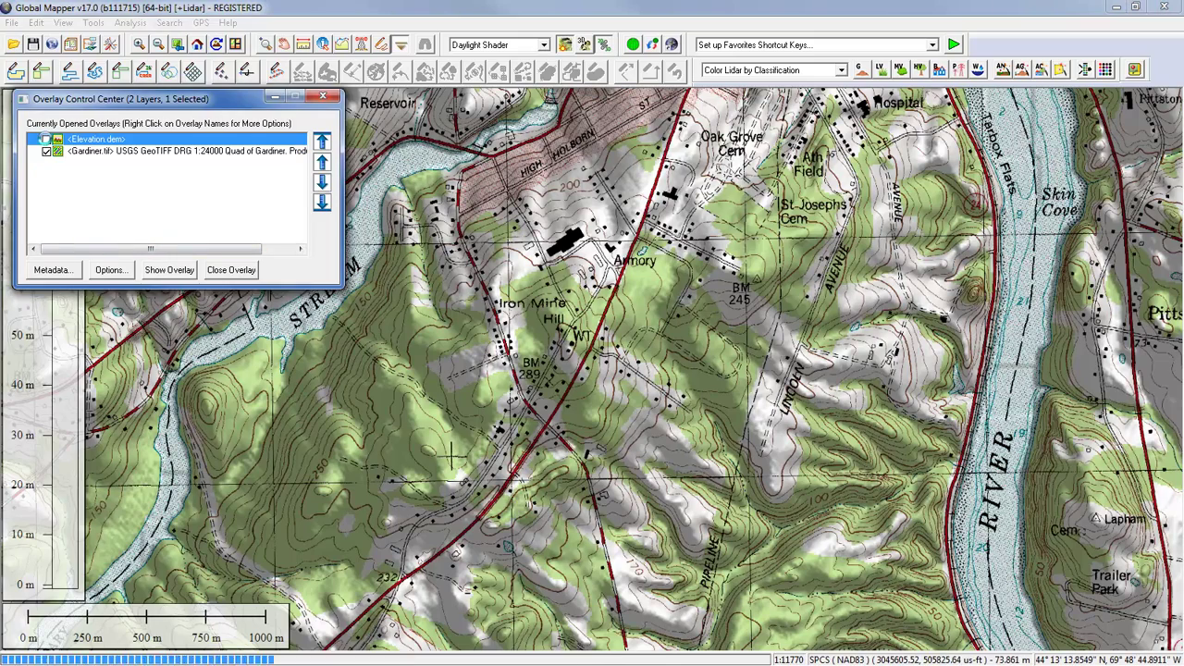
click(45, 139)
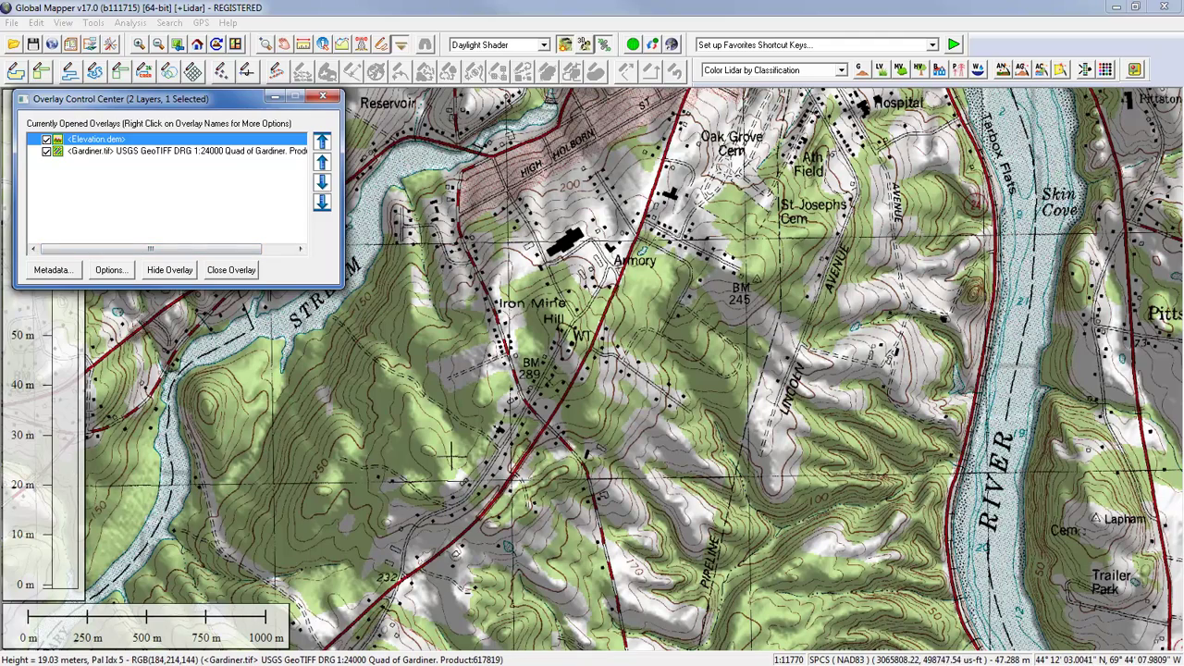
click(453, 454)
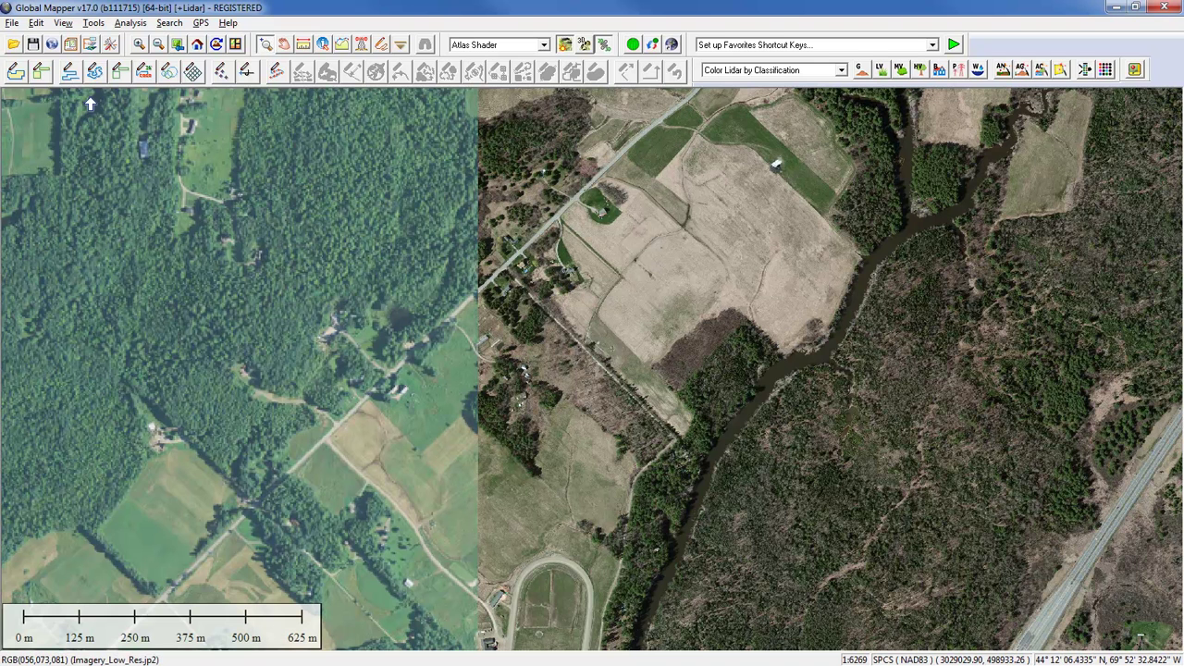
Feather the Imagery_Hi_Res.jp2 layer along its left, top, right and bottom edges with a border size of 100 pixels.
click(91, 47)
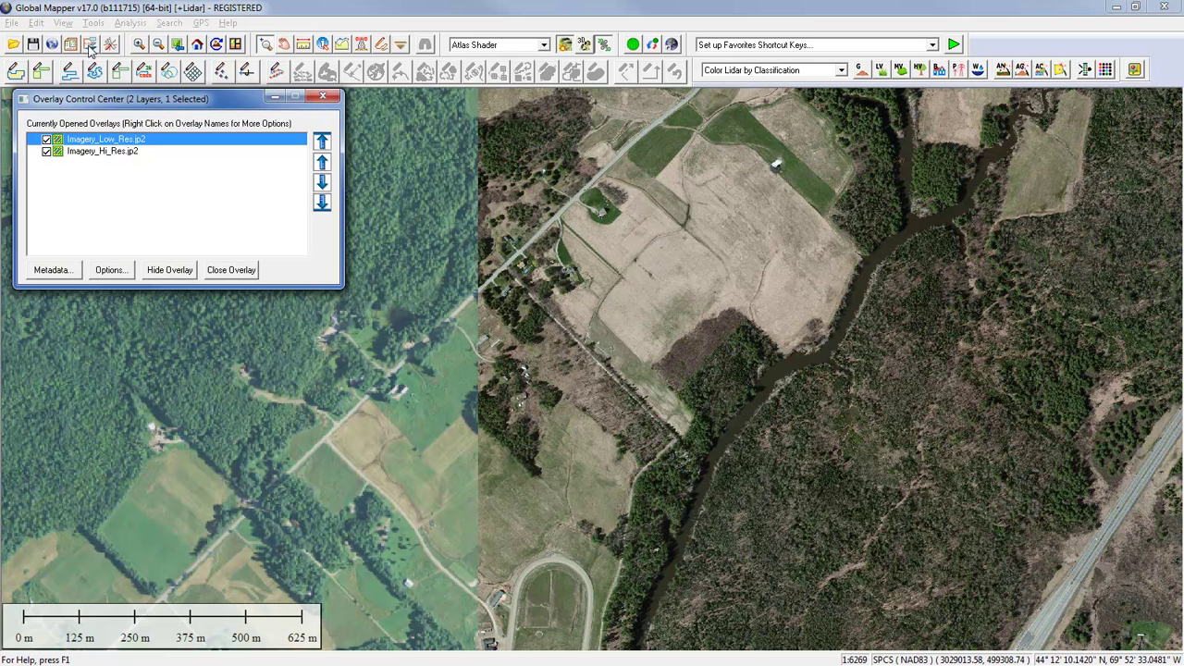
click(107, 152)
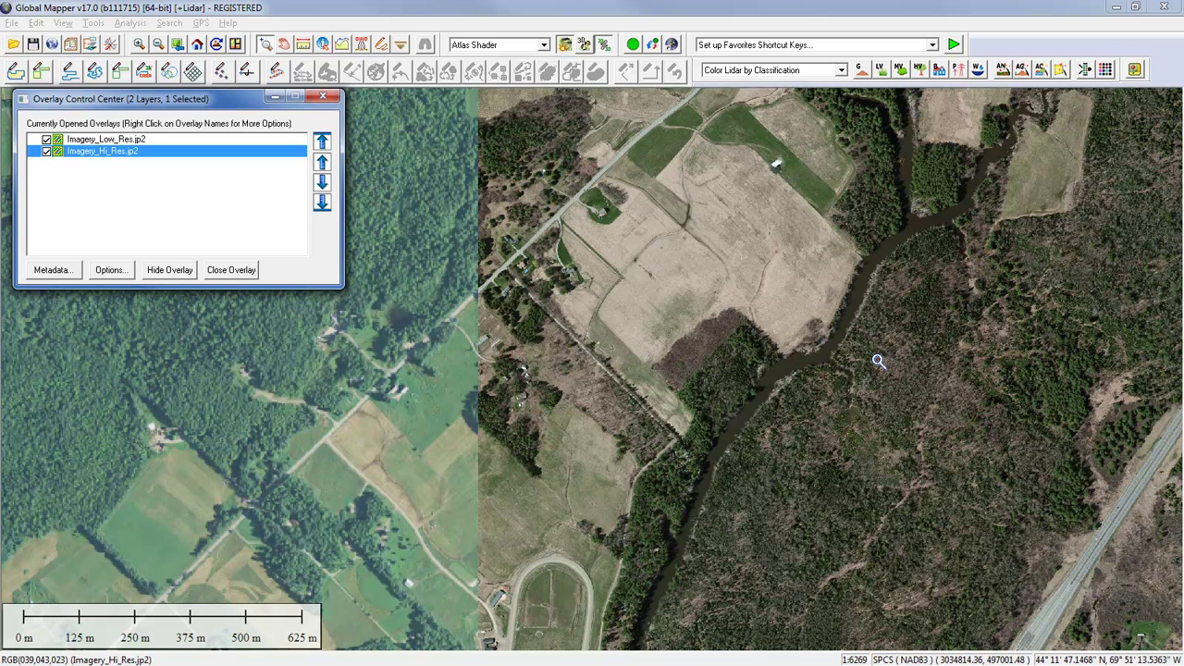
click(109, 270)
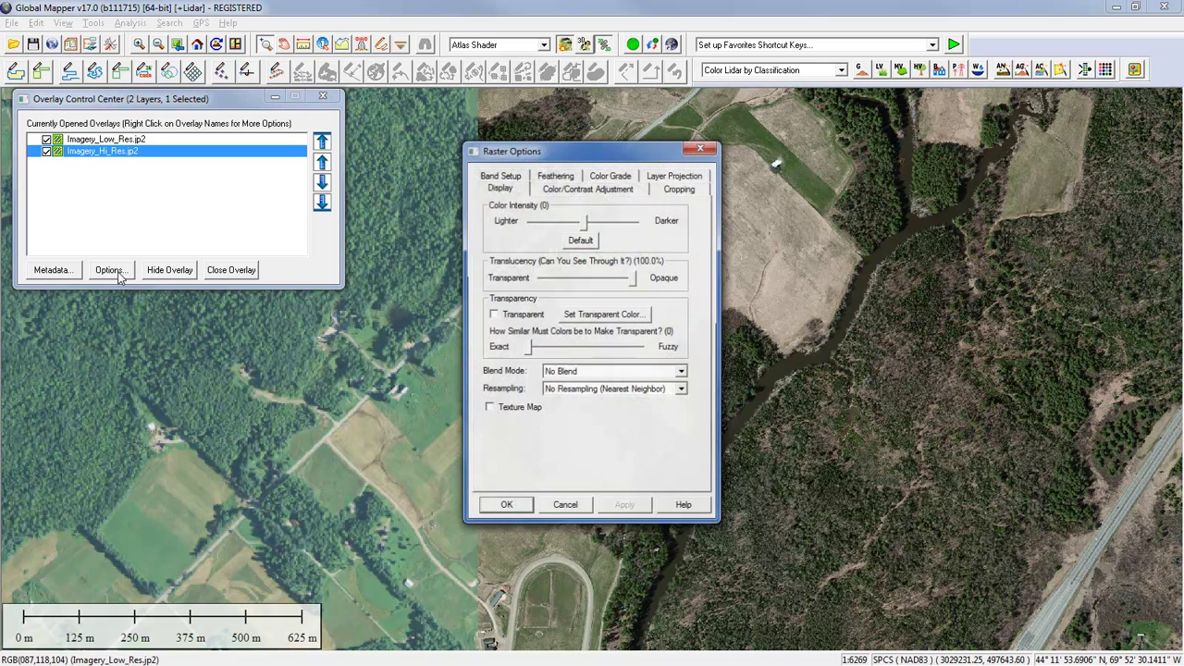
click(554, 175)
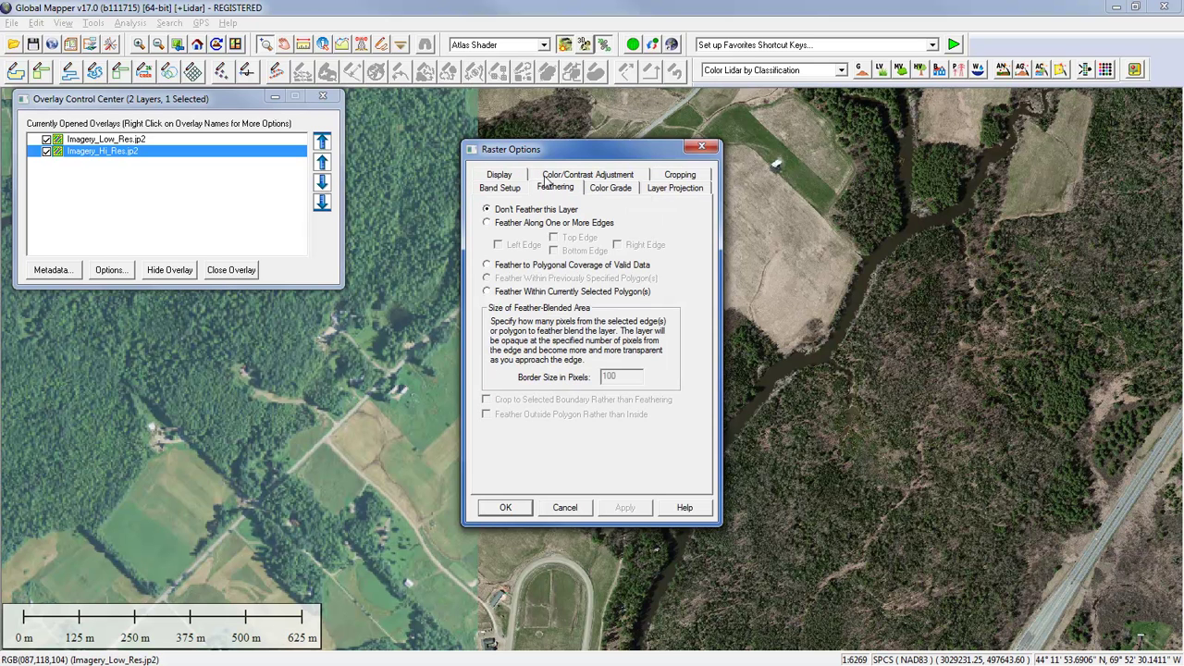
click(488, 224)
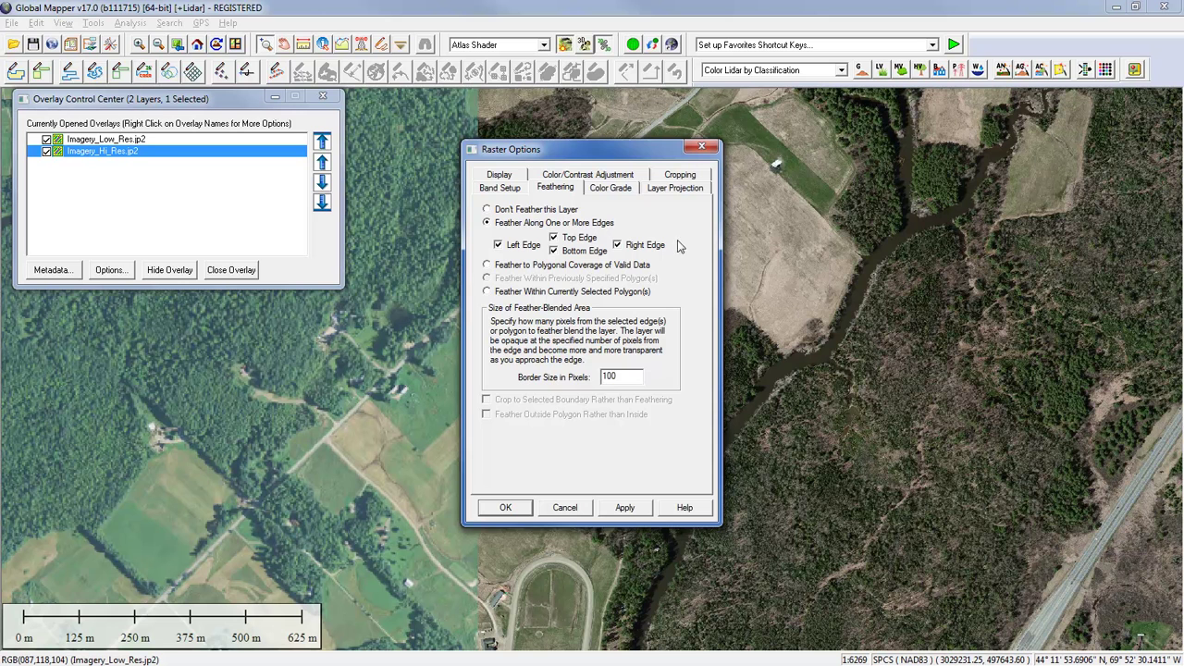
click(498, 246)
drag(630, 382, 592, 377)
drag(560, 155, 298, 158)
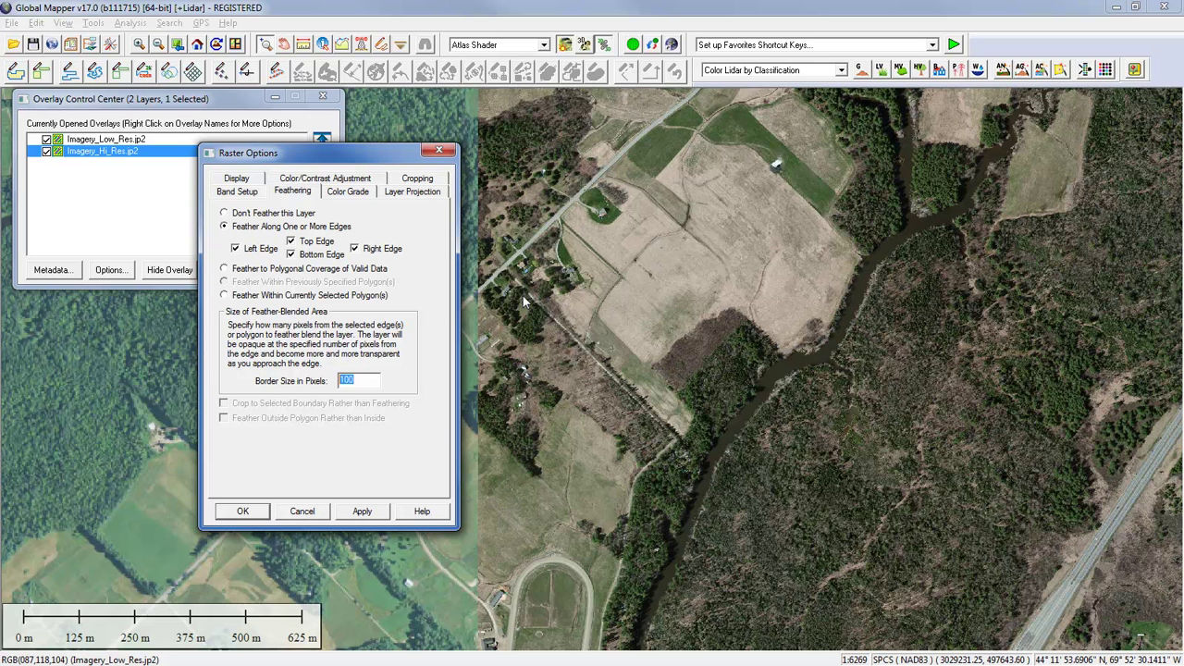
drag(287, 152, 219, 149)
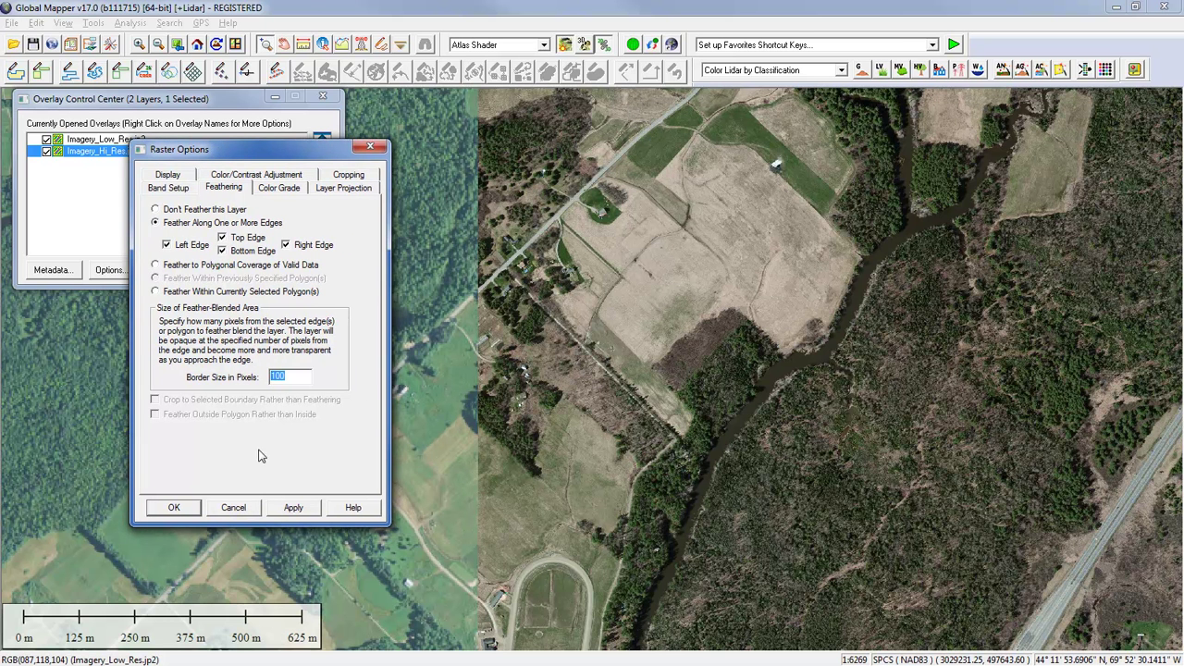
click(293, 508)
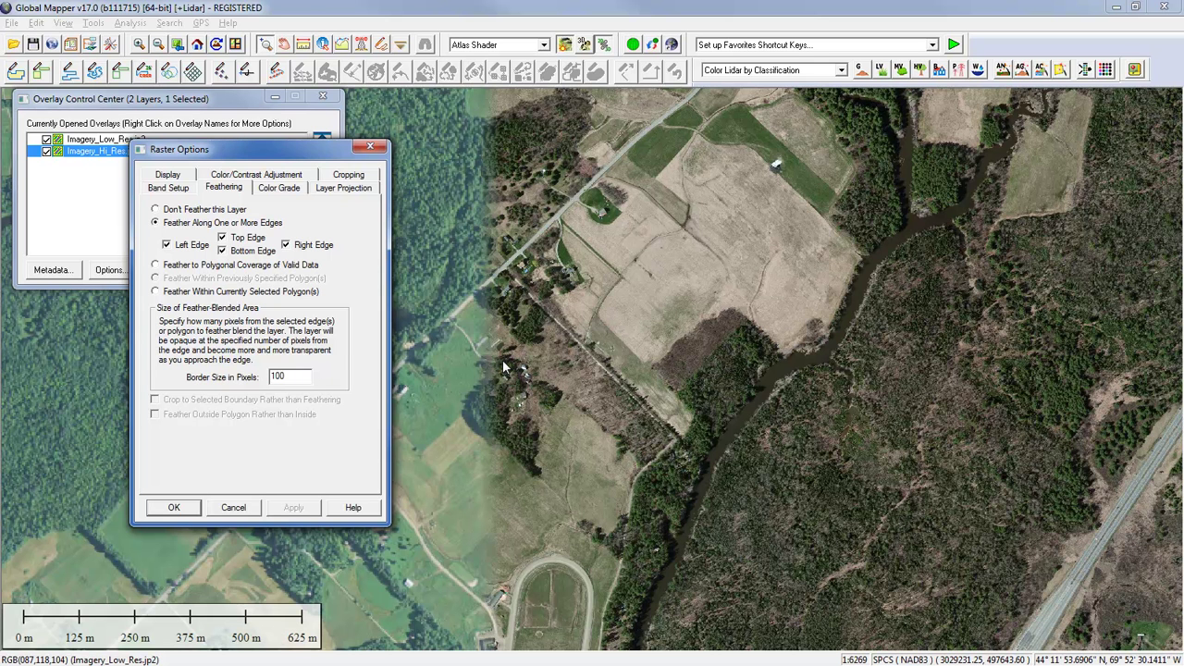
Increase the feathering border size of the Imagery_Hi_Res.jp2 layer to 200 pixels and apply it.
double_click(307, 377)
text(200)
click(310, 506)
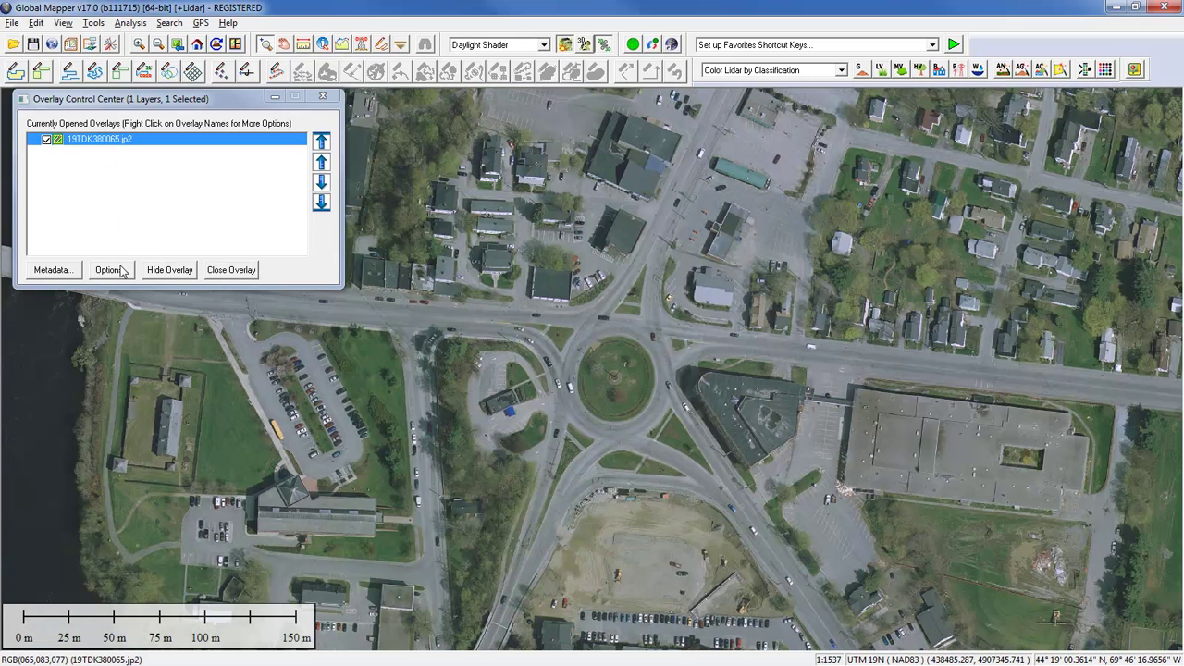
Apply a blue channel input range of 146 to 122 in the color grading of the 19TDK380065.jp2 layer.
click(119, 269)
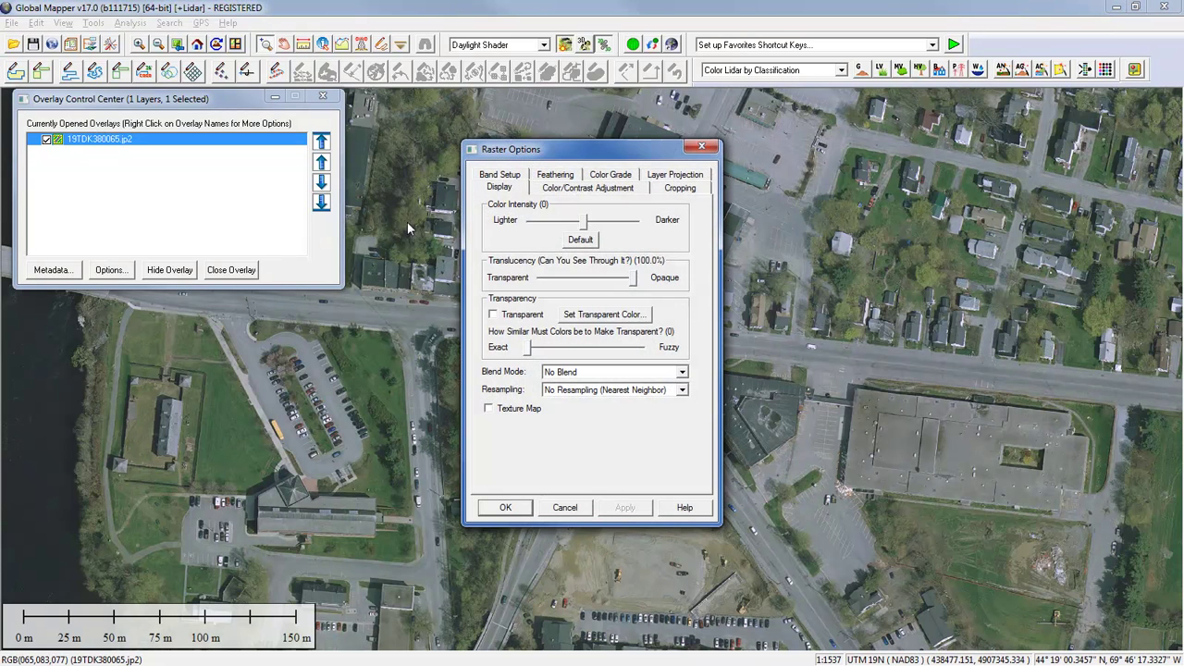
drag(583, 153, 483, 179)
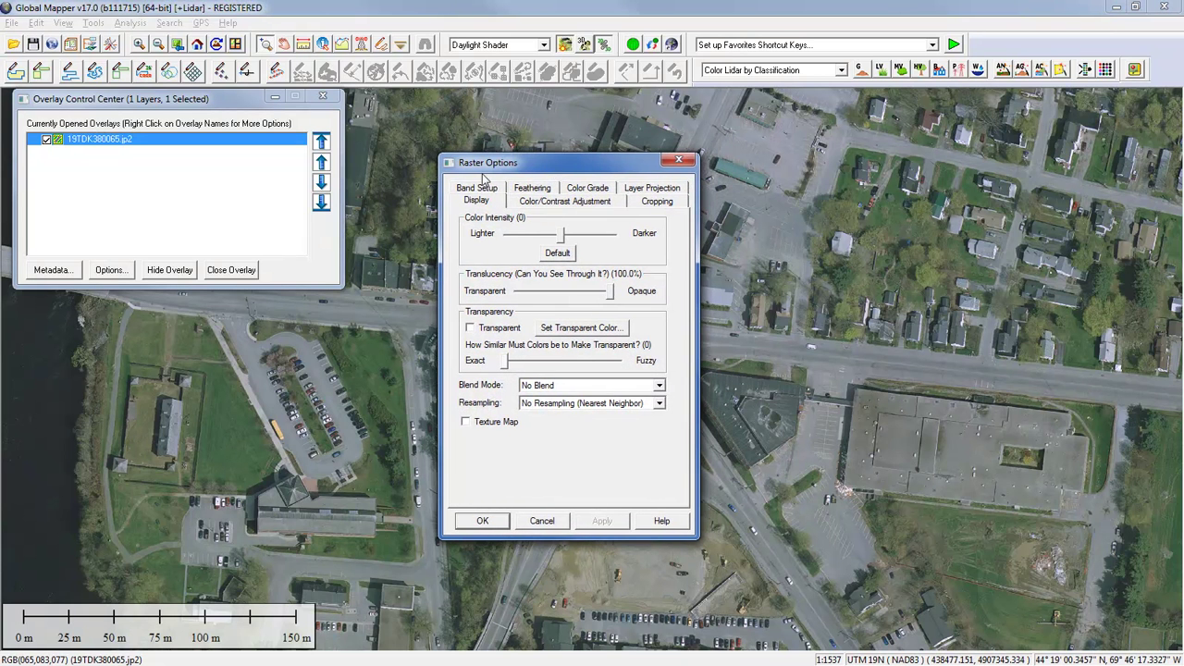
click(588, 189)
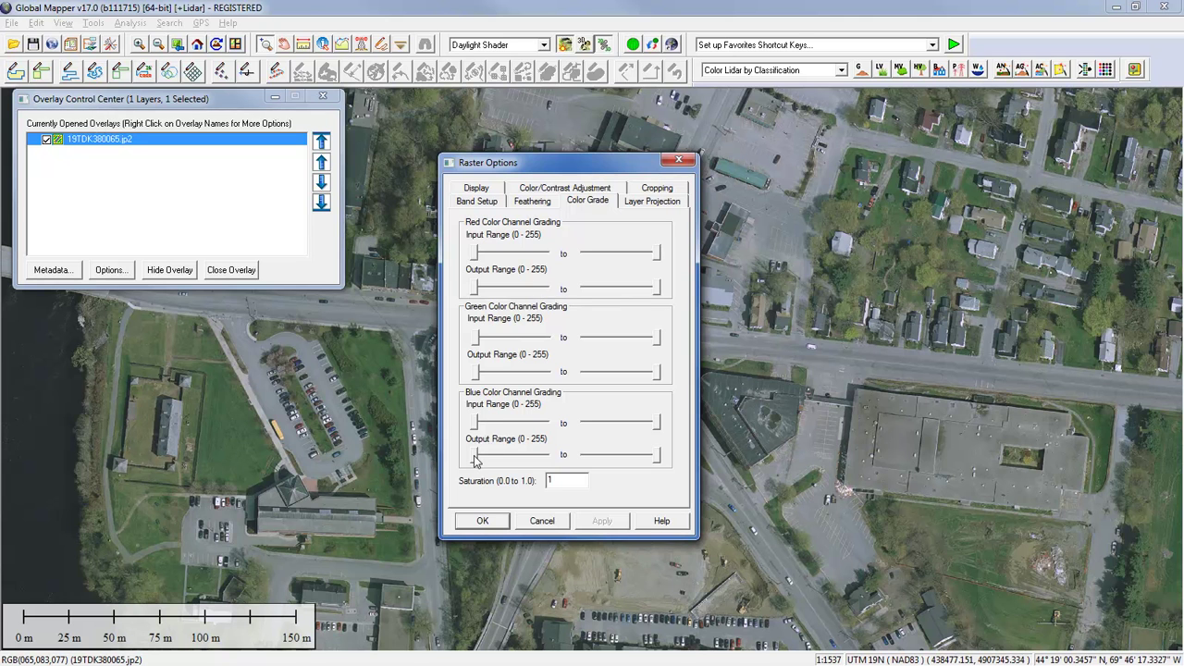
drag(476, 424, 518, 428)
drag(657, 426, 620, 428)
click(606, 523)
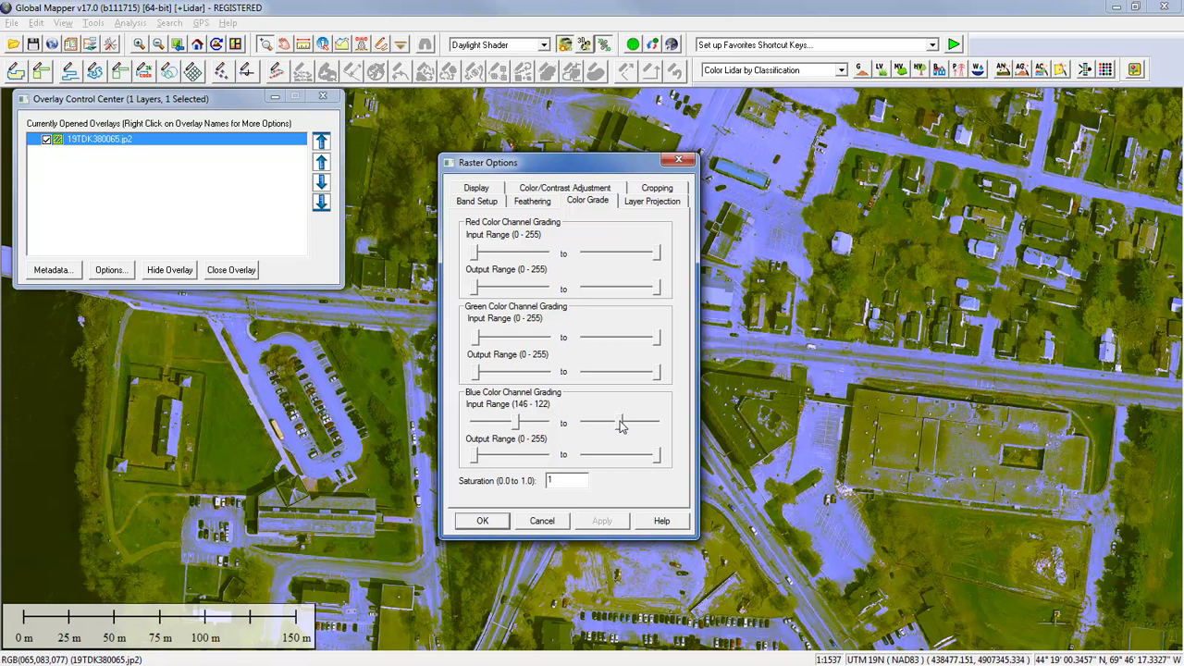
Set the blue channel input range to 0–252 and the saturation to 0 for the 19TDK380065.jp2 layer, and apply.
drag(621, 424, 657, 425)
drag(516, 423, 465, 428)
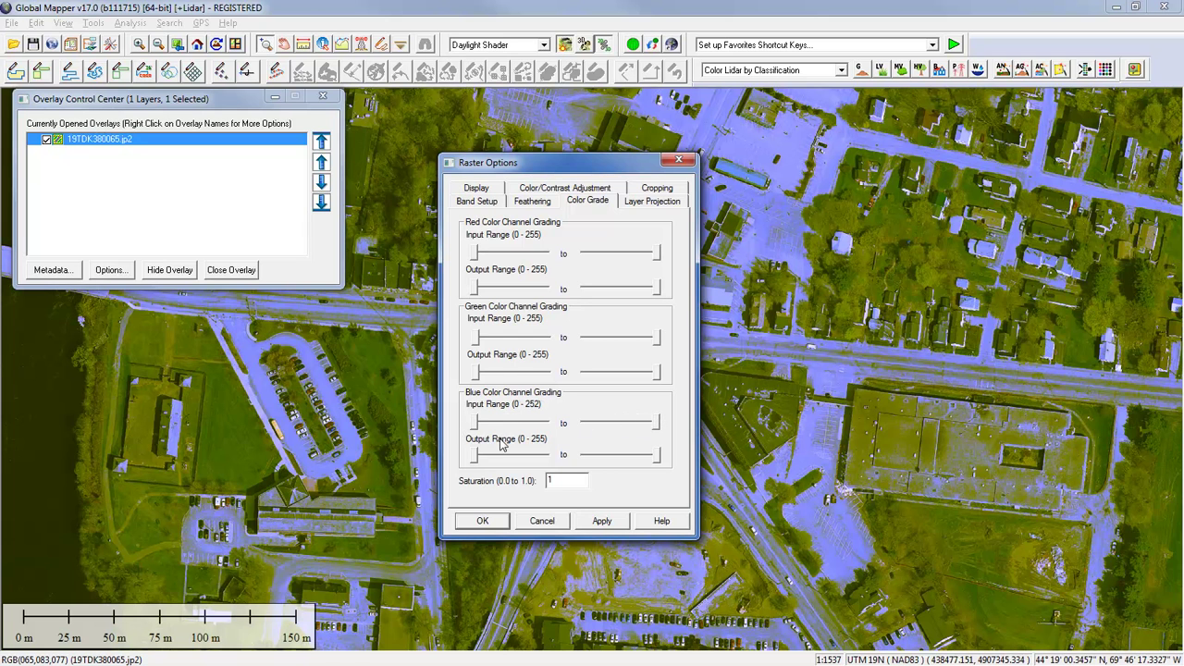
double_click(554, 479)
click(560, 481)
drag(557, 478, 544, 480)
text(0)
click(599, 524)
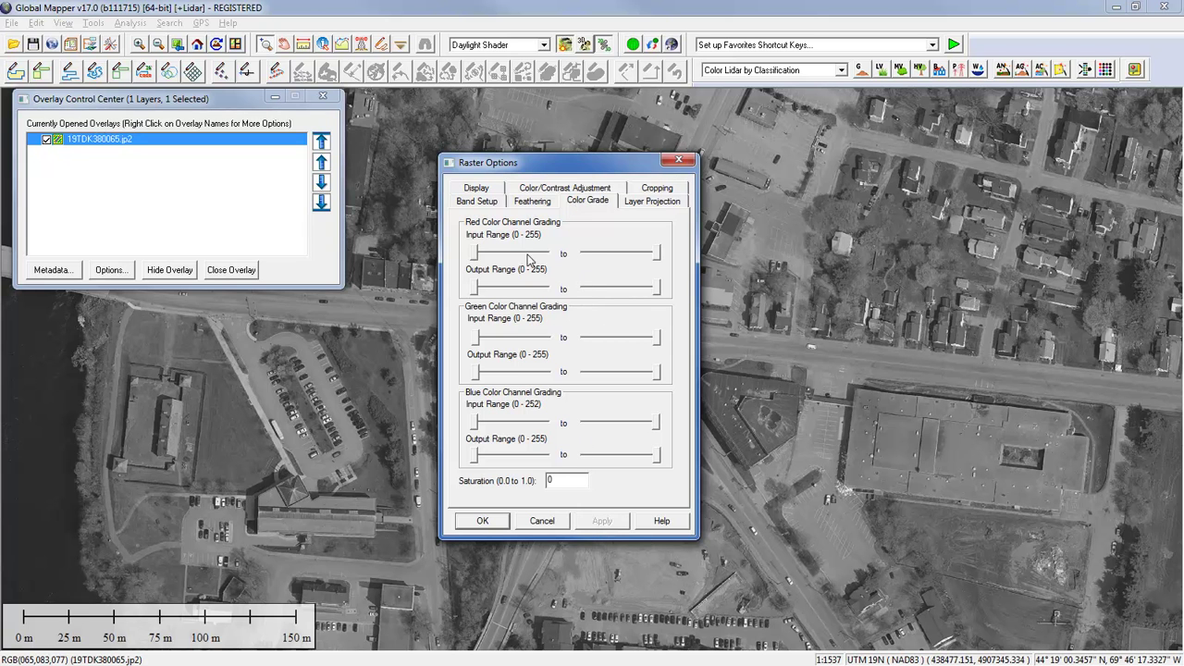
double_click(558, 480)
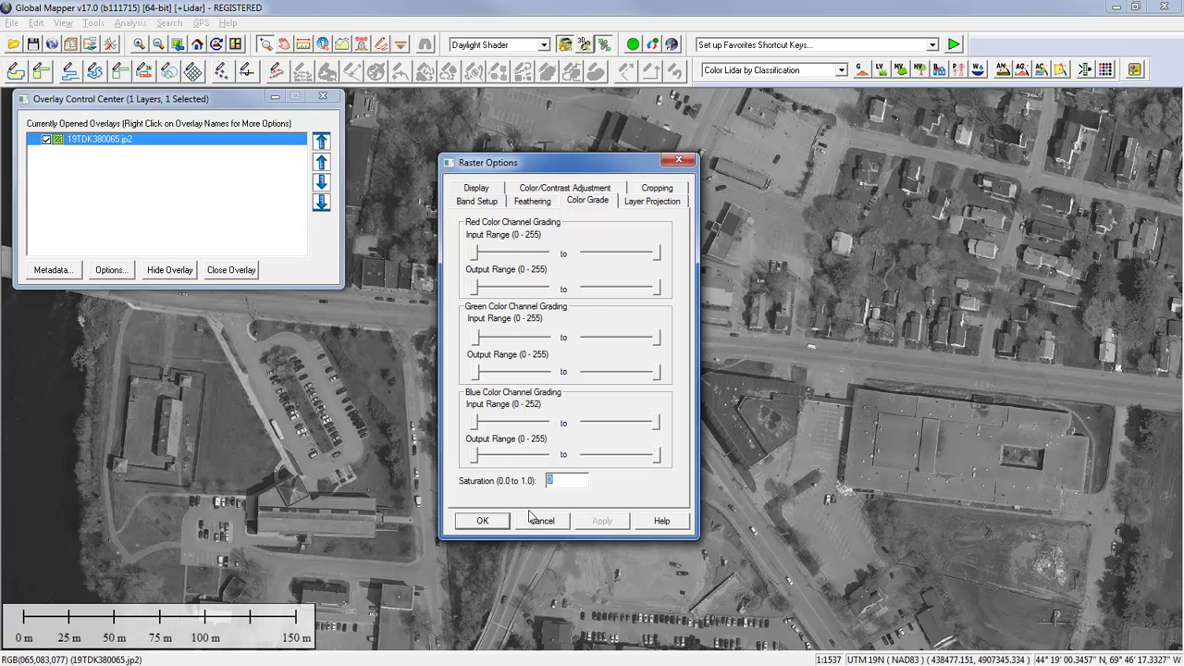
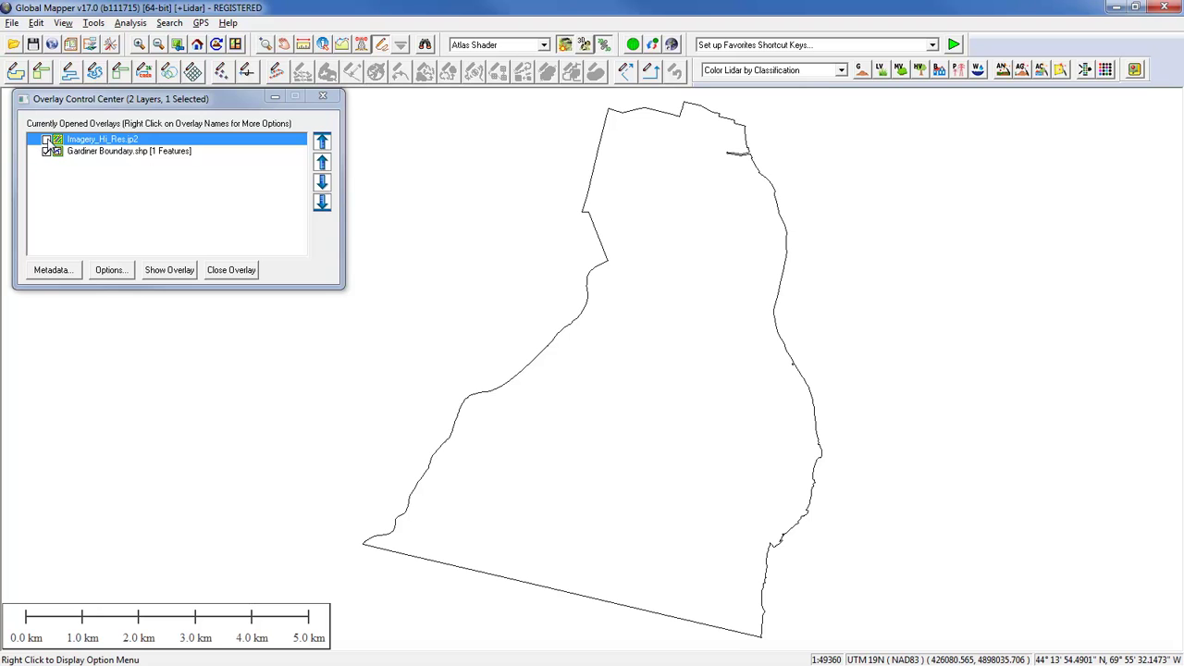
Show the Imagery_Hi_Res.jp2 layer and select the Gardiner Boundary polygon on the map with the digitizer tool.
click(47, 140)
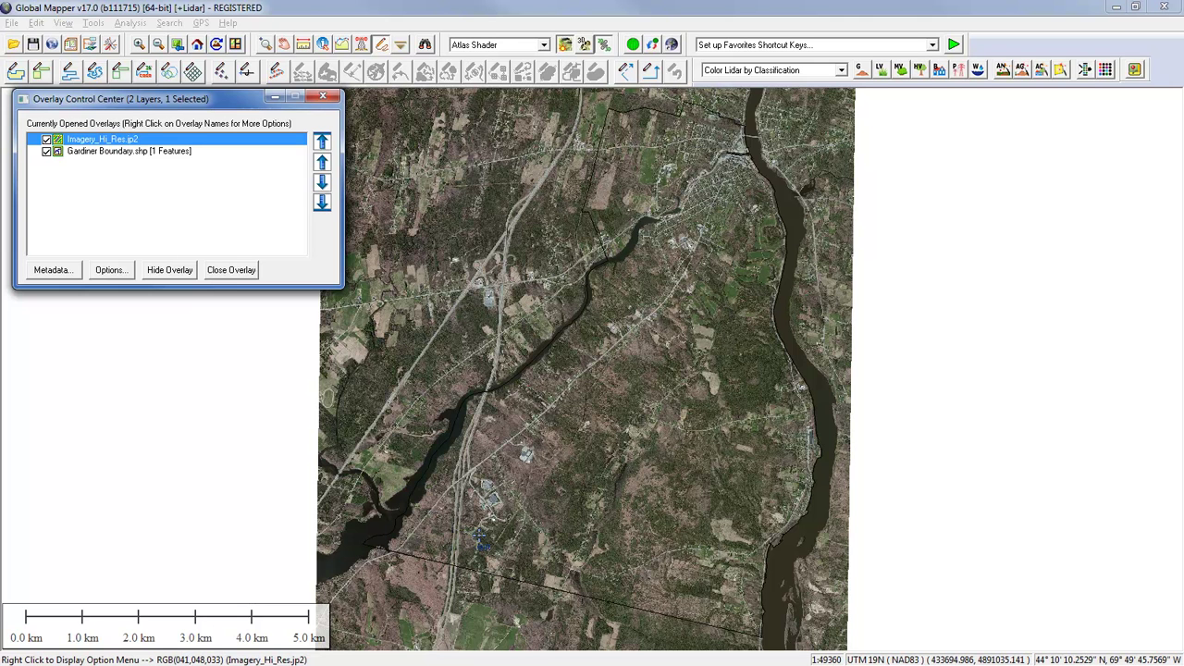
click(381, 44)
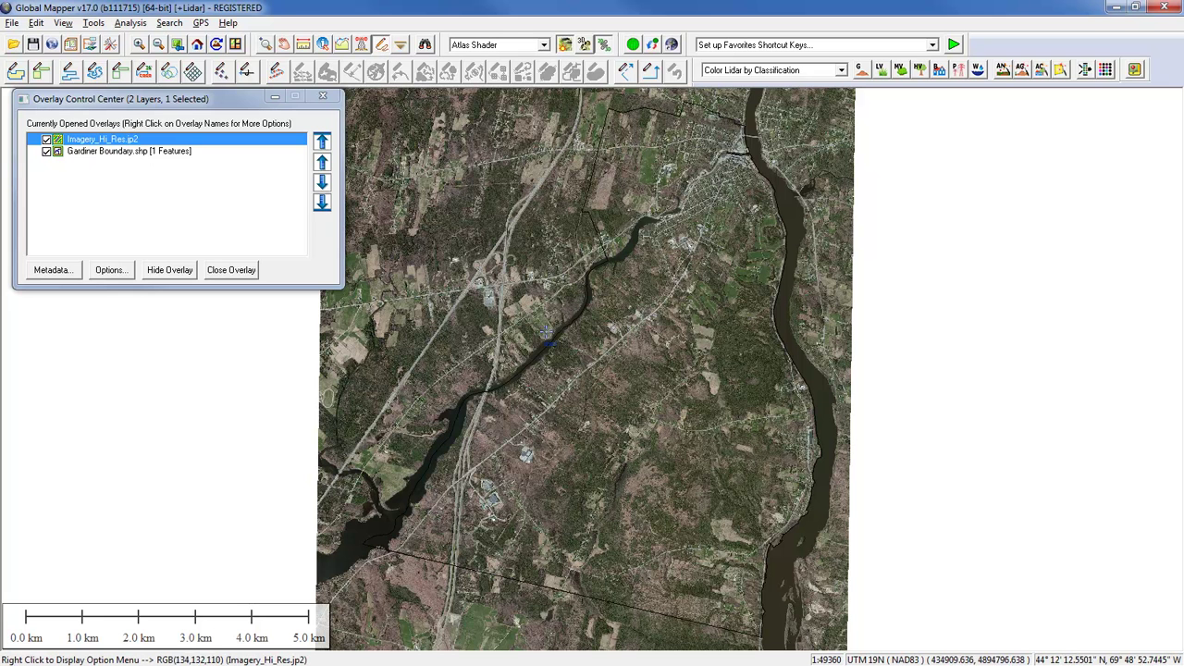
click(517, 352)
click(517, 351)
click(517, 351)
click(518, 352)
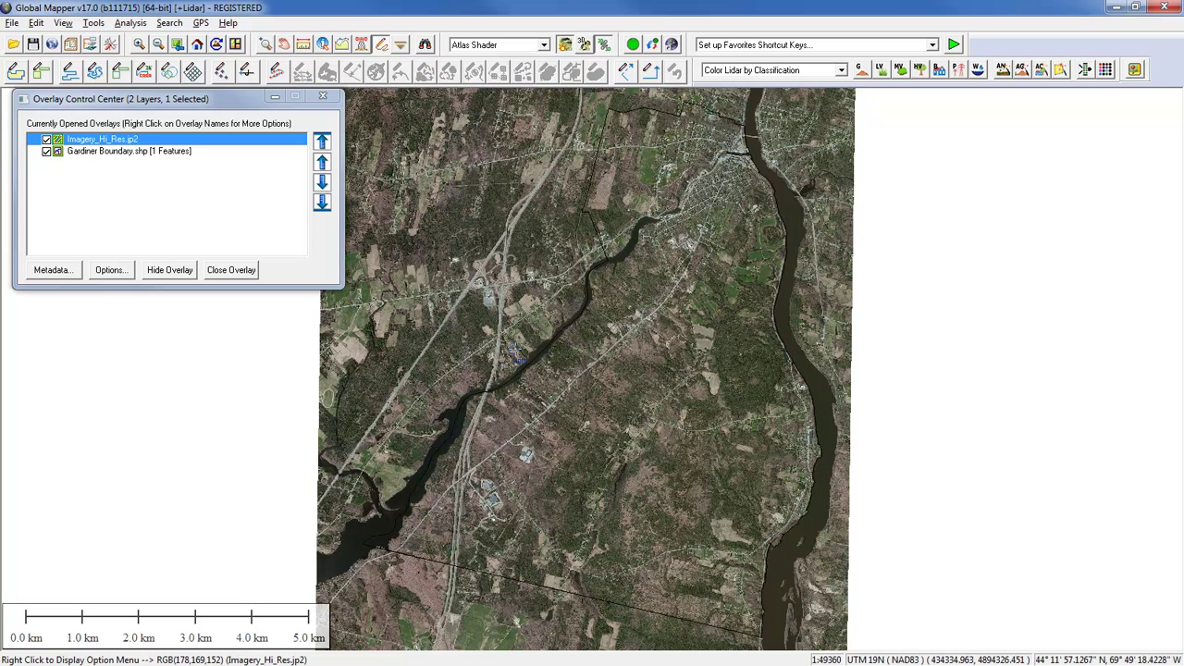
drag(442, 396, 472, 425)
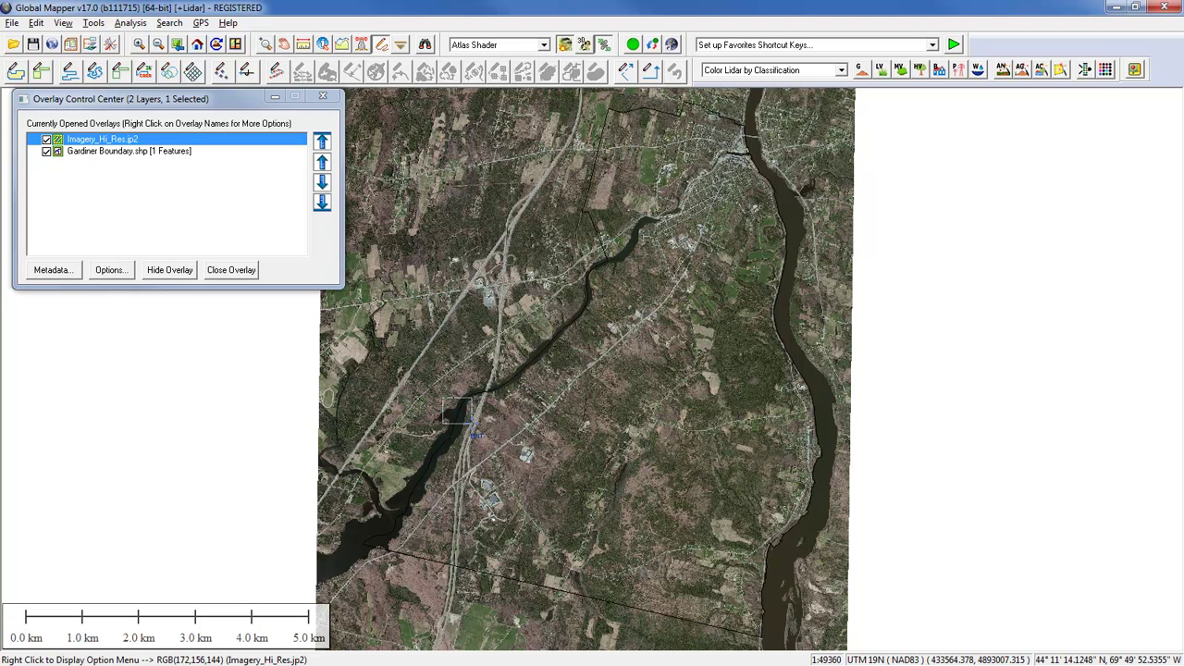
click(457, 411)
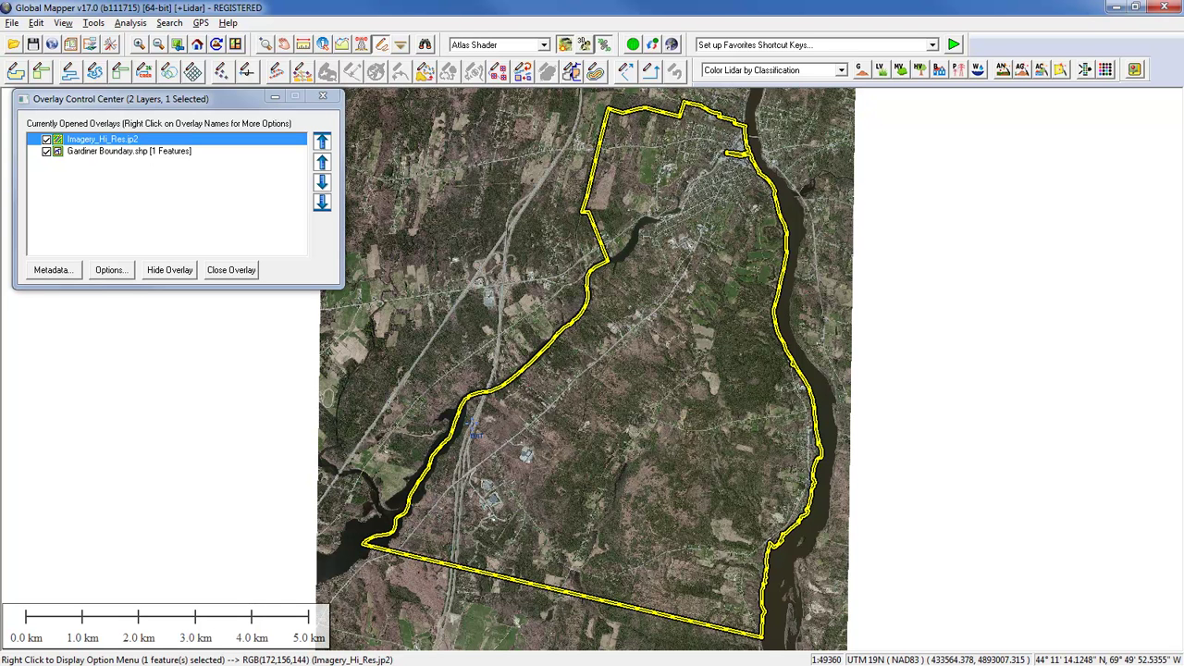
Crop the Imagery_Hi_Res.jp2 layer to the currently selected polygon and apply it, keeping the map in view beside the raster options.
click(106, 270)
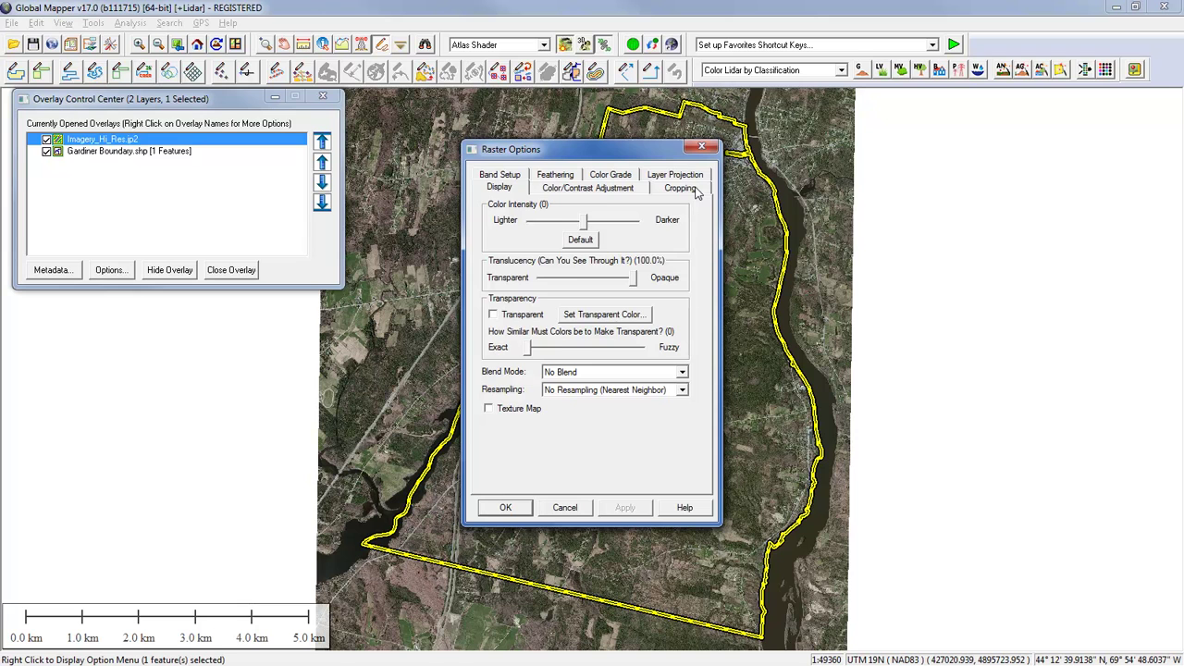
click(680, 187)
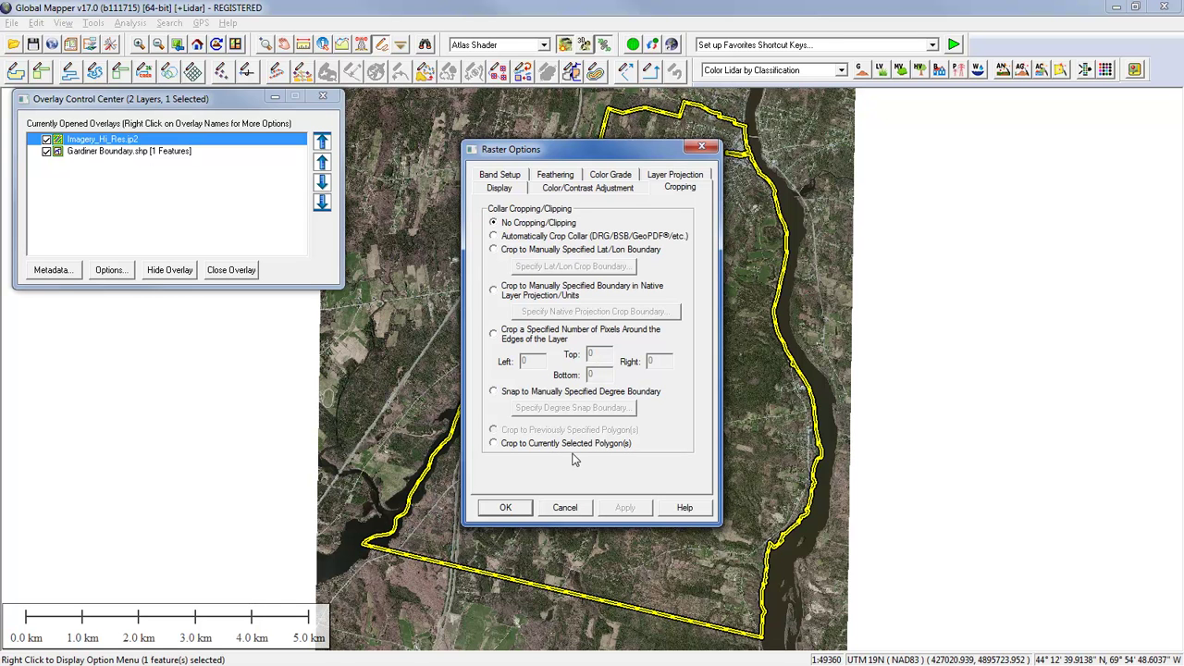
click(494, 444)
drag(602, 152, 194, 134)
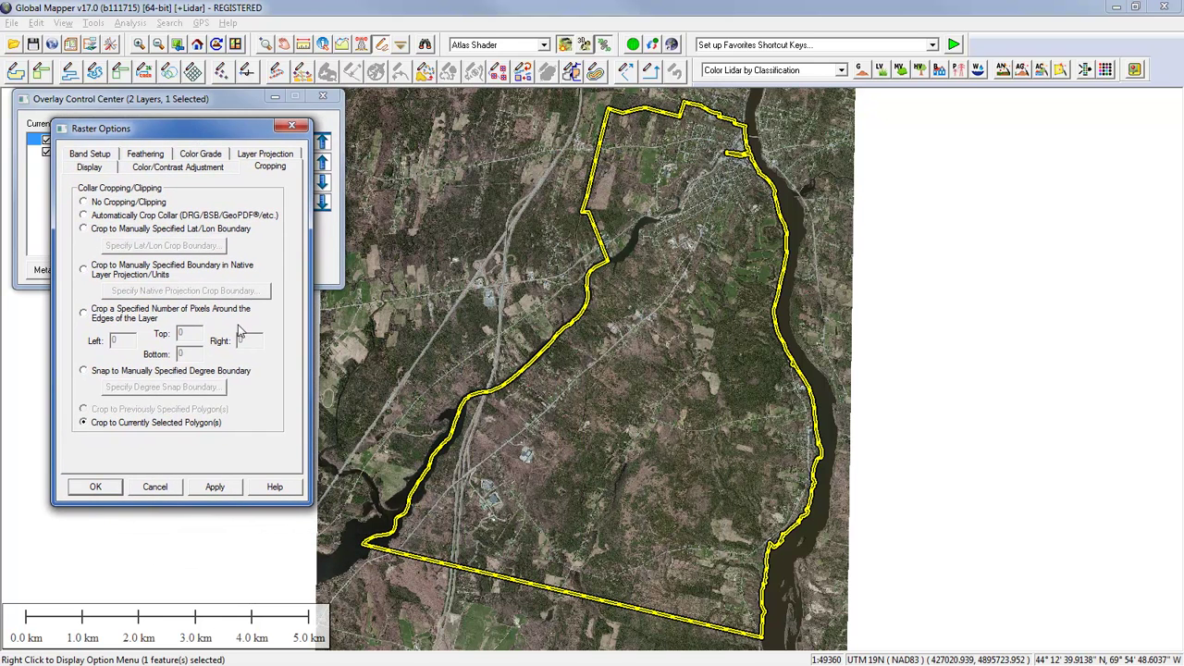
click(233, 493)
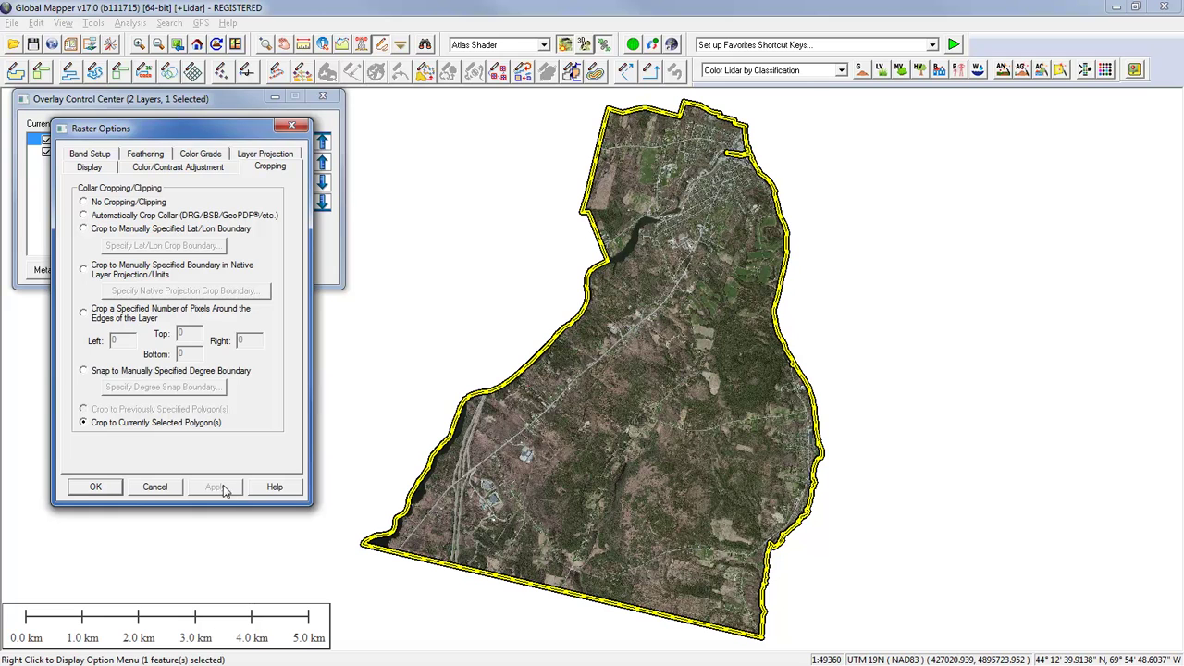
Apply no cropping to the Imagery_Hi_Res.jp2 layer, and reapply the crop to the currently selected polygon.
click(85, 203)
click(210, 487)
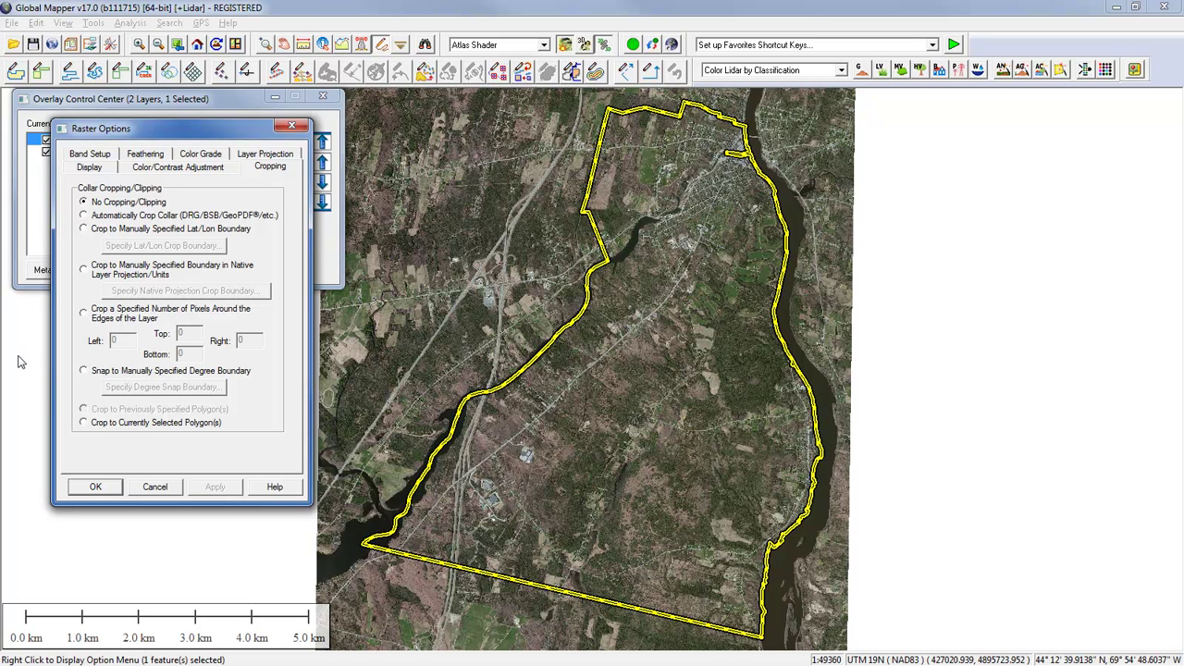
click(84, 422)
click(216, 487)
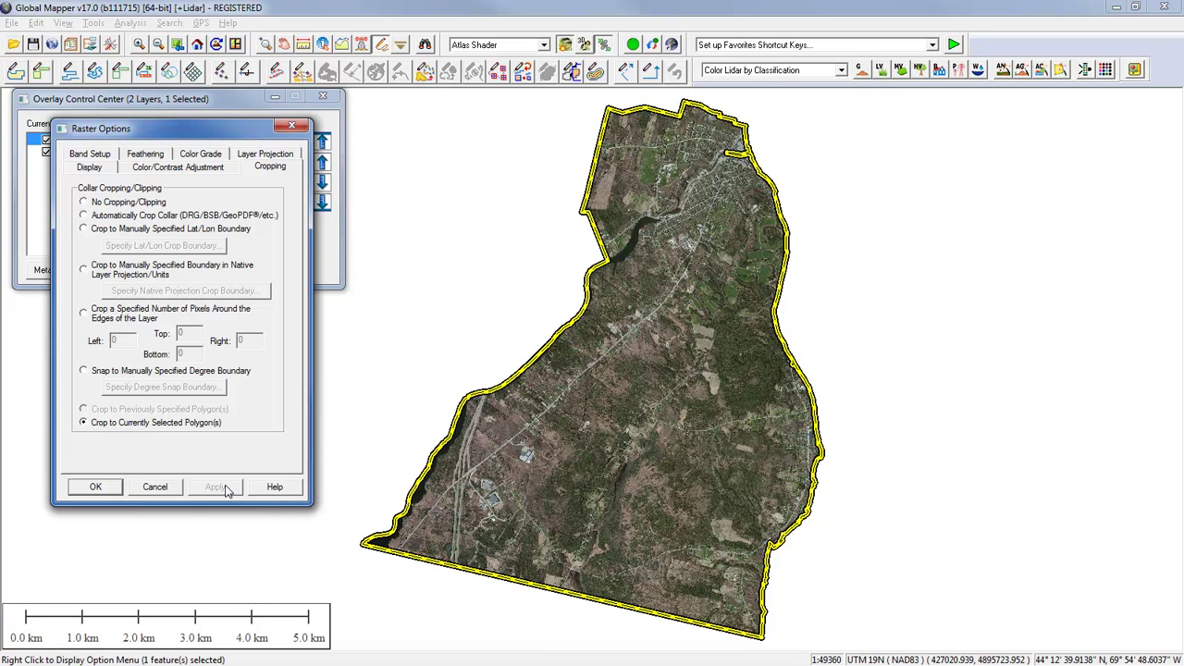
Return the Imagery_Hi_Res.jp2 layer to no cropping, apply it and close the raster options.
click(84, 201)
click(232, 490)
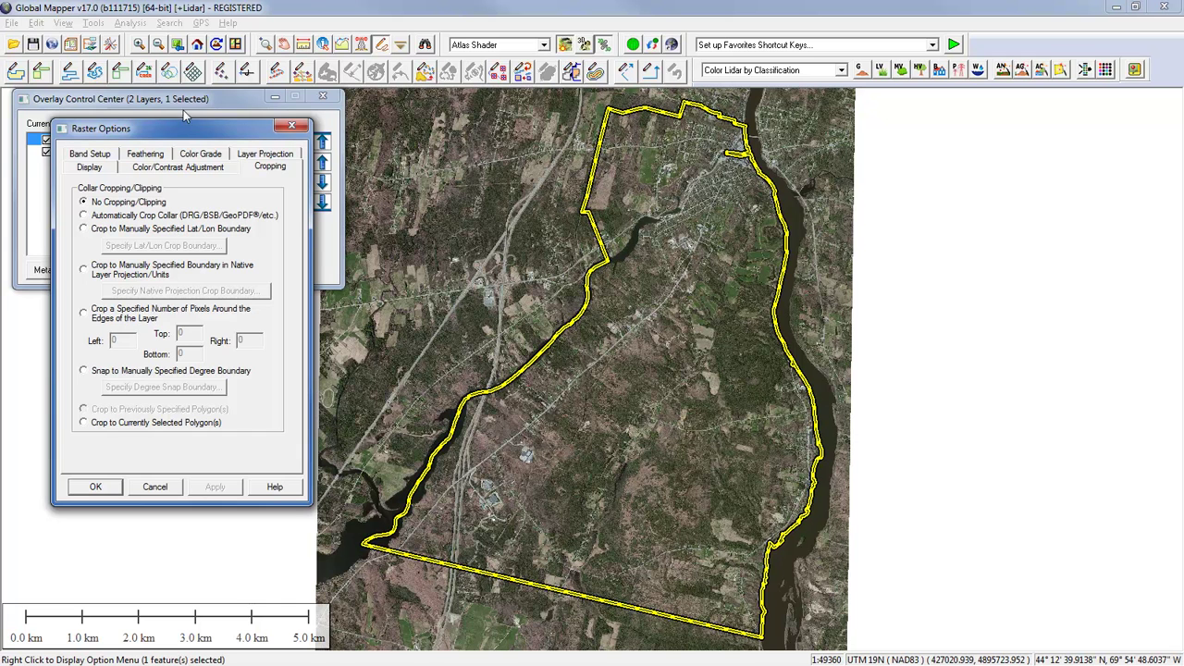
click(153, 487)
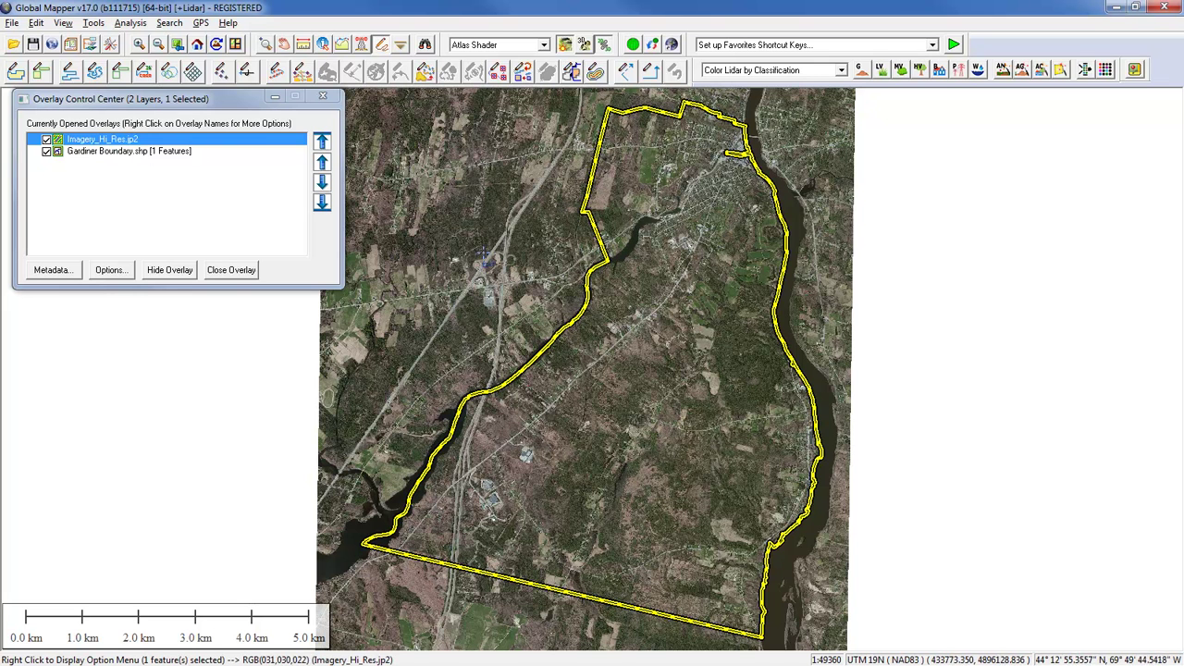
Create a rectangular bounding area feature from the bounds of the Imagery_Hi_Res.jp2 layer.
right_click(106, 141)
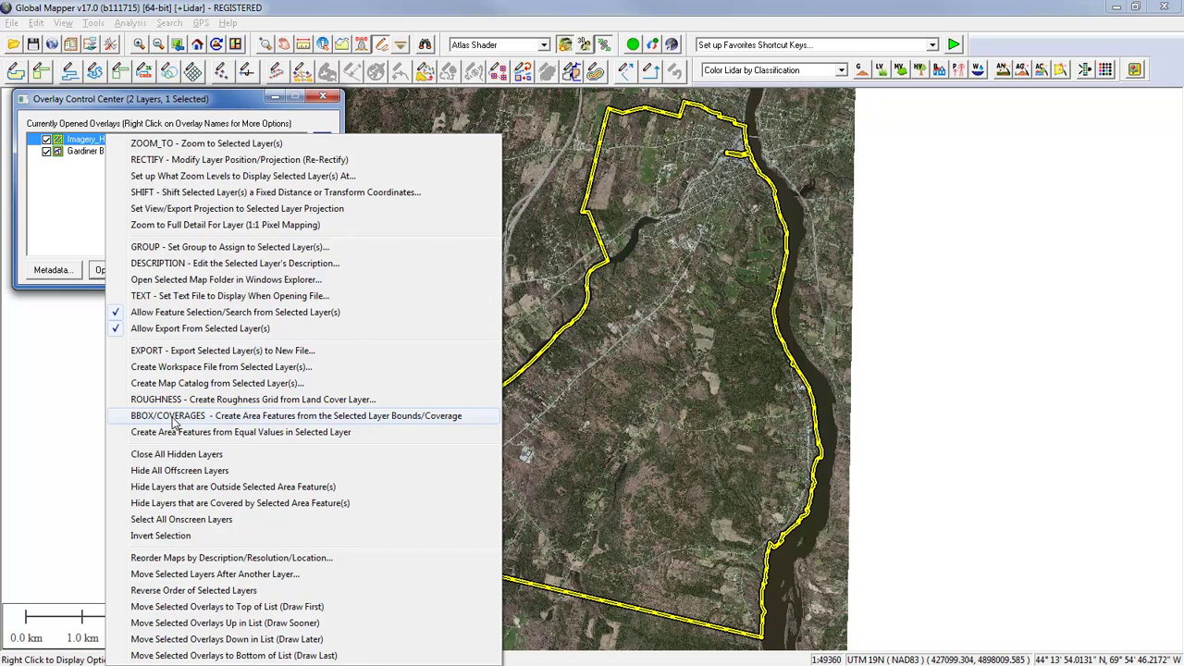
click(172, 418)
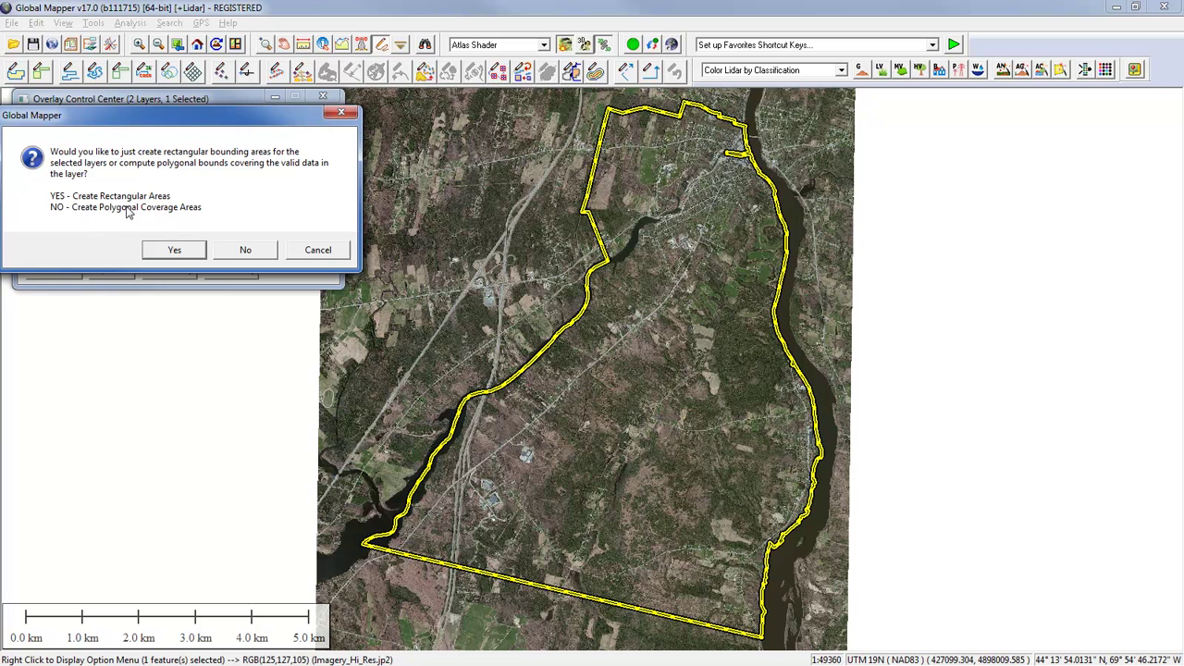
click(175, 250)
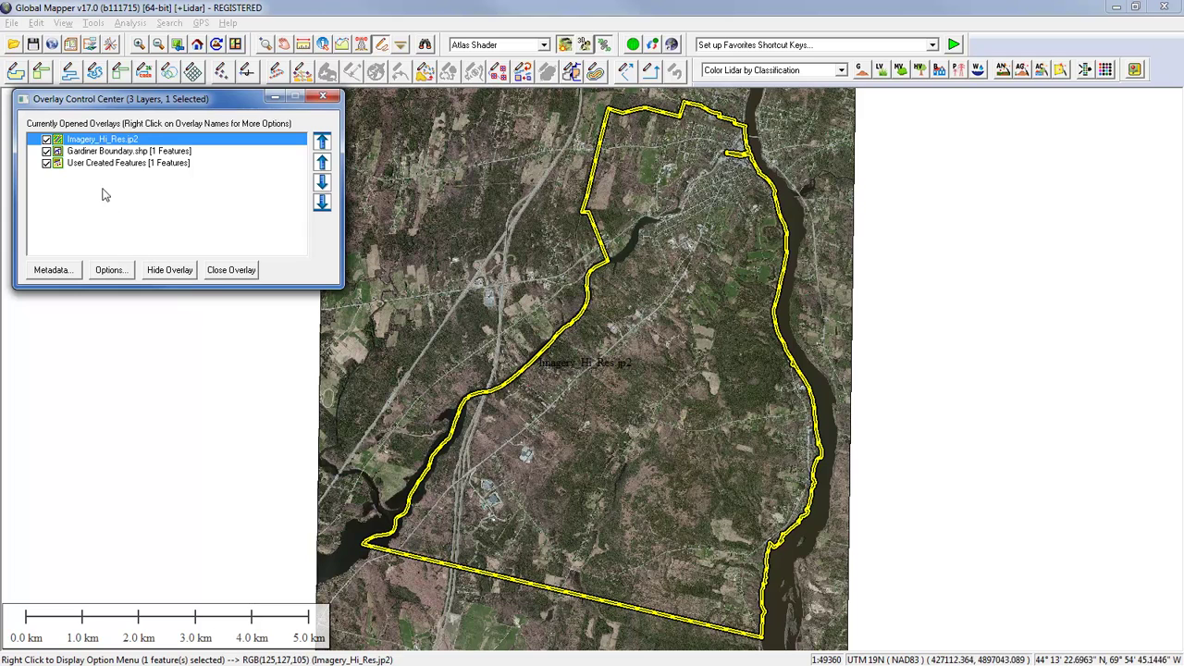
Hide the Imagery_Hi_Res.jp2 layer and clear the feature selection, leaving only the bounding rectangle and Gardiner Boundary displayed in full.
click(46, 138)
click(47, 151)
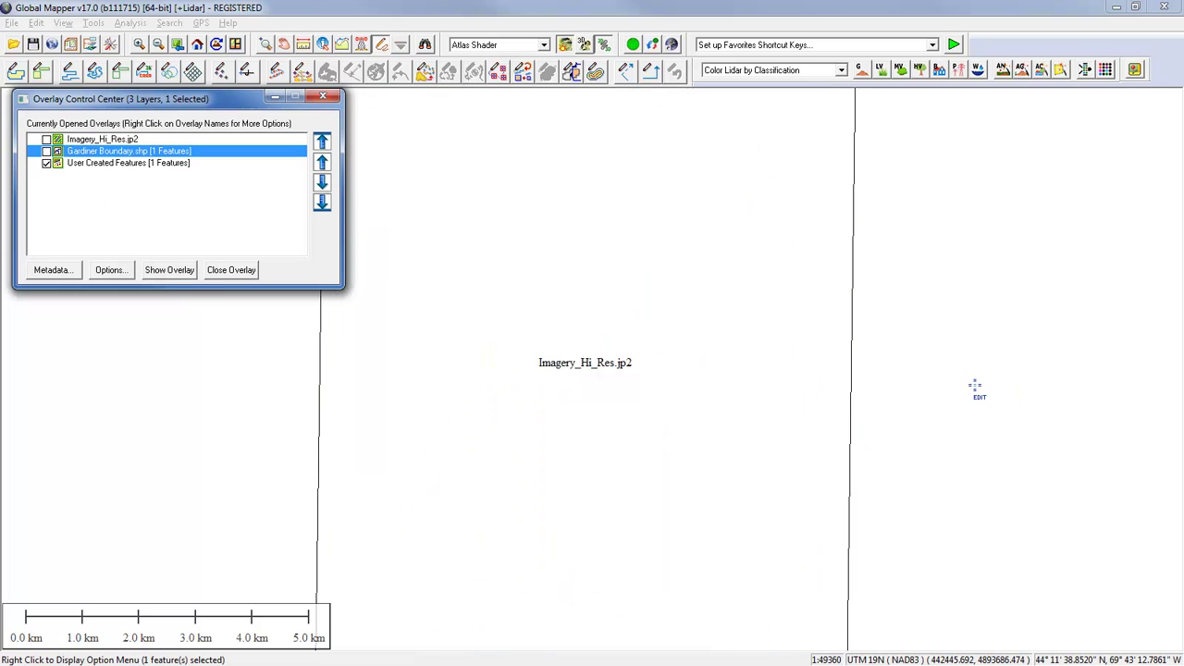
scroll(975, 389, down, 2)
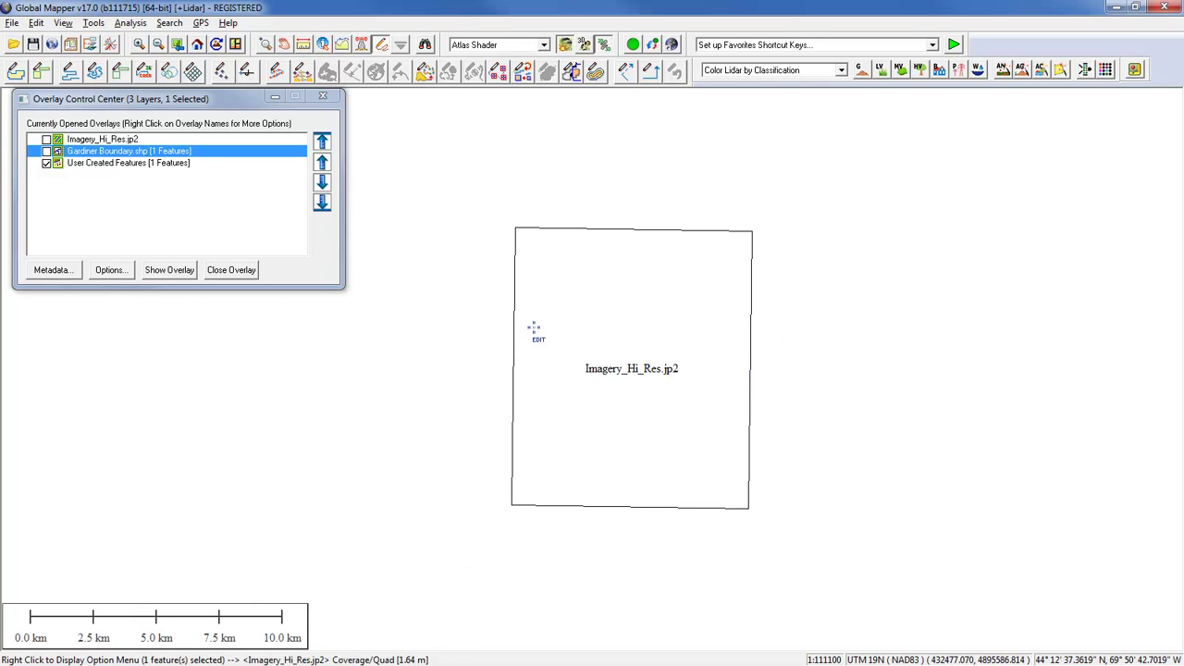
click(47, 152)
click(473, 322)
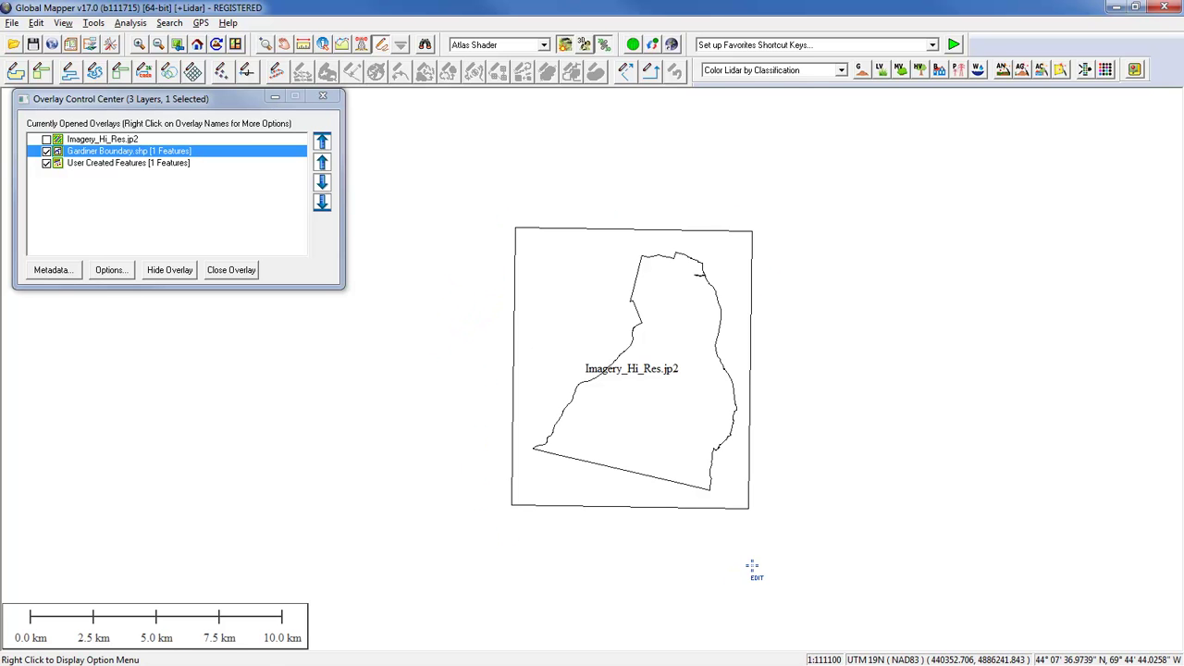
Cut the Gardiner Boundary polygon out of the bounding rectangle as an island, marking the original boundary area as deleted.
click(382, 45)
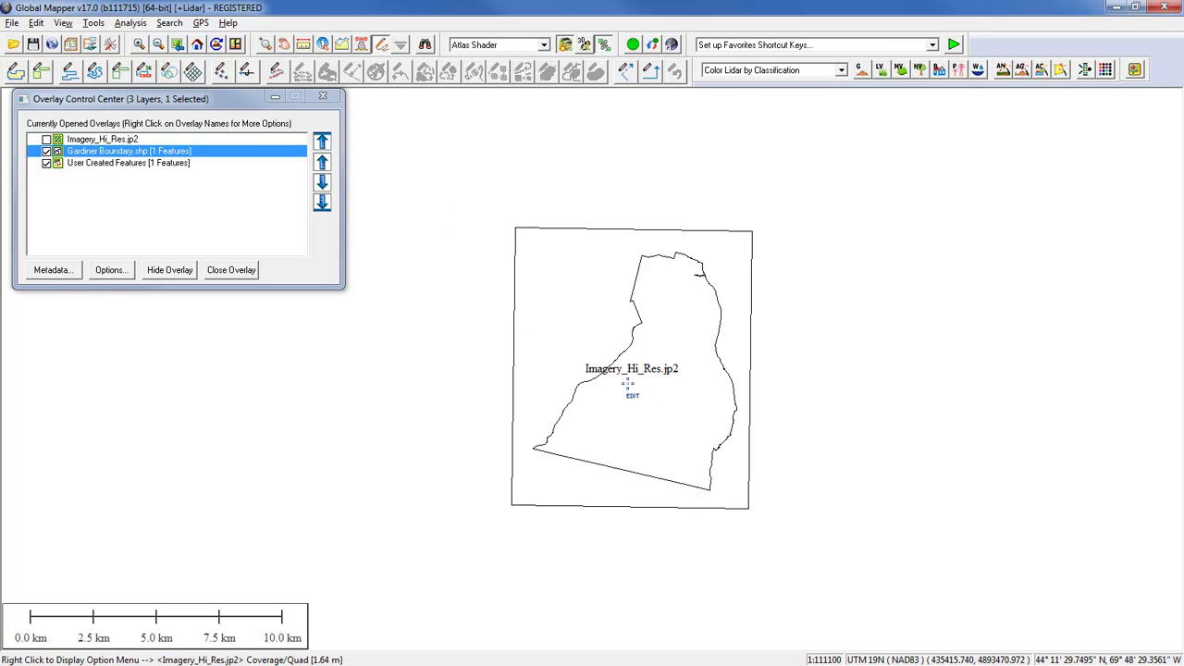
click(628, 387)
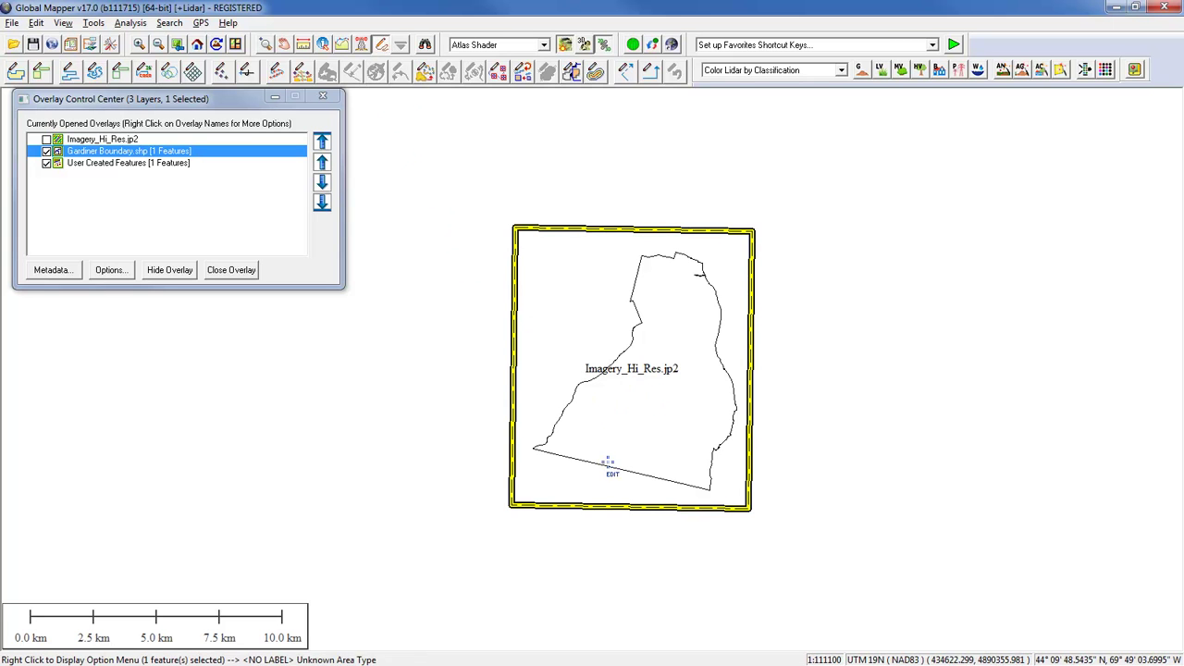
click(635, 349)
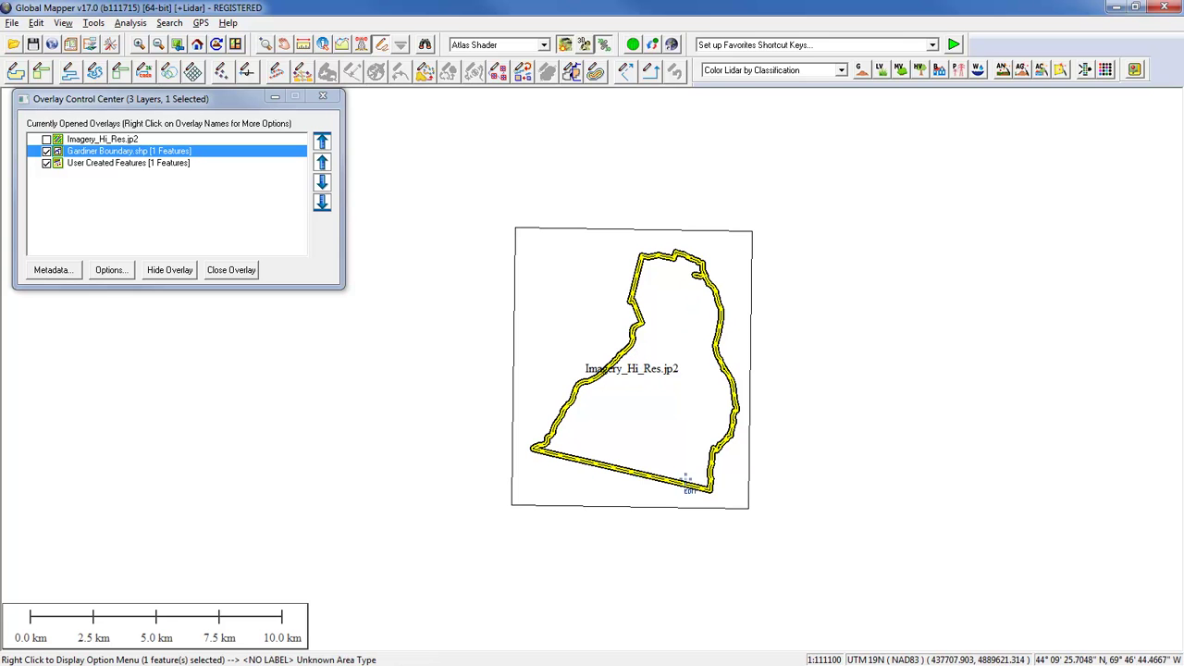
right_click(796, 188)
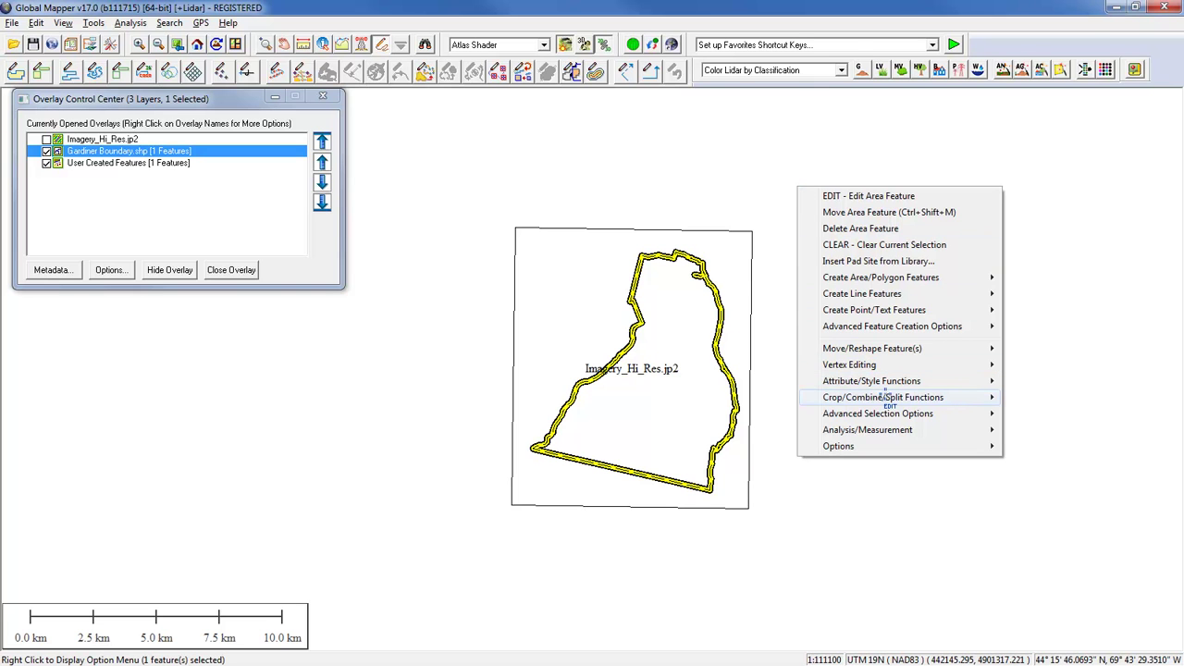
mouse_move(885, 397)
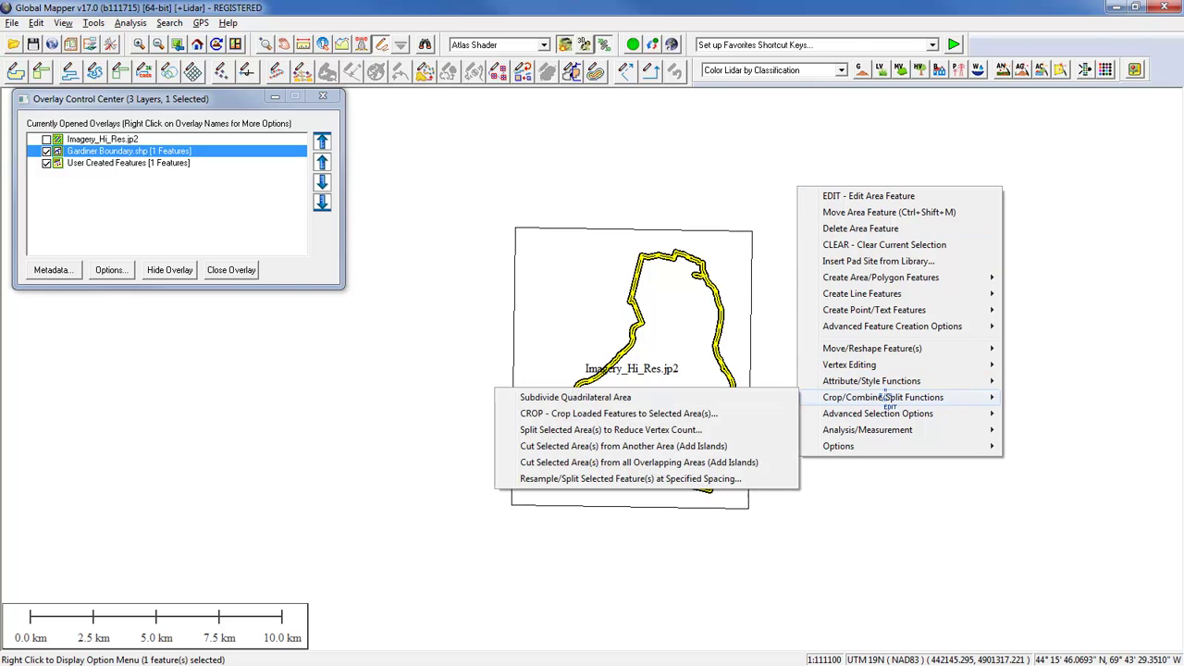
click(617, 446)
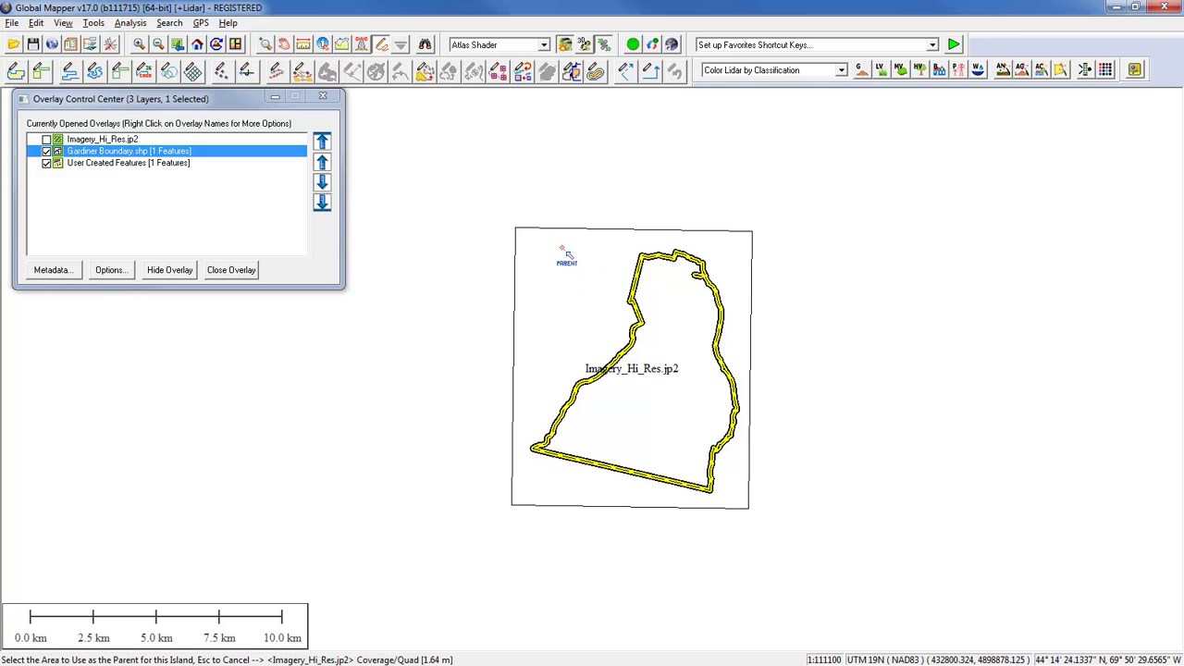
click(561, 248)
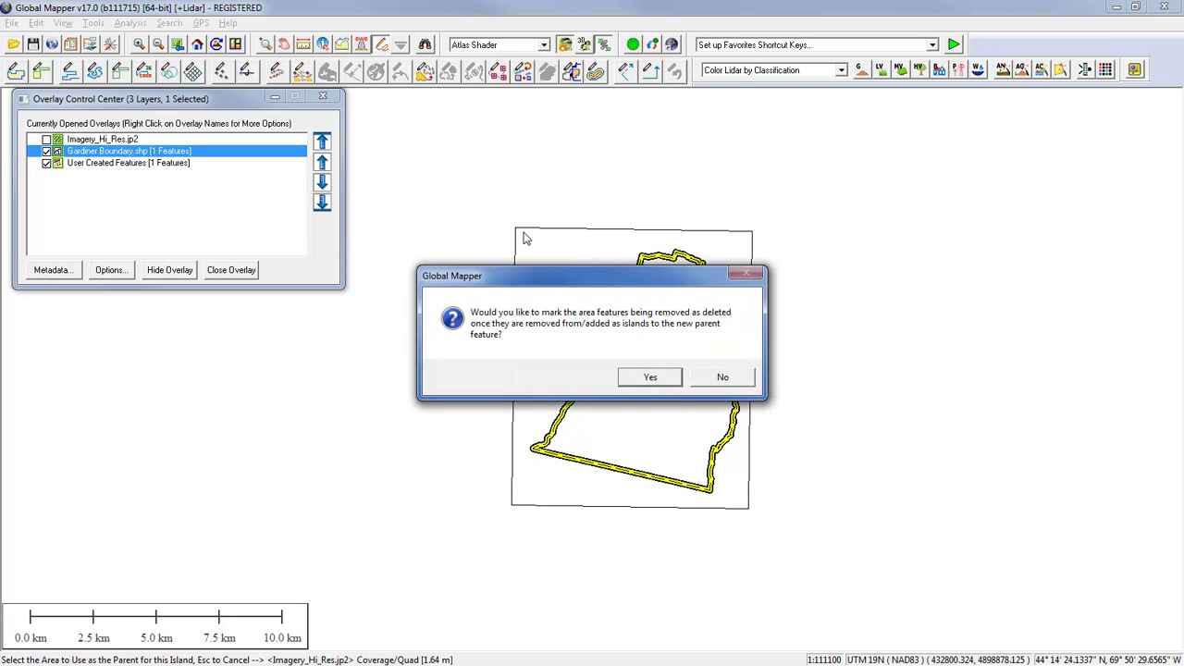
click(651, 377)
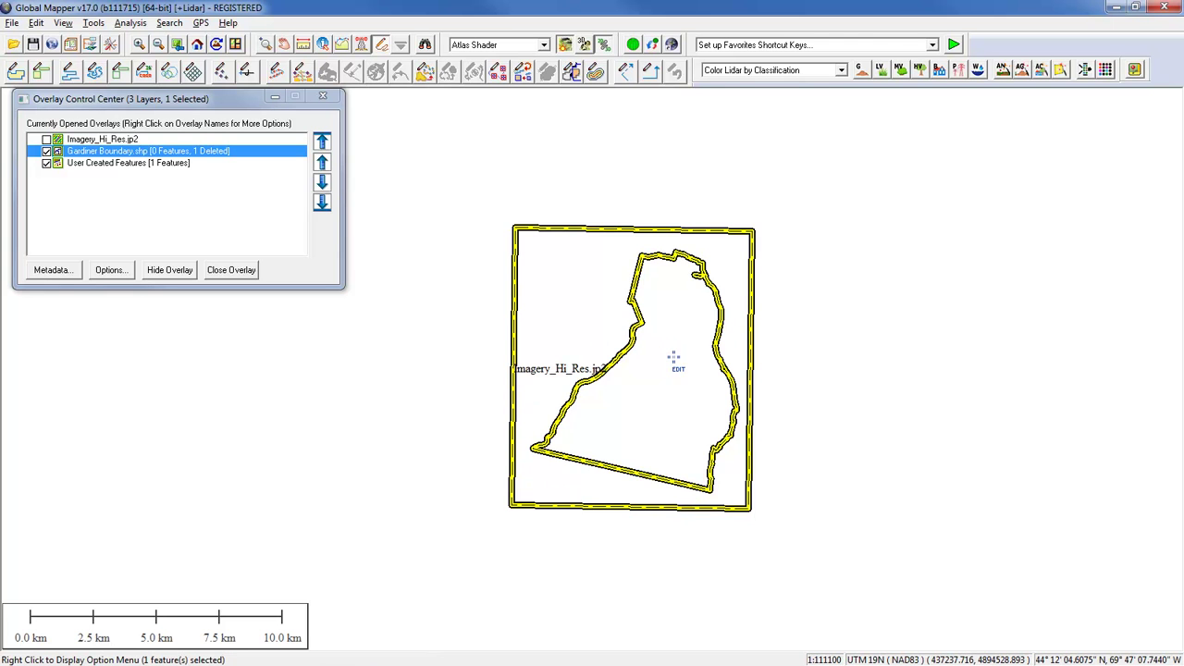
Clear the feature selection and show the Imagery_Hi_Res.jp2 layer again, framed larger on the map.
click(676, 364)
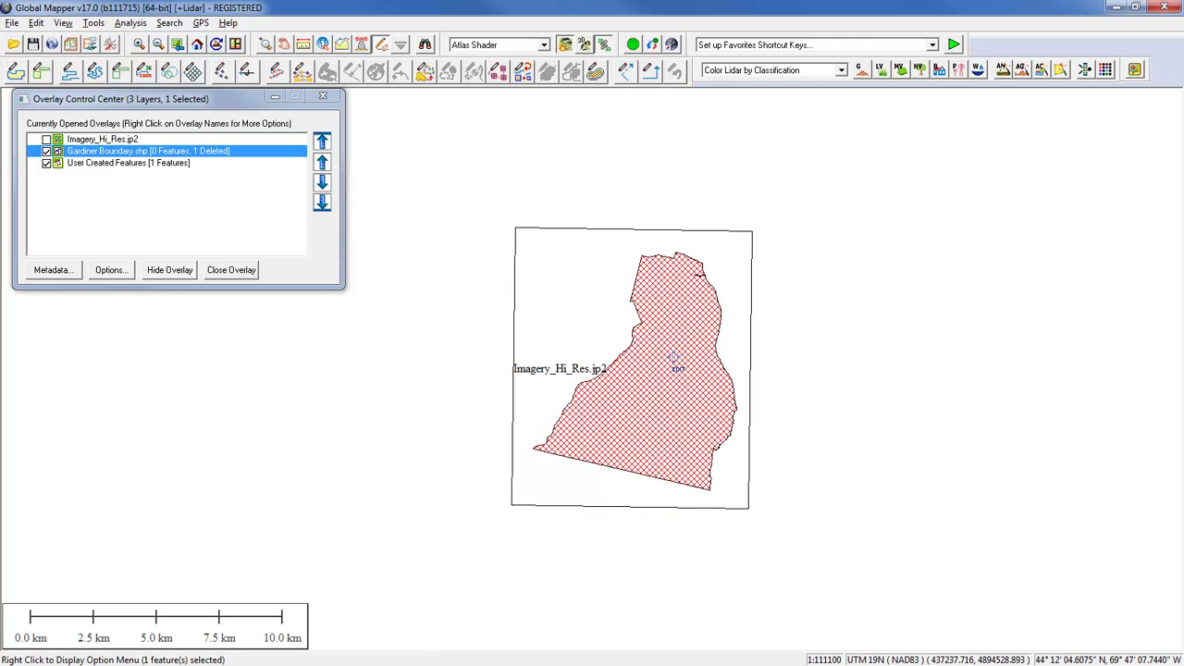
click(842, 333)
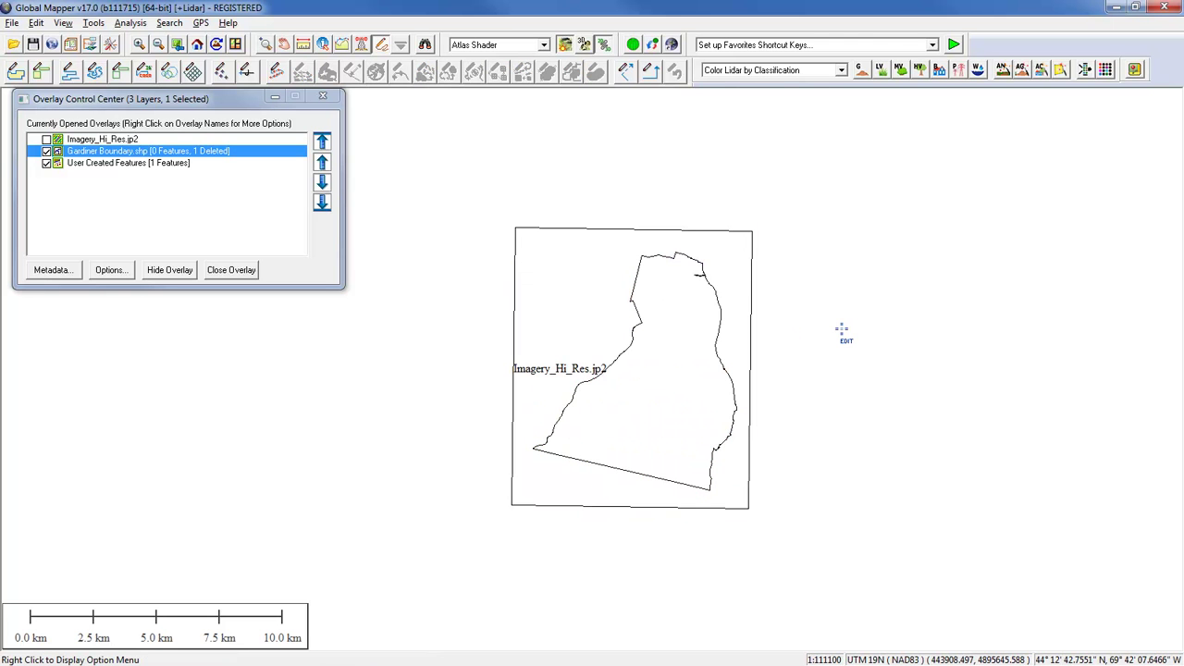
click(46, 139)
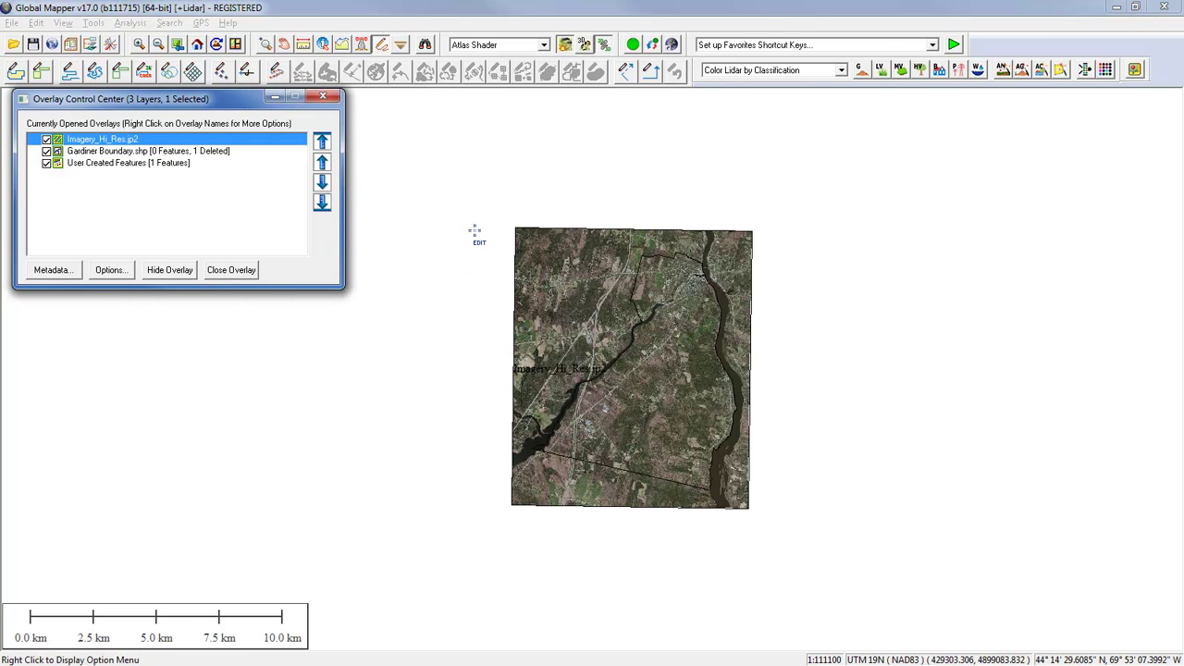
click(265, 45)
drag(489, 214, 804, 539)
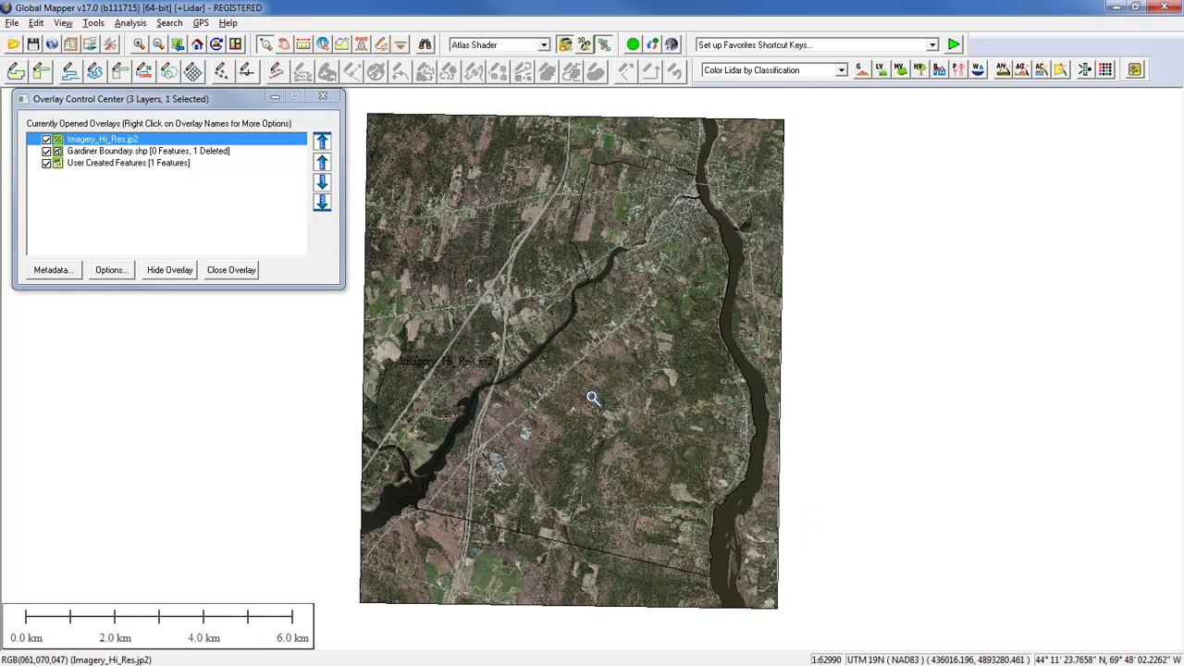
Select the bounding polygon with the island cut-out and crop the Imagery_Hi_Res.jp2 layer to the currently selected polygon.
click(381, 45)
click(384, 555)
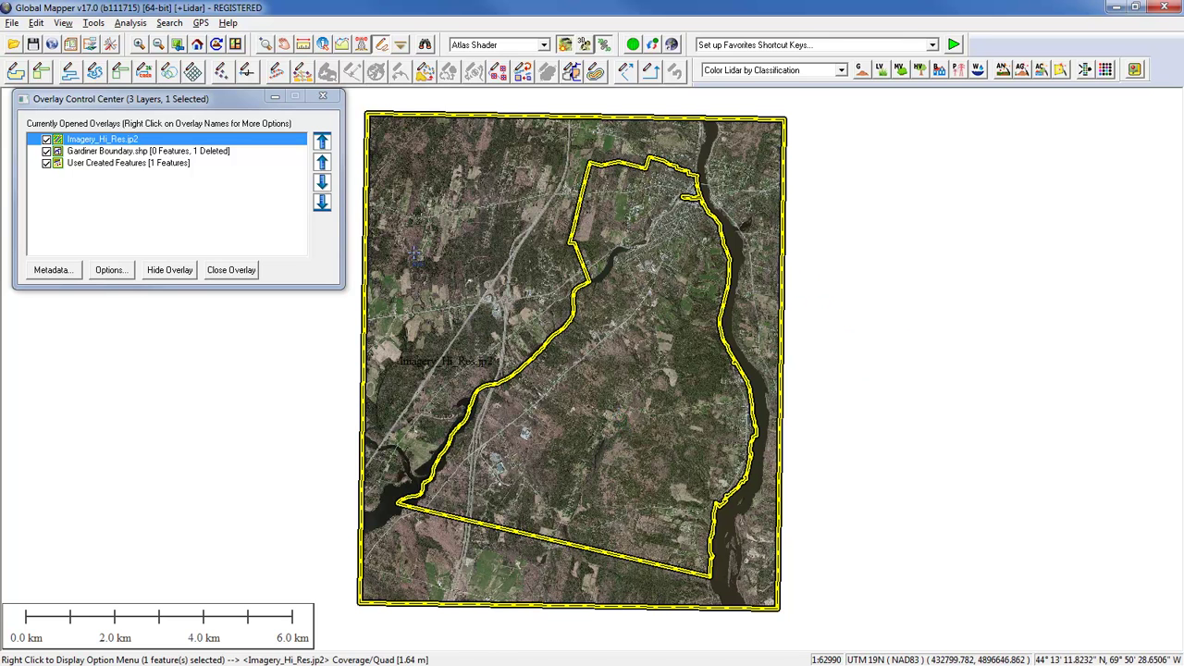
click(102, 272)
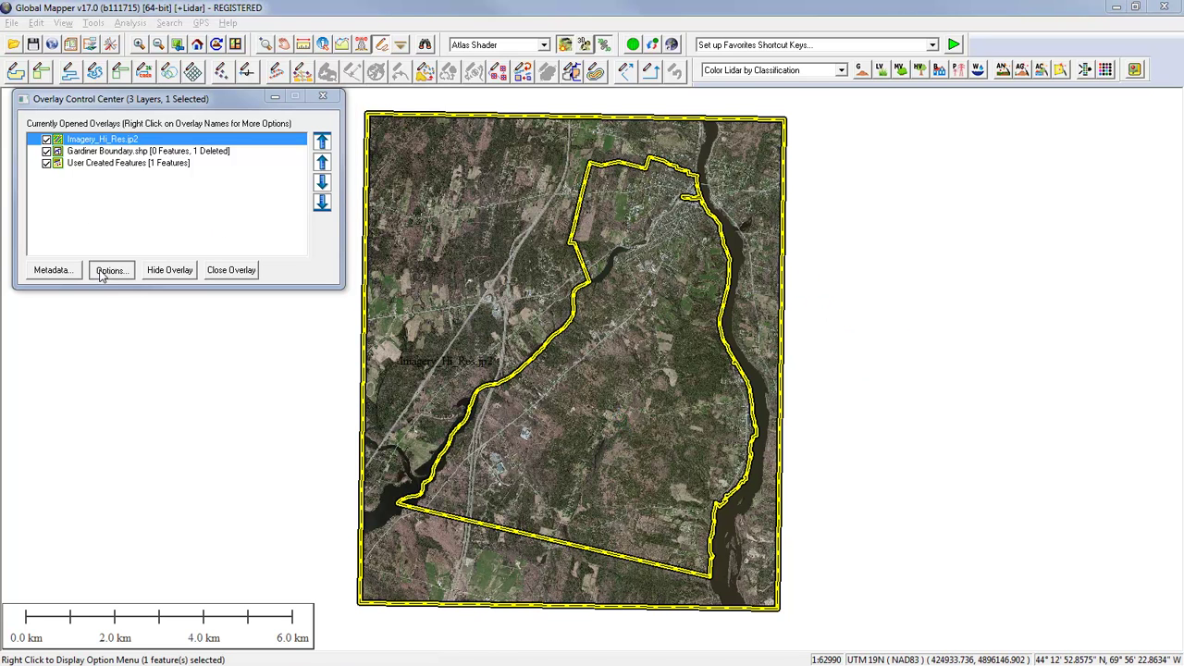
click(694, 187)
drag(660, 159, 264, 150)
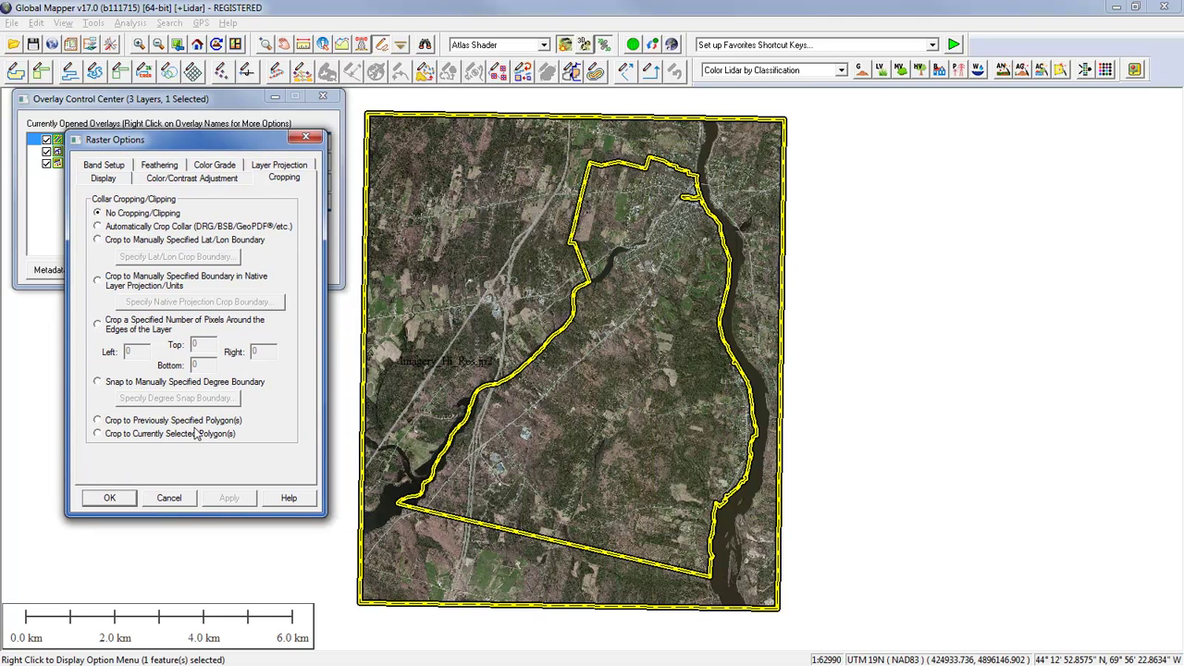
click(97, 434)
click(229, 499)
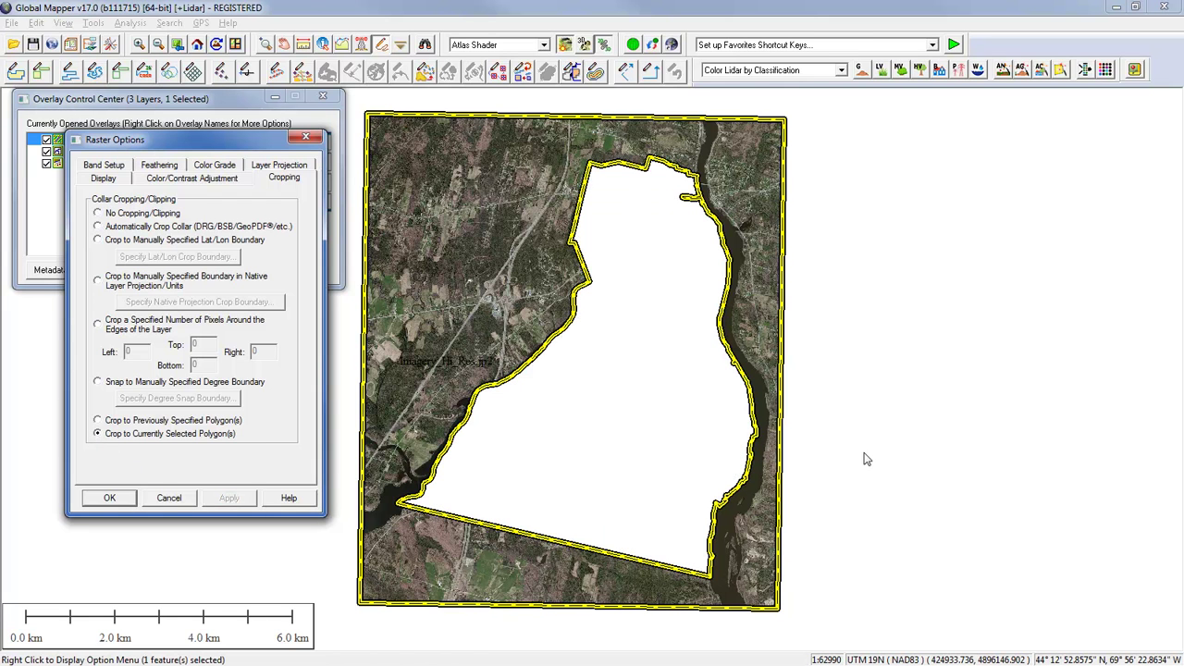
click(886, 411)
click(108, 498)
Hide the Gardiner Boundary.shp and User Created Features layers, leaving only the cropped imagery displayed.
click(46, 151)
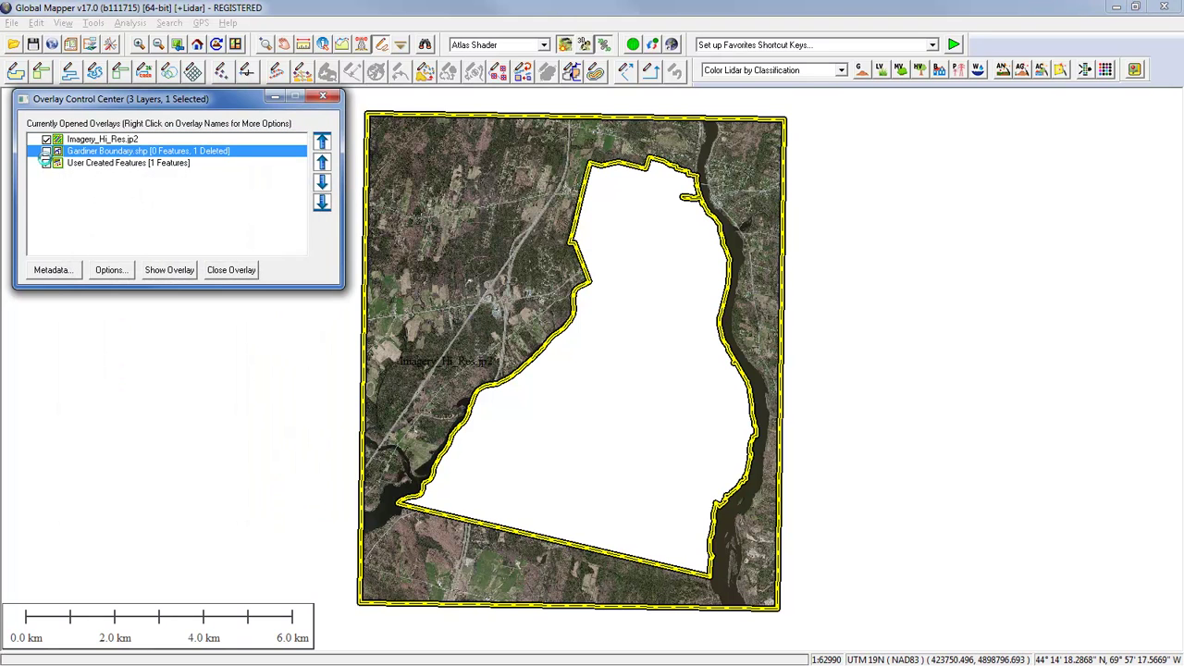
click(46, 162)
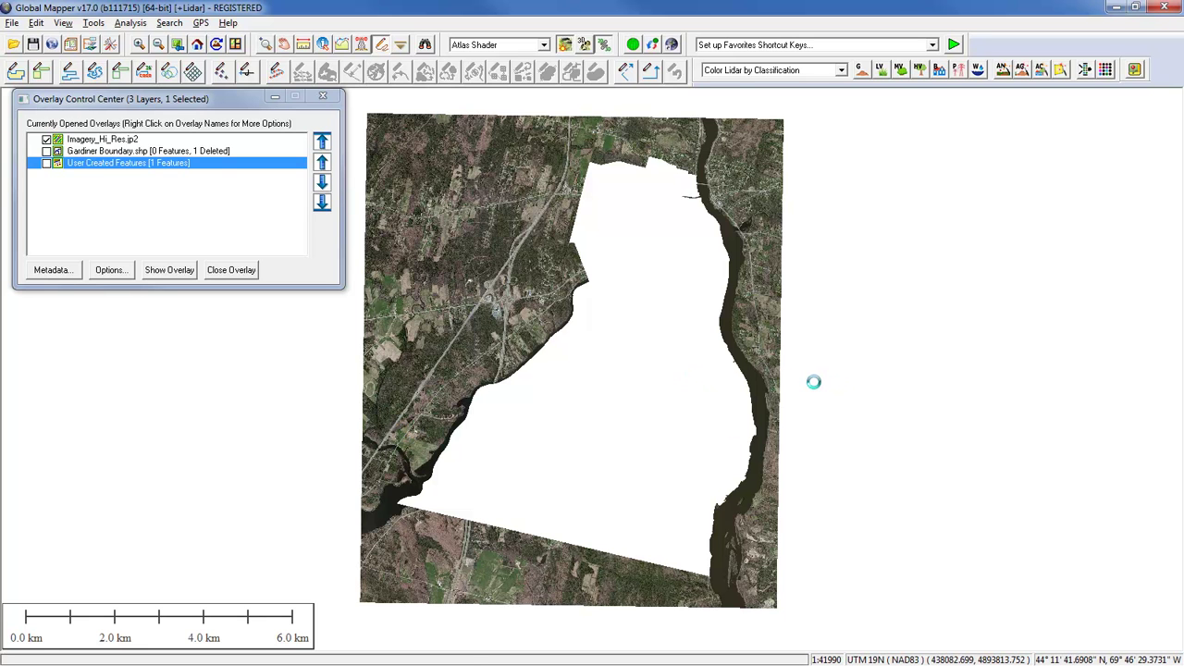
scroll(813, 382, up, 1)
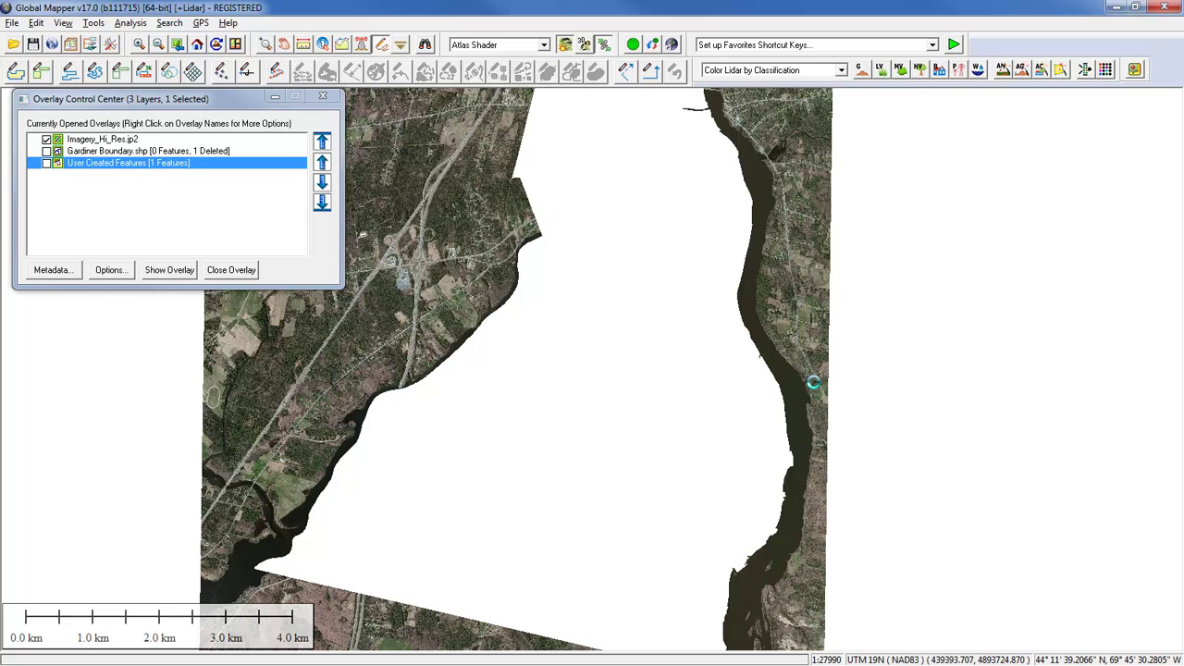
scroll(813, 382, up, 1)
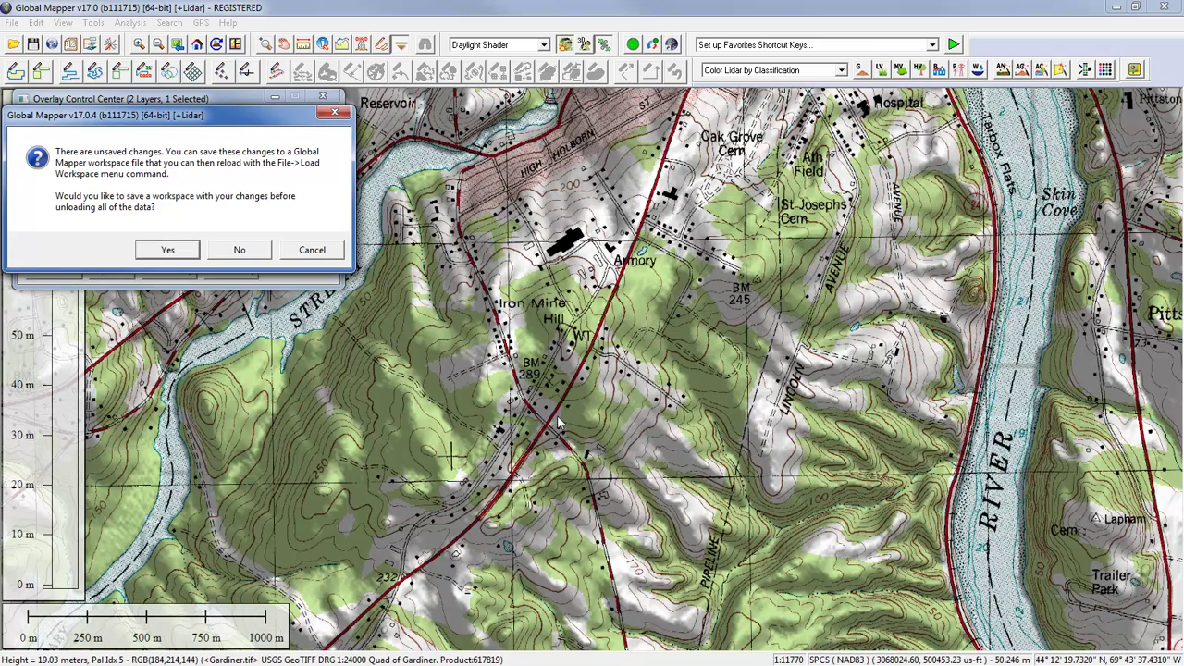
Unload all of the loaded data without saving a workspace.
click(237, 248)
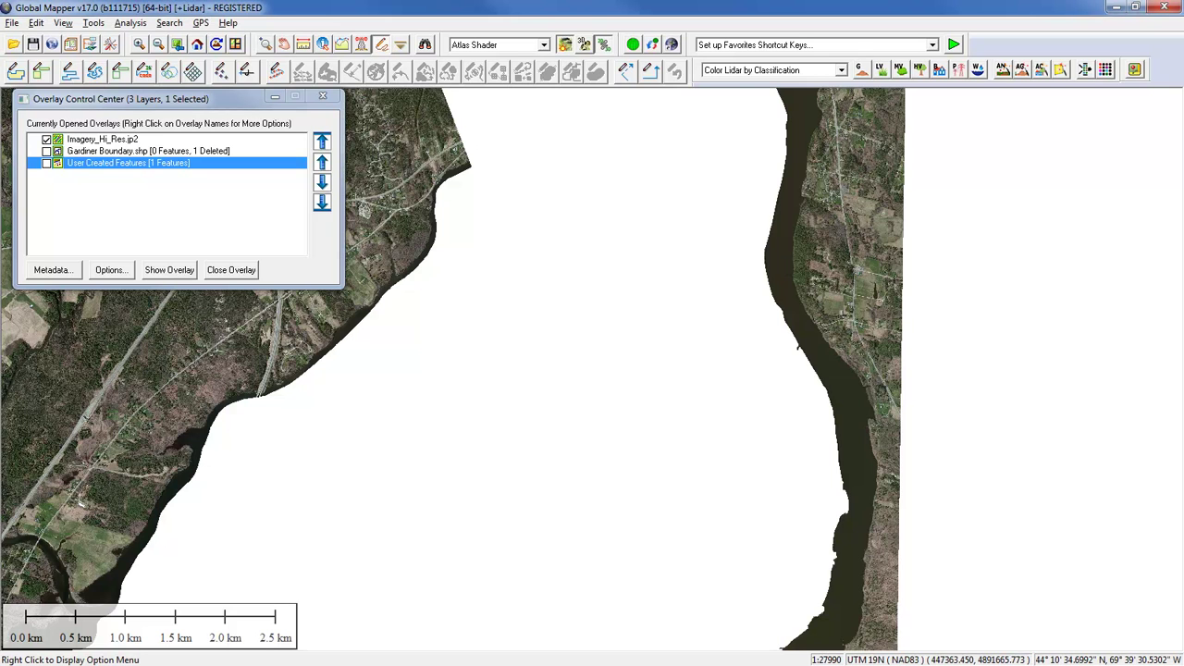
key(ctrl+u)
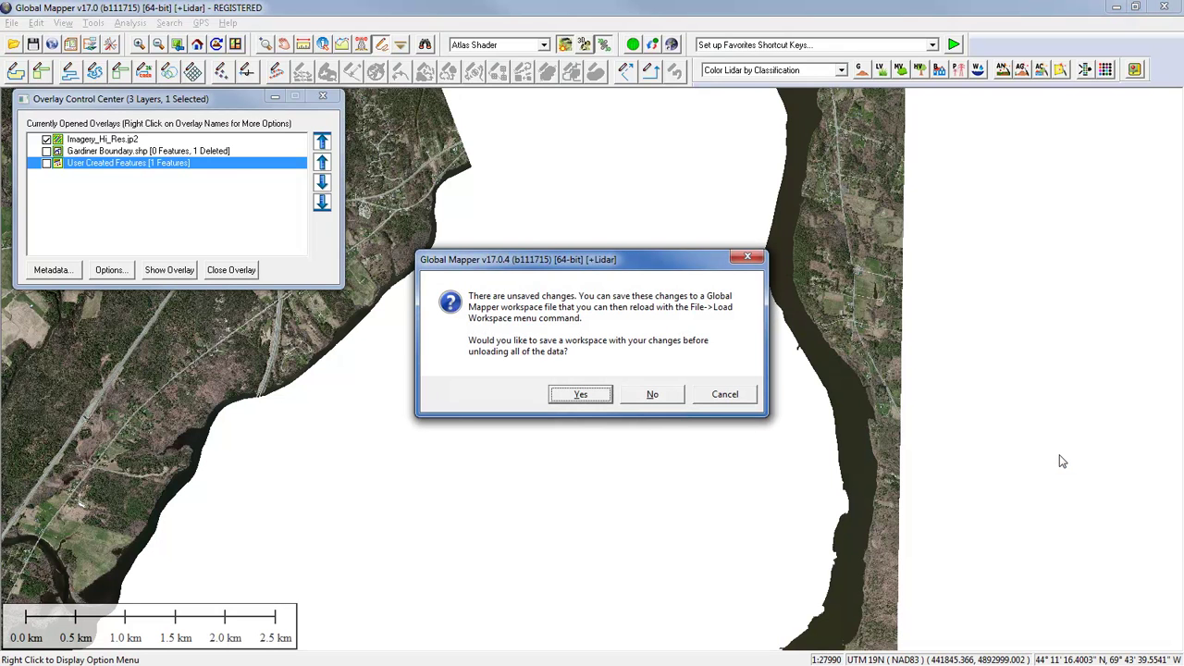
click(655, 396)
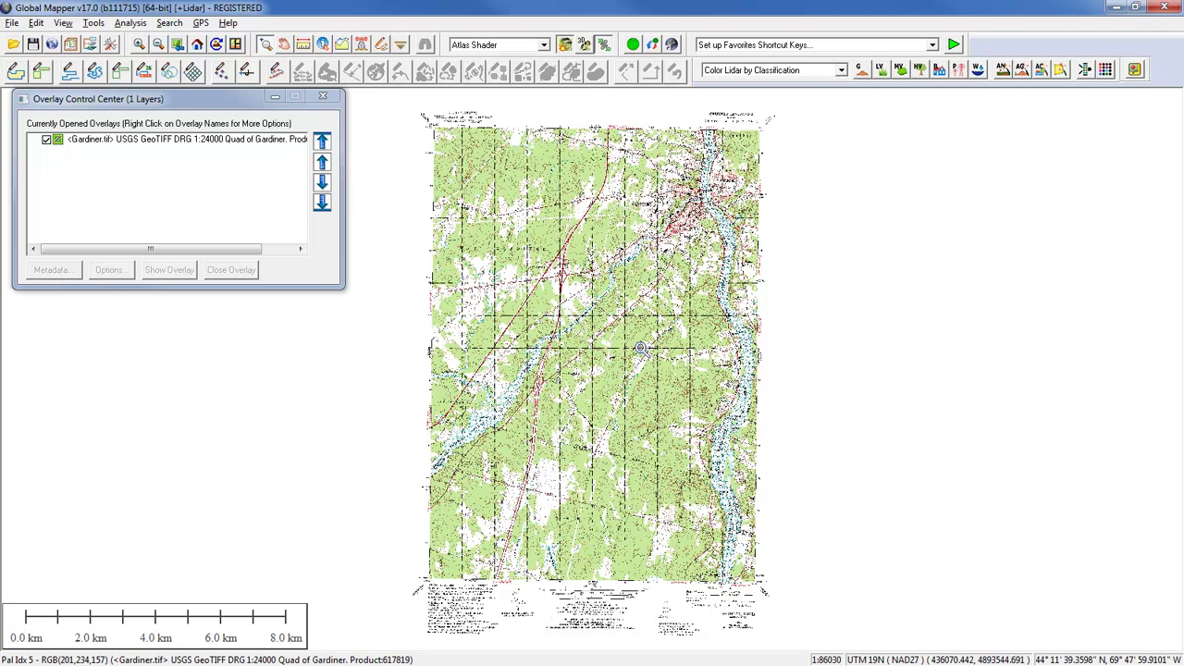
Examine the collar text and legend along the southern edge of the Gardiner.tif topographic map.
drag(858, 522, 672, 647)
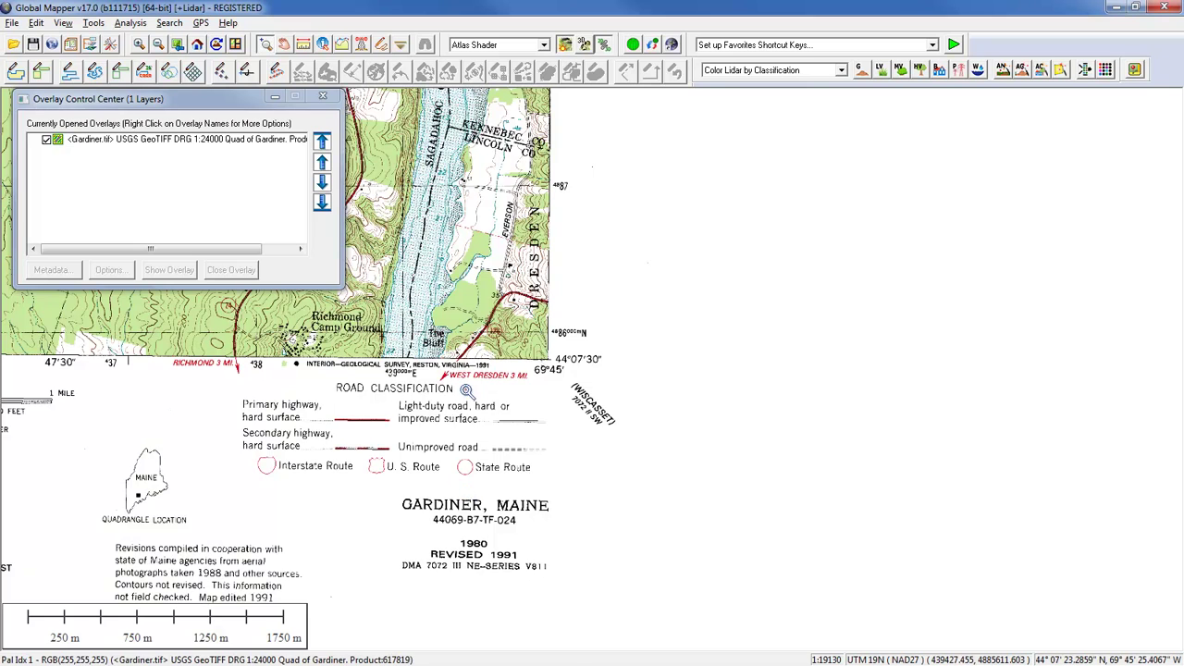
scroll(468, 391, down, 3)
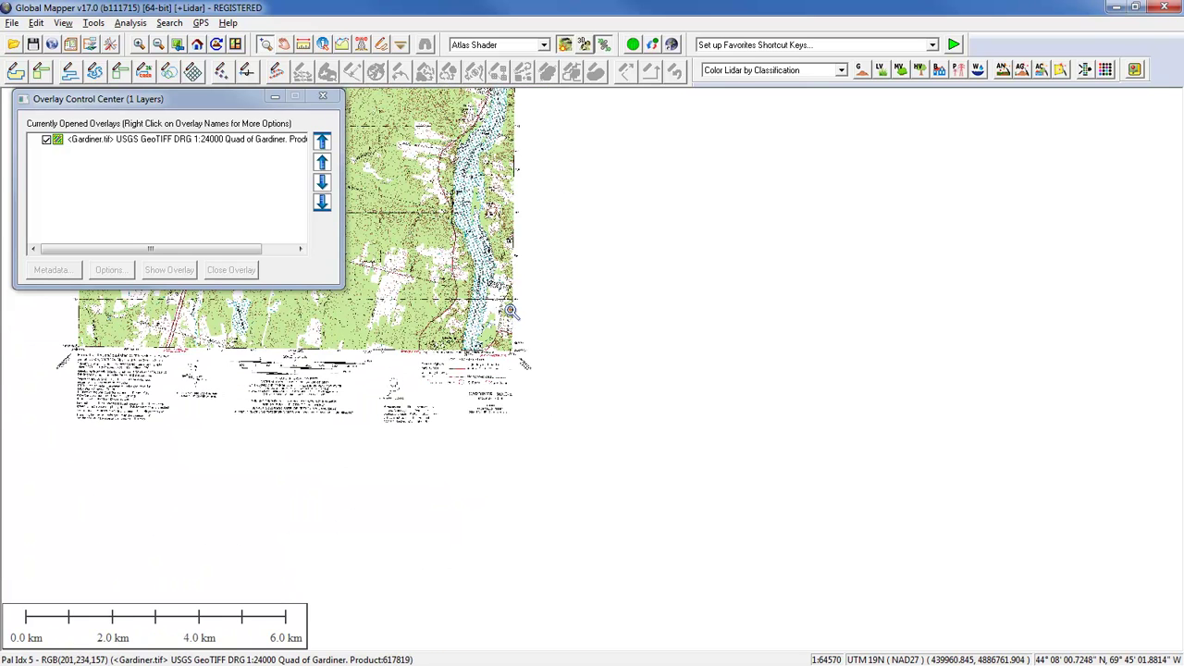
scroll(370, 398, up, 2)
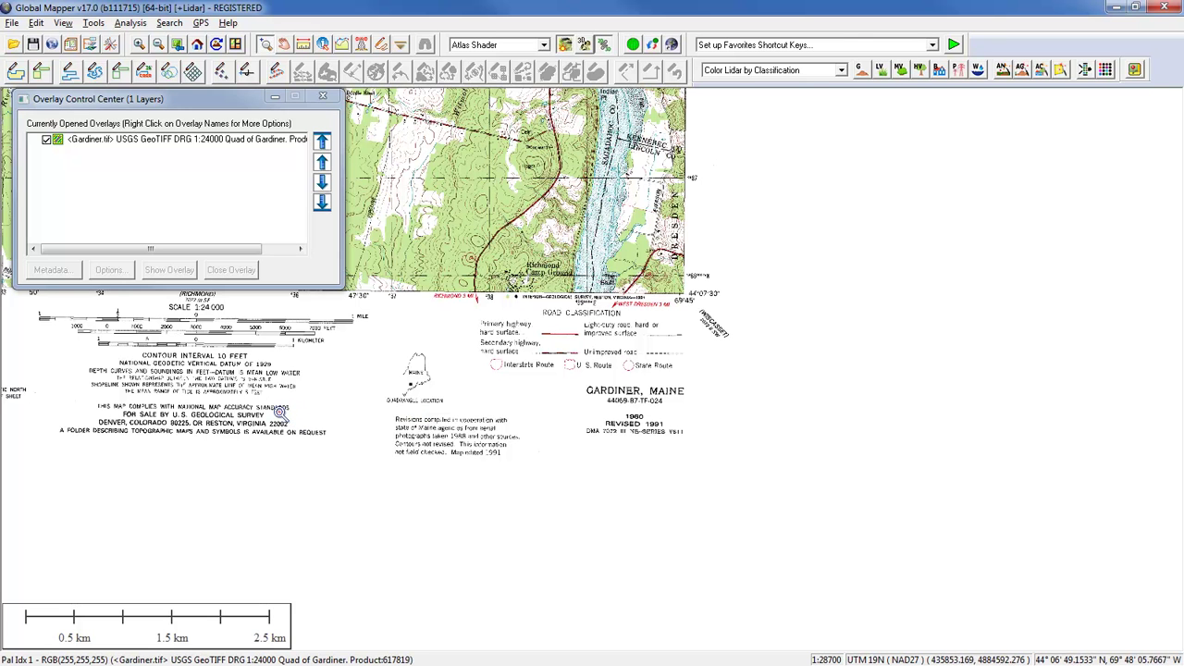
scroll(422, 359, down, 1)
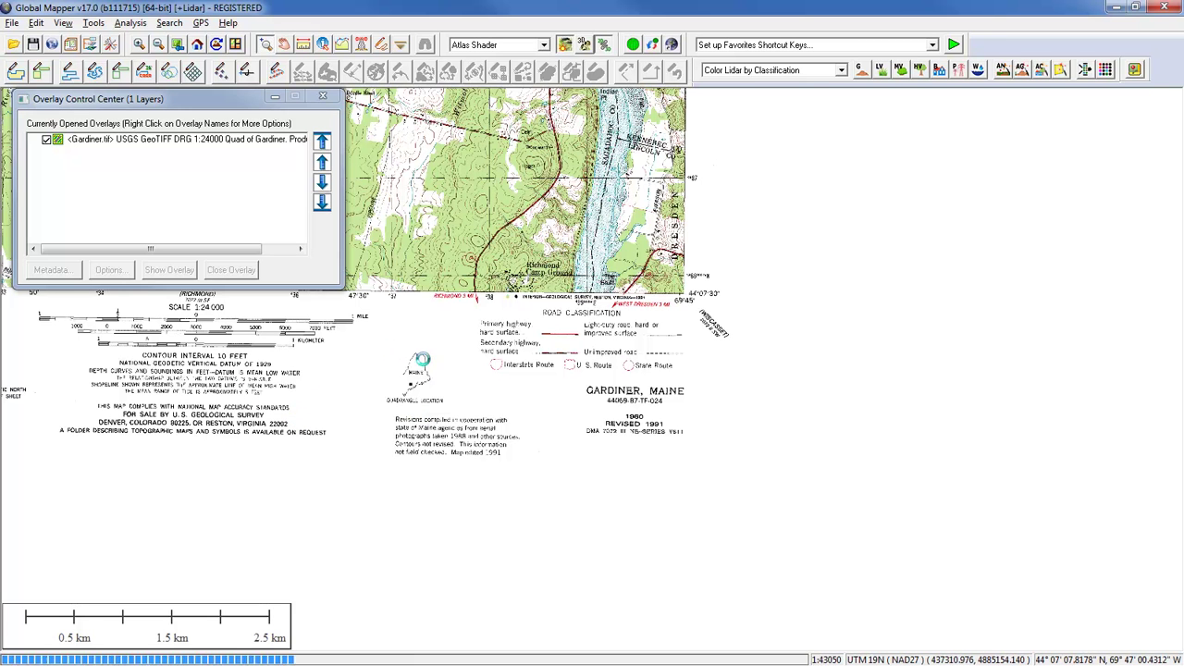
scroll(421, 359, down, 3)
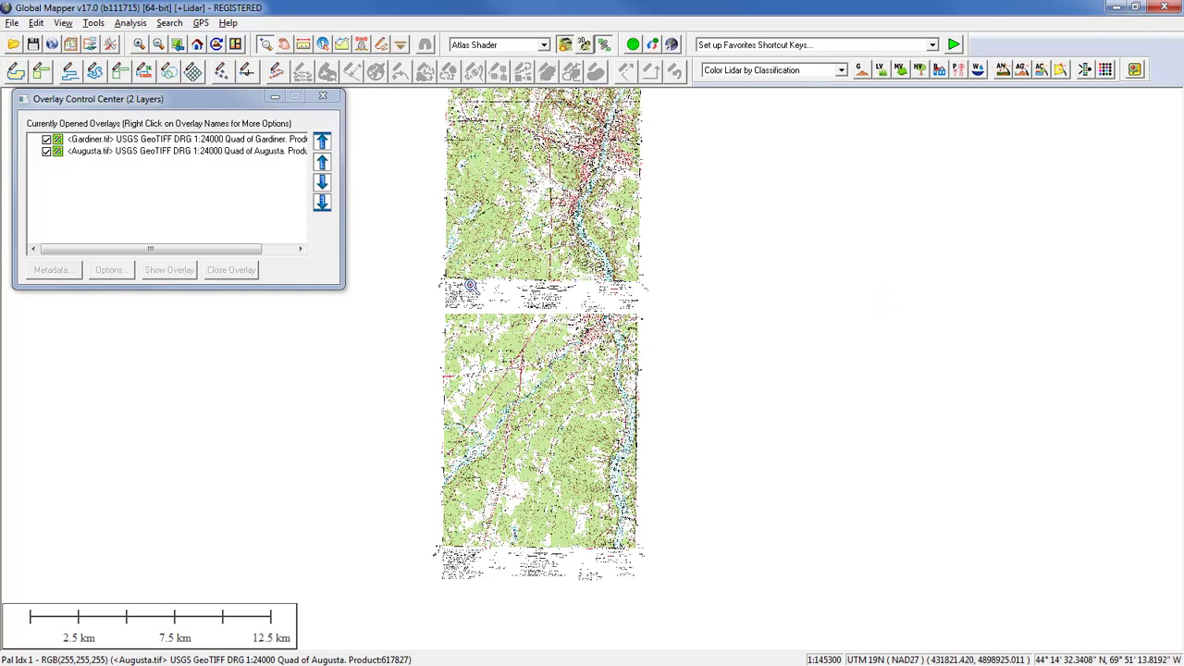
Inspect the seam between the two quads, toggling the Augusta.tif and Gardiner.tif layers to compare how their collars overlap.
drag(402, 232, 685, 346)
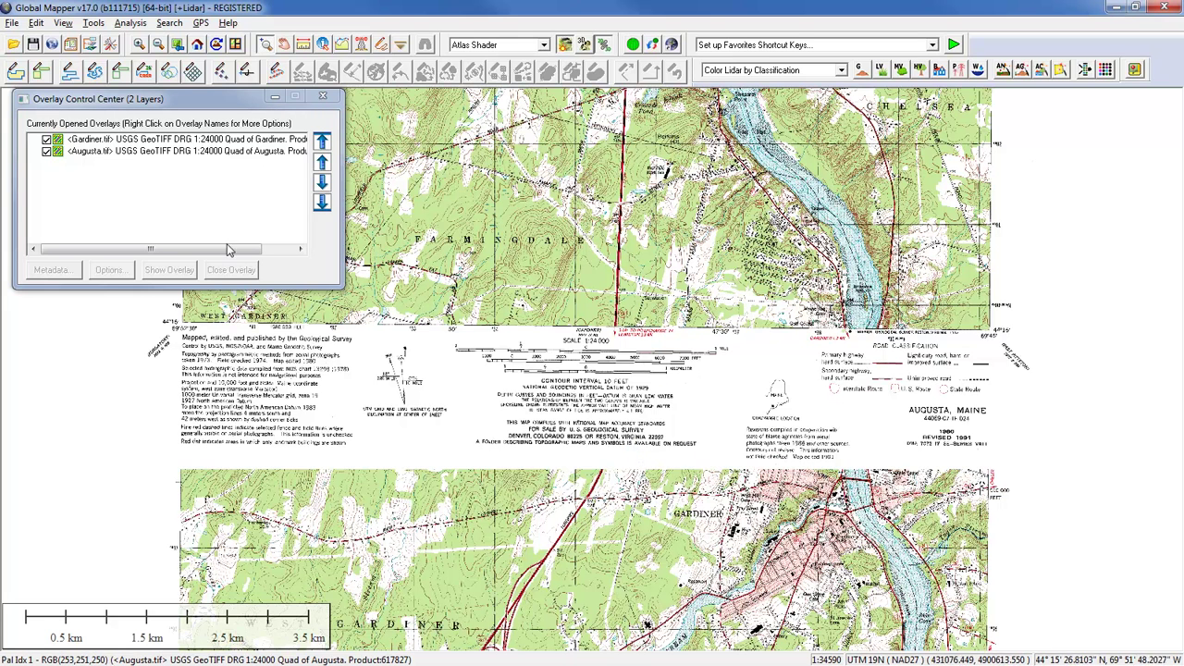
click(47, 152)
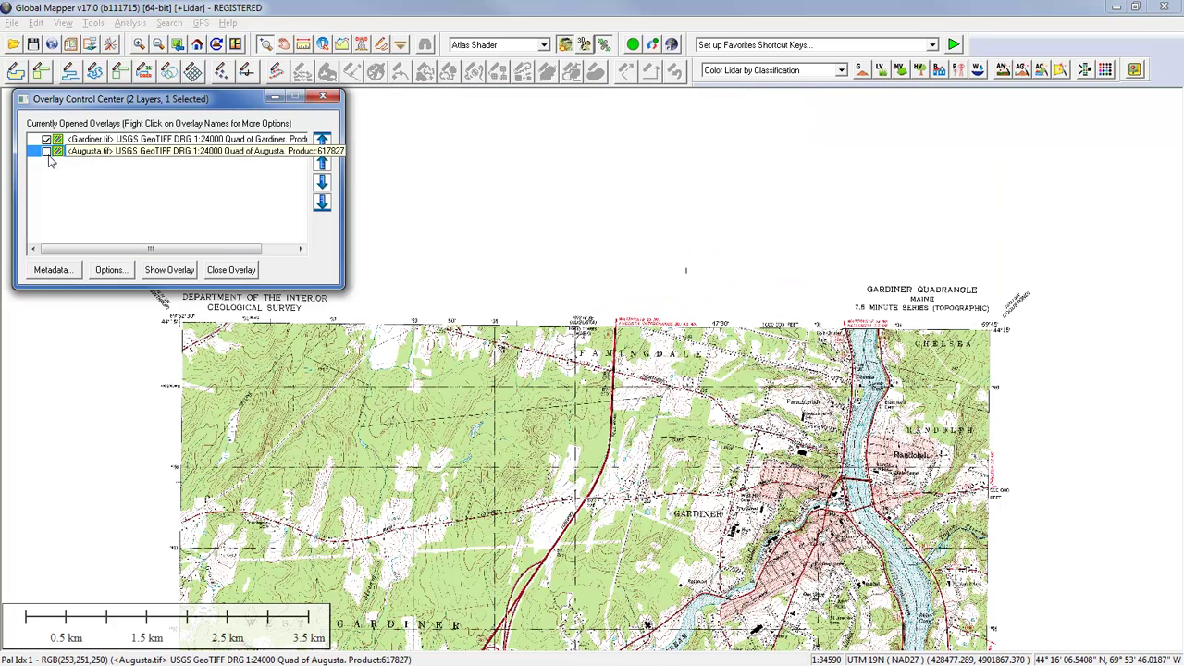
click(47, 154)
click(47, 139)
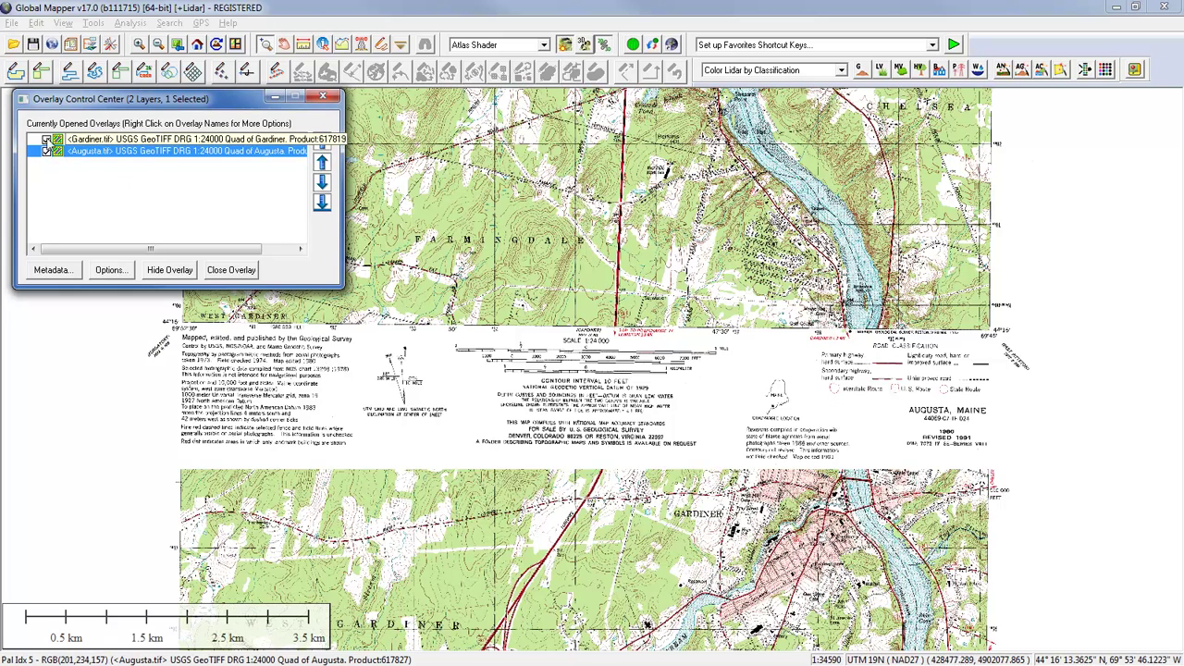
click(47, 140)
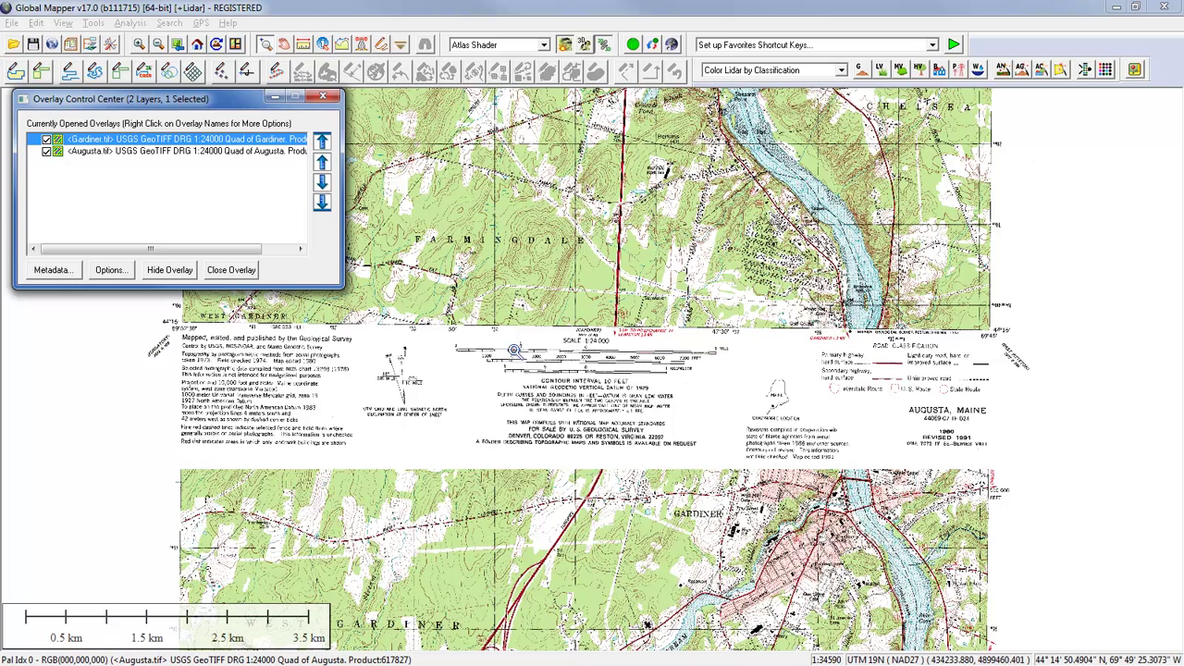
Apply automatic collar cropping (DRG/BSB/GeoPDF) to the Gardiner.tif and Augusta.tif layers together.
ctrl+click(127, 154)
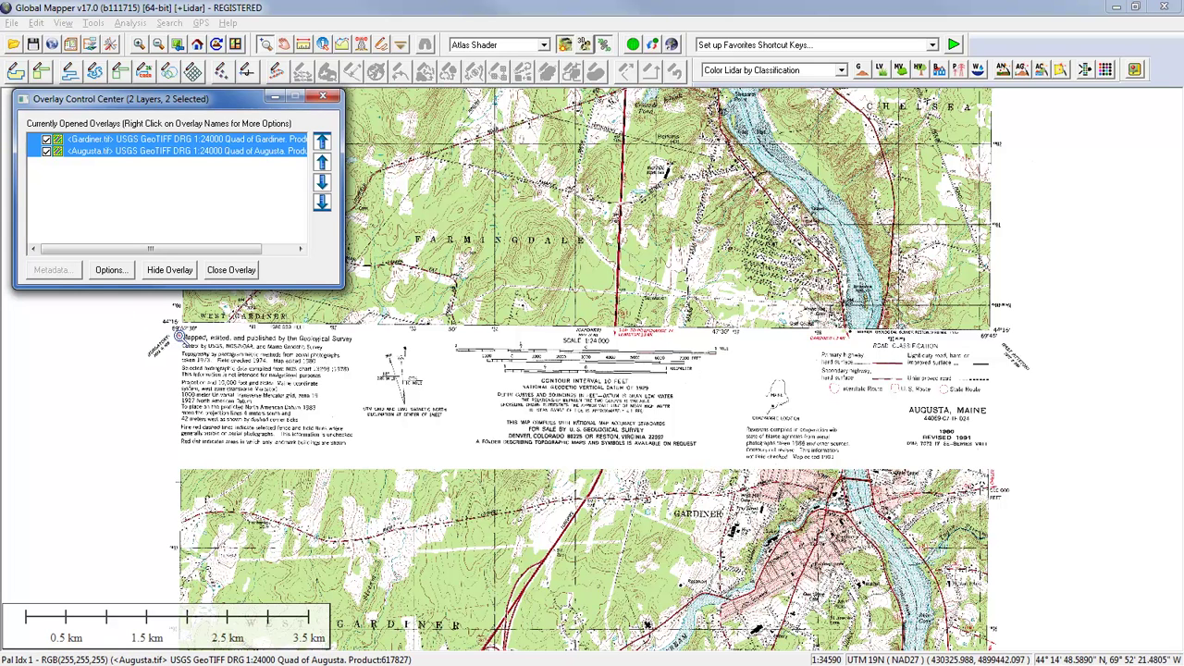
click(109, 270)
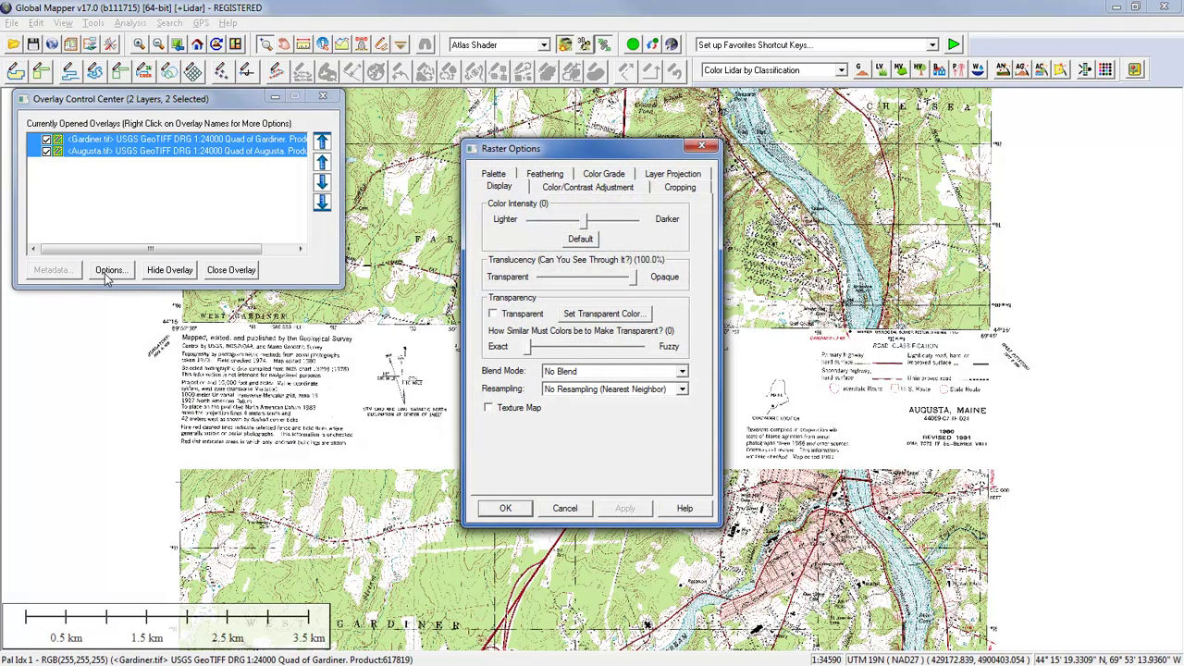
click(679, 189)
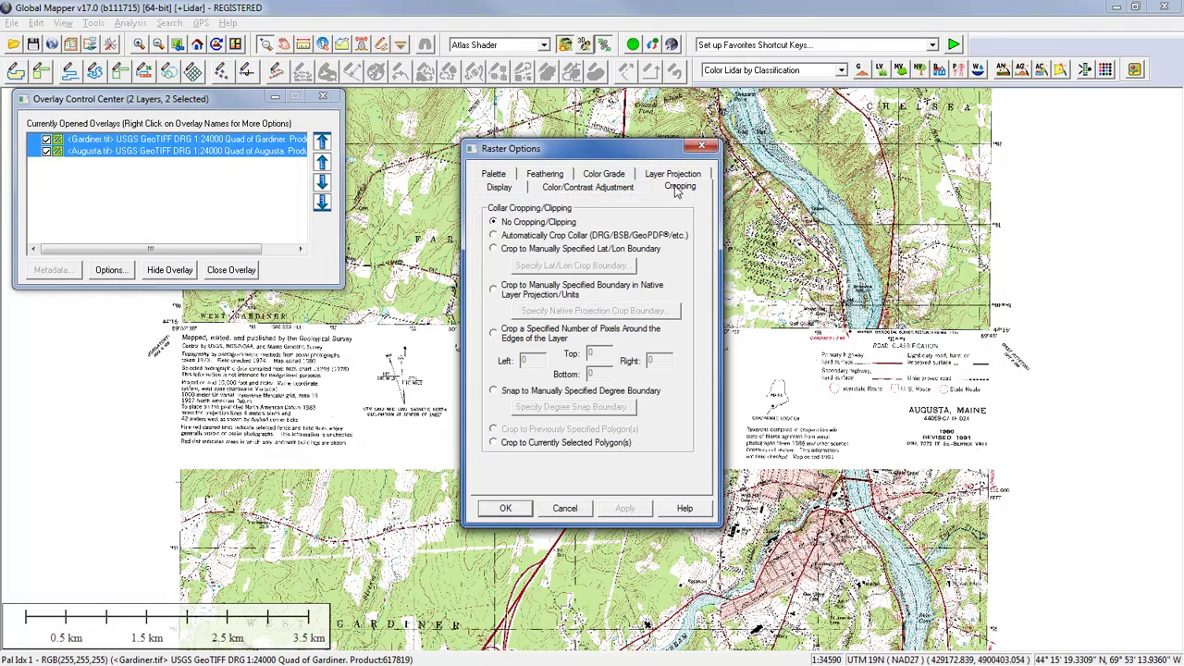
click(495, 237)
drag(542, 154, 132, 151)
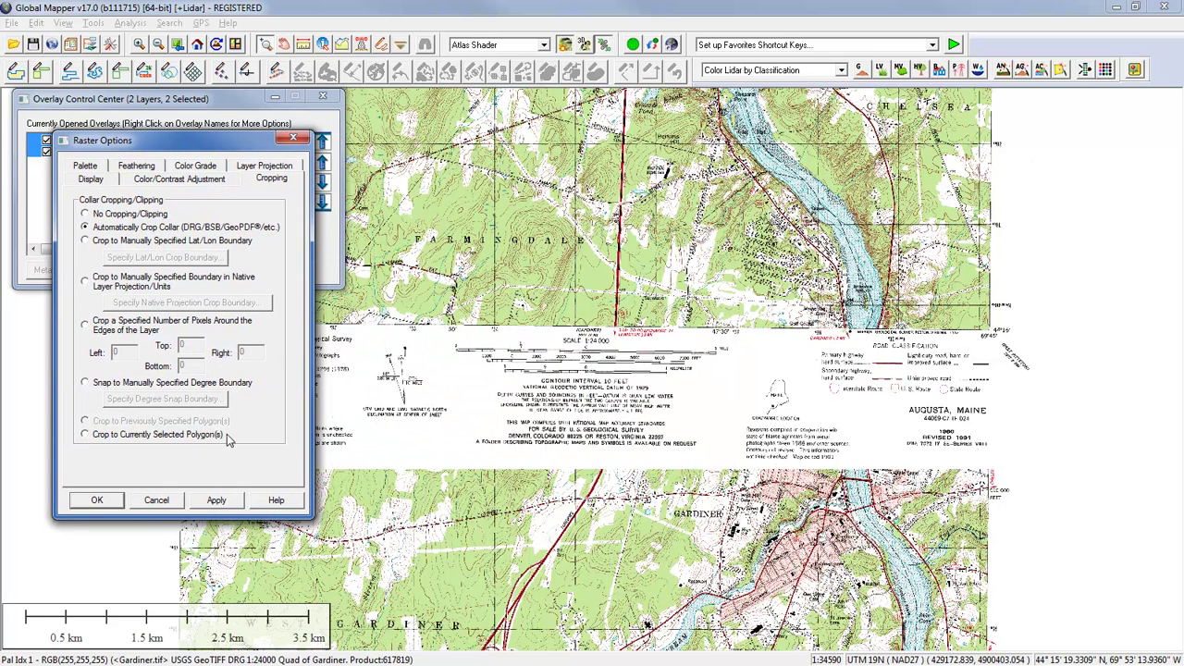
click(224, 500)
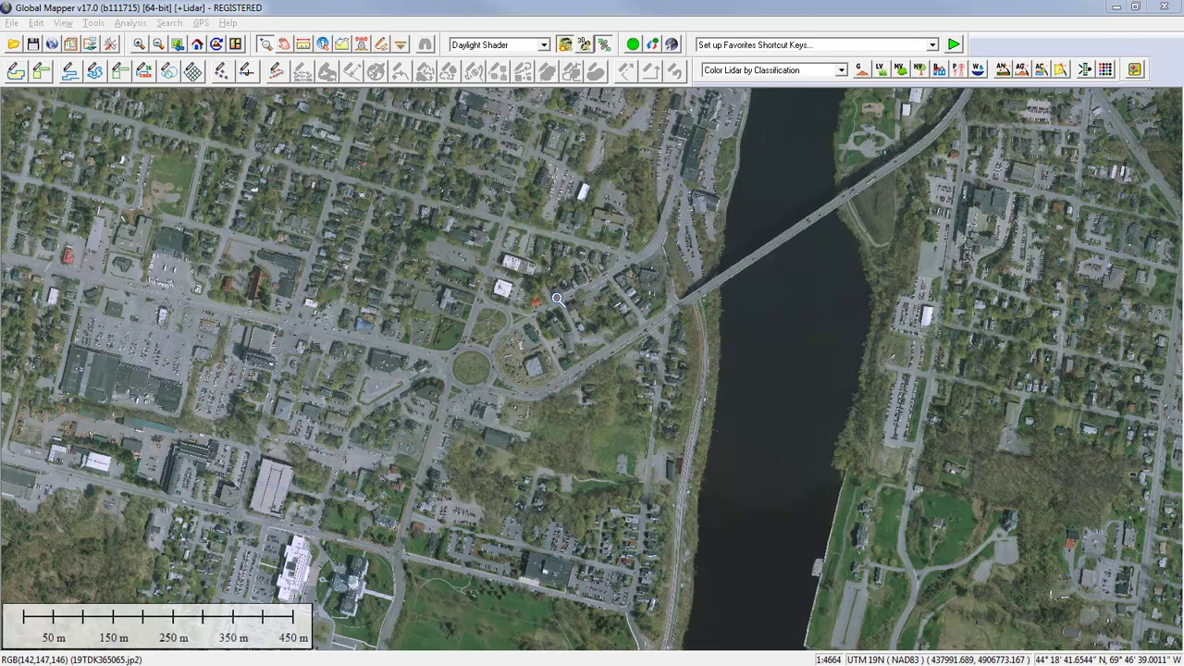
Open the overlay list and review the four aerial image tiles, toggling the 19TDK365050.jp2 layer off and on.
click(90, 45)
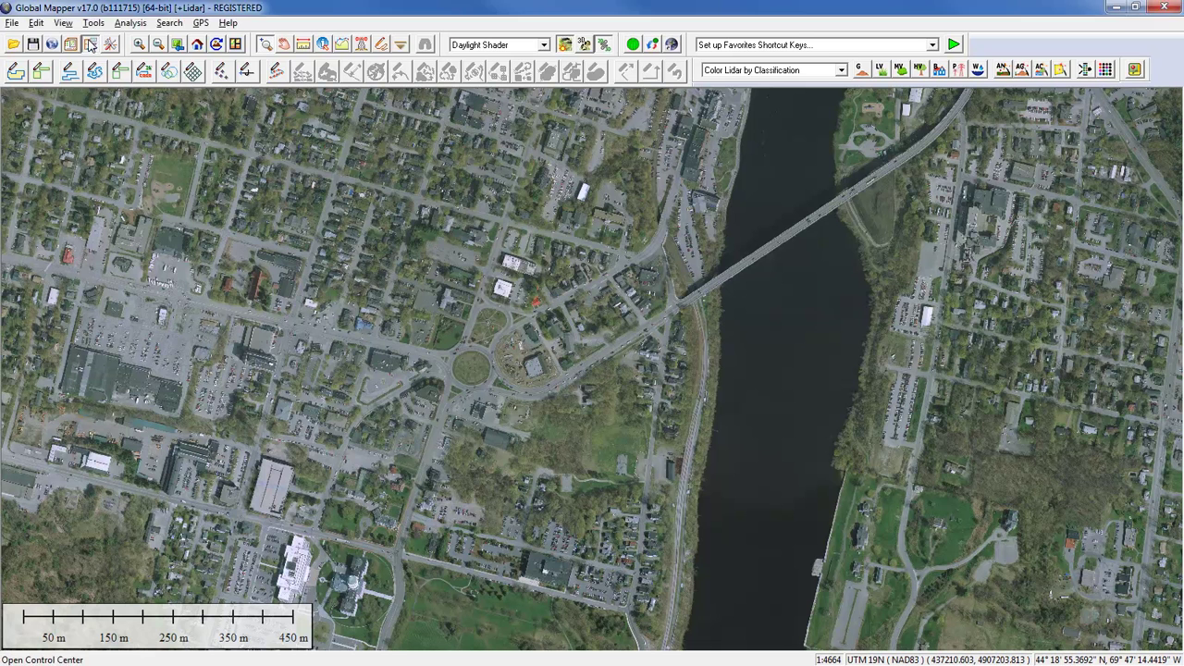
click(112, 175)
click(112, 163)
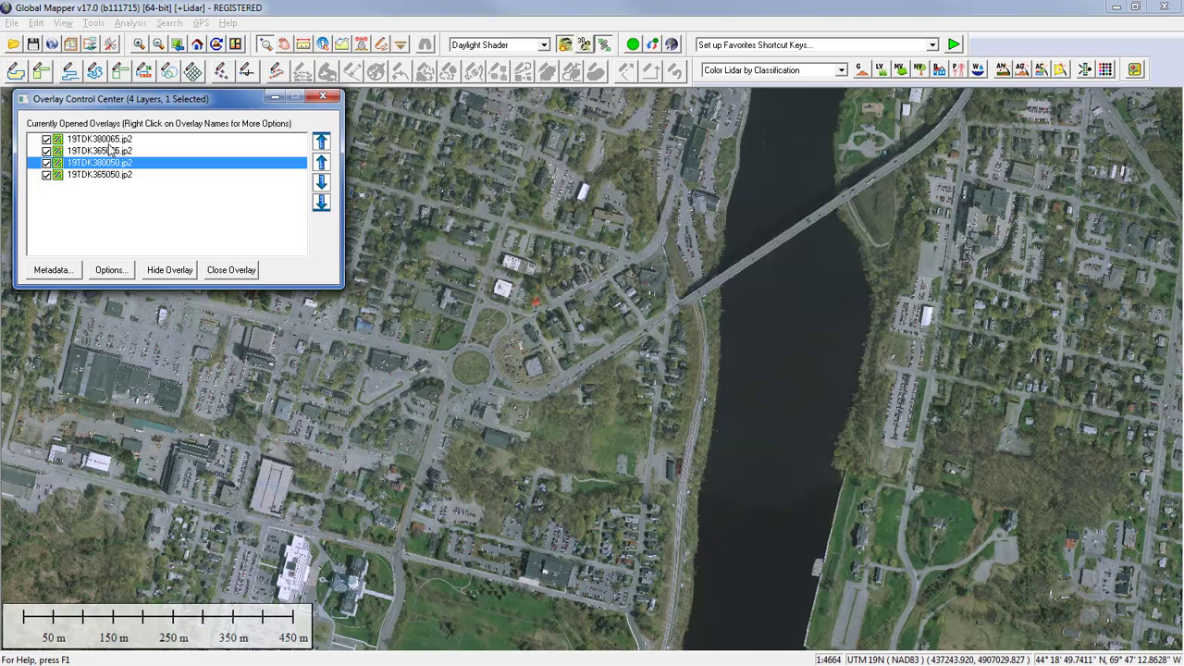
click(112, 140)
click(112, 151)
click(112, 163)
click(112, 175)
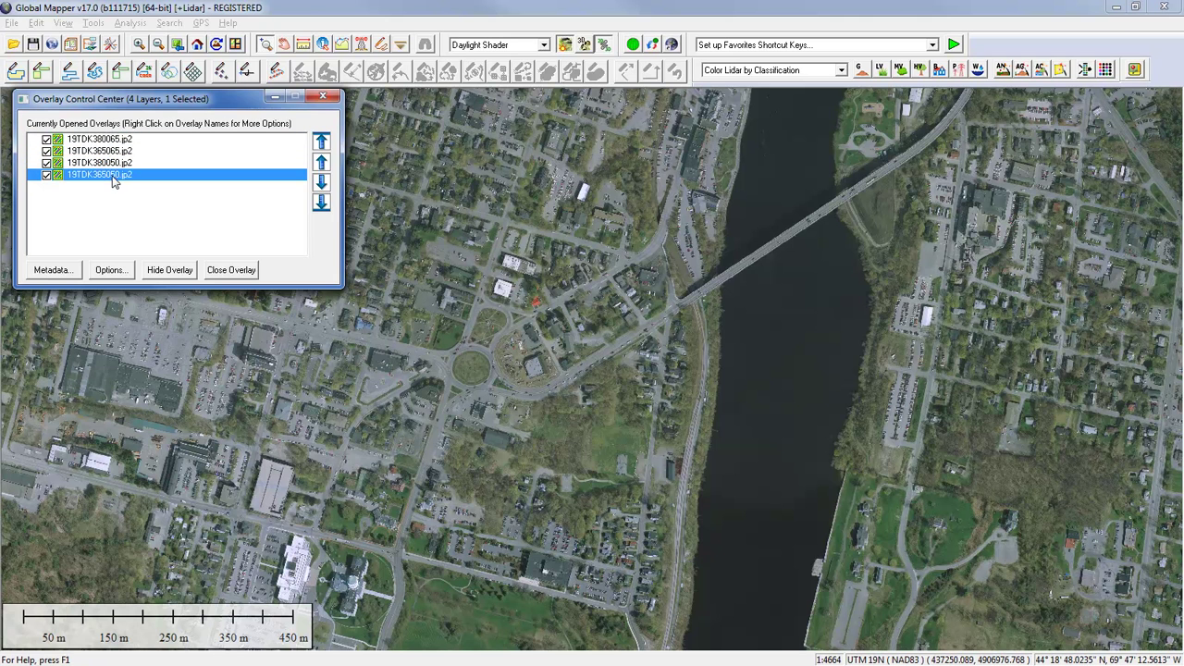
click(112, 163)
click(112, 150)
click(112, 139)
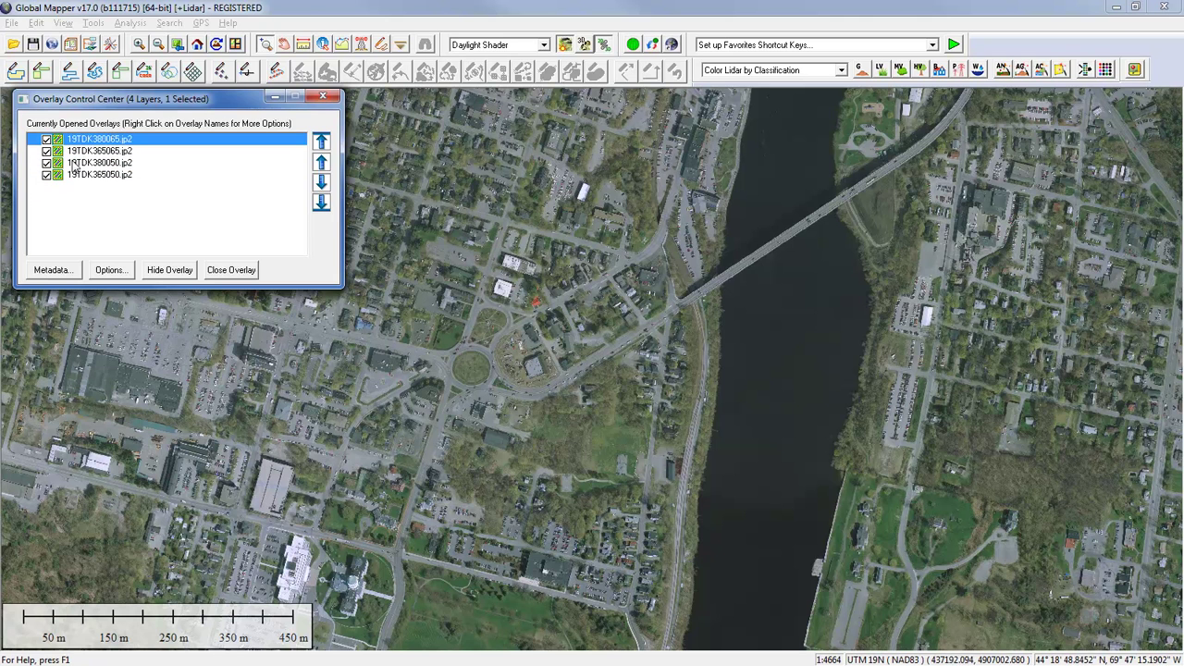
click(46, 175)
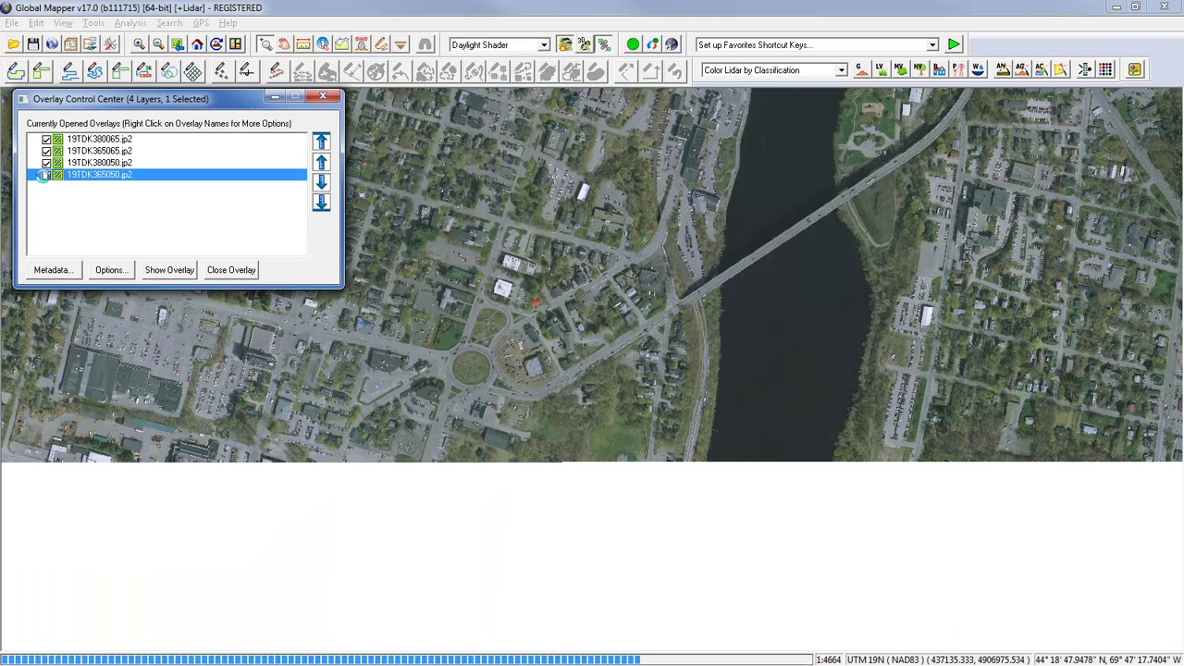
click(46, 176)
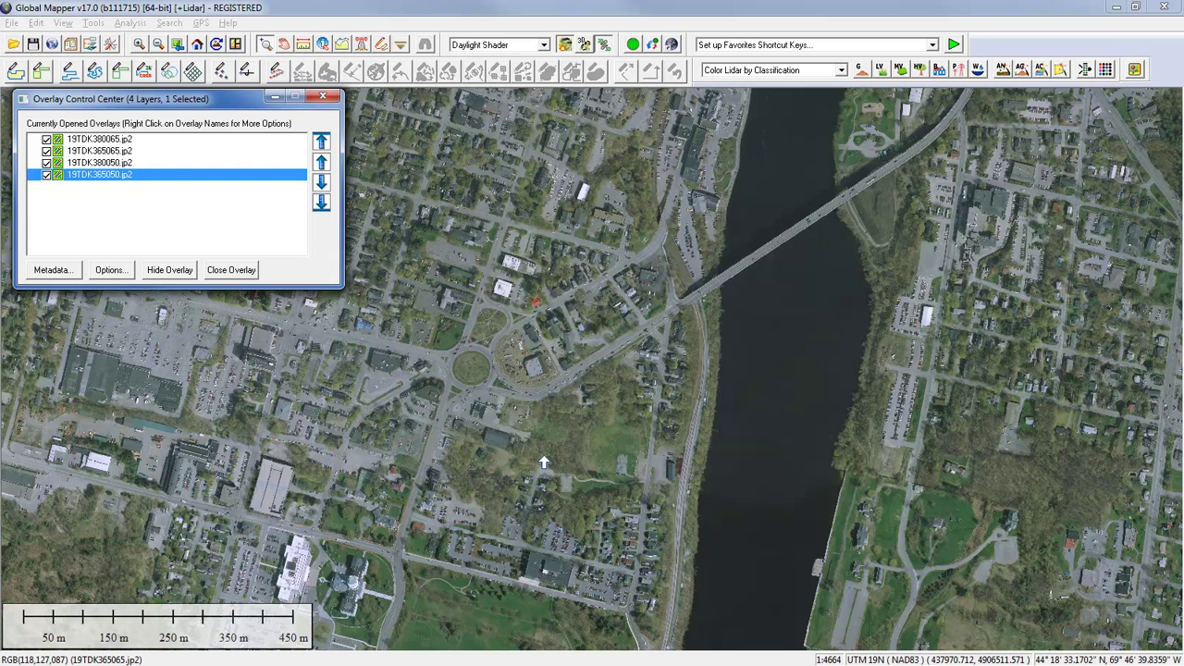
Review the general export options for a JPG2000 raster export of the loaded tiles, and close them without exporting.
click(12, 22)
mouse_move(63, 298)
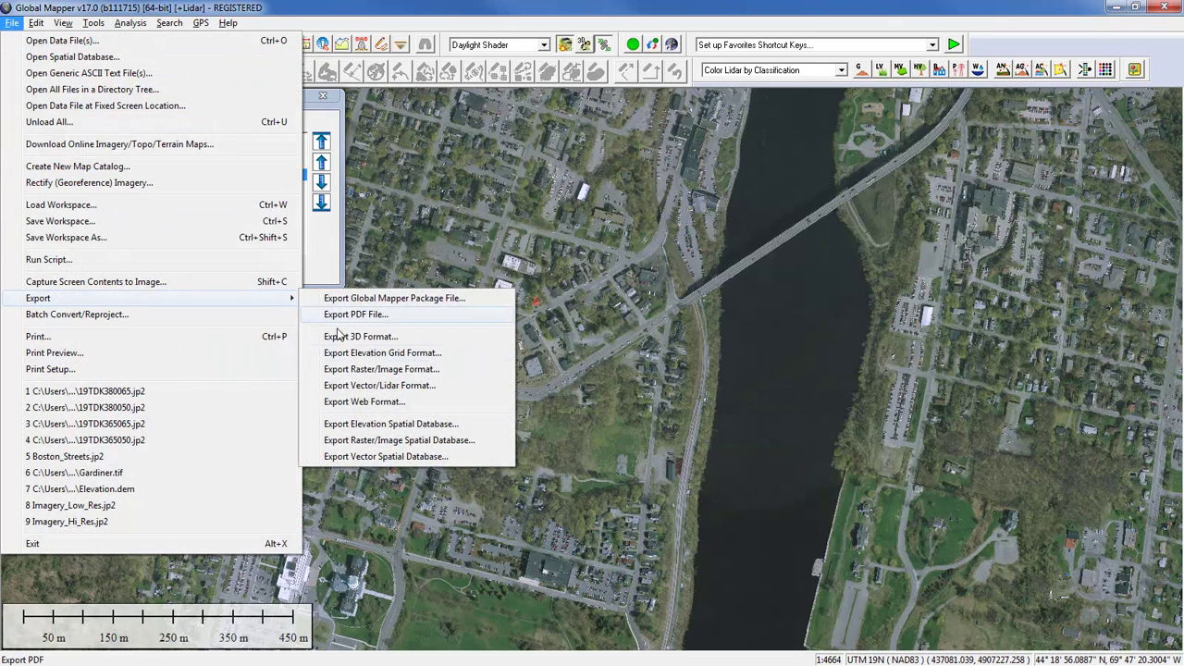
click(385, 370)
click(564, 359)
drag(723, 448, 720, 432)
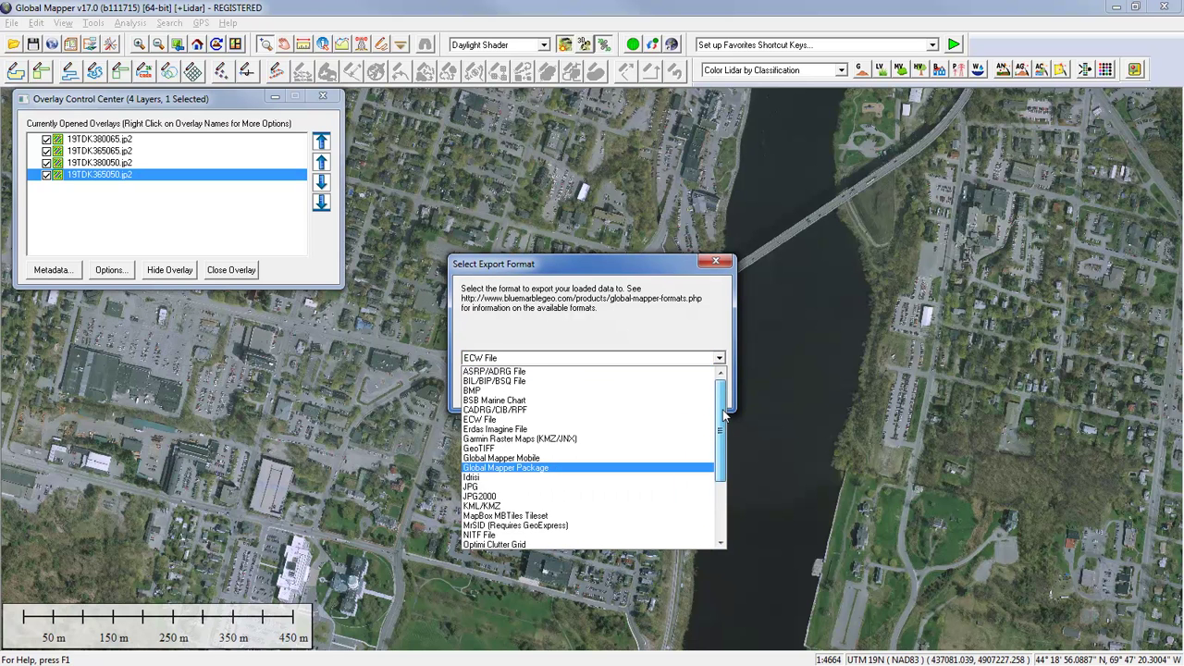
click(594, 499)
click(561, 396)
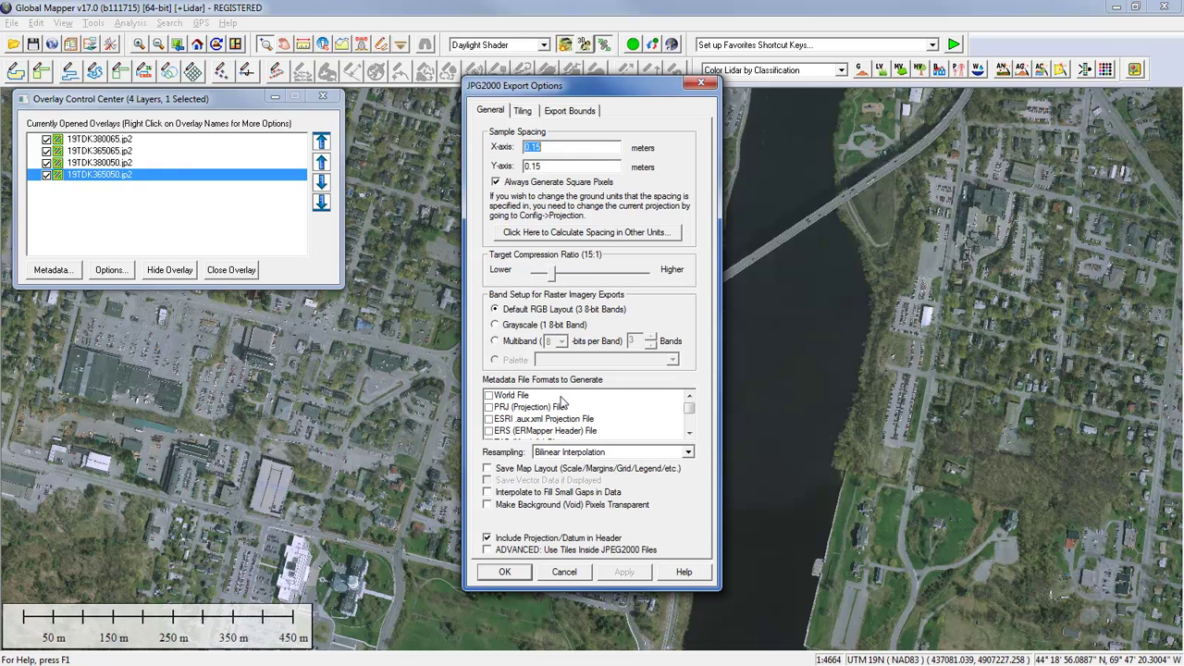
click(563, 572)
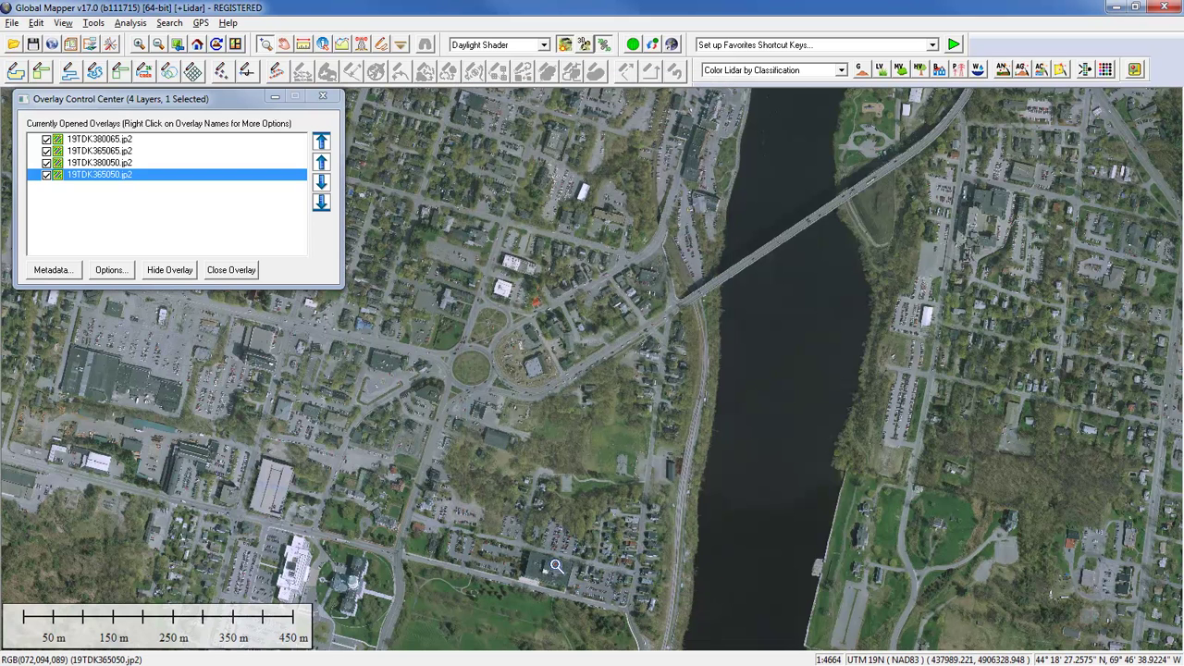
Select each of the four image tiles in turn and review the layer commands available for 19TDK365050.jp2, including exporting it.
click(85, 163)
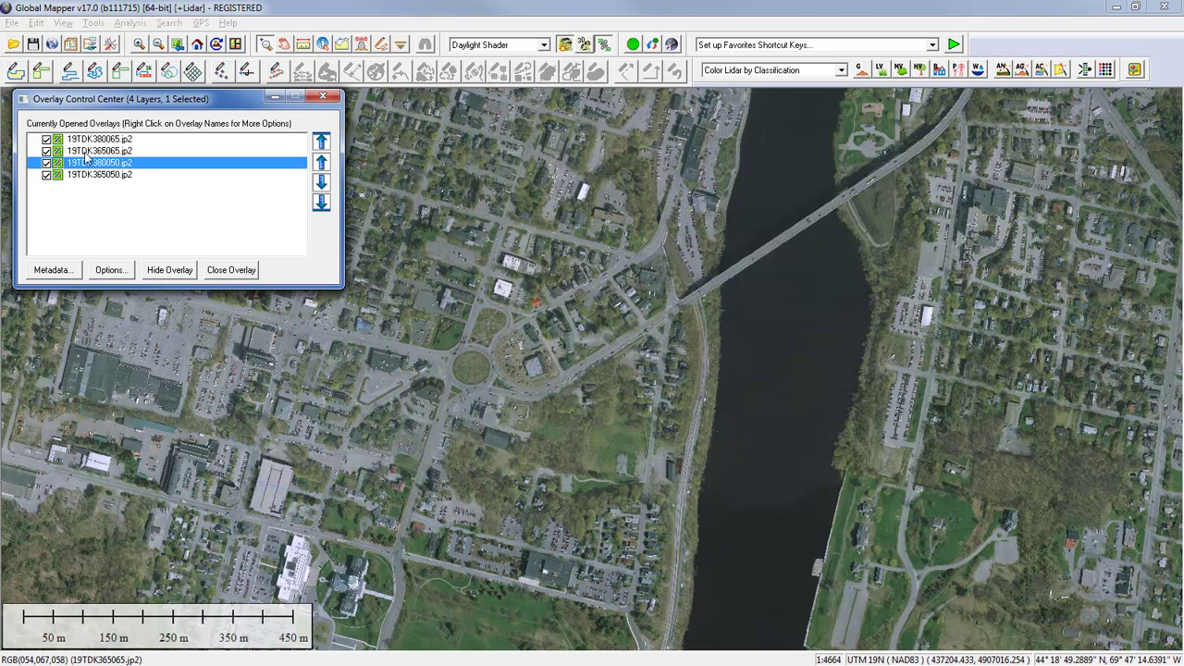
click(85, 151)
click(91, 139)
click(55, 174)
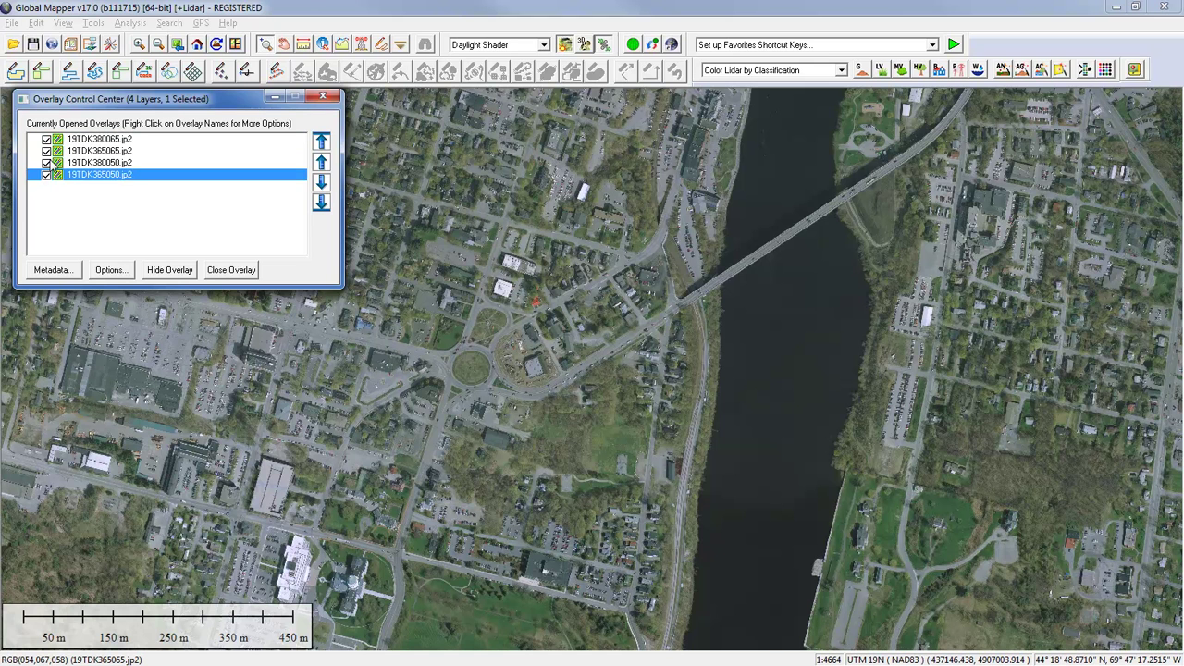
right_click(73, 175)
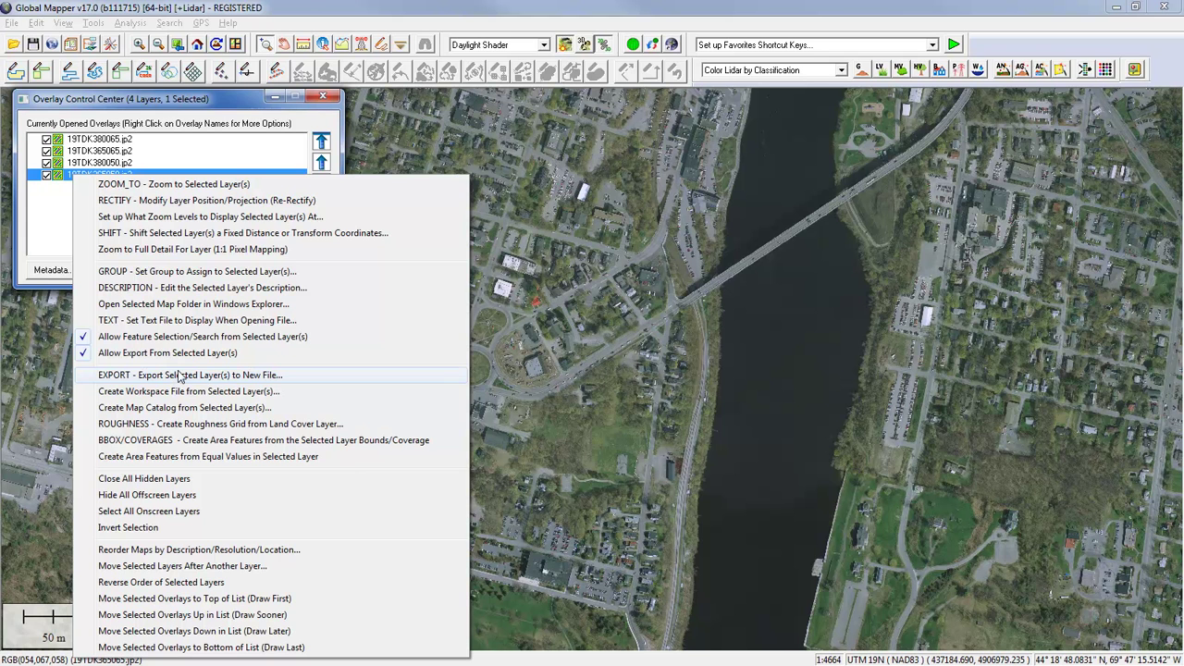
click(224, 103)
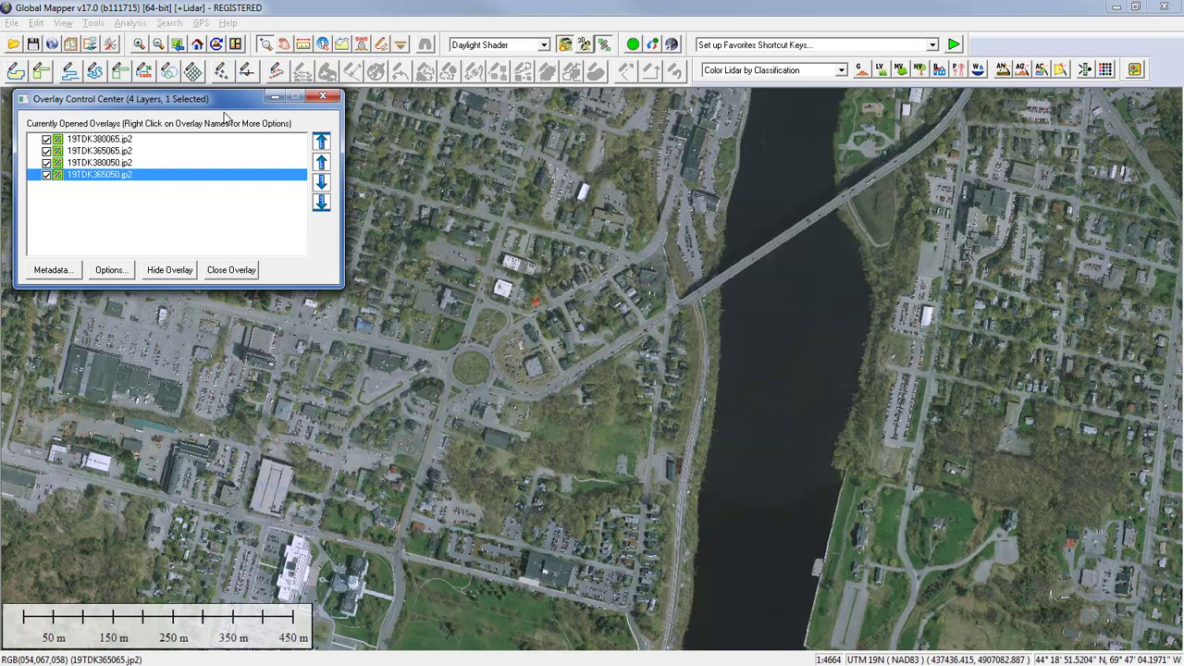
Start a raster export of the loaded tiles in JPG2000 format and bring up its tiling settings.
click(10, 24)
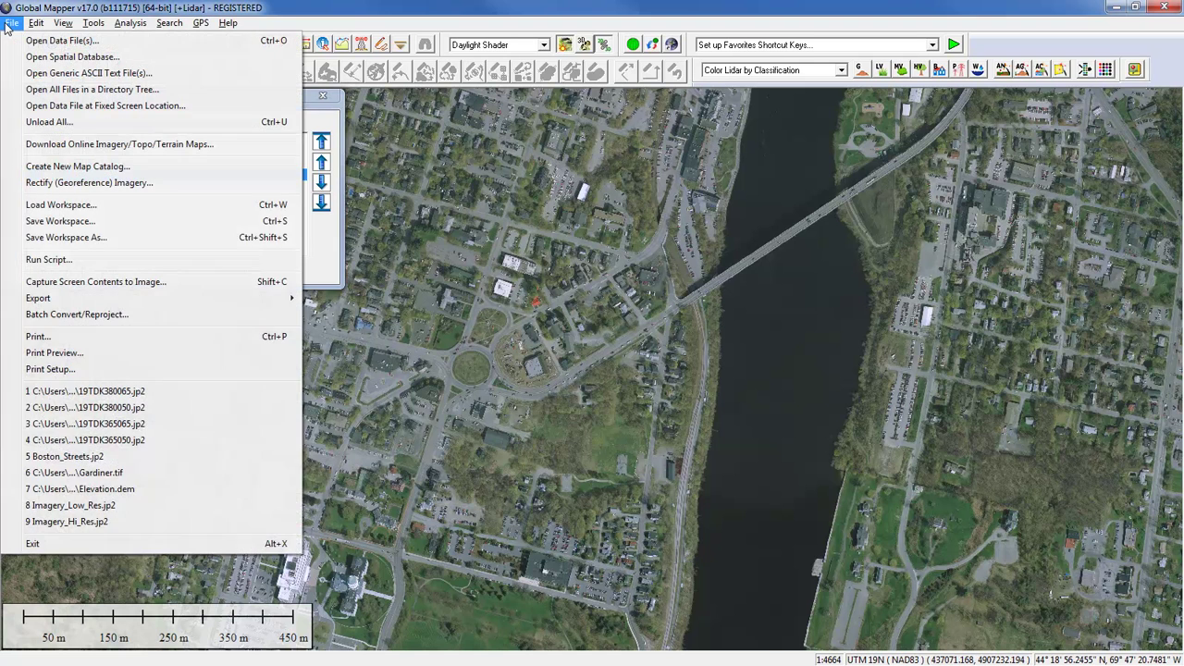
mouse_move(92, 300)
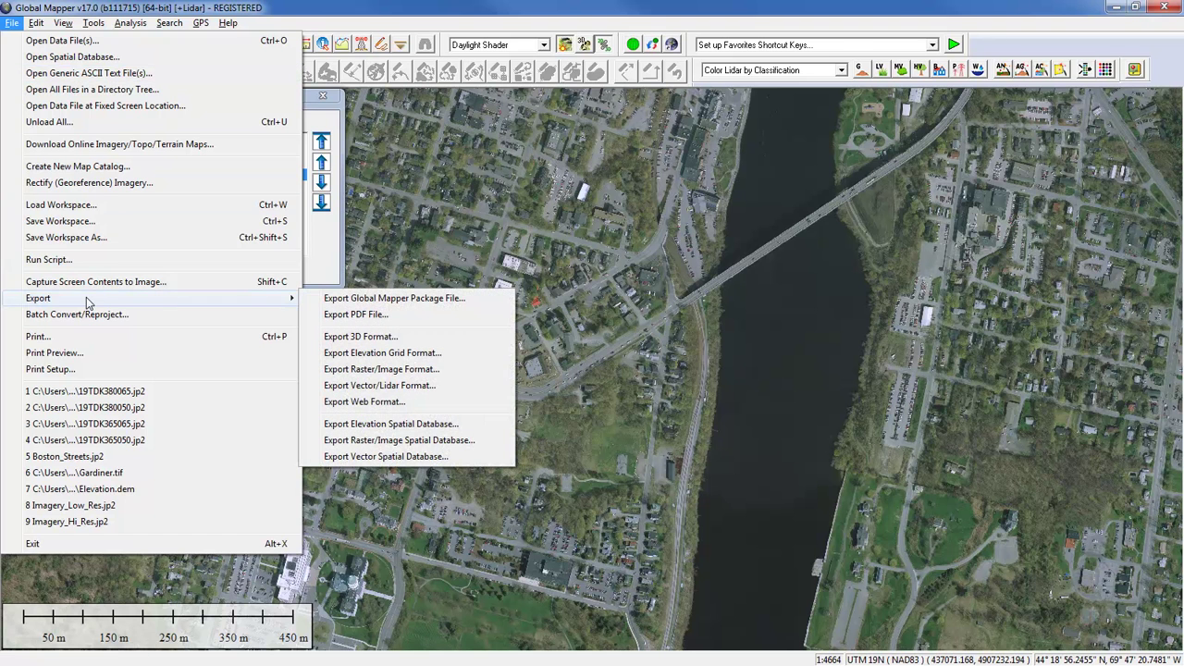
click(381, 369)
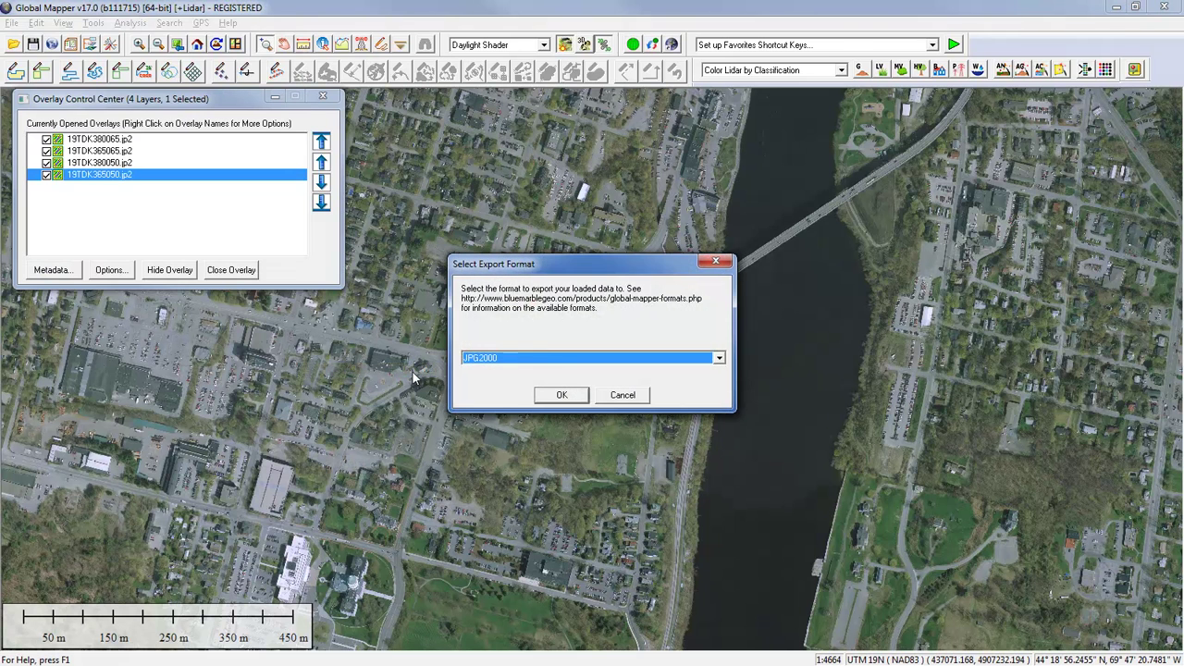
click(581, 396)
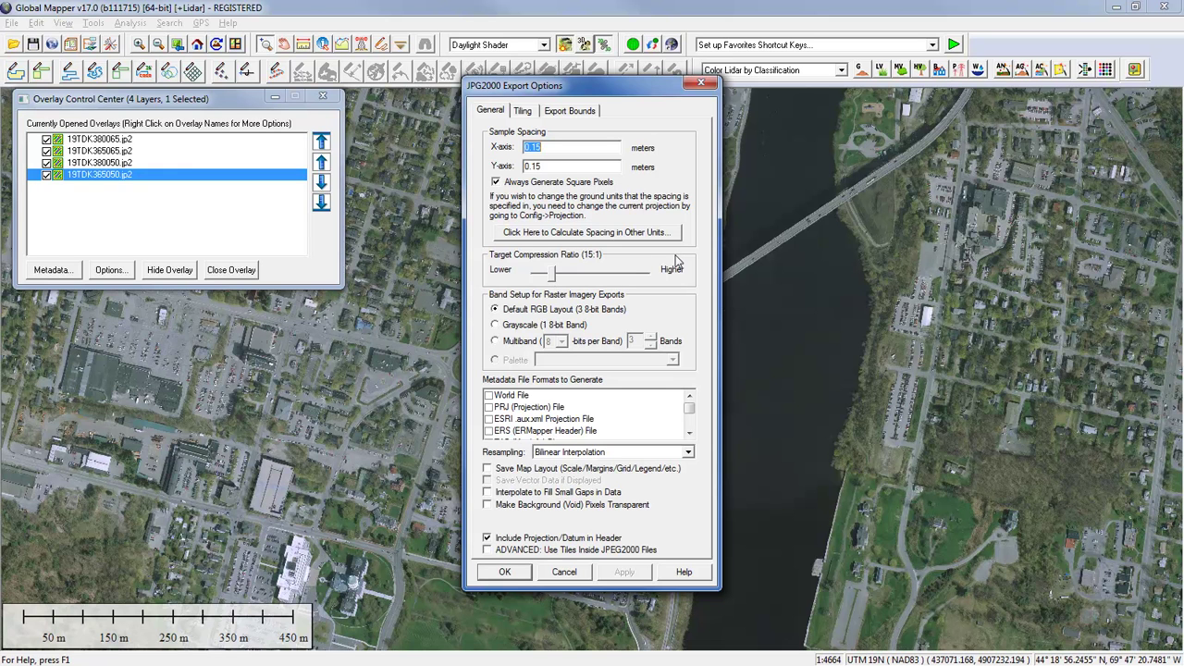
click(522, 111)
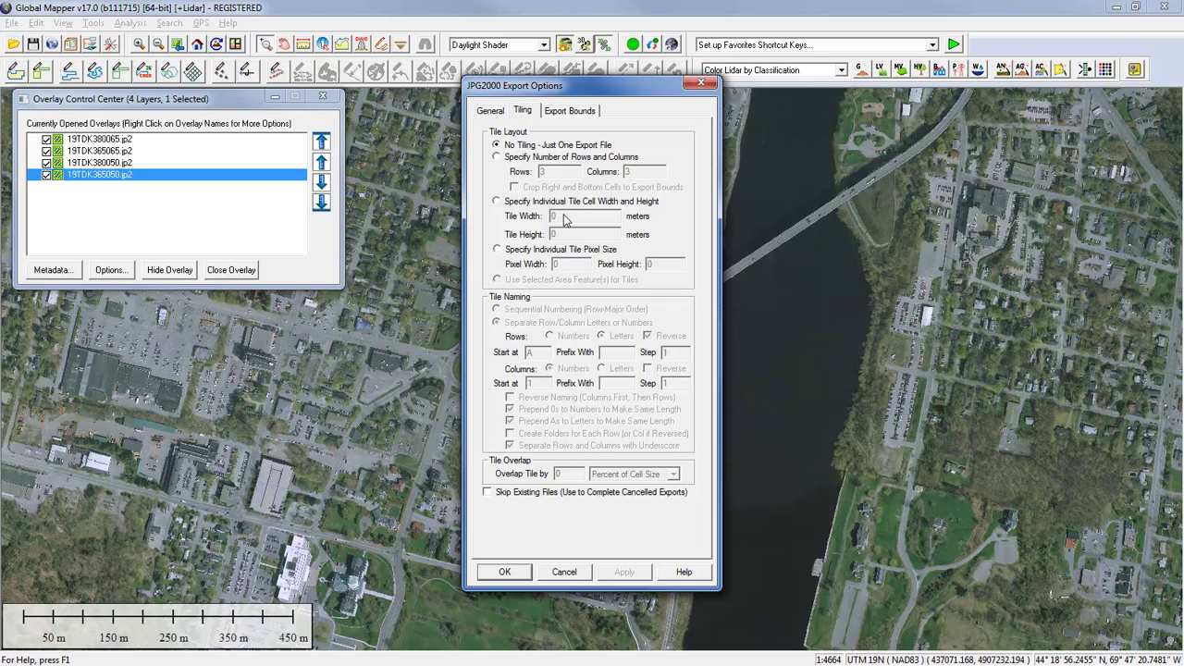
Examine tiling by rows and columns, by individual cell width and height, and the tile overlap units, and cancel the export.
click(497, 157)
click(499, 202)
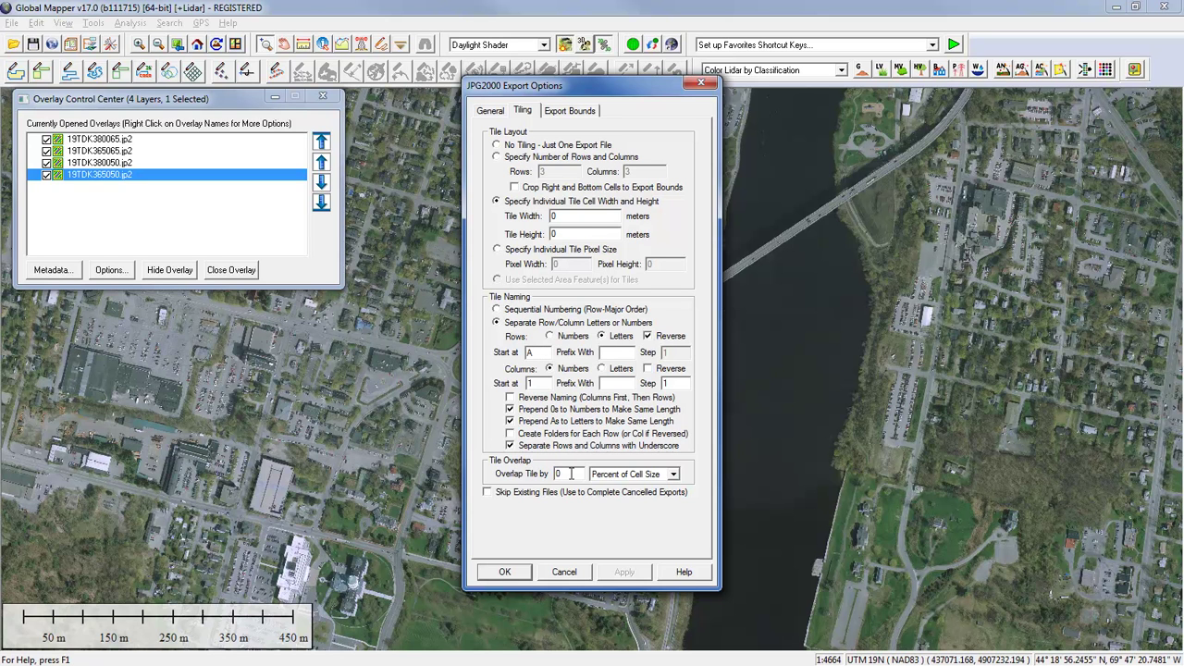
click(603, 474)
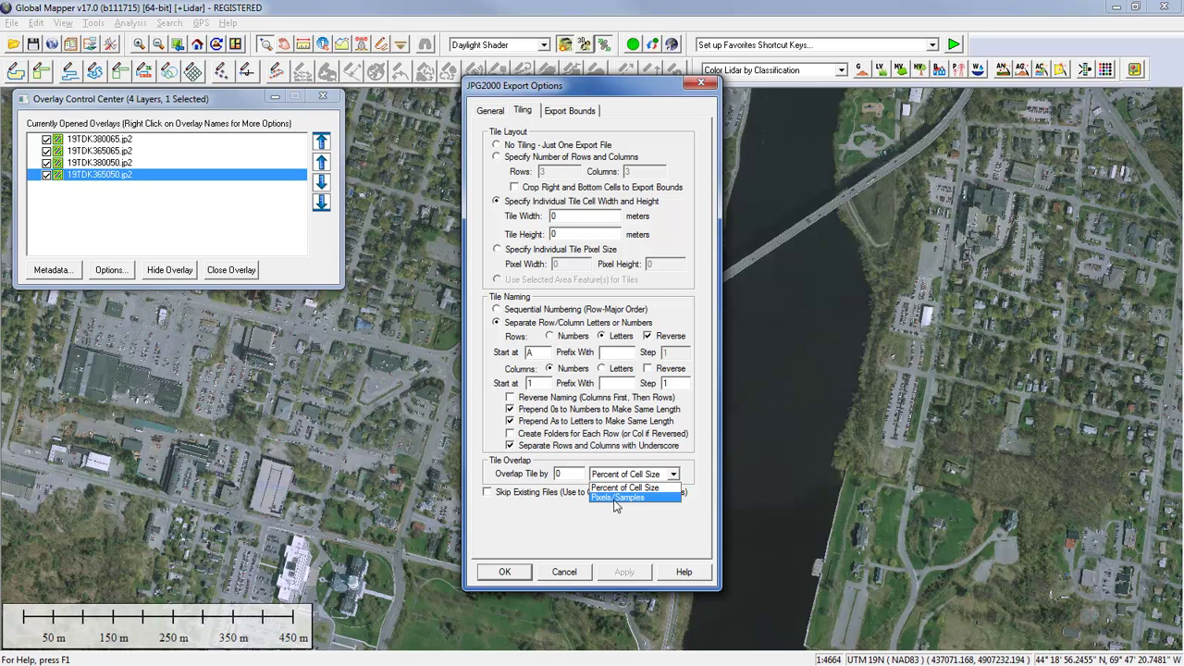
click(502, 159)
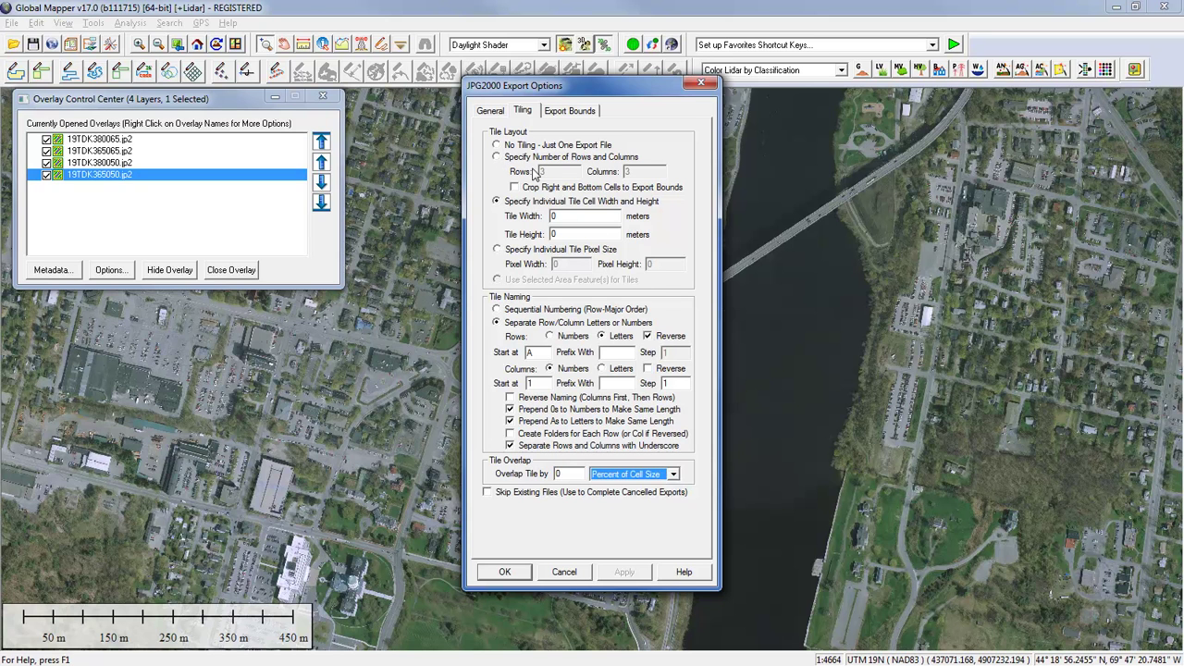
click(497, 157)
drag(552, 171, 535, 172)
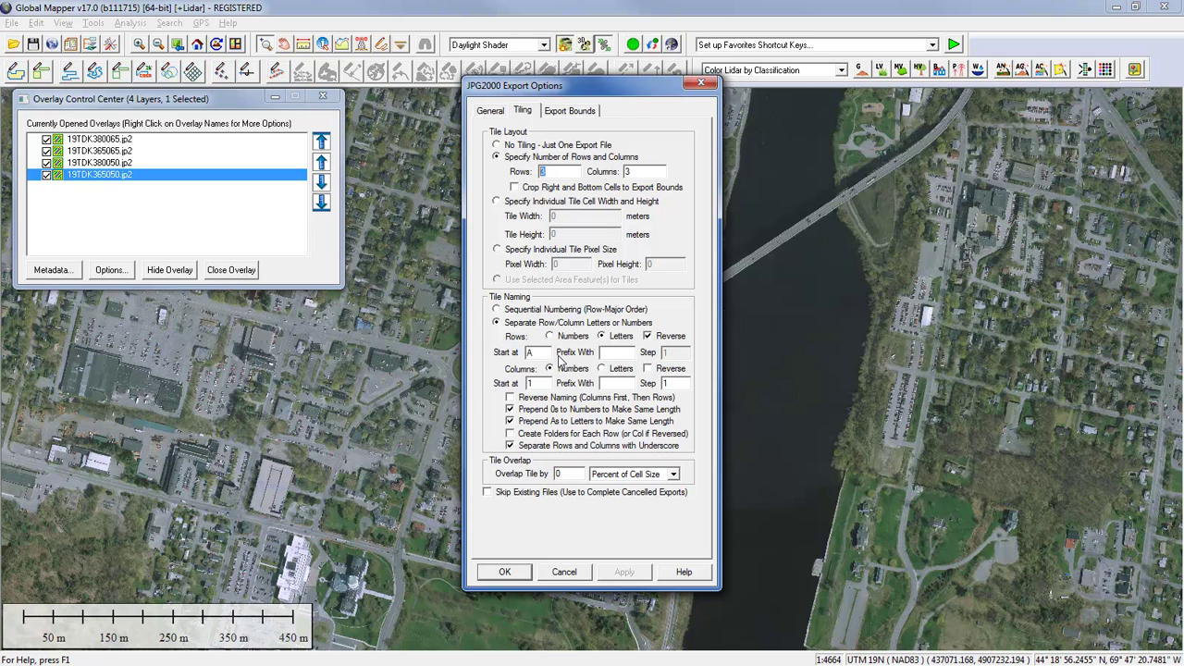
click(572, 571)
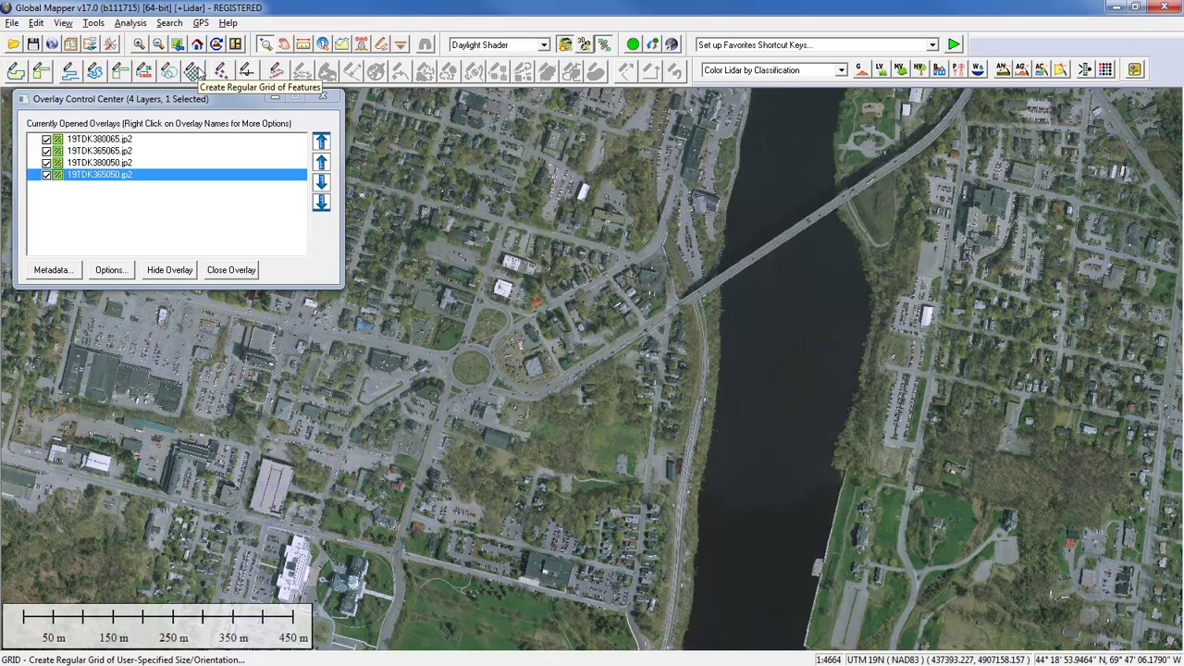
Start a regular grid of features anchored northwest of the roundabout, bringing up the grid setup.
click(194, 72)
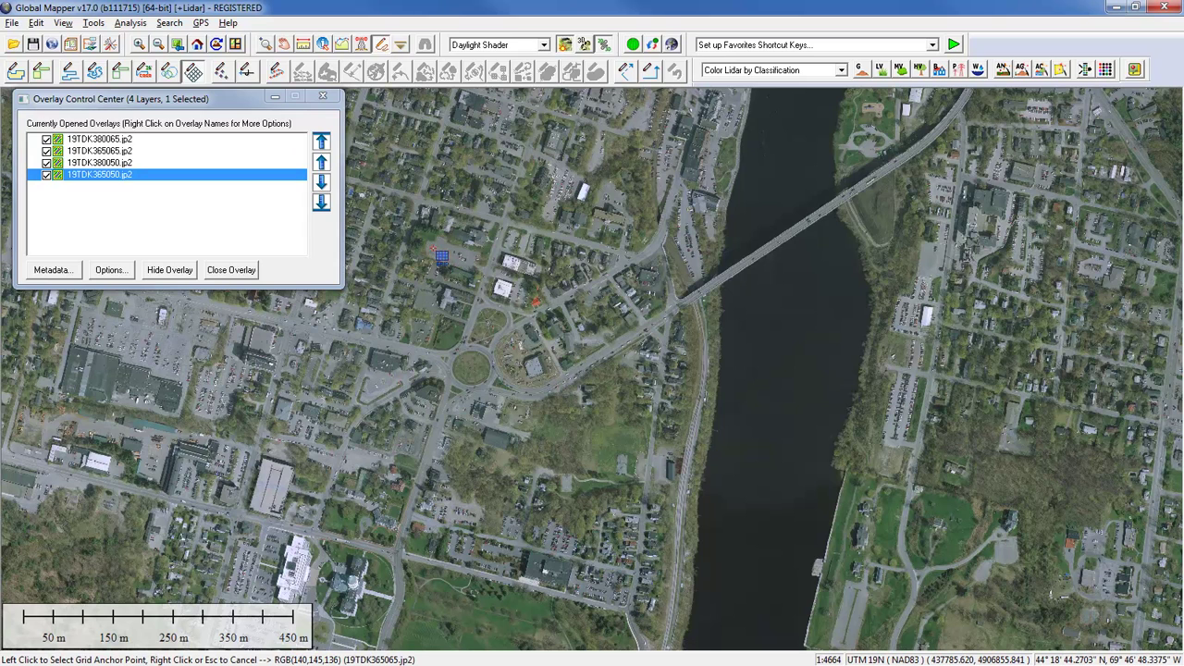
click(432, 248)
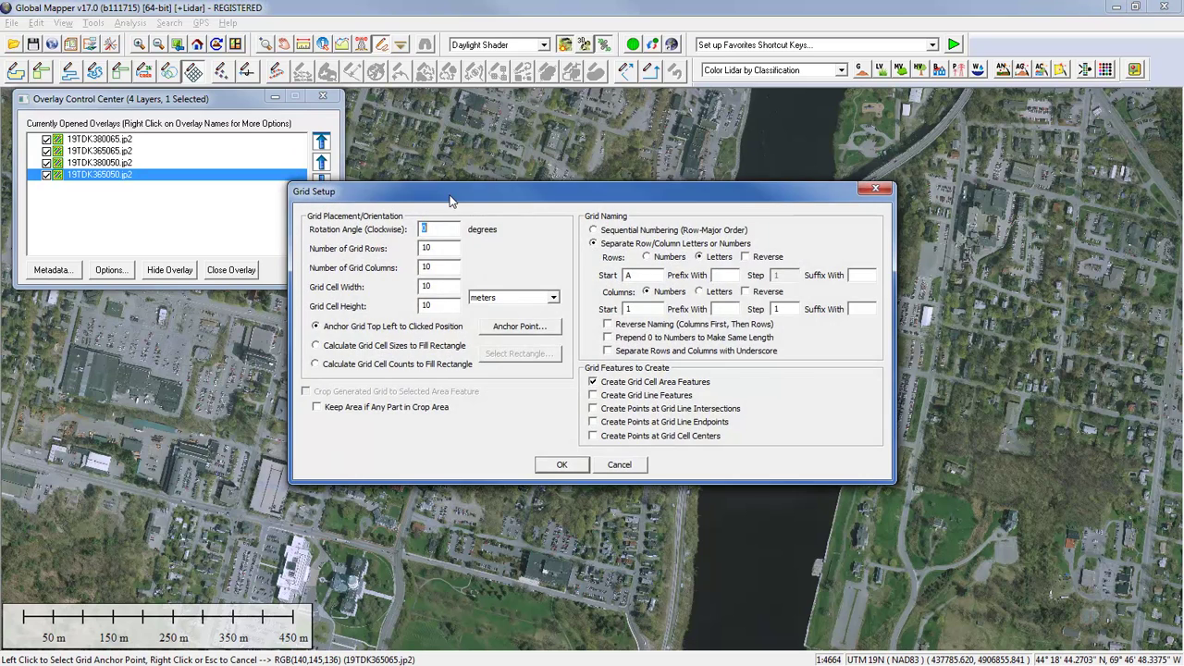
Generate a 10-by-10 grid of area features over the imagery, with cell width and height of 50 meters.
drag(446, 195, 559, 361)
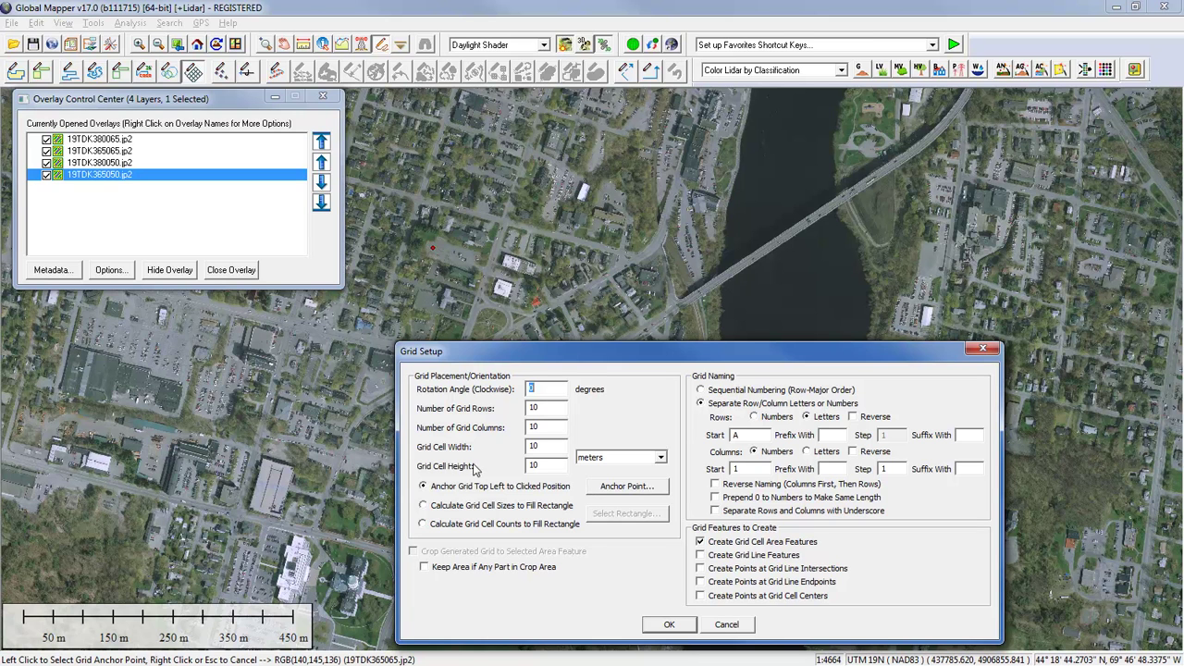
click(531, 447)
text(50)
key(Tab)
text(50)
click(670, 623)
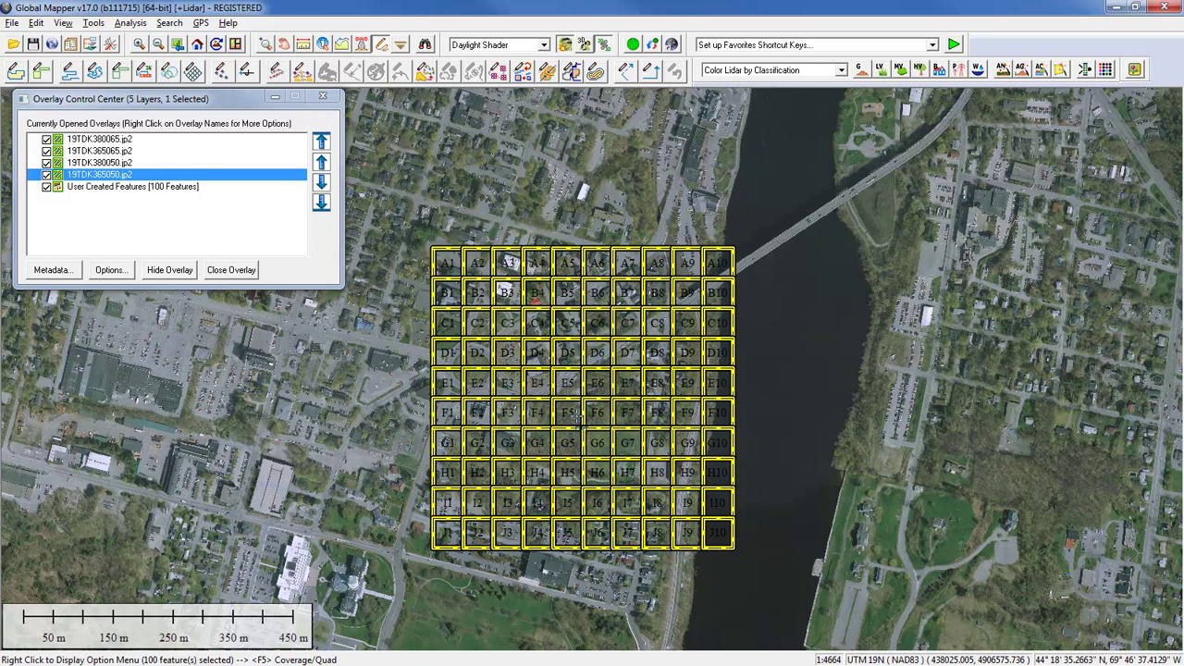
Set up a JPG2000 image export tiled by the selected grid area features.
click(12, 23)
mouse_move(185, 298)
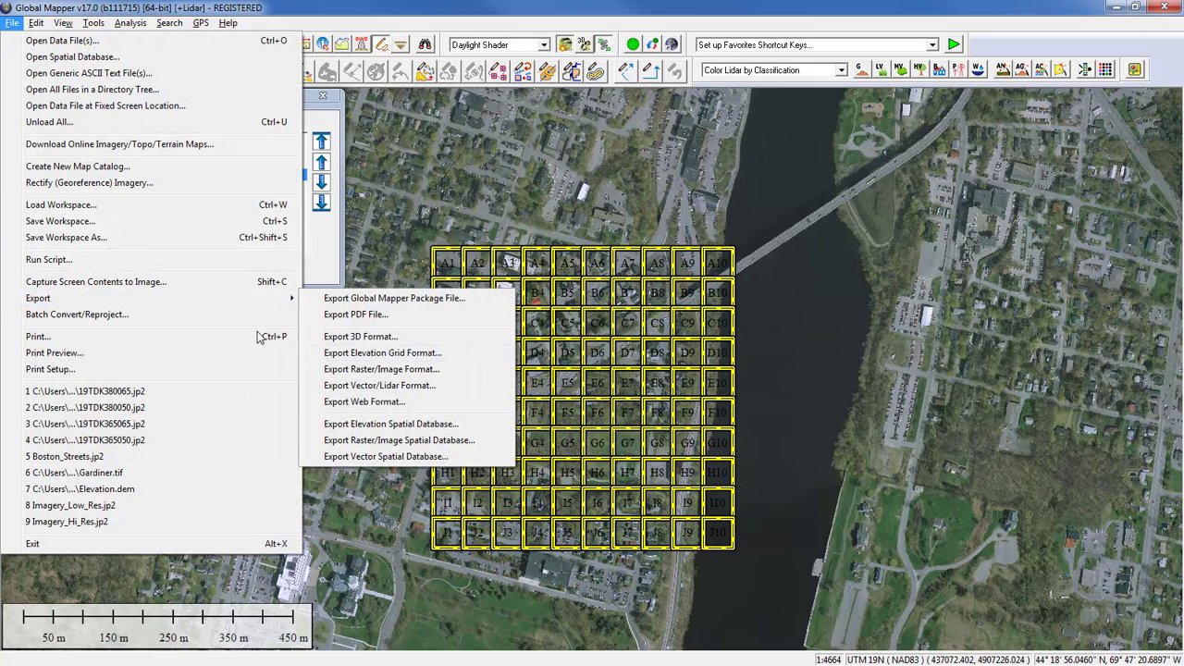
click(391, 369)
click(560, 394)
click(523, 111)
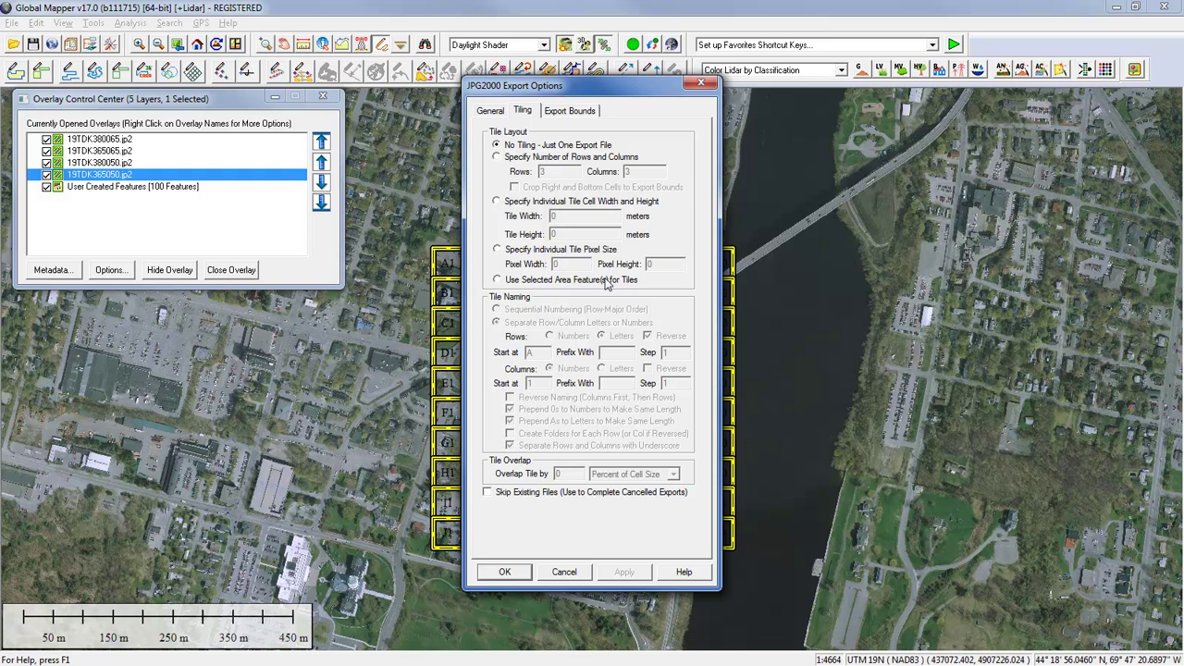
click(498, 280)
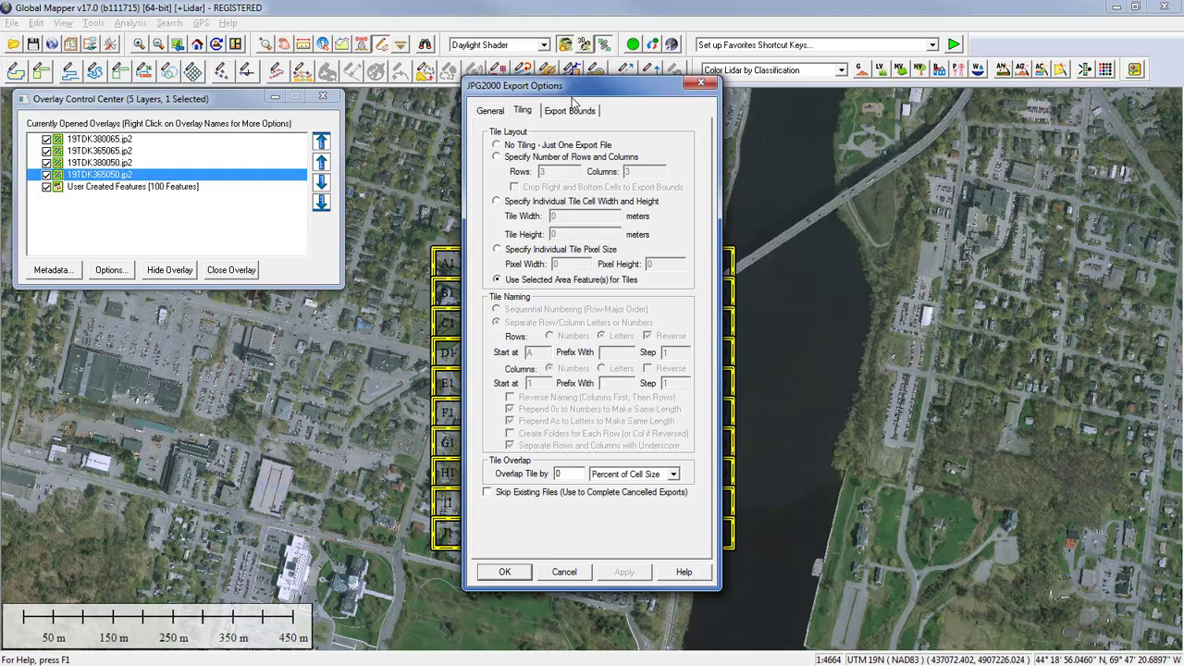
drag(571, 90, 885, 99)
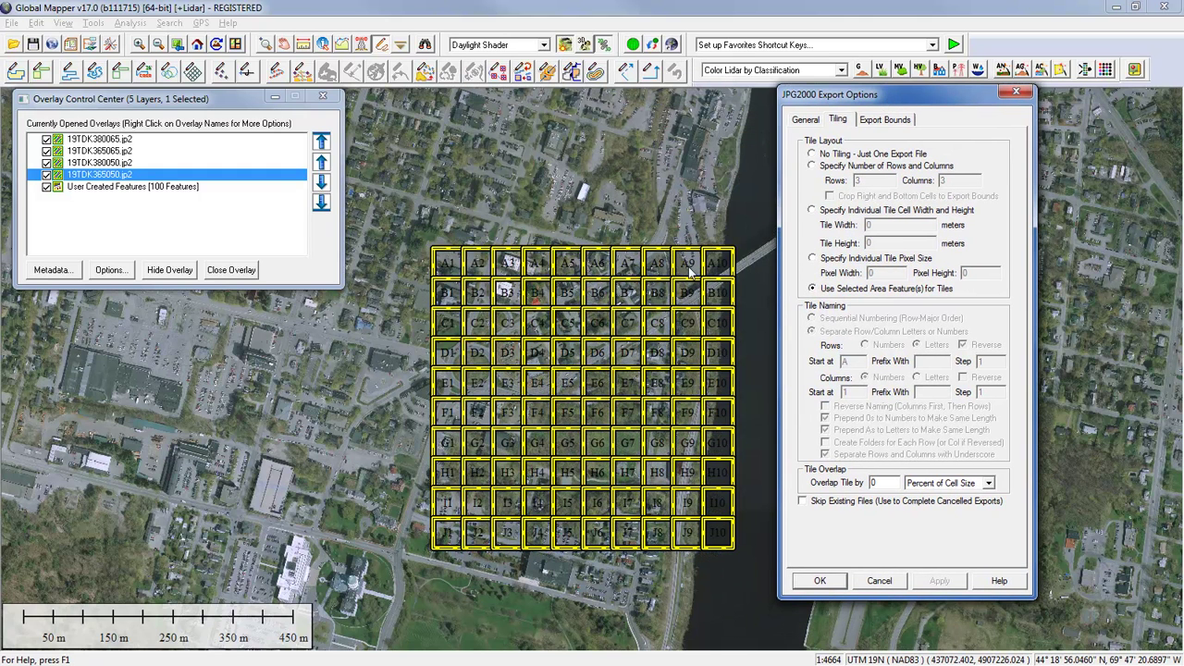
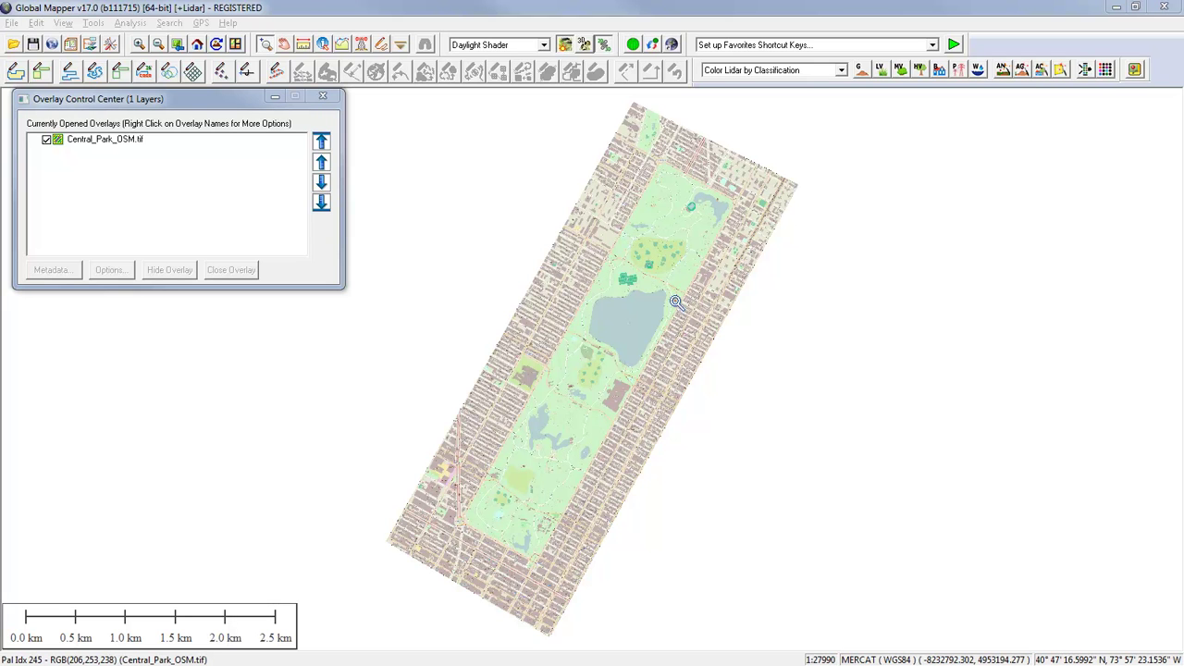
Open Central_Park.jpg from the New_York folder in the GM_Training_Day_2 training data and choose to rectify the image manually.
drag(431, 492, 505, 563)
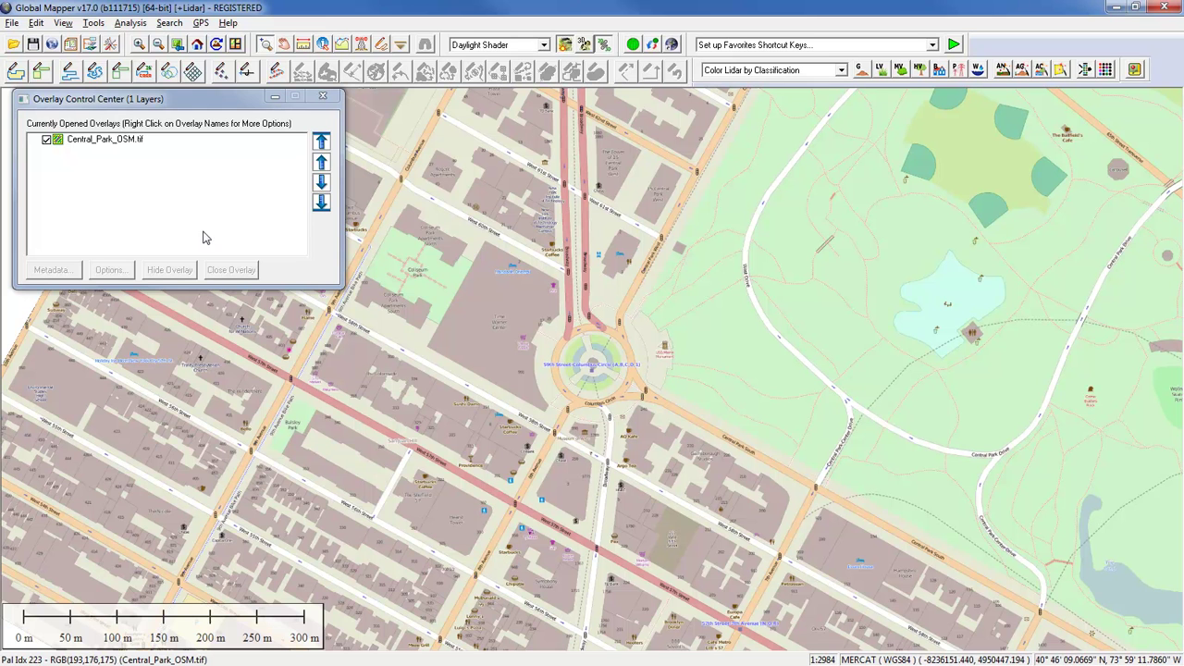
click(11, 23)
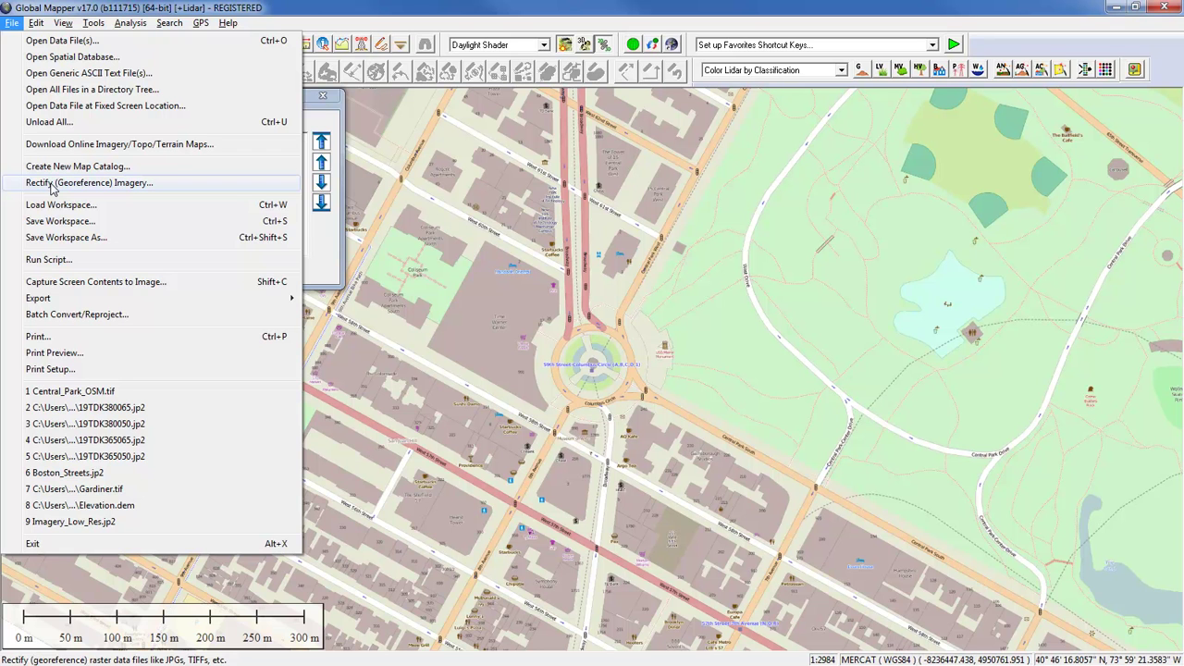
click(34, 41)
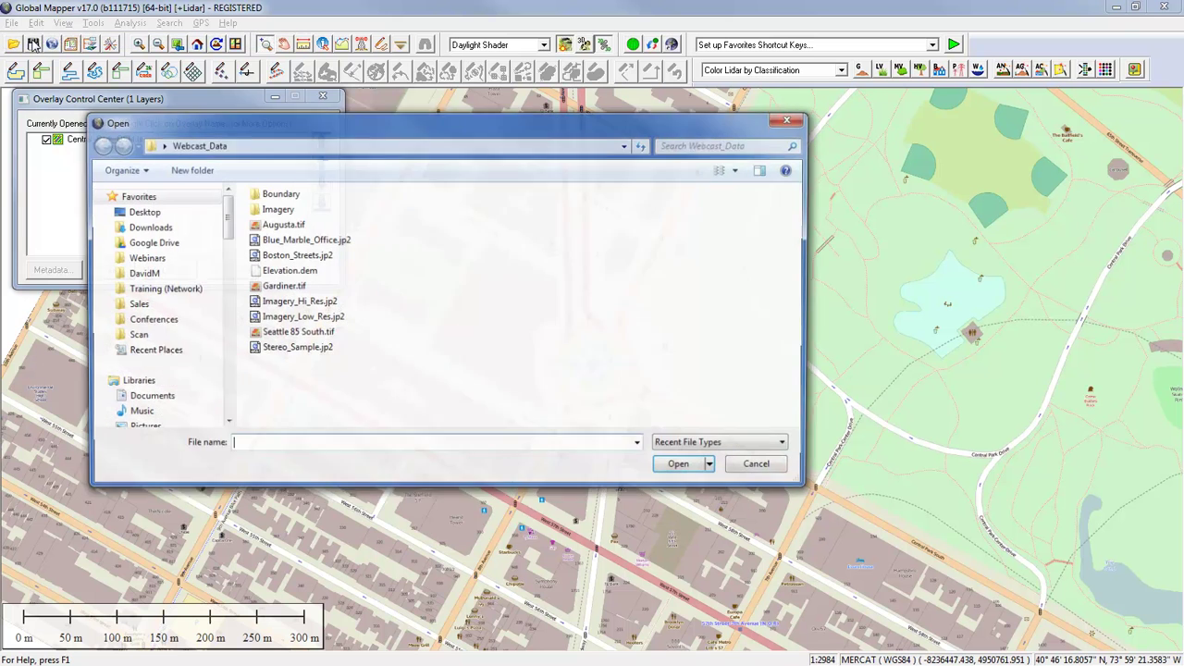
drag(250, 129, 260, 131)
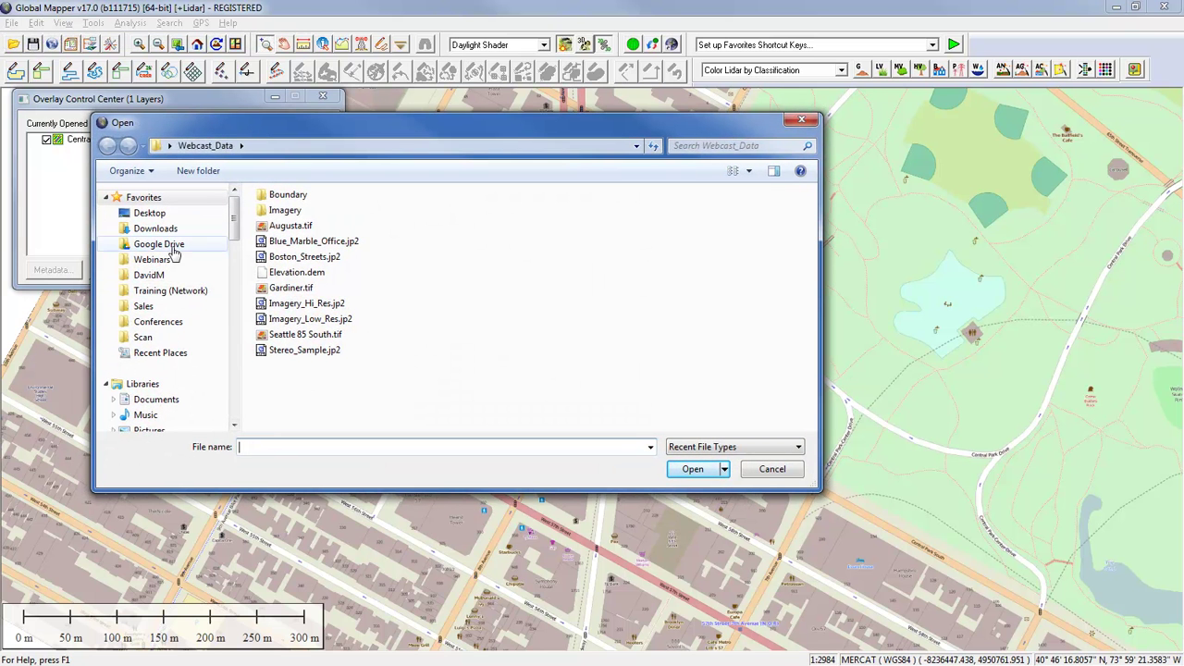
click(149, 215)
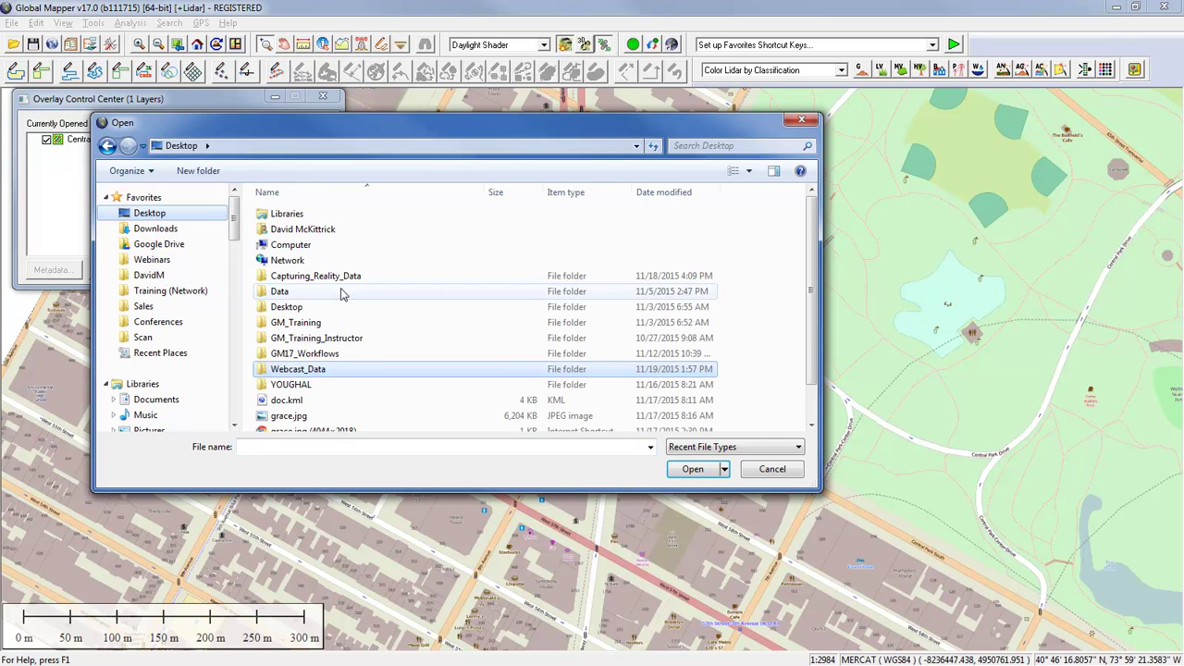
double_click(321, 343)
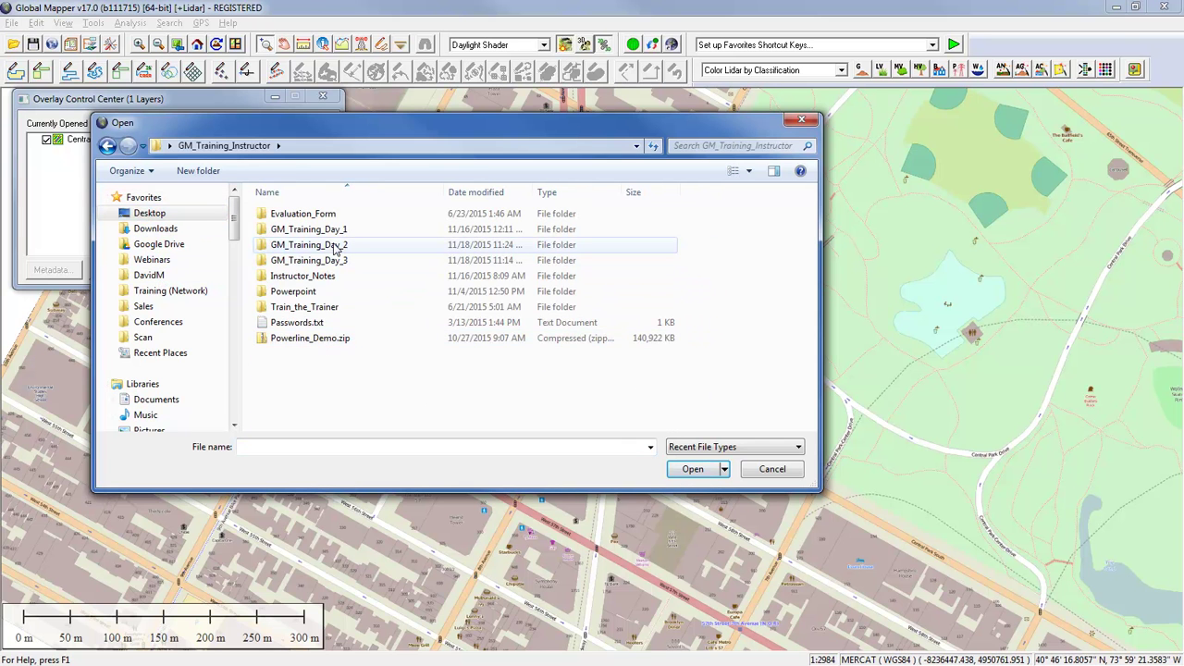
double_click(333, 245)
double_click(298, 228)
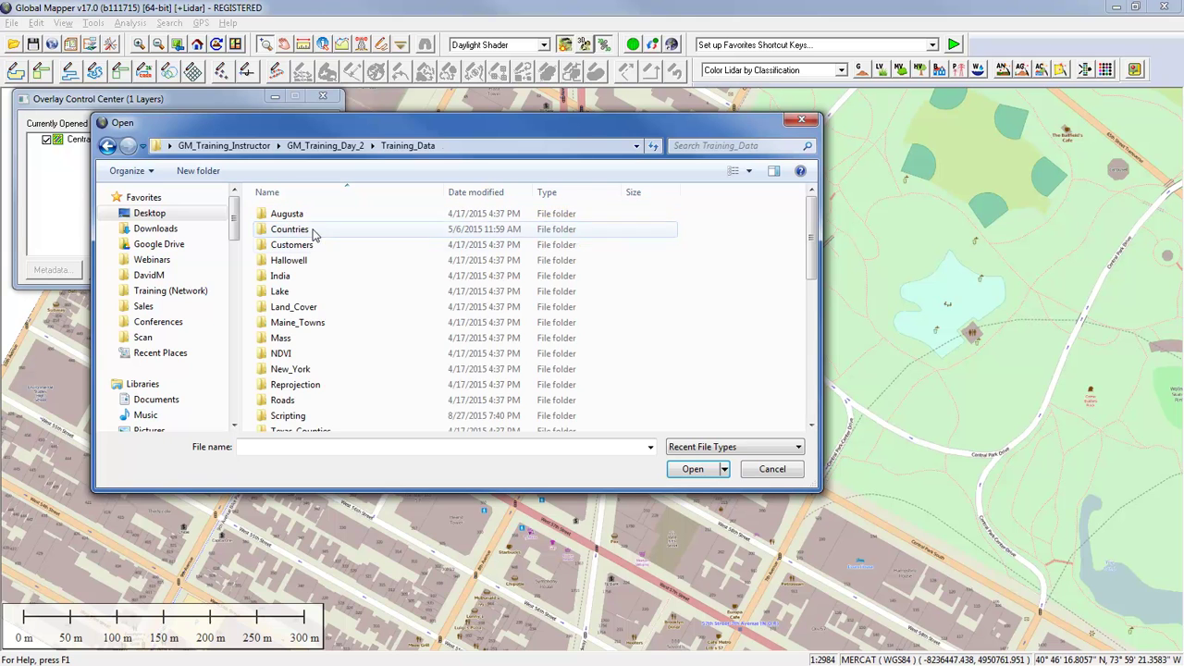
double_click(309, 368)
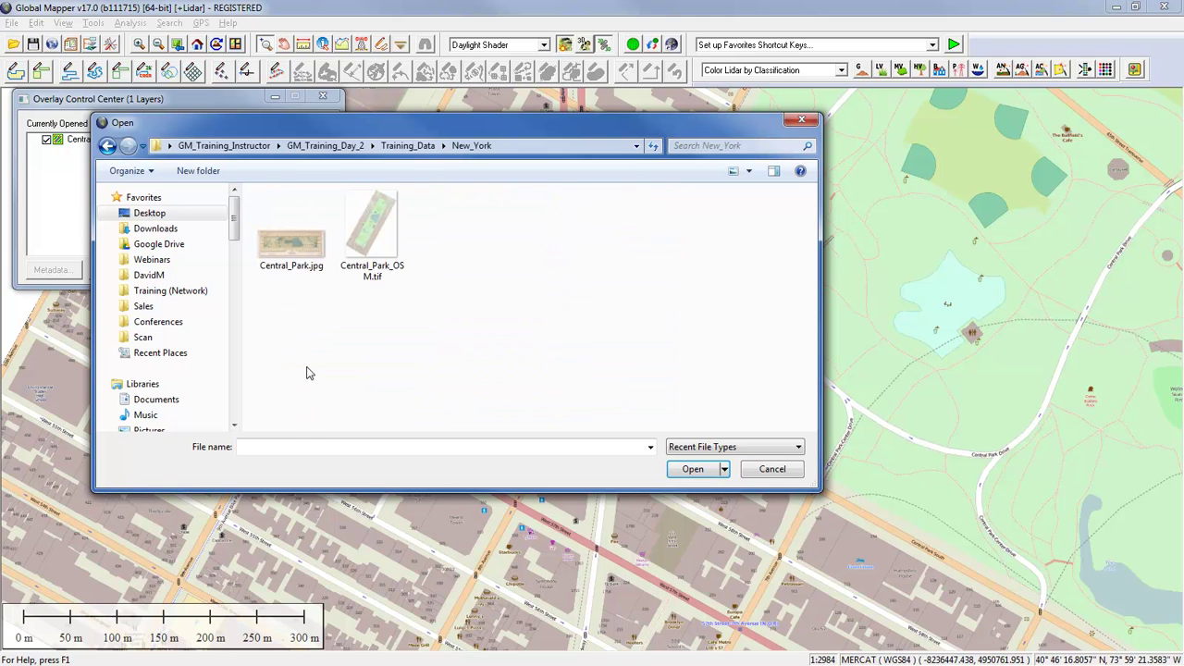
click(282, 252)
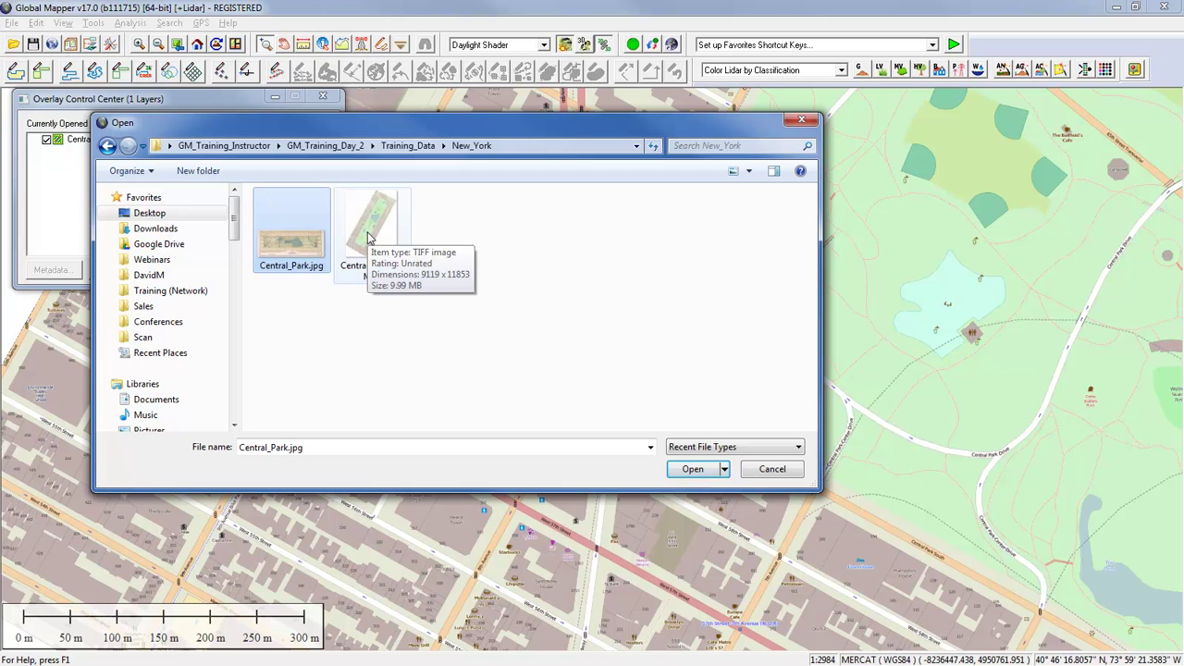
click(691, 470)
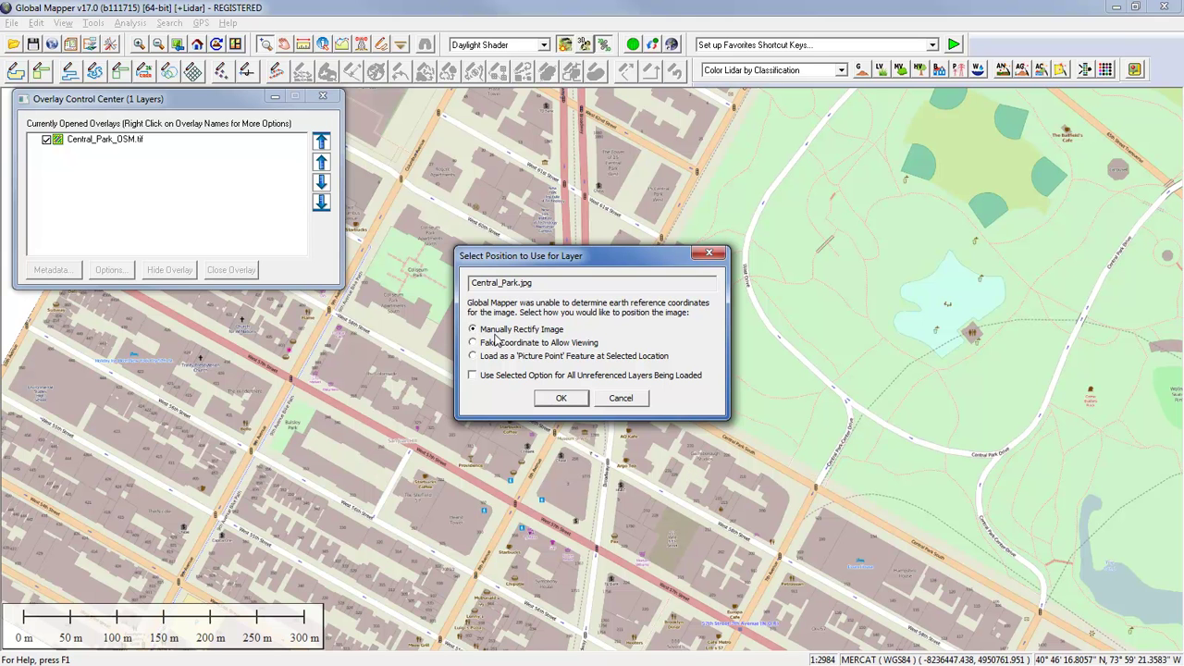
click(572, 403)
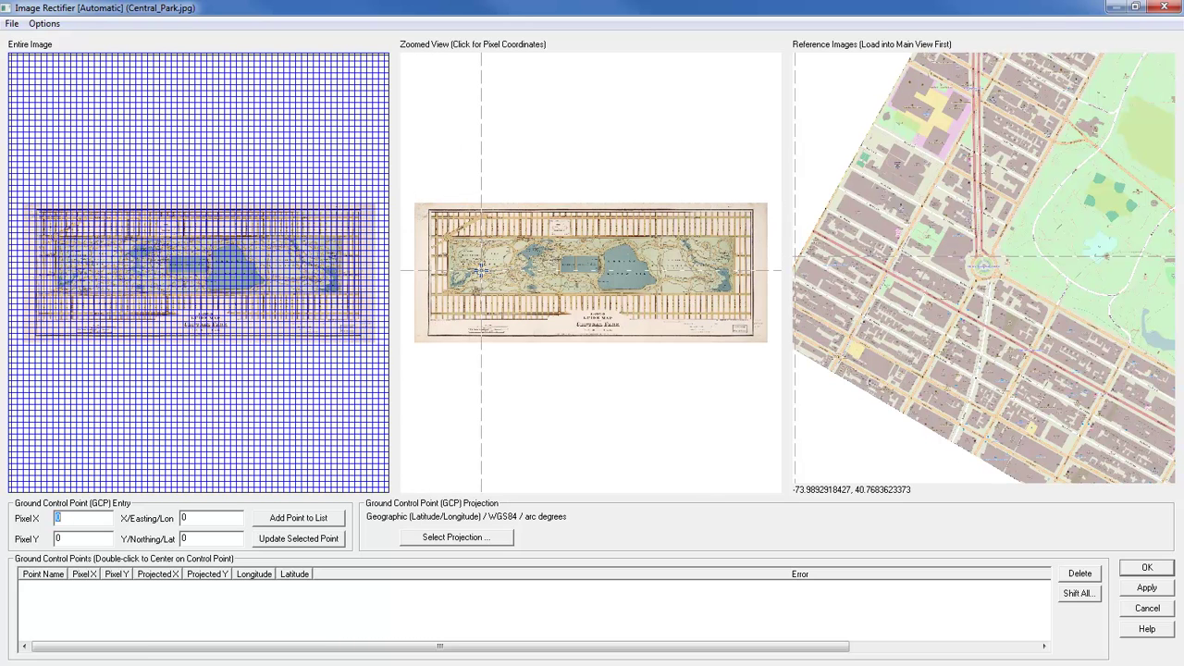
Mark the centre of The Circle at 59th Street and Broadway as a pixel location on the scanned Central Park map.
scroll(481, 270, up, 3)
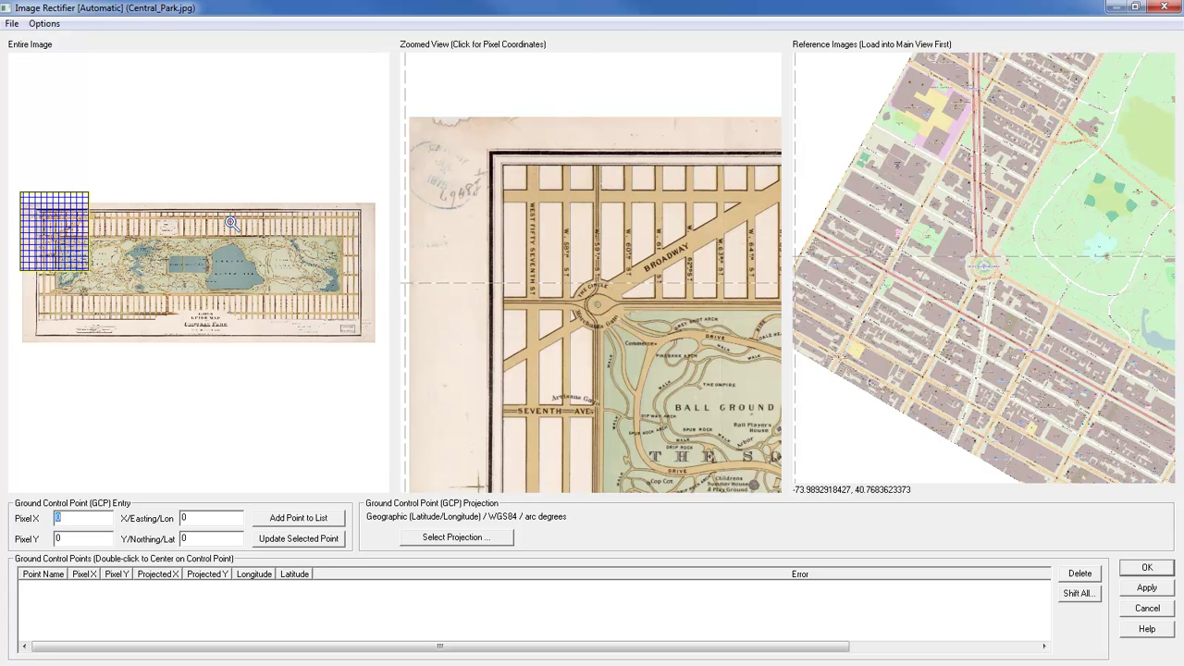
click(345, 303)
click(88, 246)
click(188, 287)
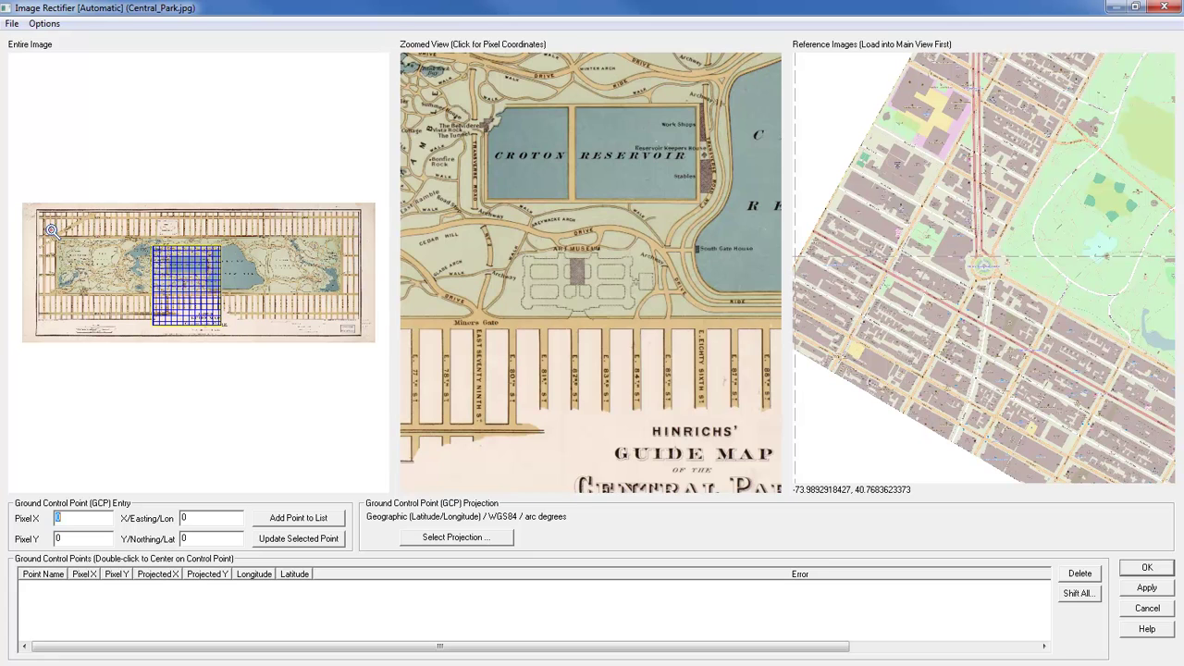
click(52, 230)
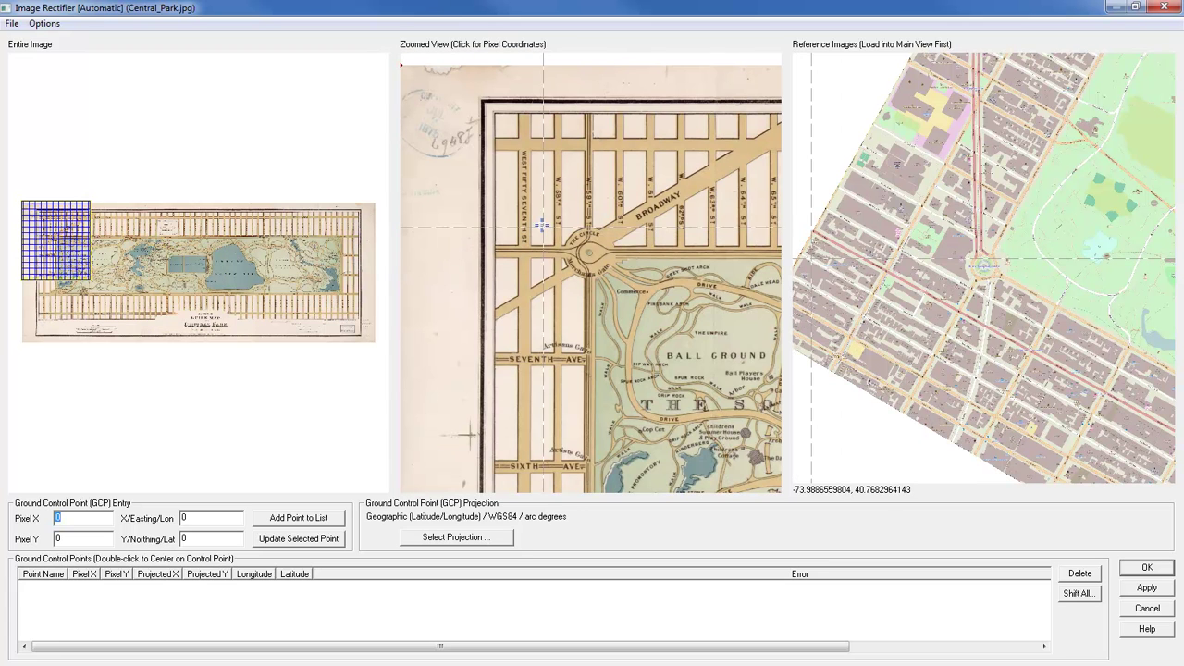
scroll(624, 271, up, 2)
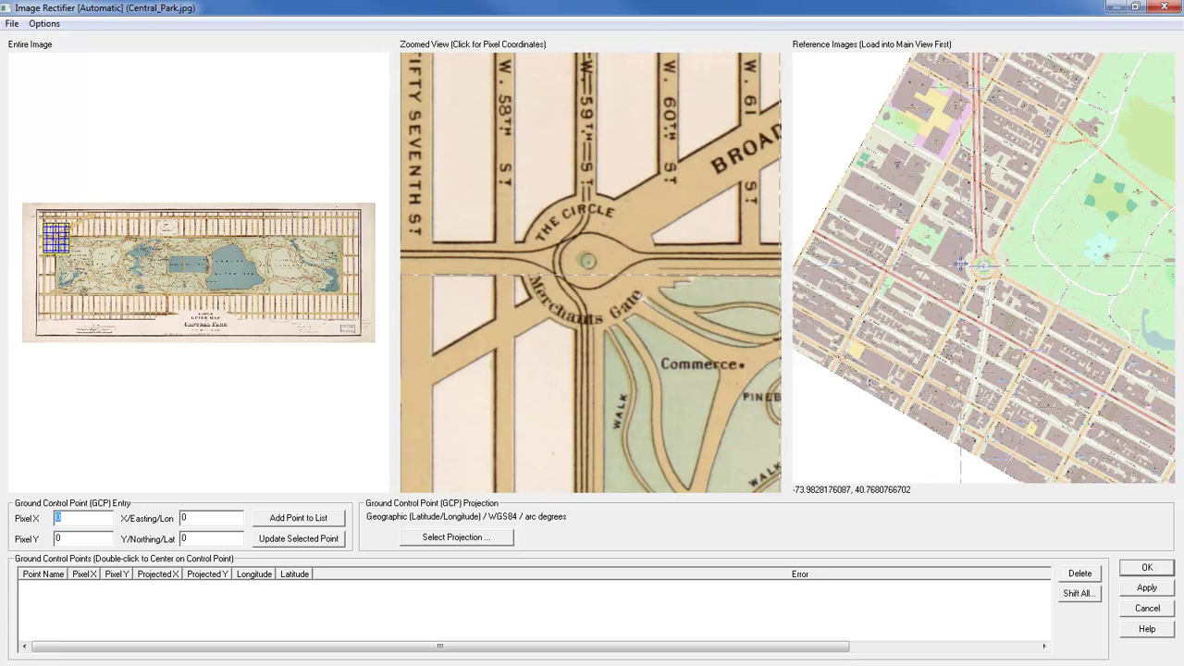
drag(930, 218, 1025, 309)
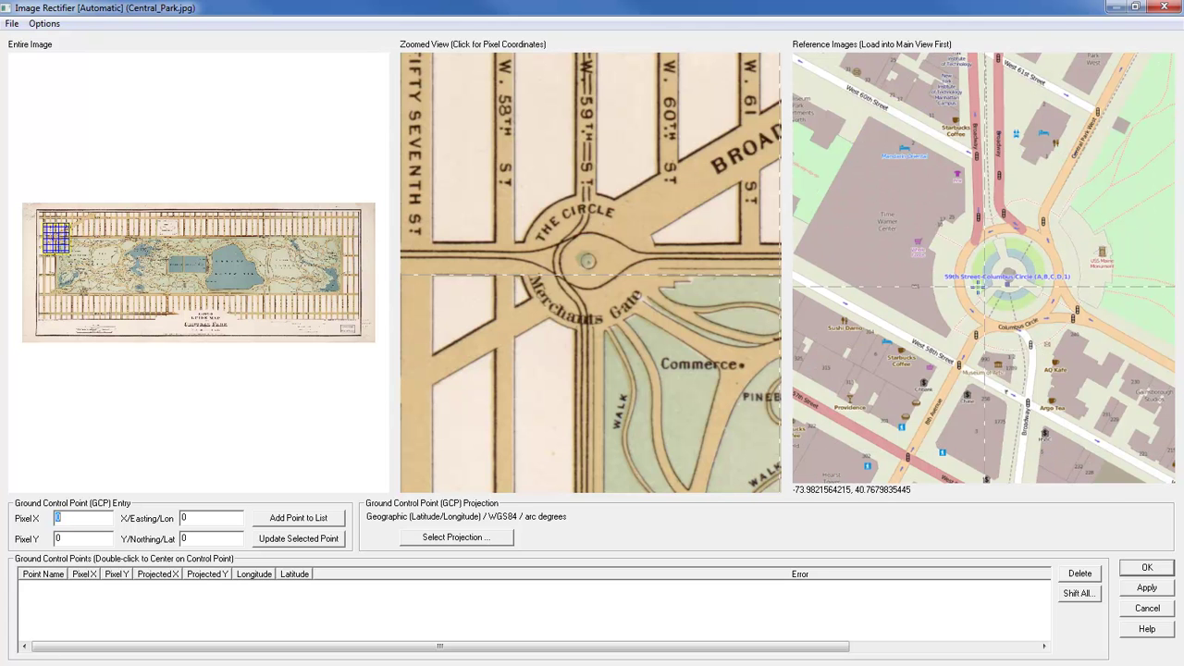
click(587, 260)
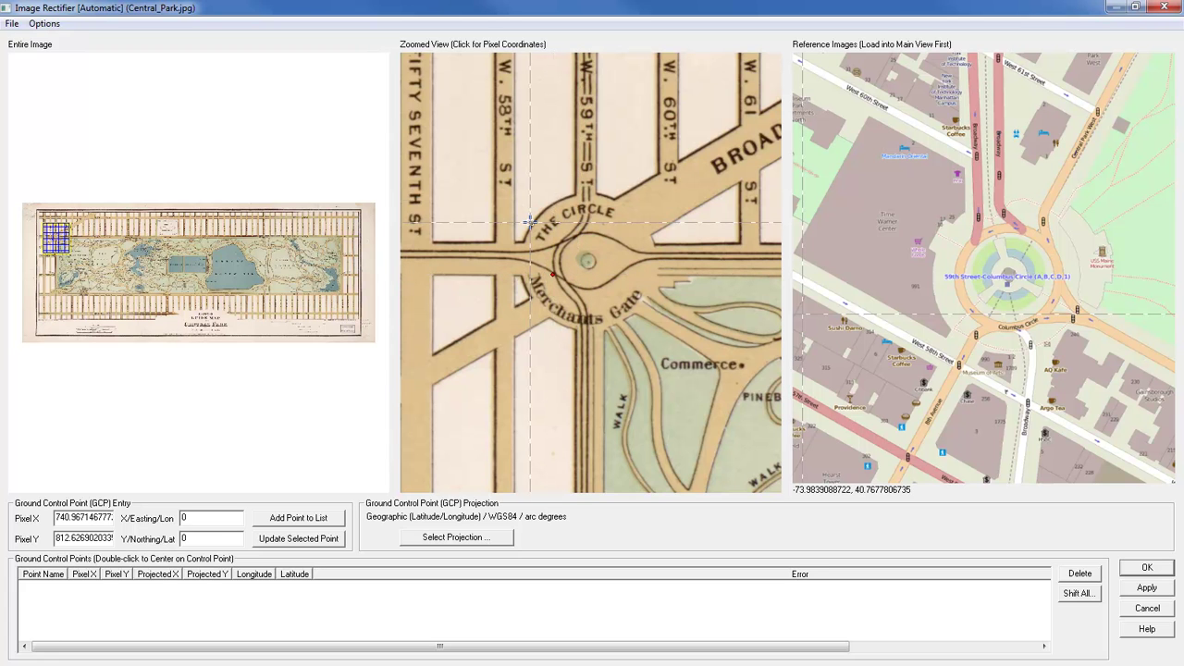
click(618, 199)
click(630, 260)
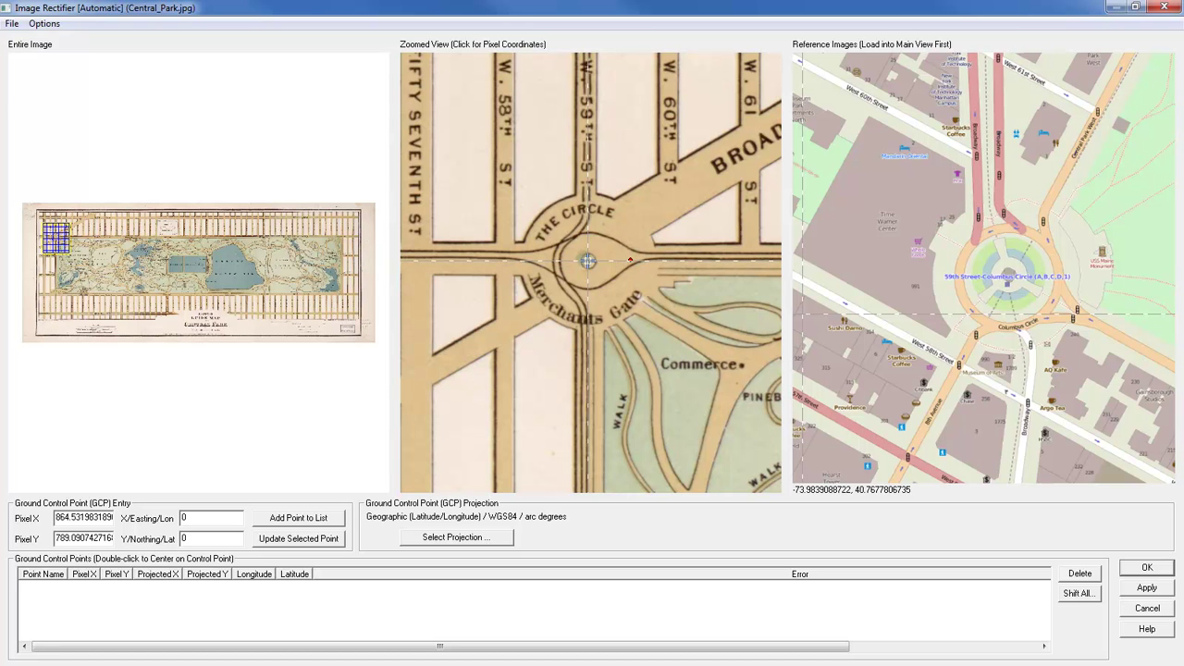
click(587, 261)
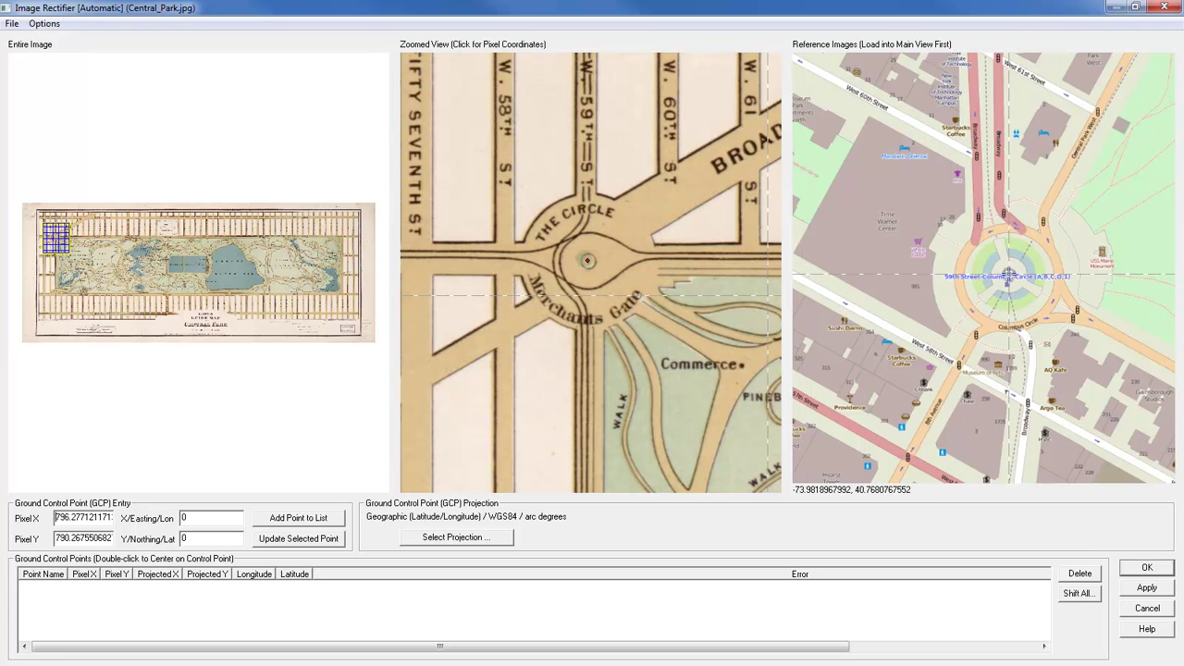
Mark the matching centre of Columbus Circle on the reference map and add the pair as ground control point Point 1.
click(1008, 276)
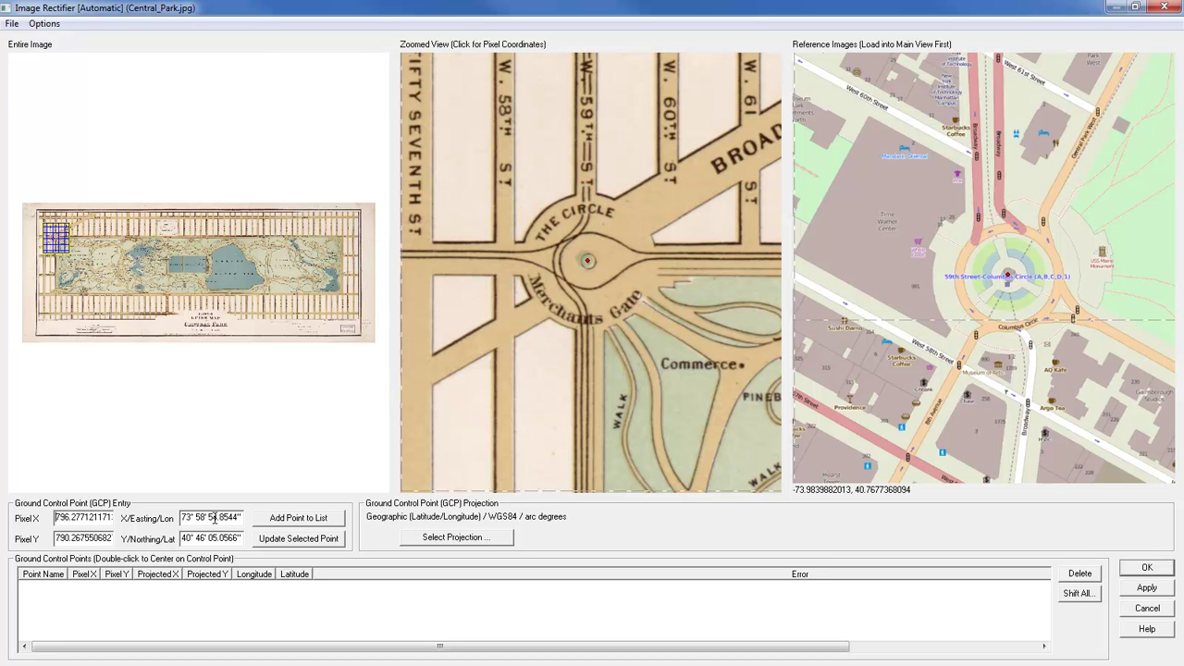
click(290, 520)
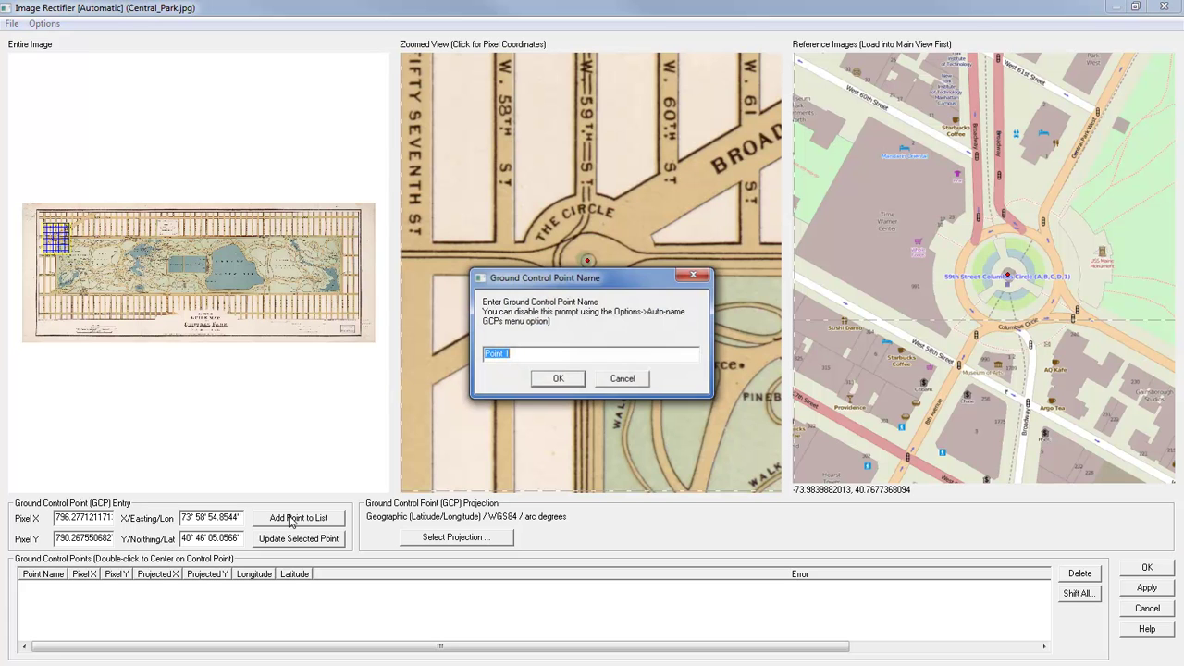
click(522, 357)
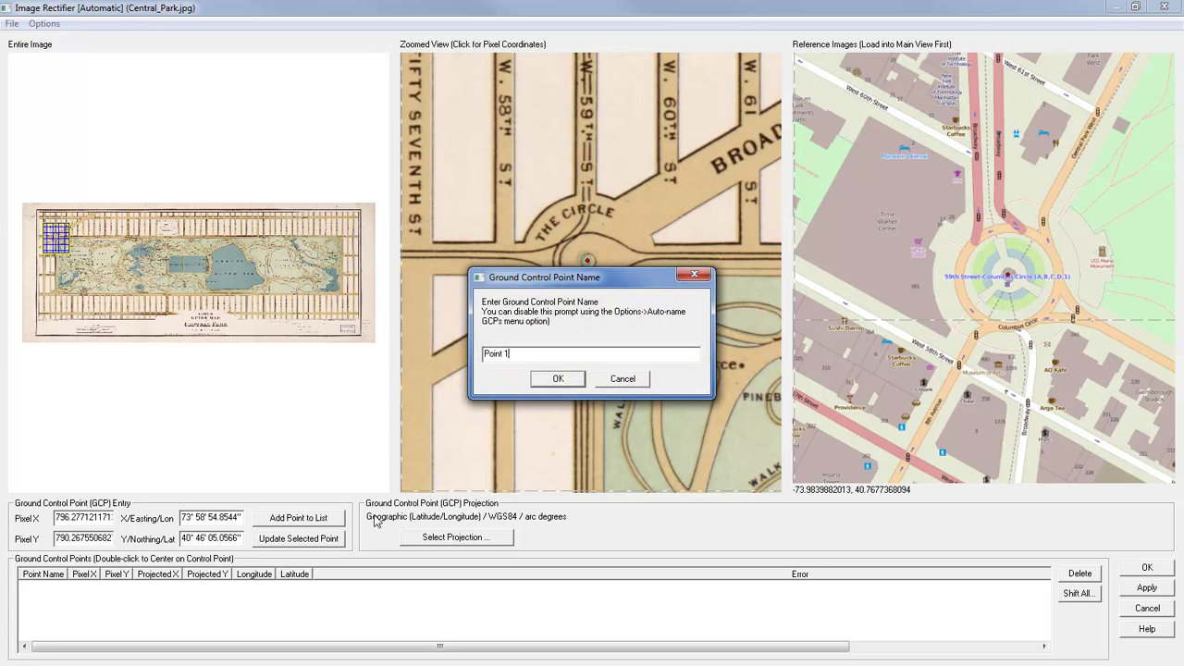
click(557, 380)
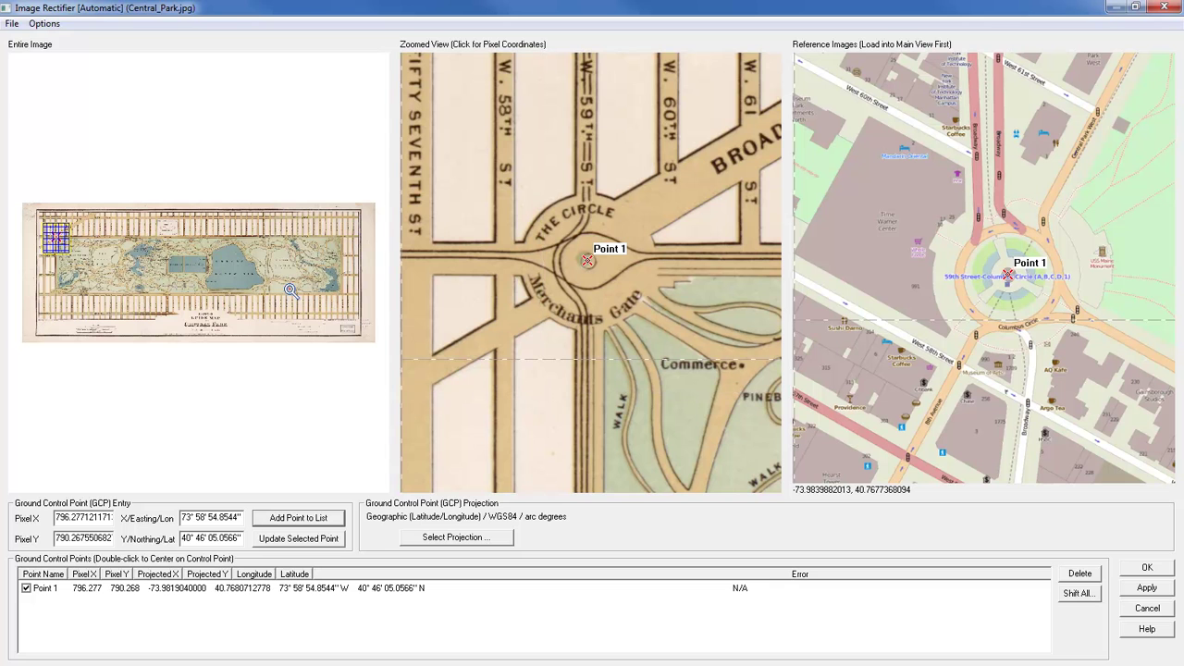
Pair West 110th Street at Eighth Avenue on the scan with the traffic circle's centre on the reference map and add Point 2.
click(352, 248)
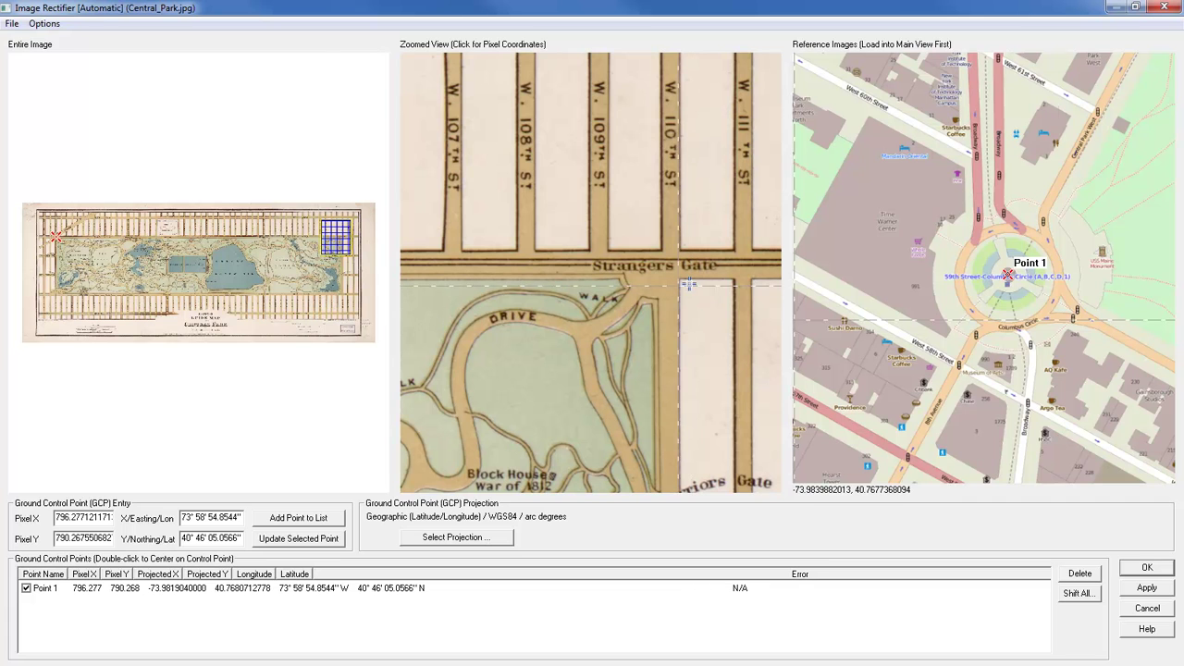
scroll(1058, 193, down, 4)
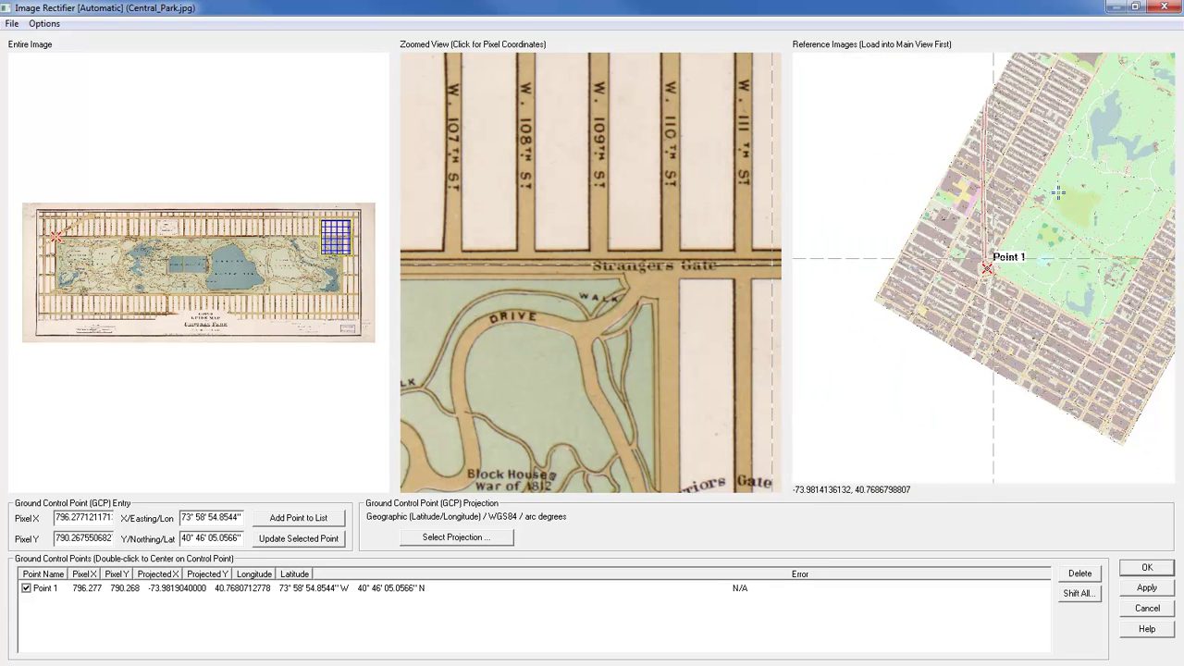
key(Up)
key(Up)
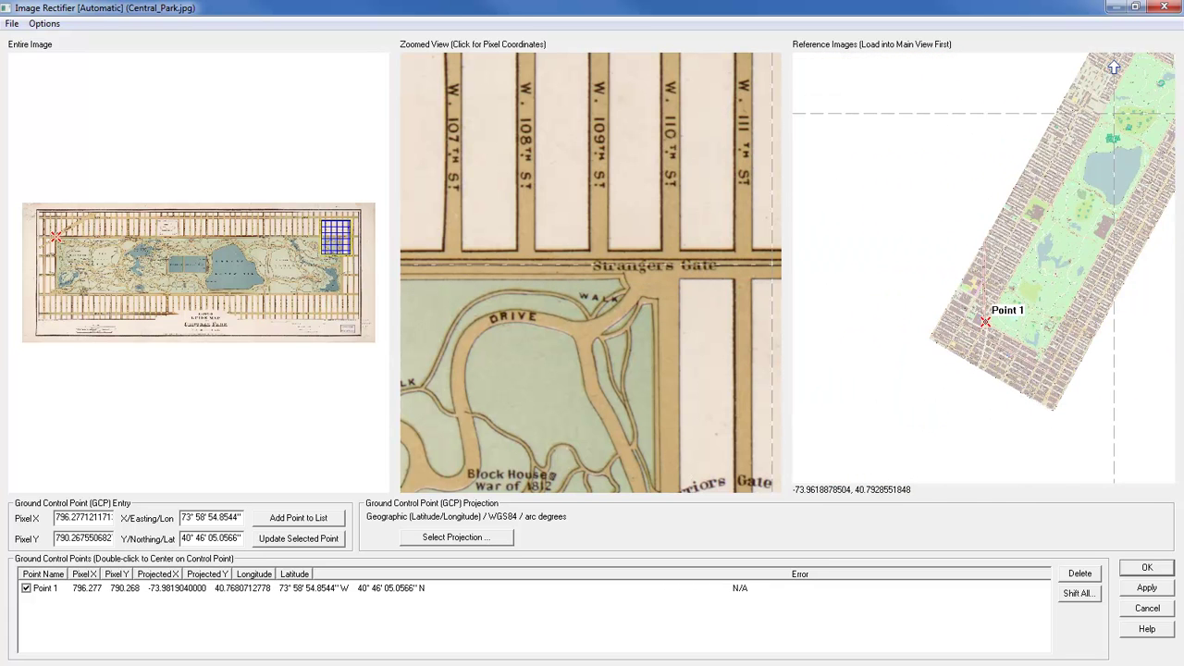
scroll(1133, 88, up, 4)
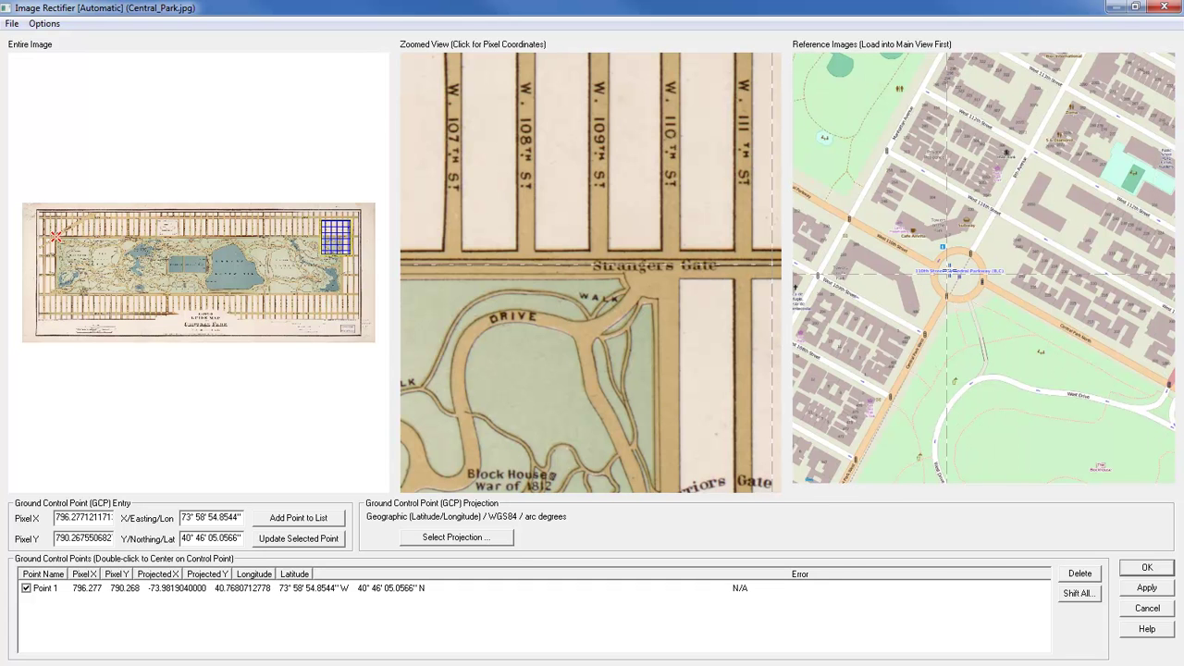
click(670, 266)
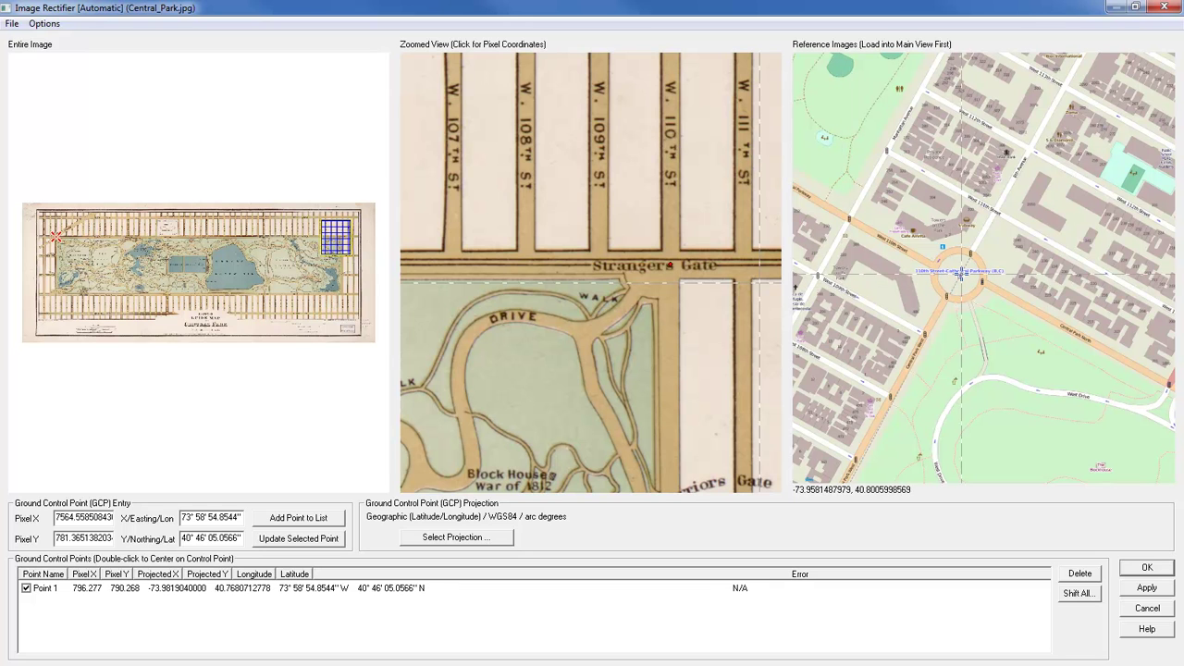
click(959, 271)
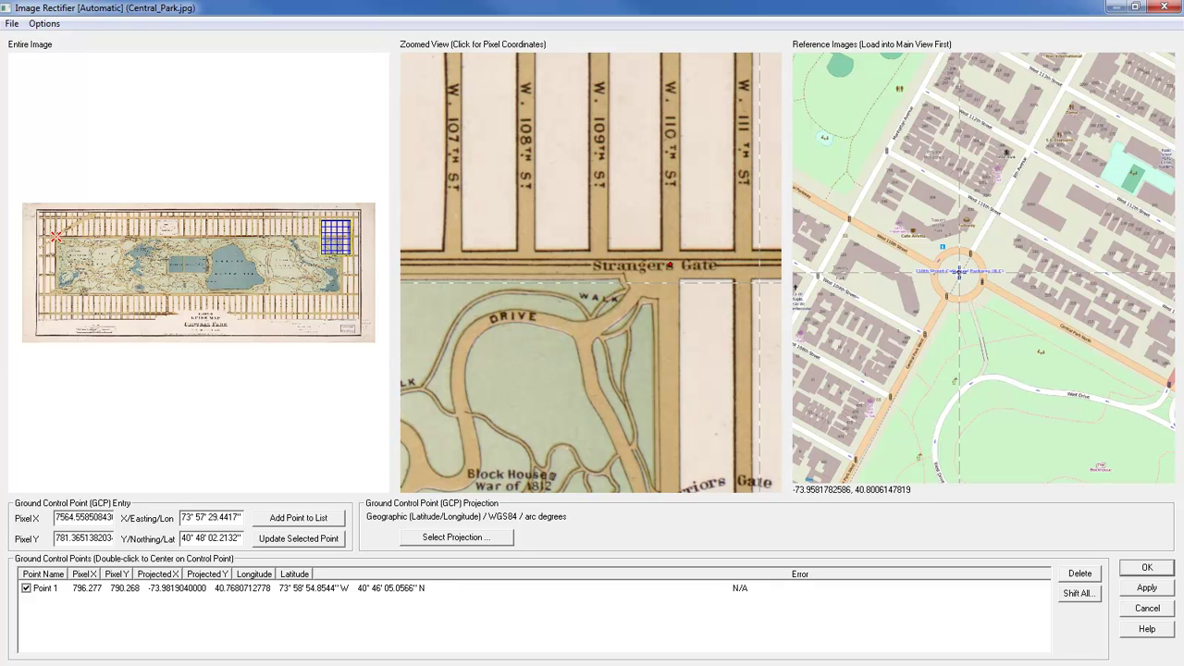
click(298, 518)
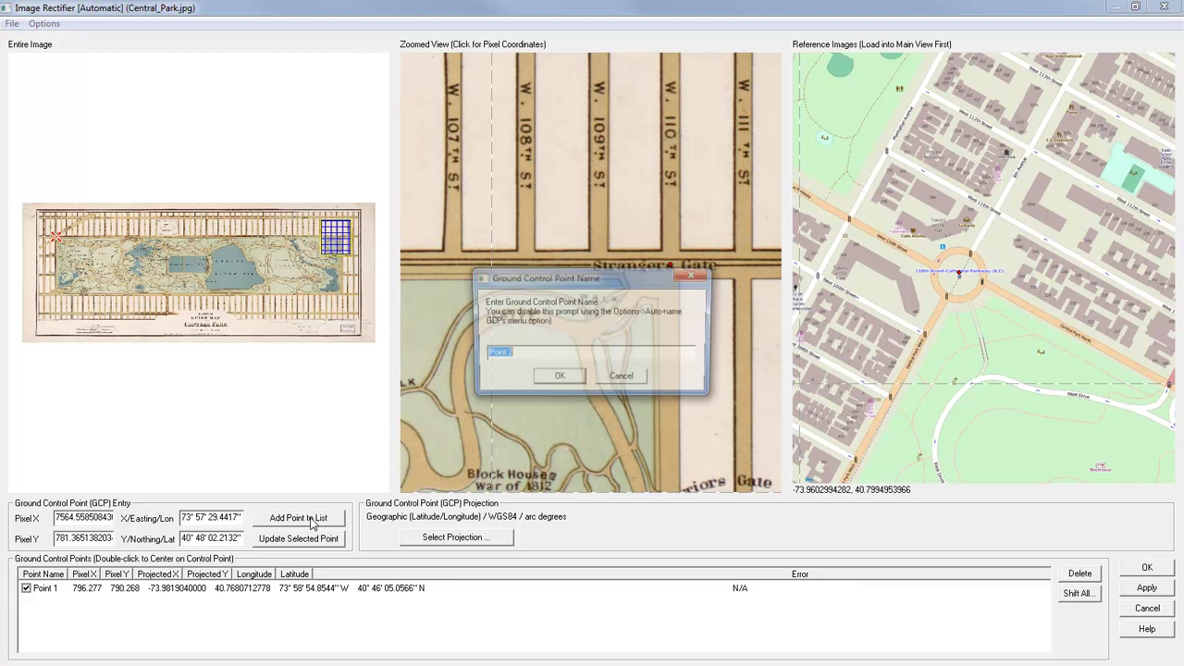
click(555, 379)
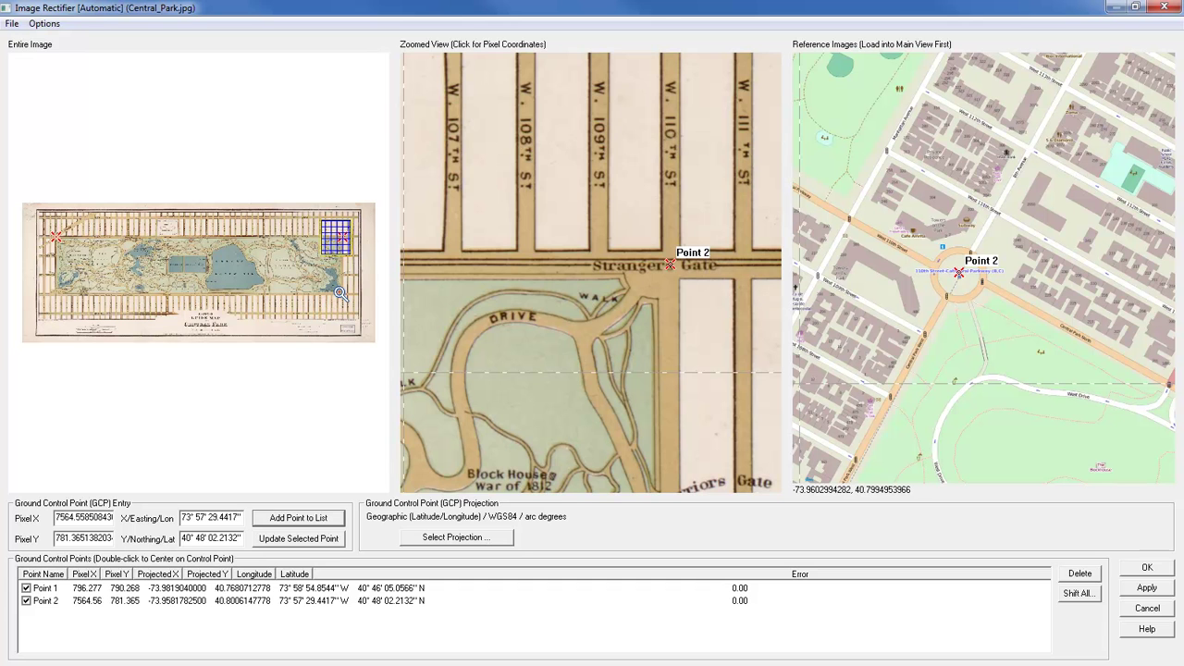
Mark East 110th Street at Fifth Avenue by Pioneers Gate on the scan and the centre of Frawley Circle on the reference map.
click(341, 294)
scroll(1079, 342, down, 1)
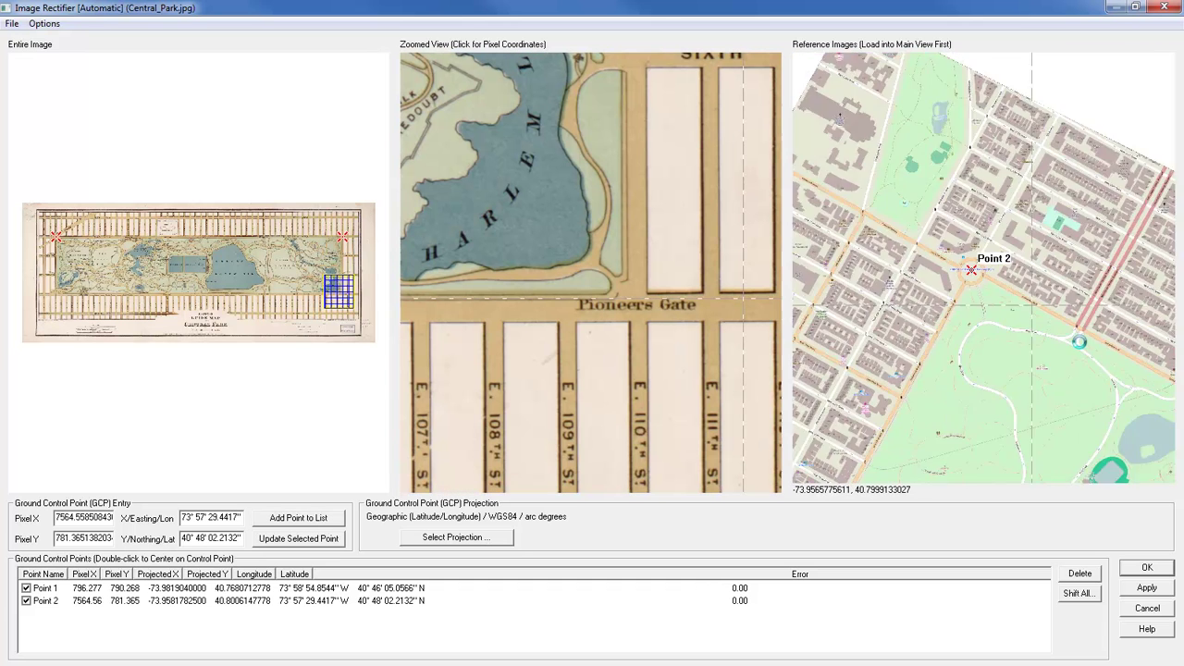
scroll(1079, 342, down, 1)
scroll(1068, 319, up, 5)
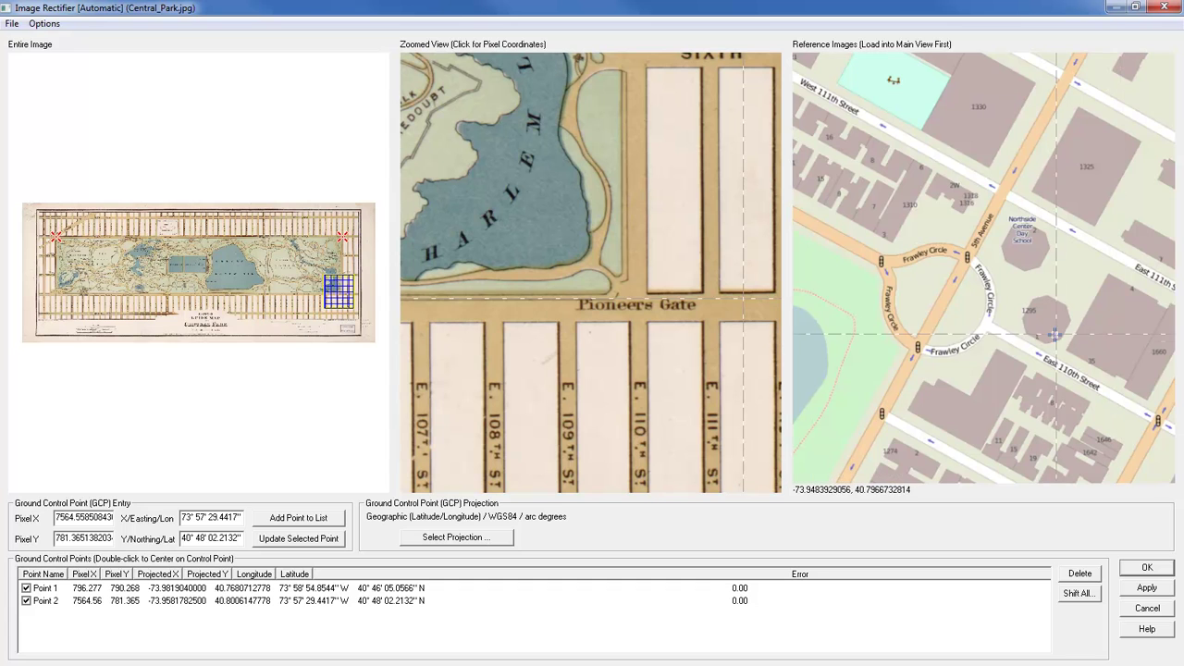
click(638, 309)
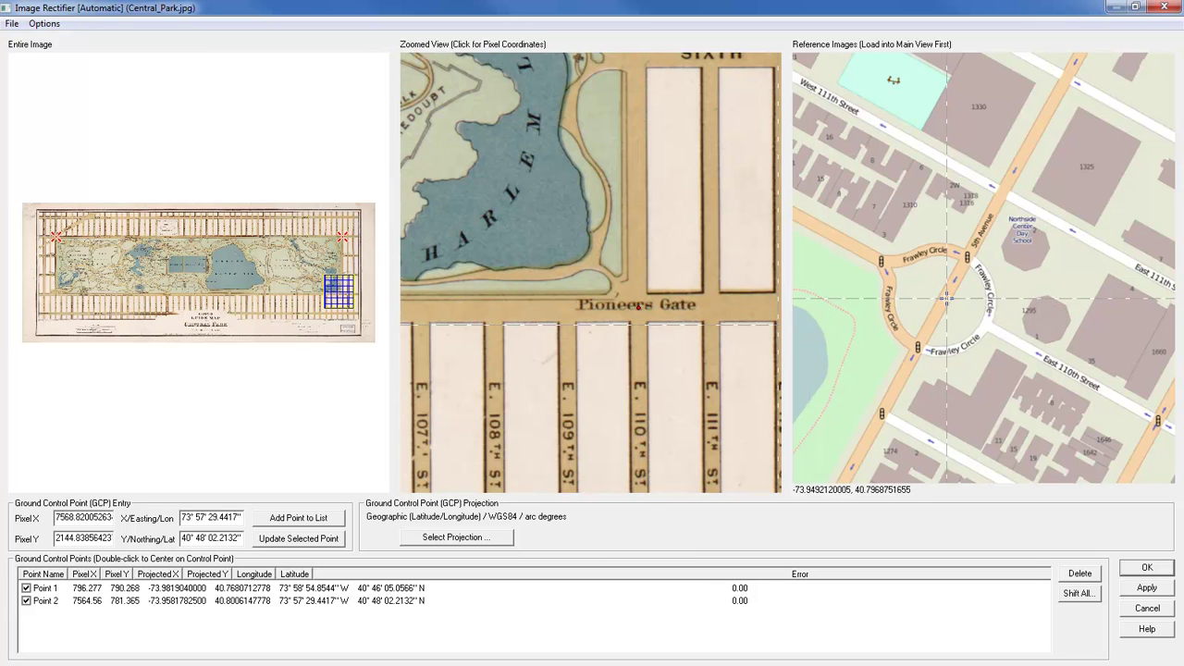
click(944, 297)
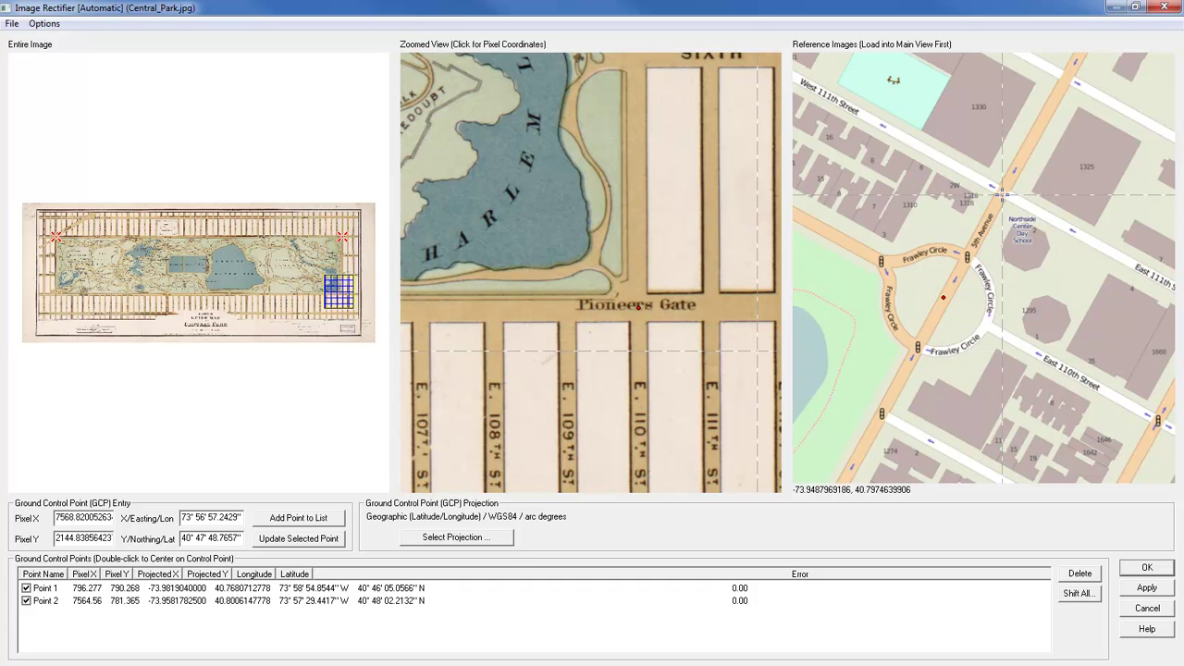
Mark the intersection of Fifth Avenue and East 59th Street below Scholars Gate as a pixel location on the scanned map.
scroll(601, 288, down, 2)
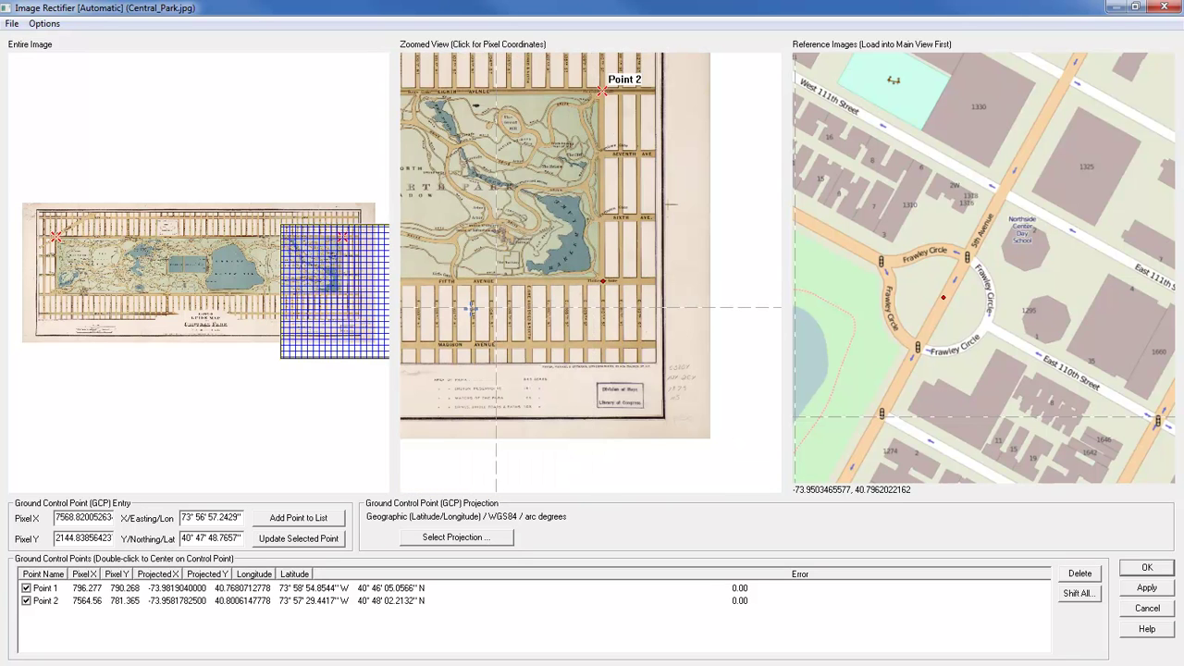
click(54, 294)
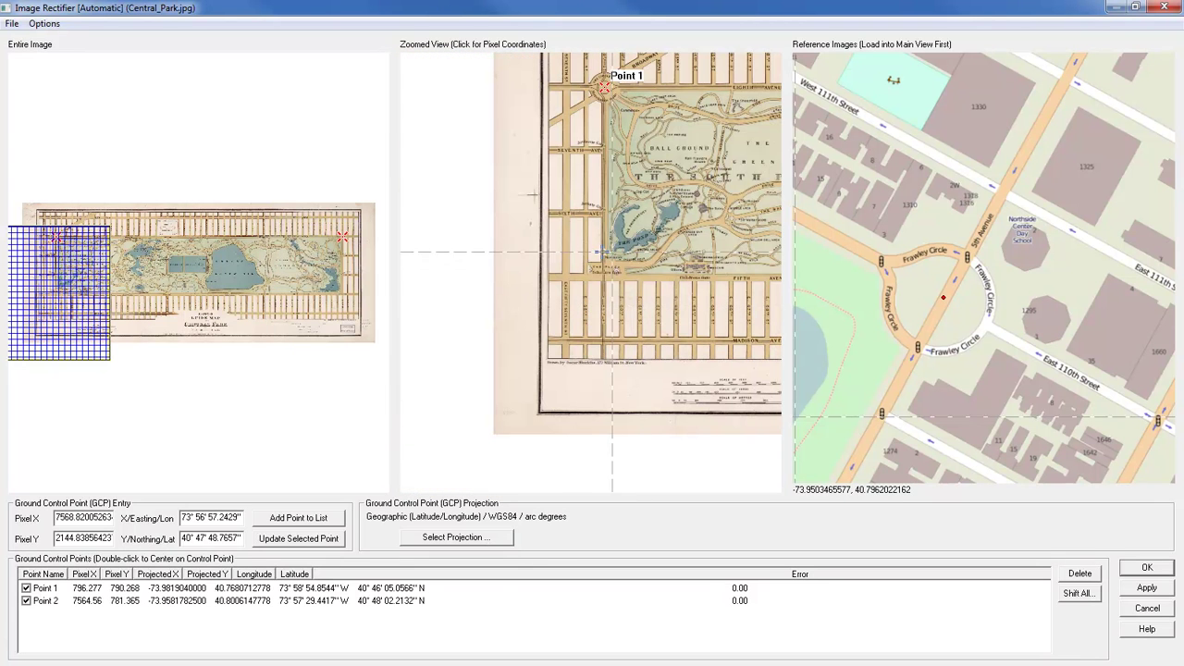
scroll(629, 273, up, 3)
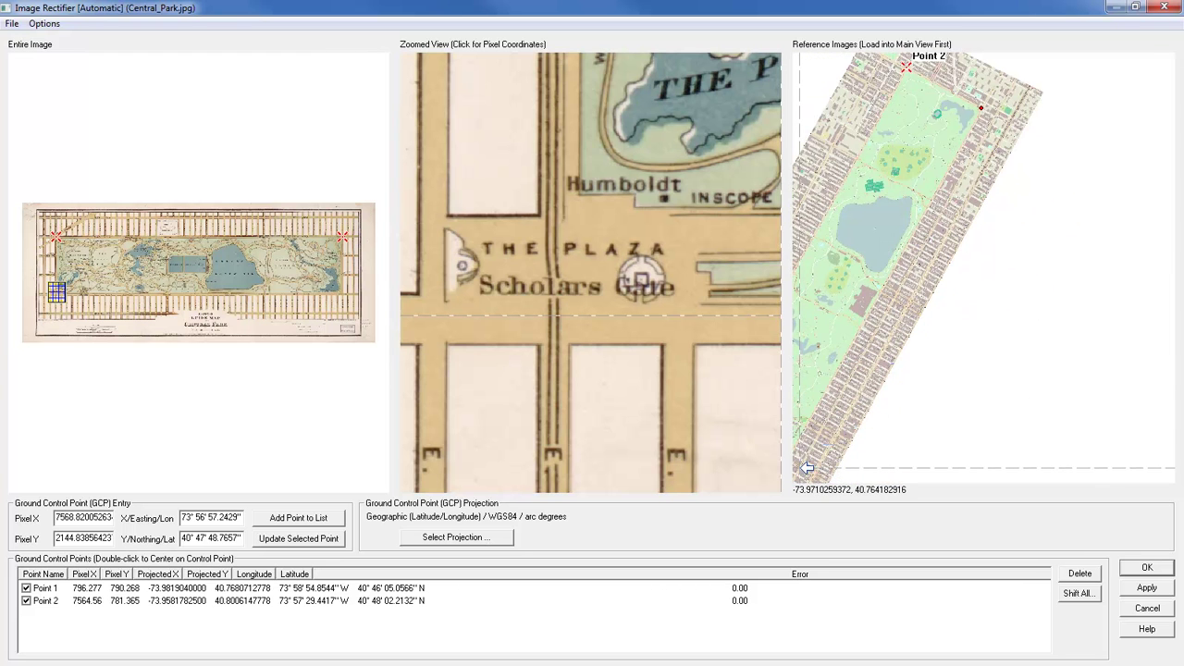
click(870, 460)
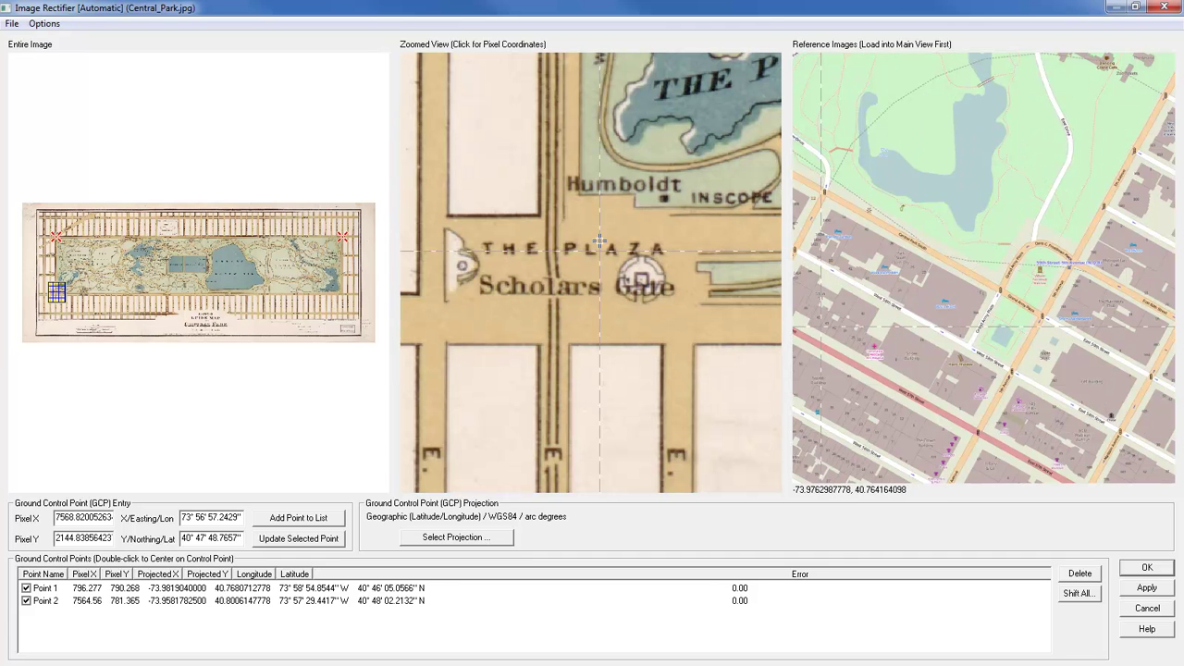
scroll(605, 253, down, 1)
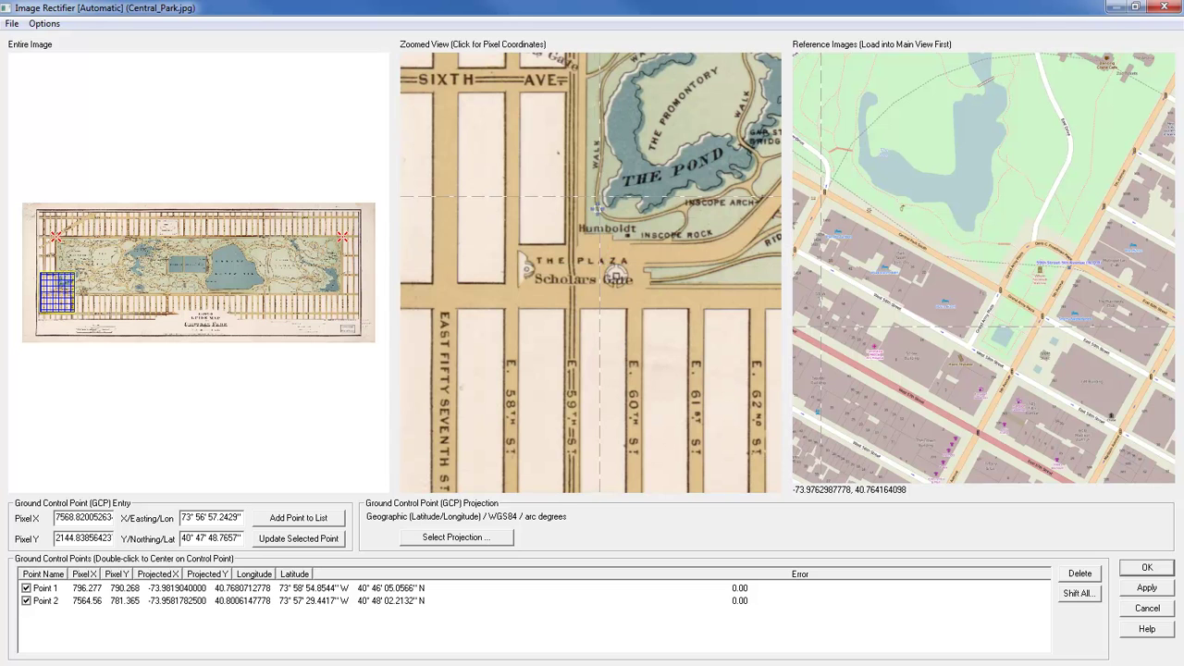
click(572, 296)
Mark the matching intersection of 5th Avenue and Grand Army Plaza on the reference map and add the pair as Point 3.
scroll(1035, 321, up, 1)
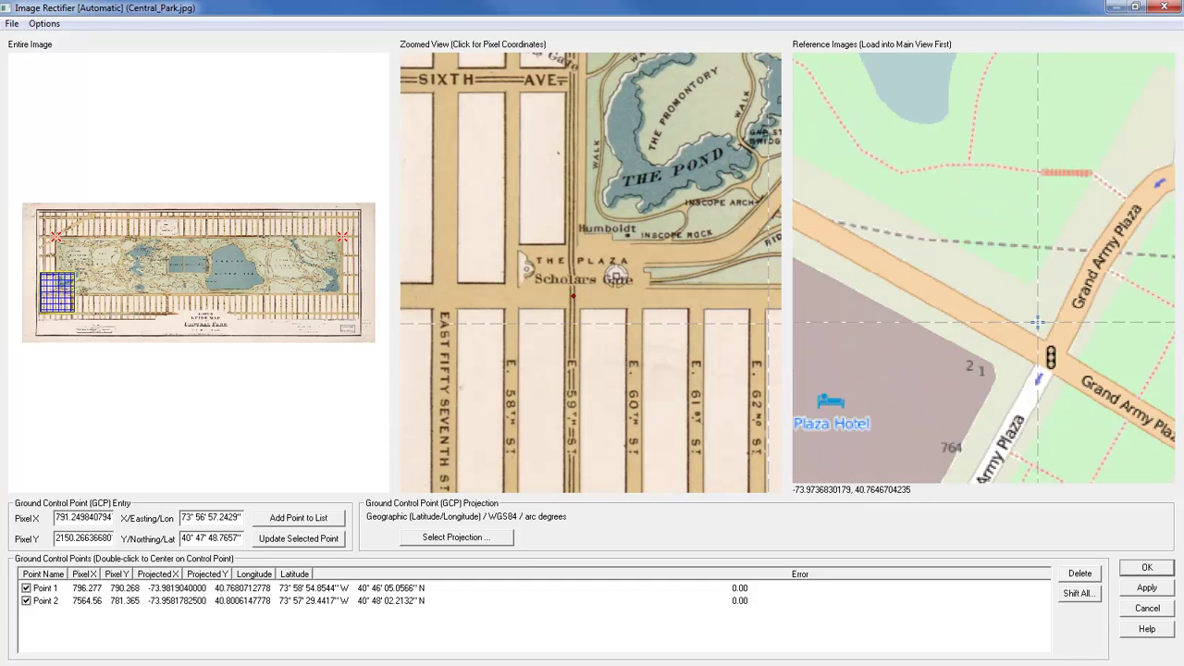
scroll(1058, 359, down, 1)
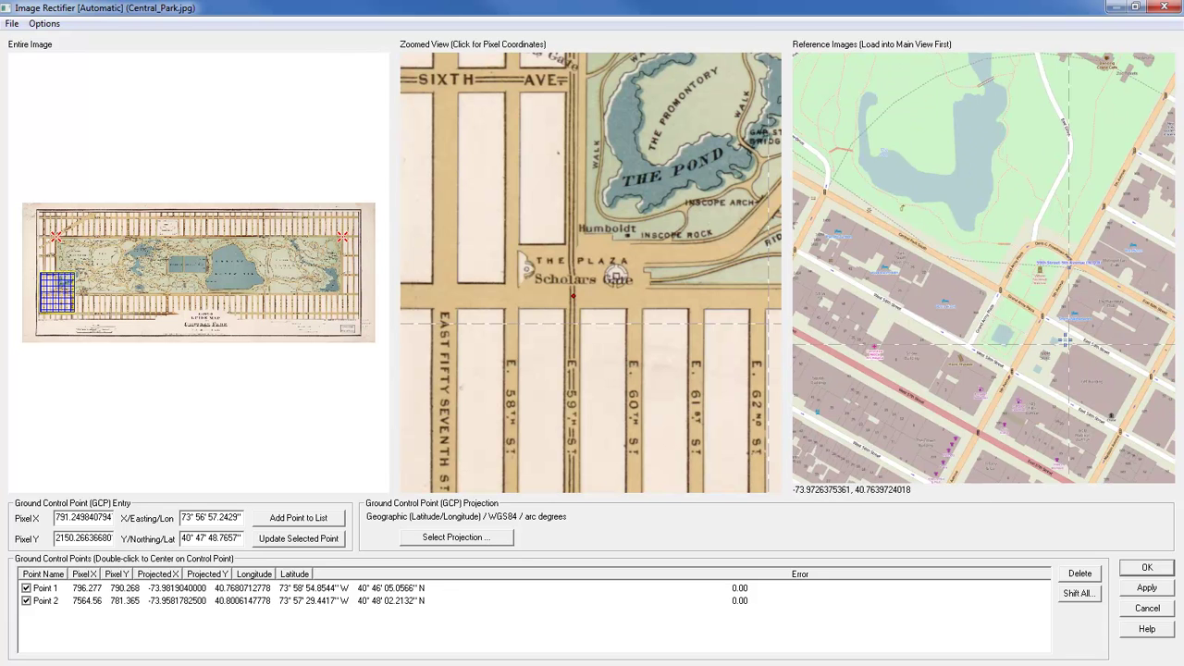
scroll(1042, 318, up, 1)
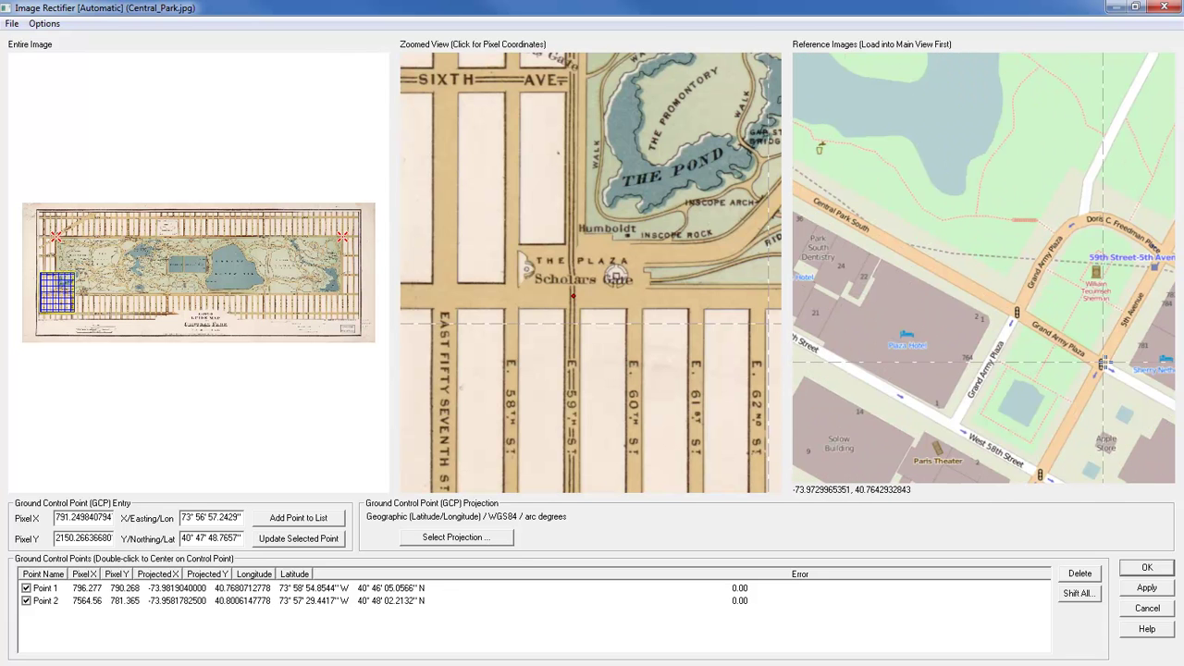
click(1101, 364)
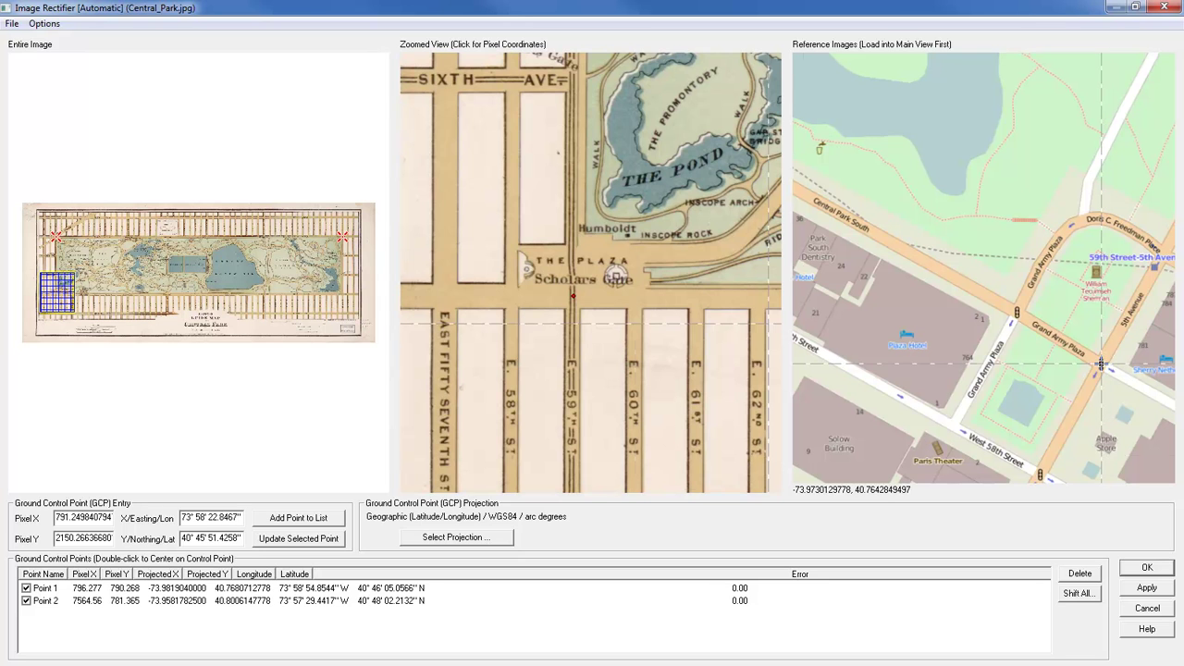
click(309, 519)
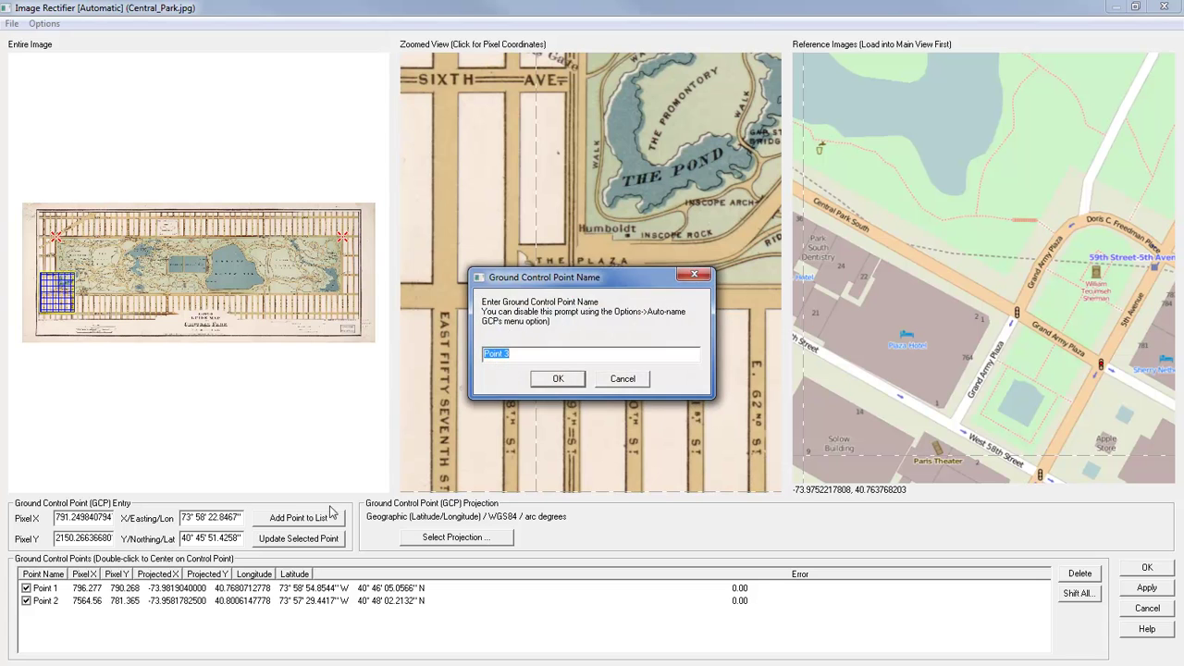
click(553, 379)
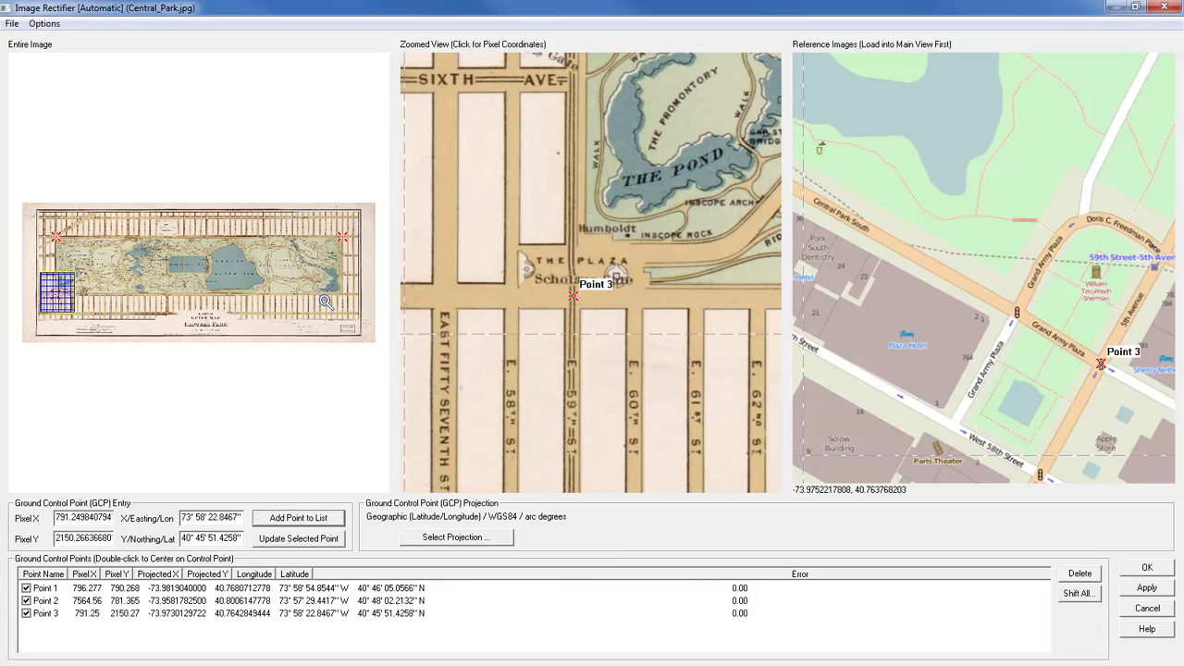
Pair East 110th Street at Pioneers Gate on the scan with Frawley Circle's centre on the reference map and add Point 4.
click(339, 288)
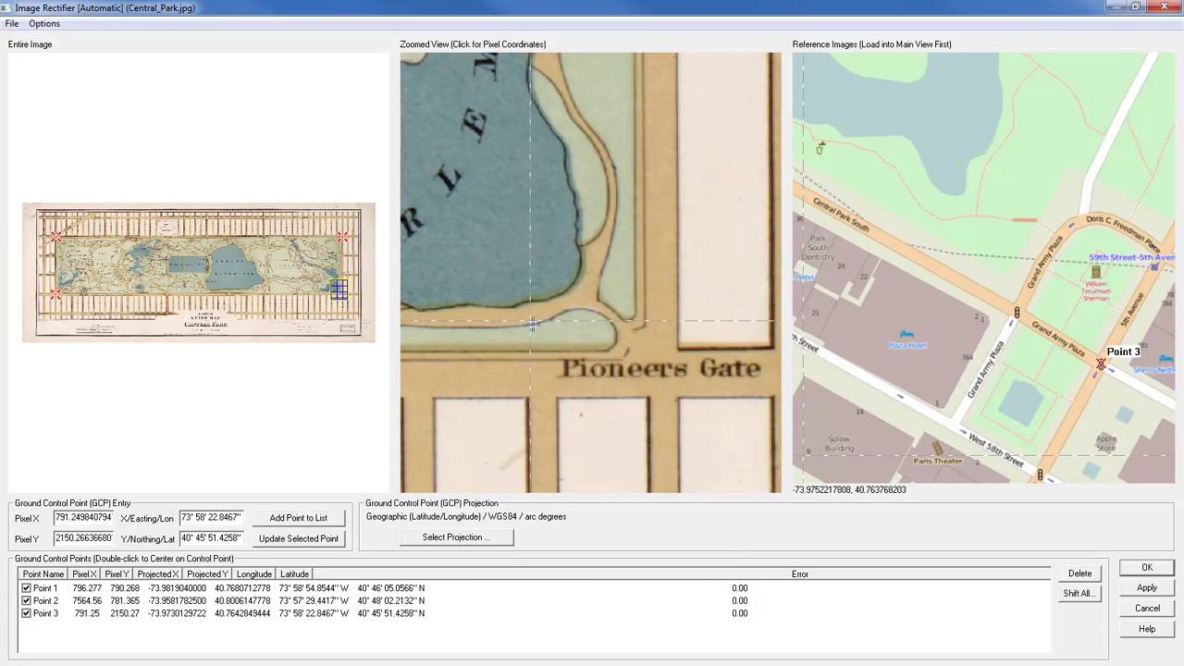
scroll(1027, 315, down, 2)
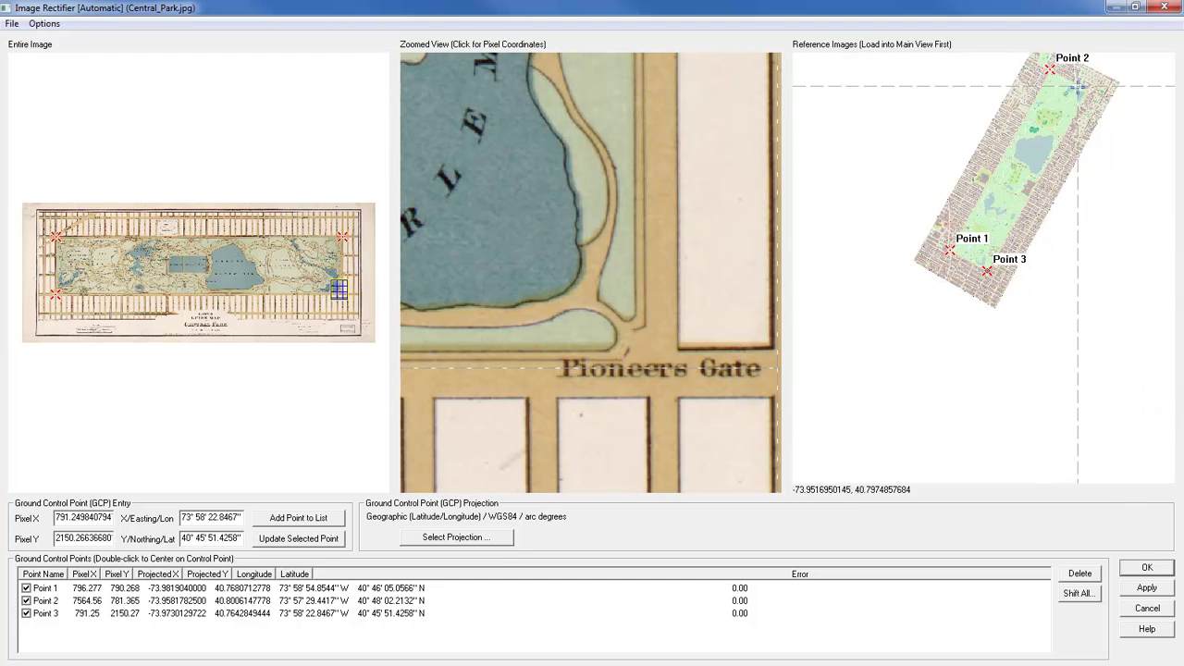
scroll(1092, 93, up, 2)
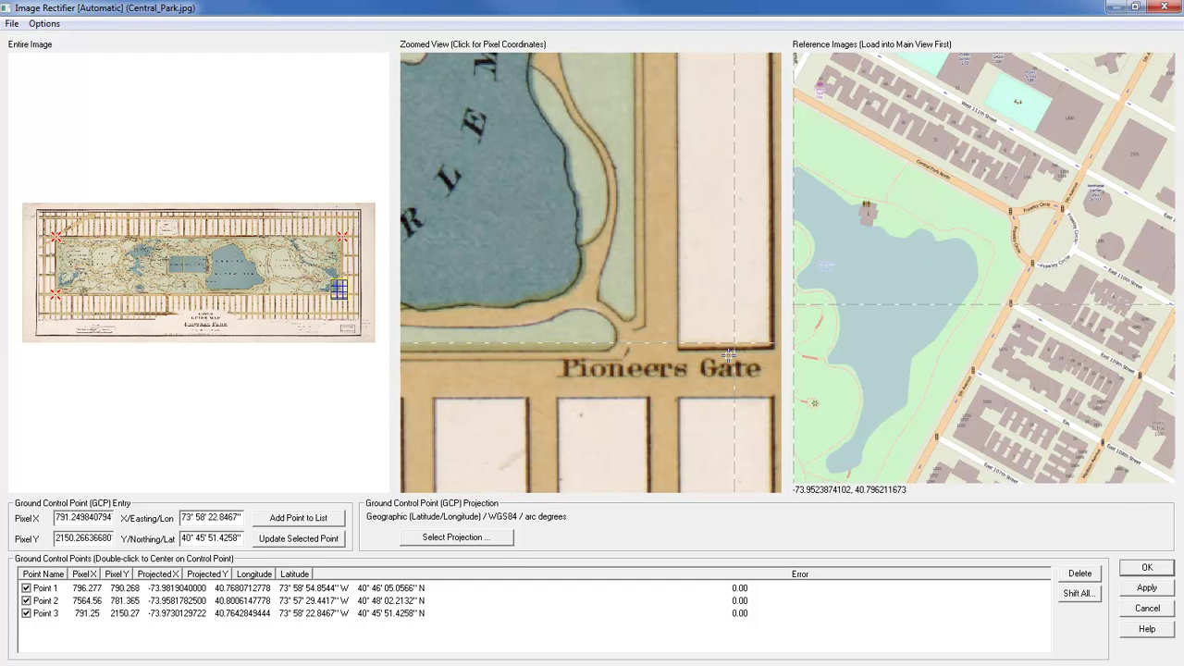
click(663, 374)
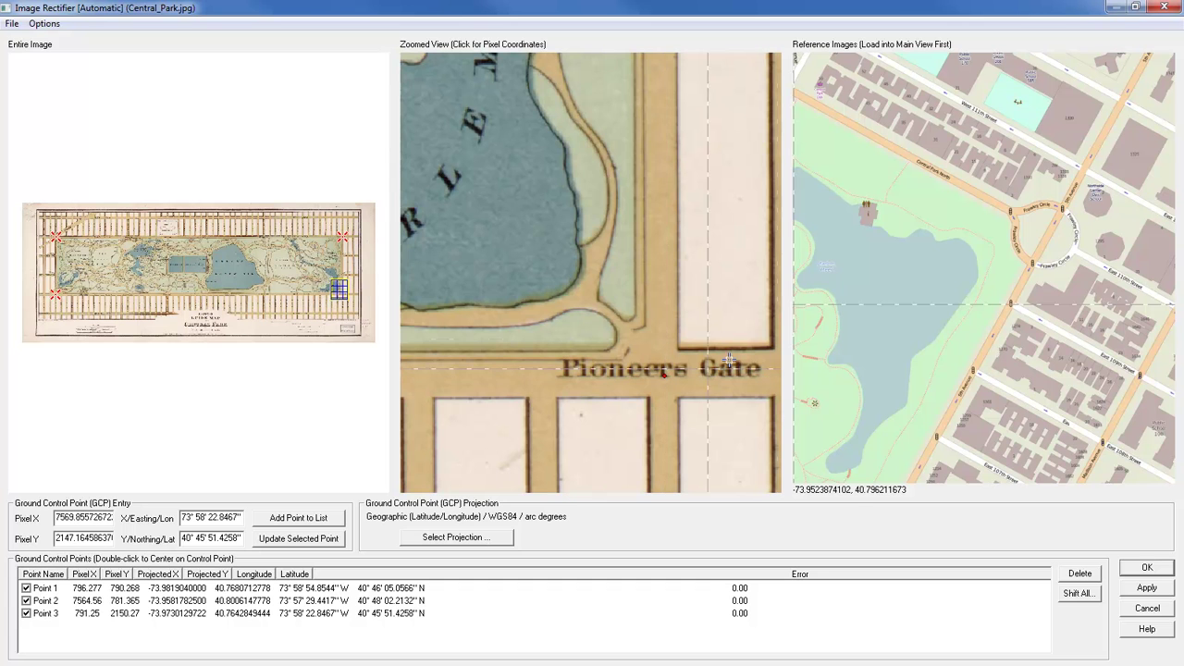
click(1048, 234)
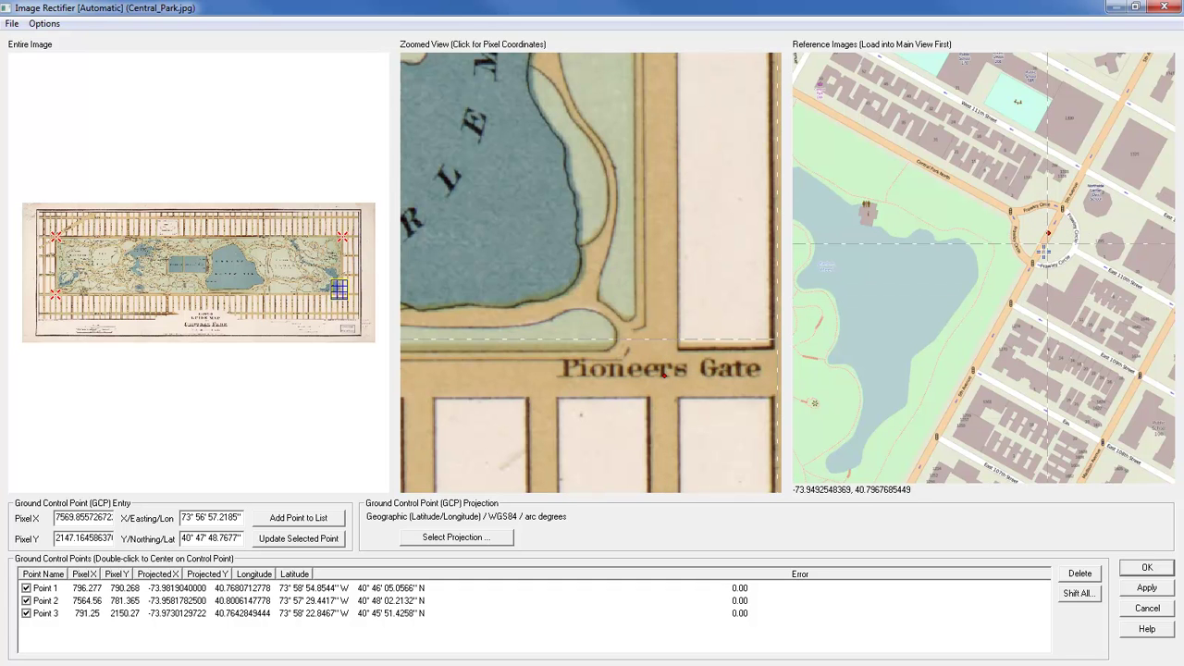
click(299, 519)
click(548, 378)
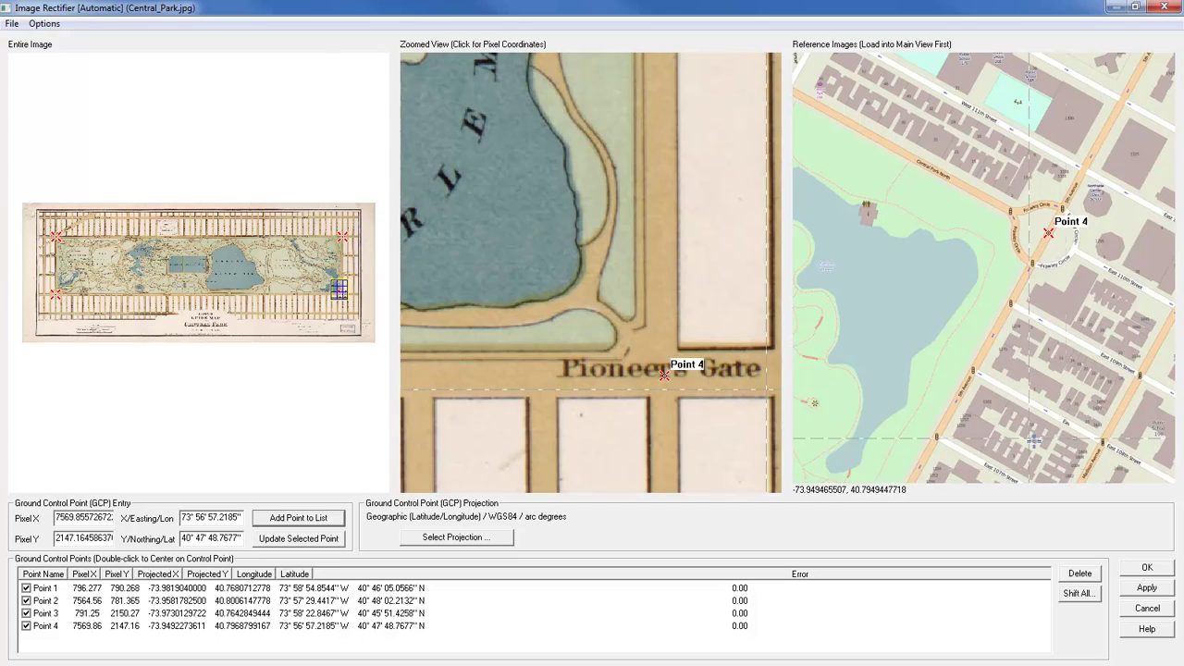
Finish the rectification with the four control points and review the georeferenced Central_Park.jpg over the OSM map.
click(1144, 568)
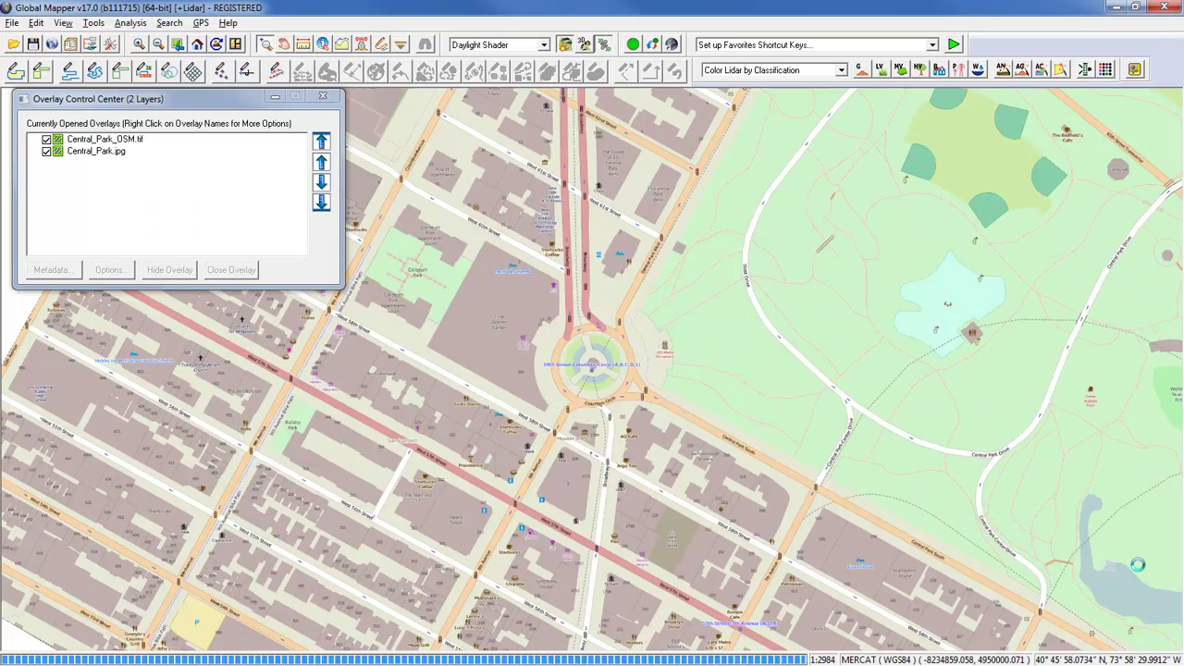
scroll(737, 276, down, 2)
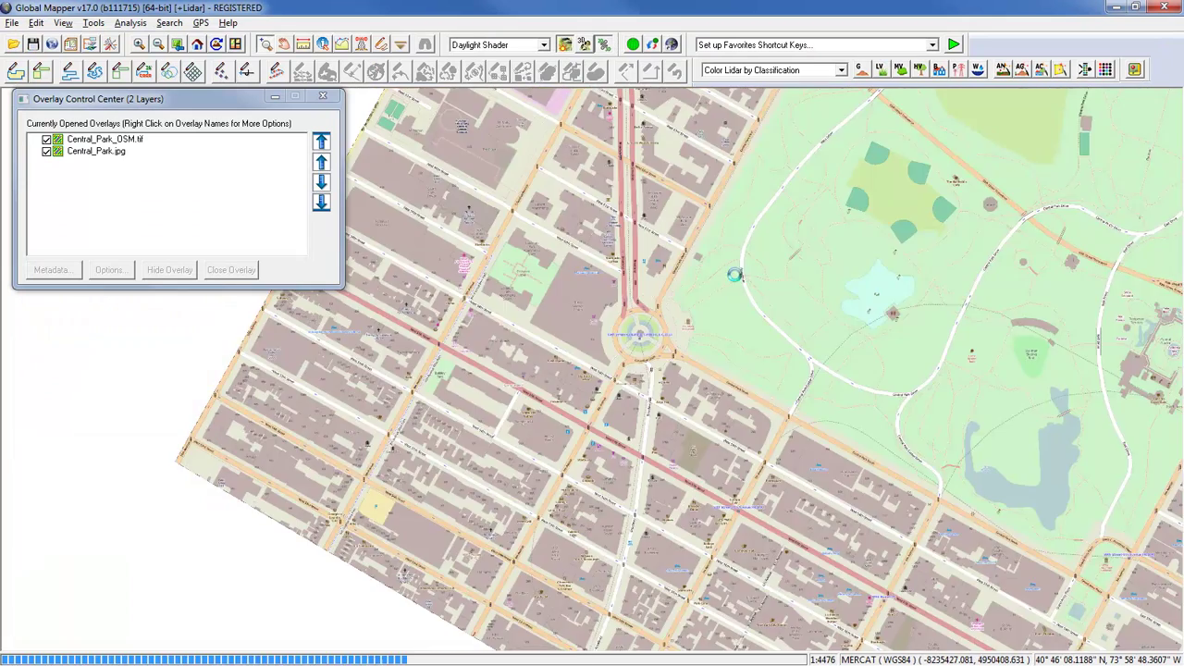
scroll(881, 260, down, 1)
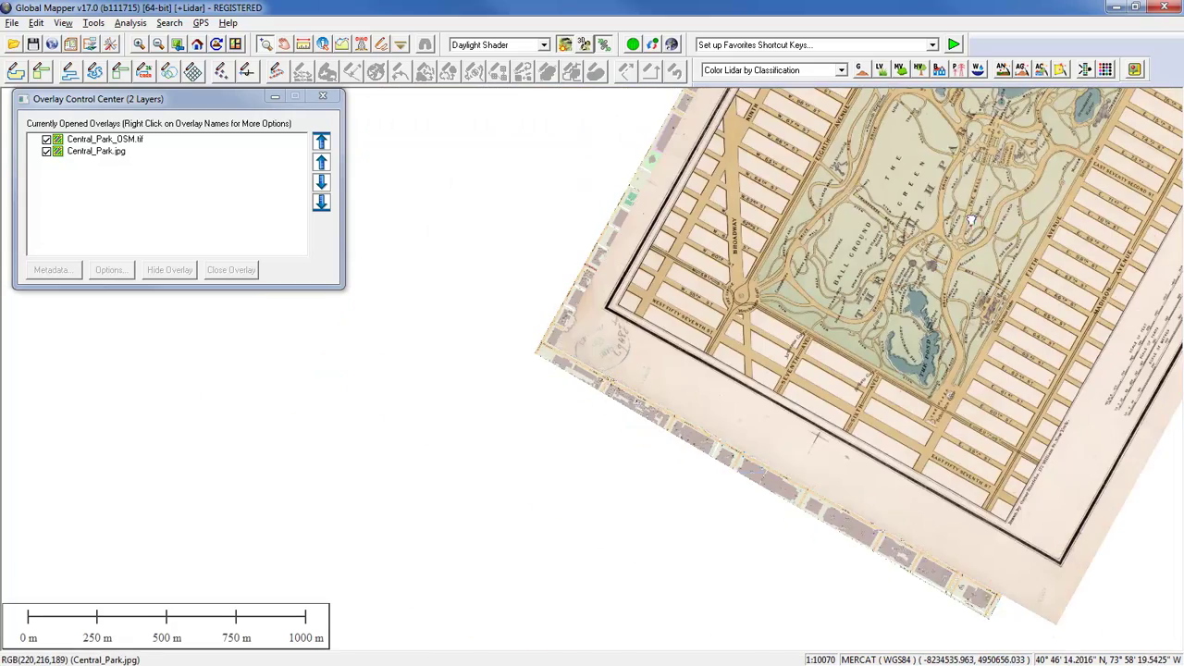
drag(971, 225, 753, 296)
scroll(753, 296, down, 2)
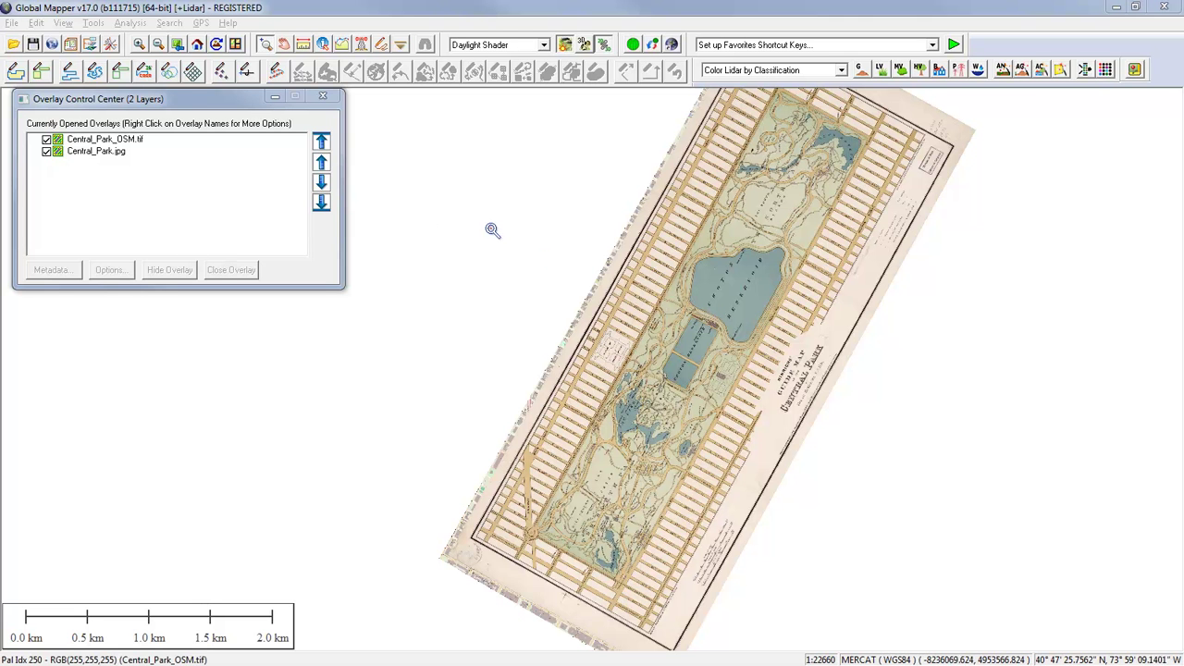
Swipe the Central_Park.jpg layer on and off along the reservoir's east side to compare it with the OSM map beneath.
drag(747, 257, 832, 365)
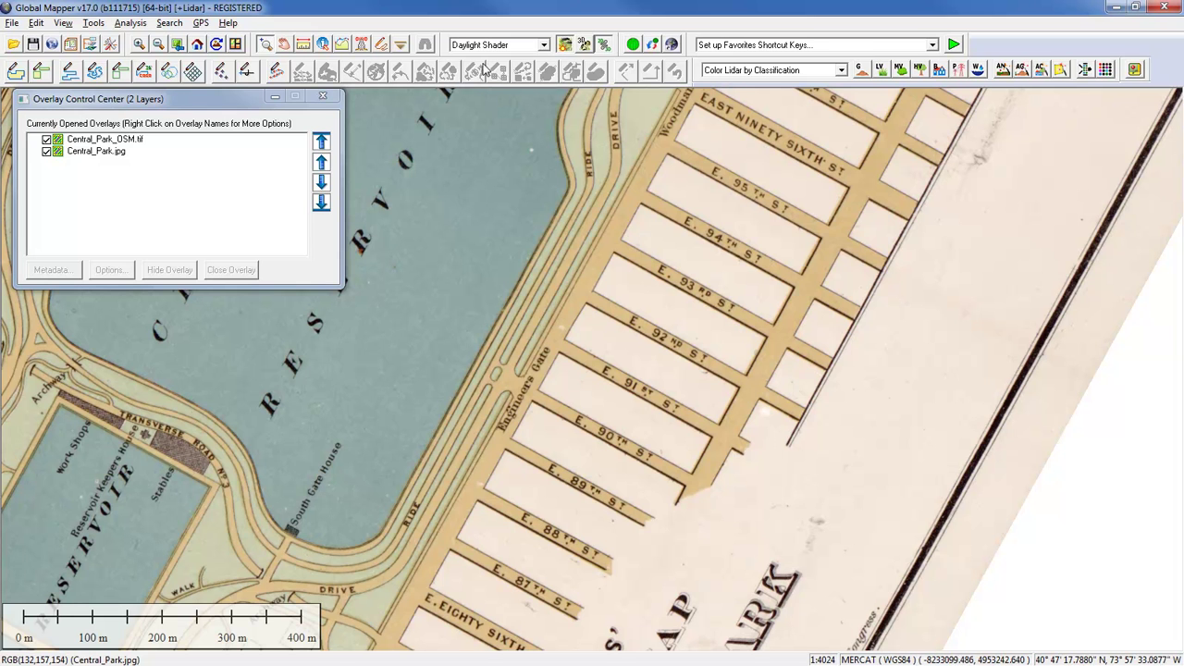
click(402, 46)
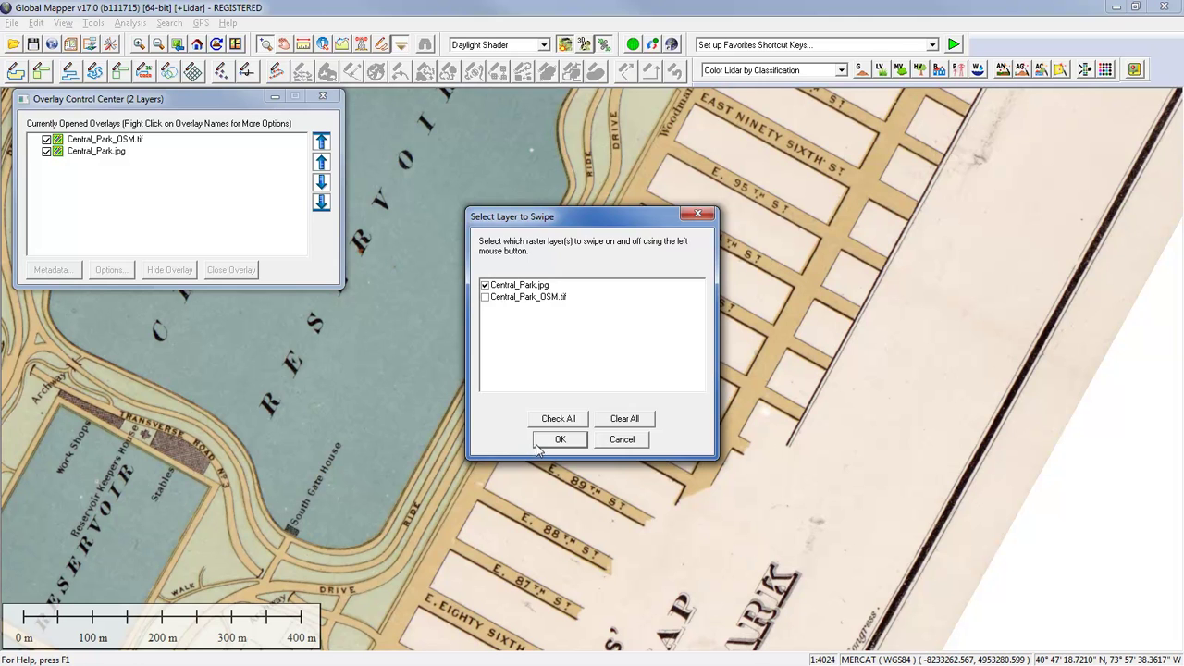
click(558, 439)
drag(618, 129, 659, 92)
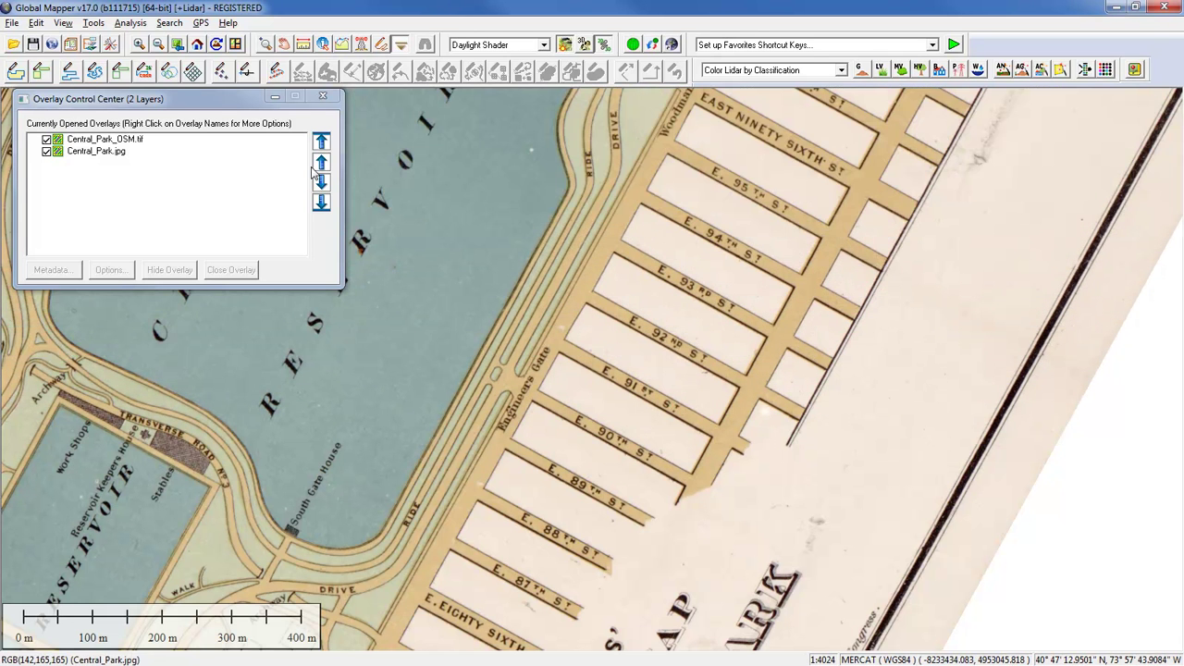
Set the translucency of the Central_Park.jpg layer to about 51% and apply it, so the OSM map shows through.
click(110, 155)
click(125, 271)
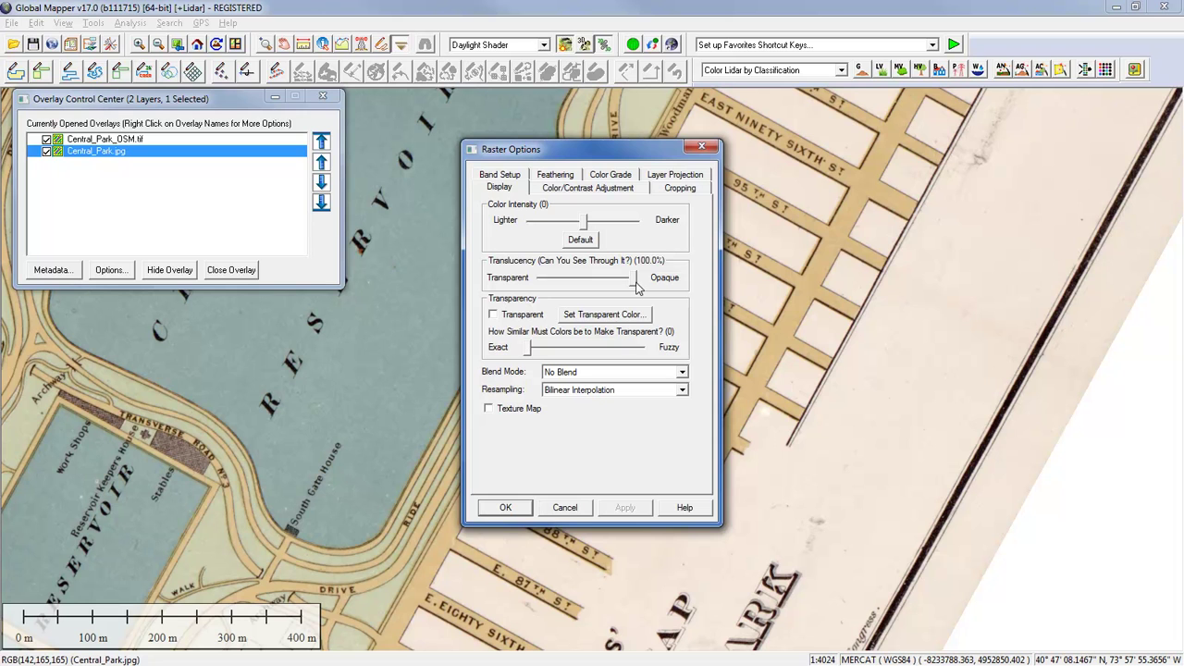
drag(636, 286, 590, 286)
drag(540, 153, 238, 173)
click(326, 534)
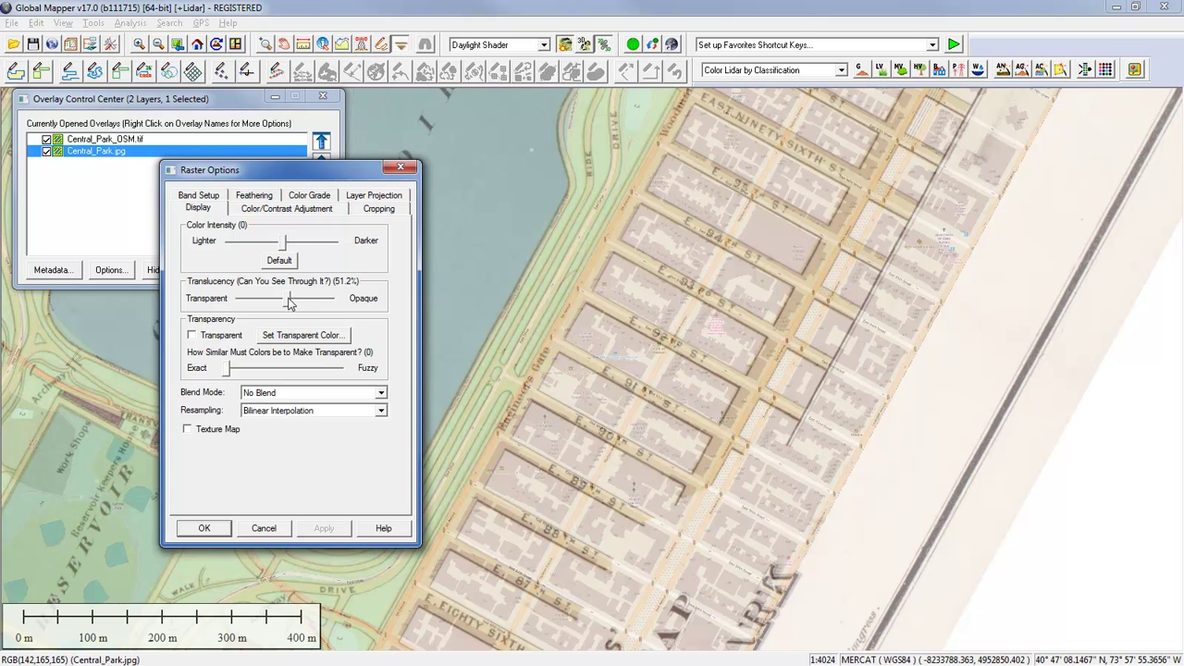
Restore the Central_Park.jpg layer to 100% opaque and accept the raster options.
drag(289, 304, 338, 307)
click(320, 530)
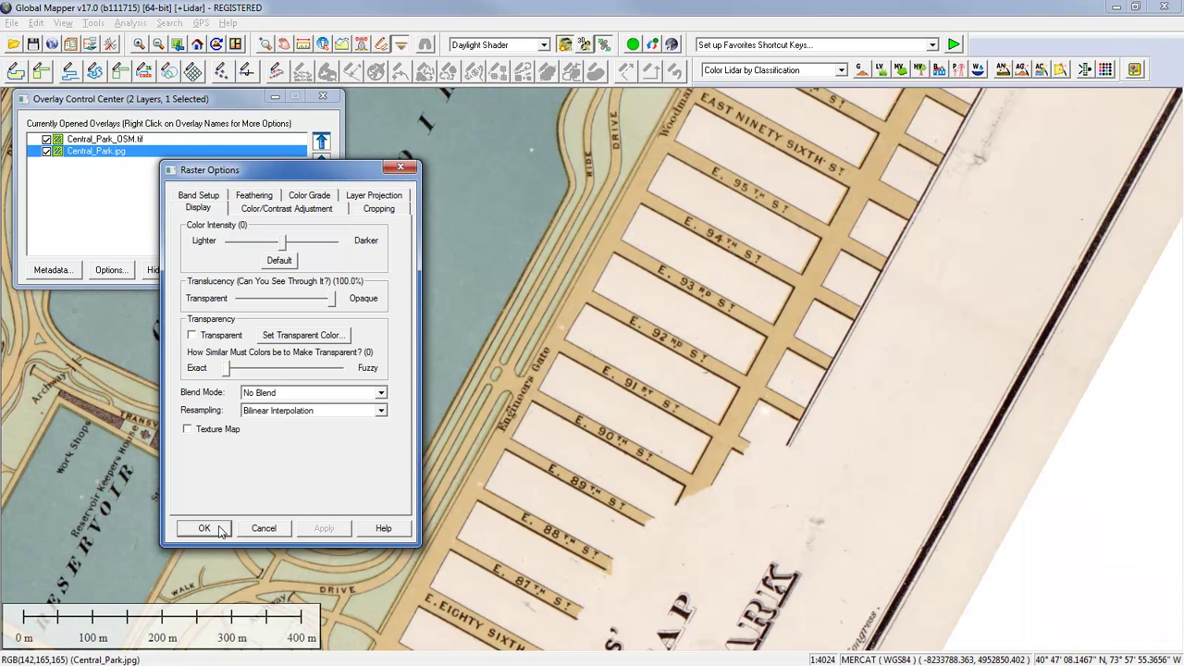
click(218, 528)
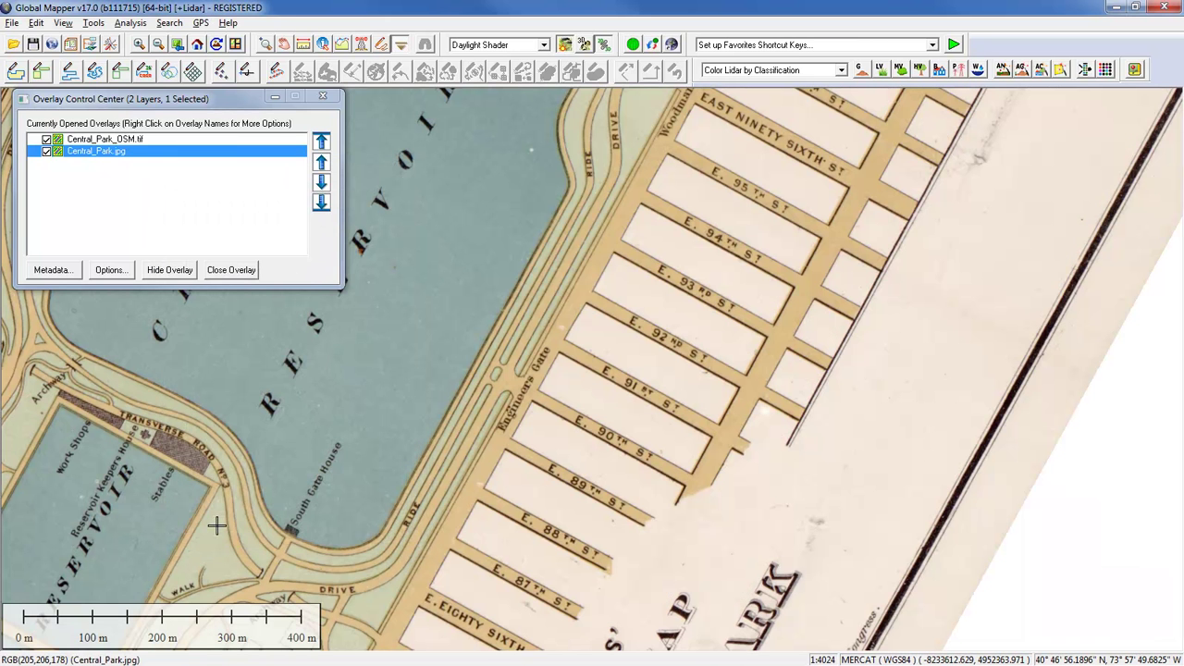
Hide the Central_Park.jpg layer to view the OSM map around the reservoir.
right_click(108, 154)
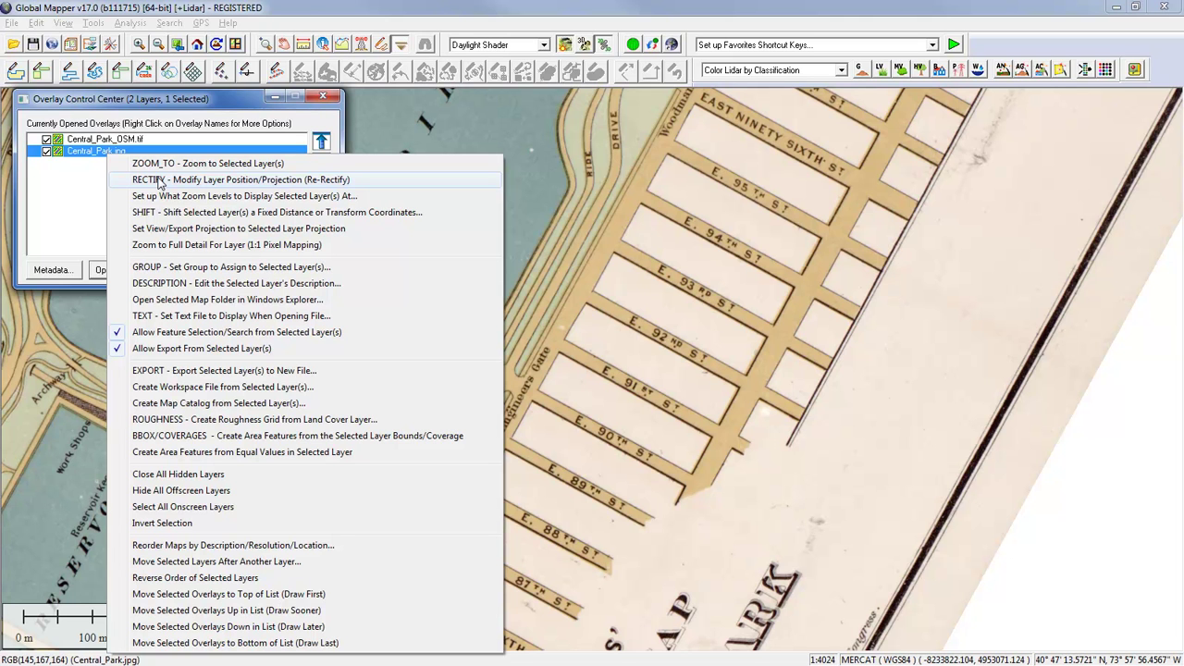
click(159, 181)
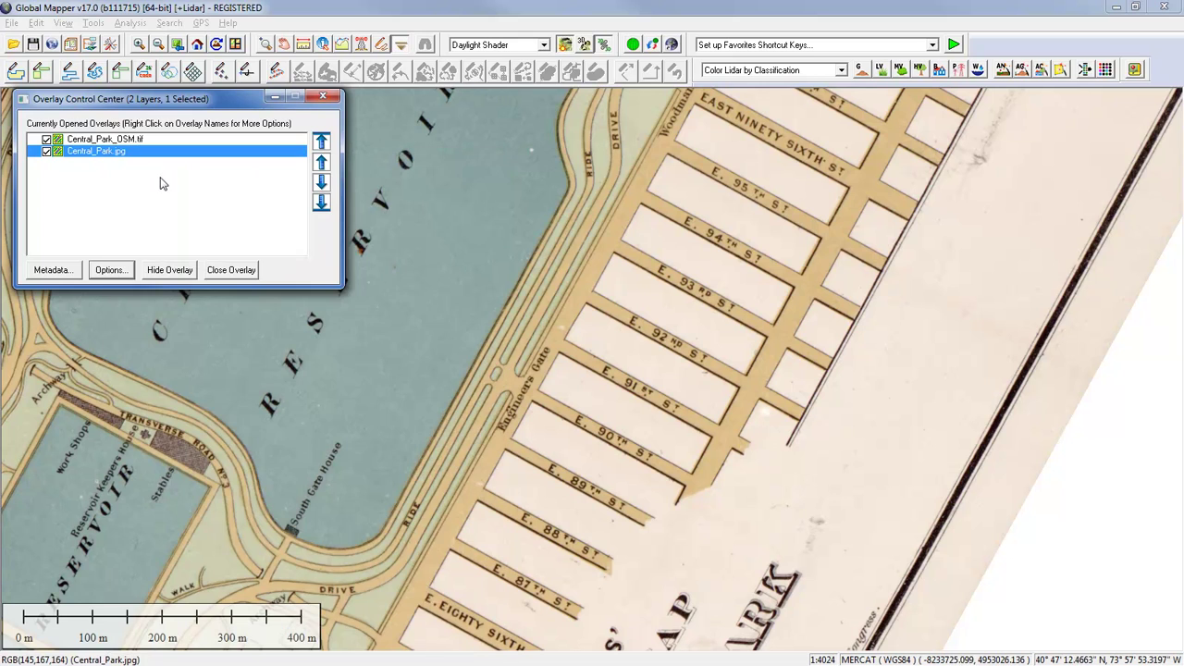
scroll(480, 290, down, 2)
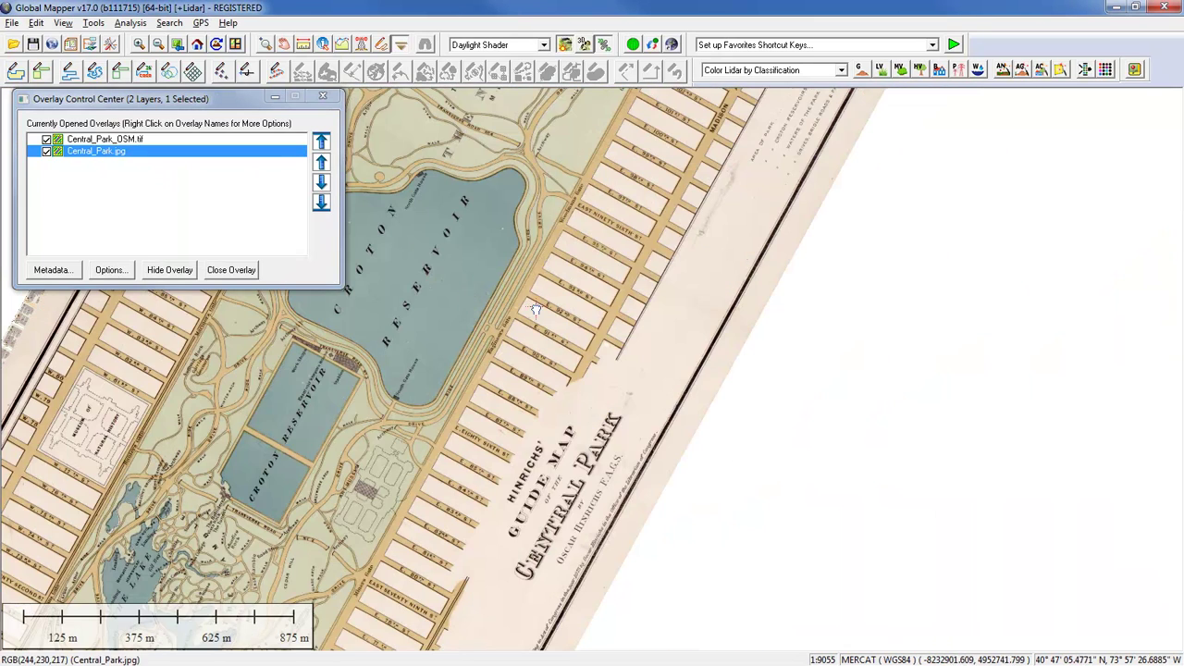
drag(595, 315, 725, 342)
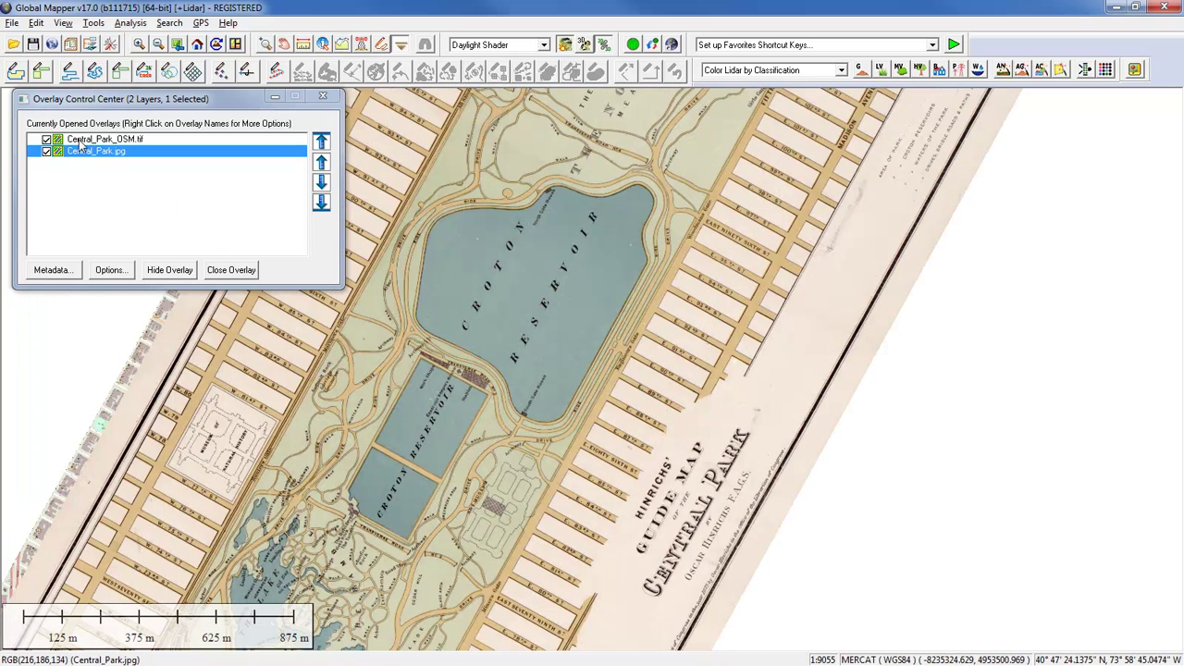
click(47, 151)
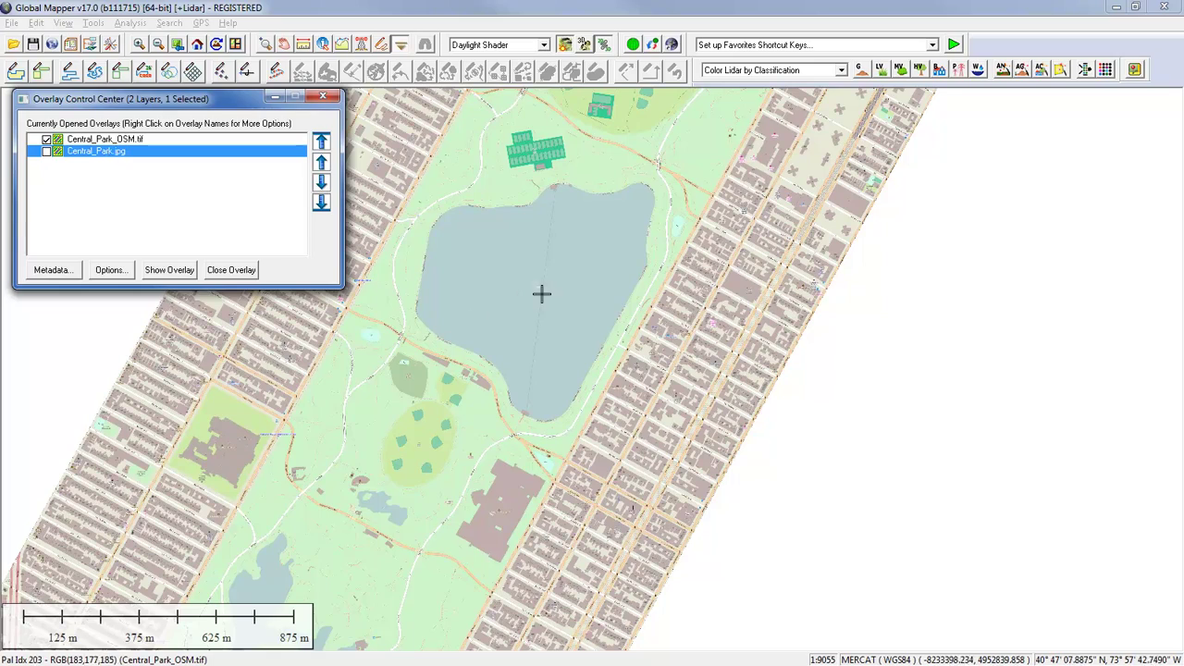
Reopen Central_Park.jpg for re-rectification, centre the views on control point Point 1, and cancel the rectification.
right_click(107, 161)
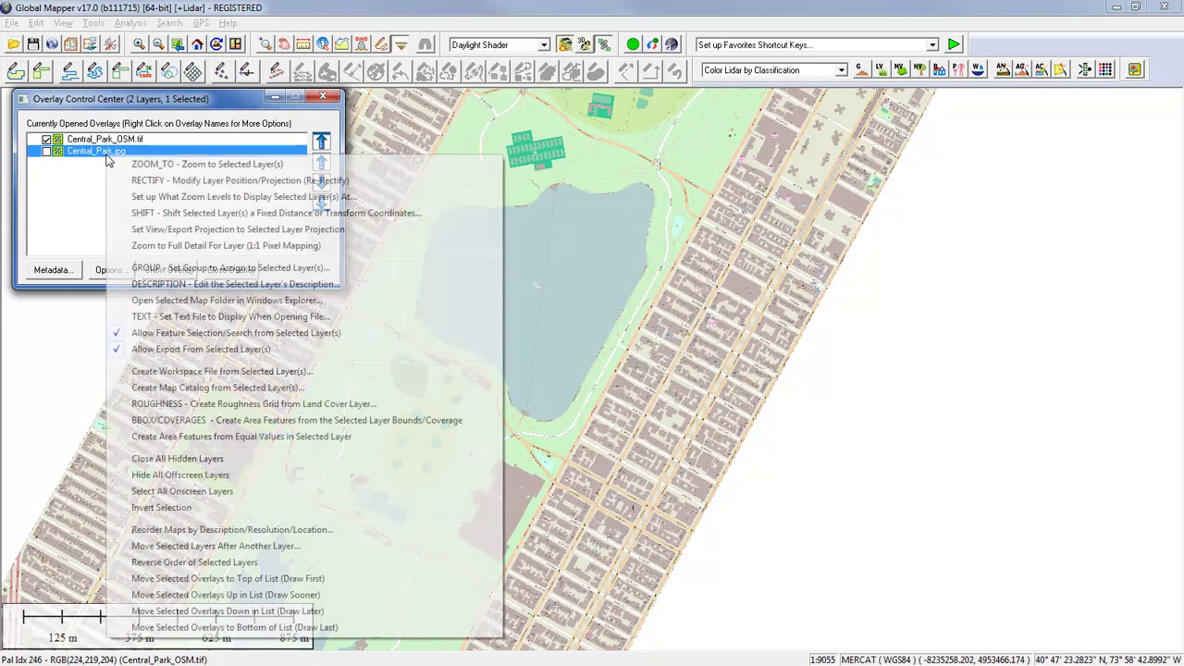
click(142, 181)
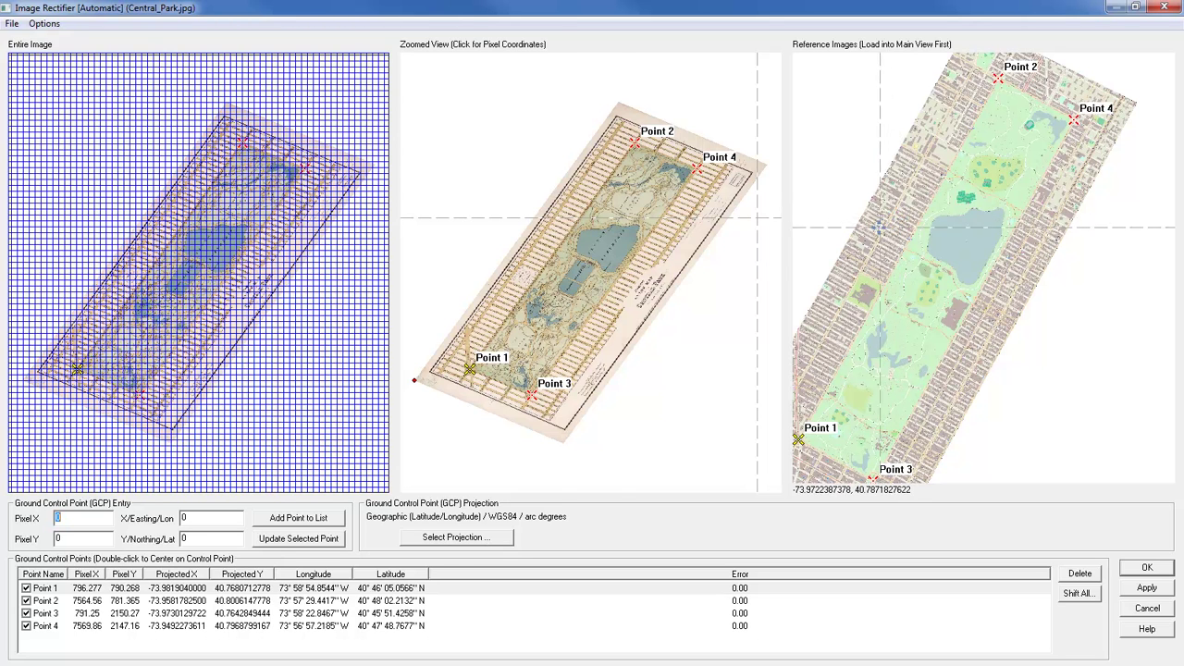
click(547, 613)
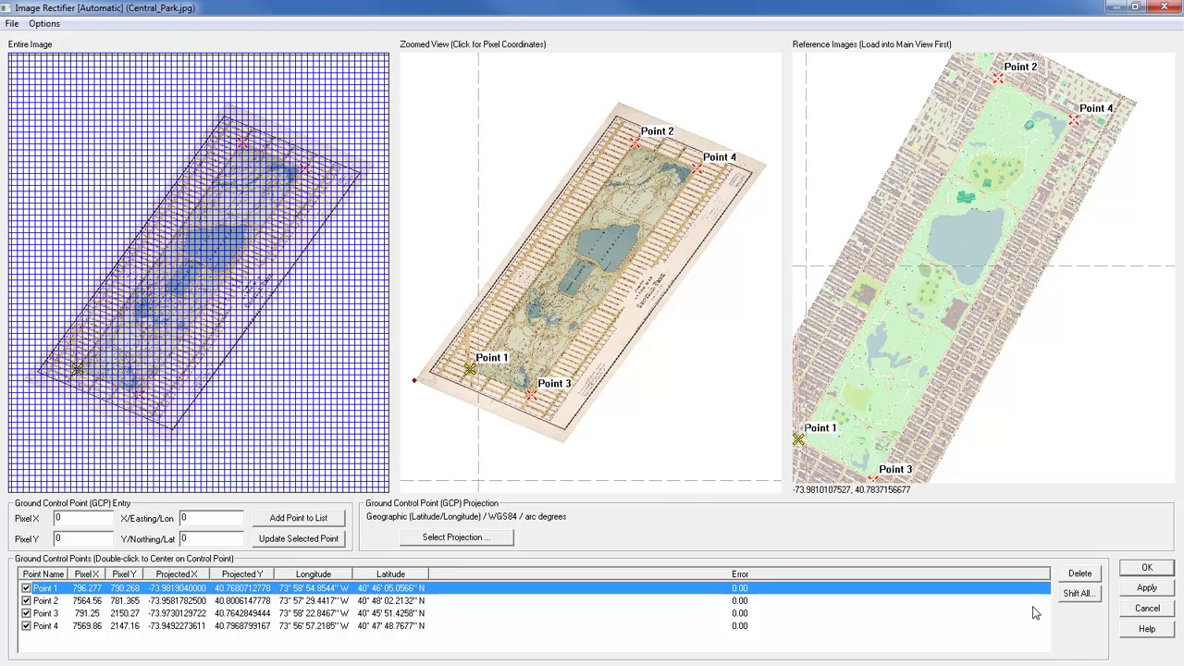
double_click(294, 588)
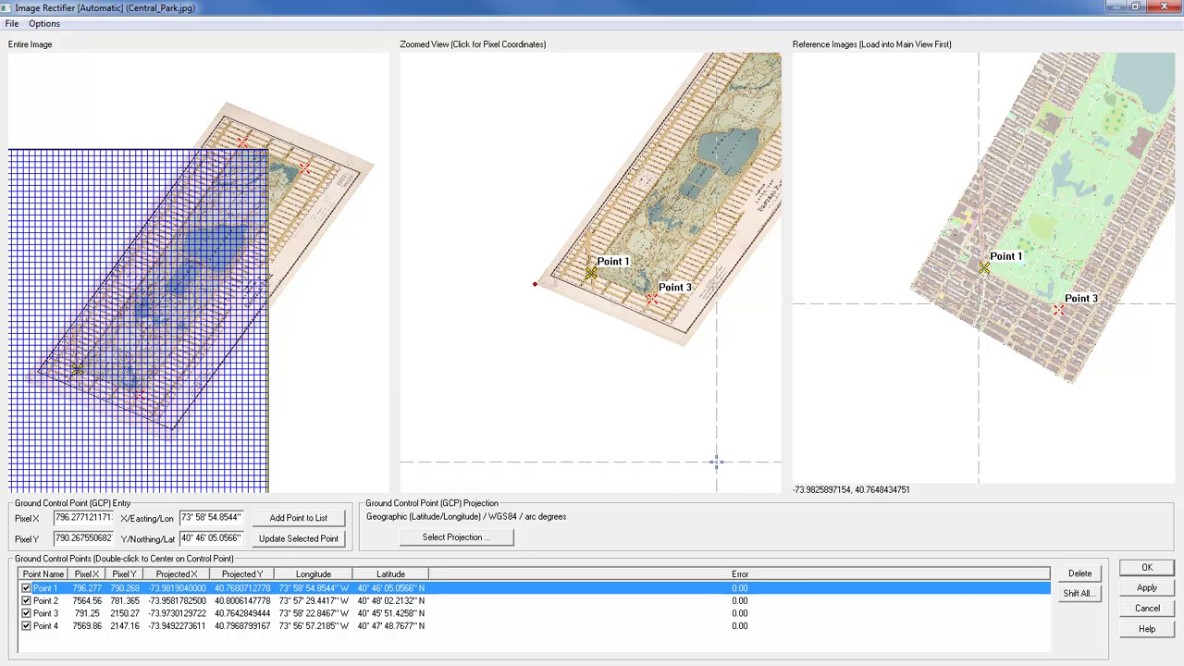
click(1163, 612)
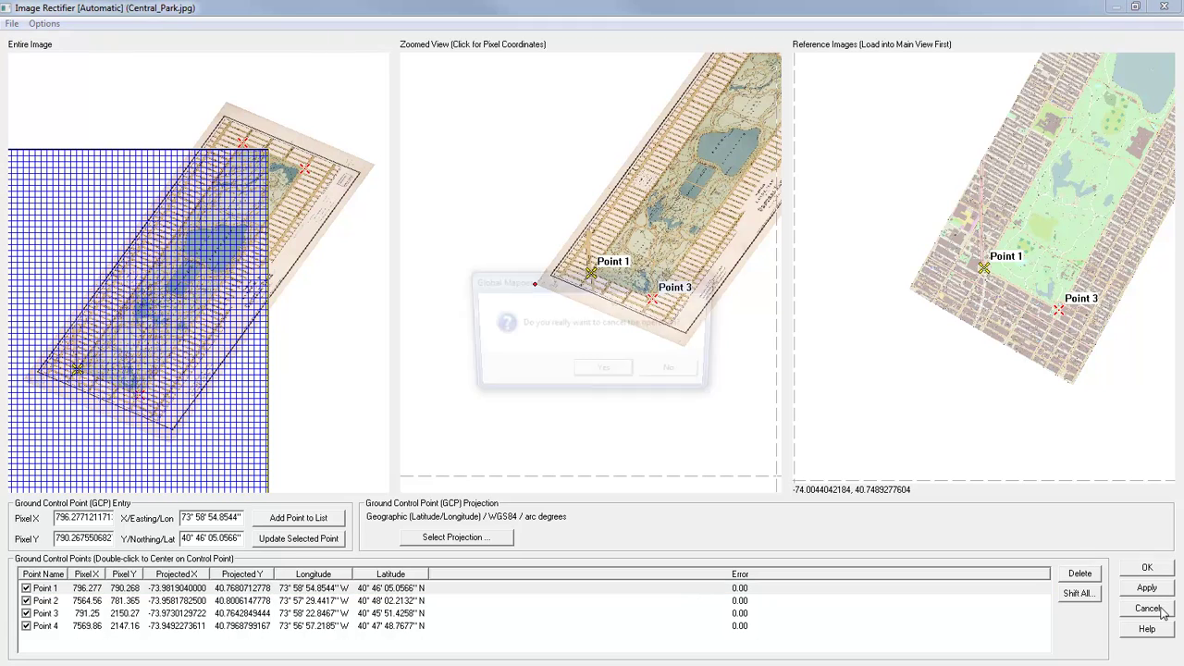
click(601, 373)
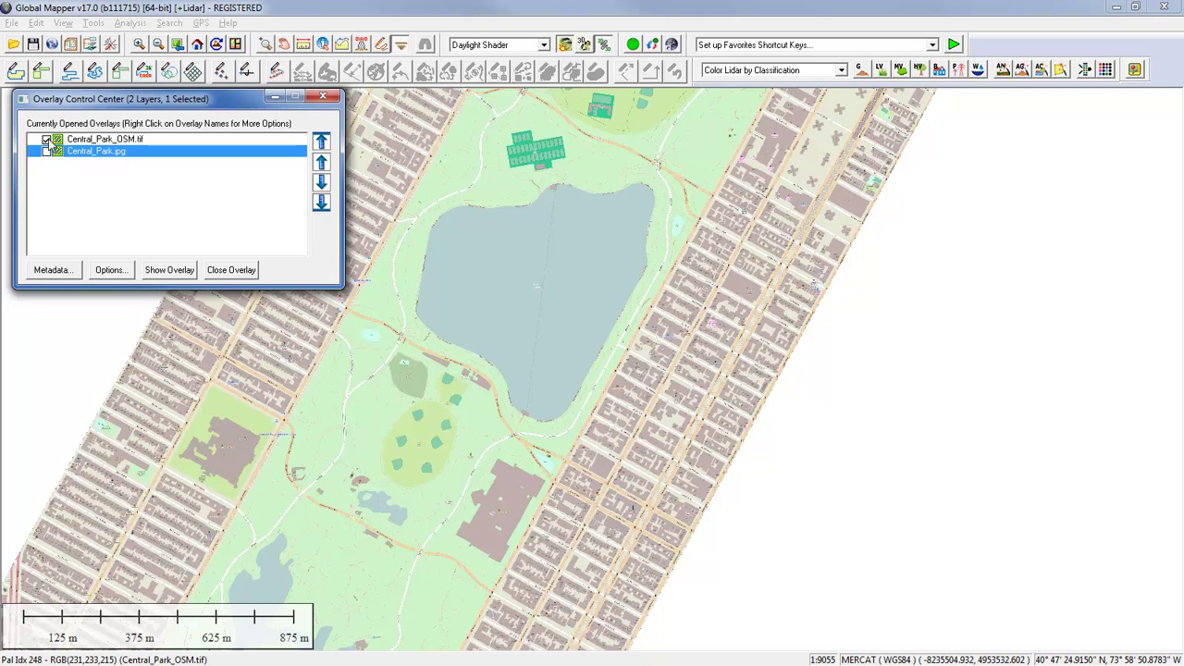
Hide the Central_Park_OSM.tif layer and show only Central_Park.jpg at its full extent.
click(46, 139)
click(47, 151)
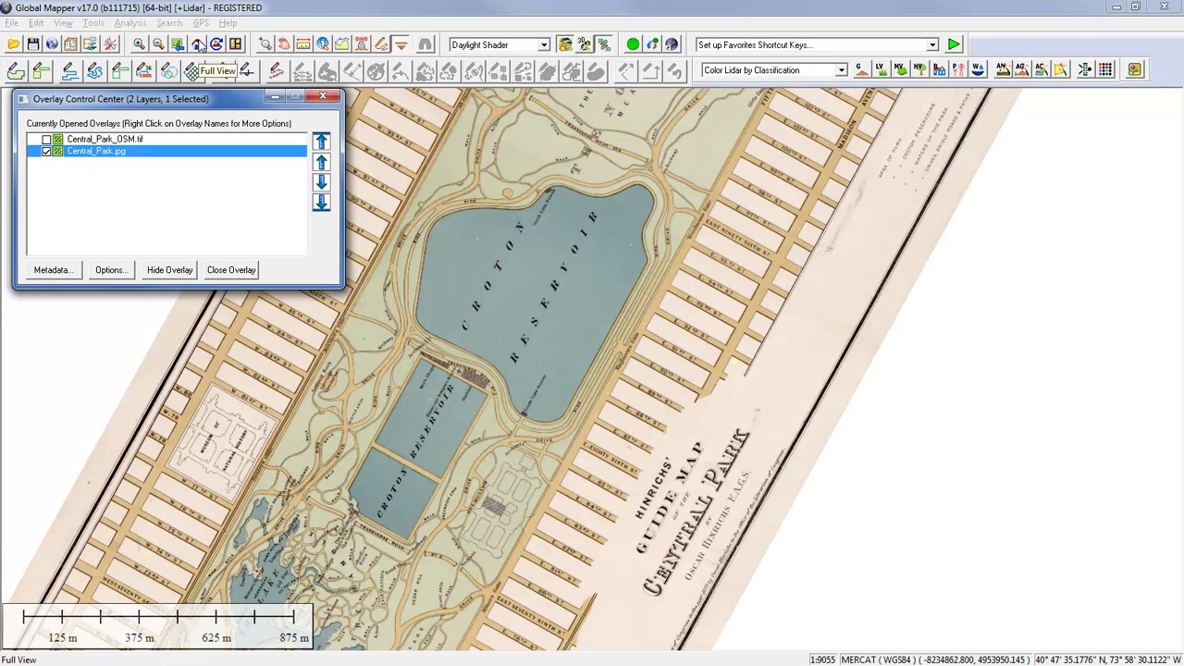
click(198, 44)
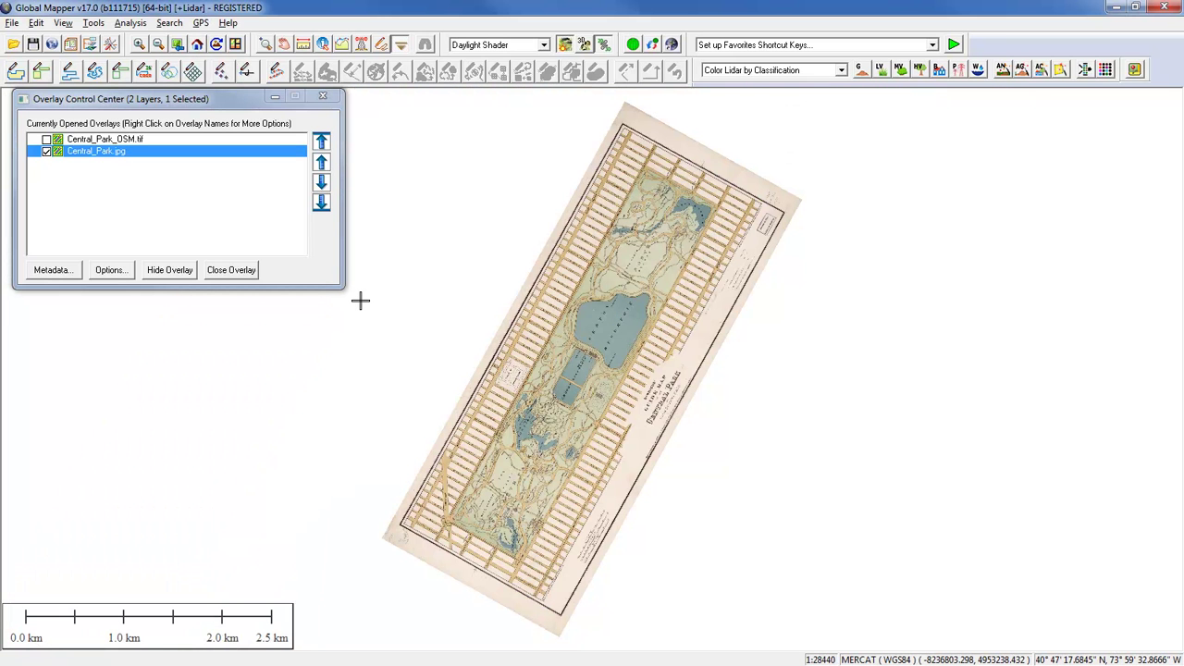
click(13, 22)
mouse_move(63, 298)
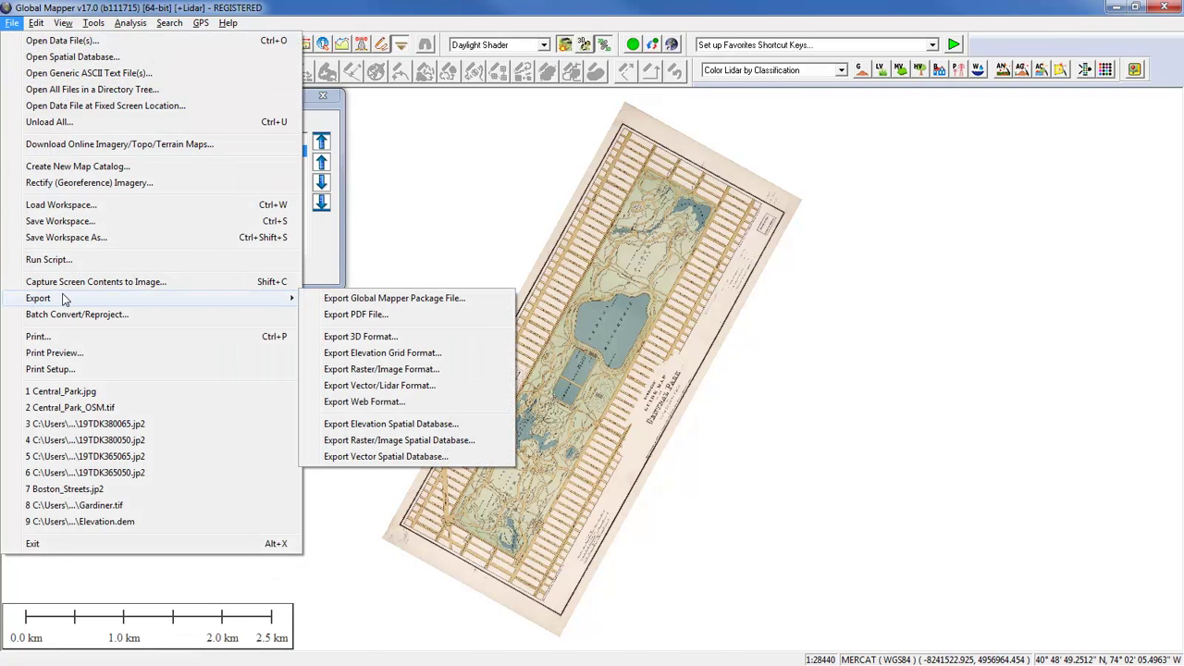
click(433, 164)
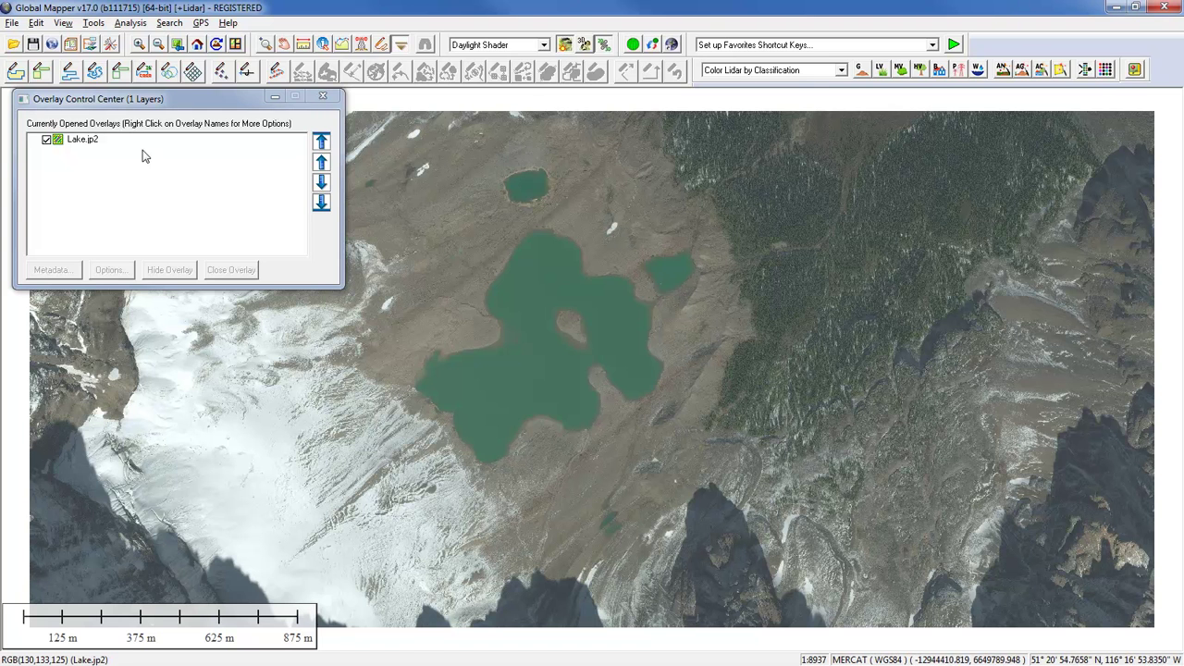
Start creating area features from equal values in the Lake.jp2 layer, with Lake Areas as the layer description.
click(82, 144)
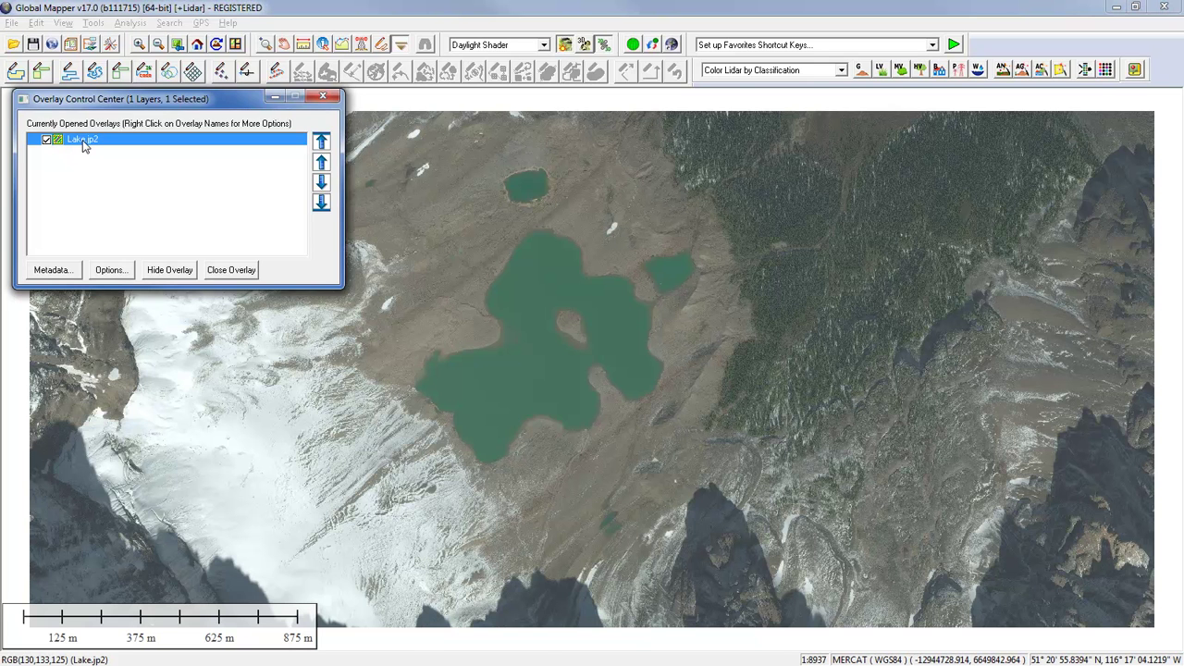
right_click(83, 145)
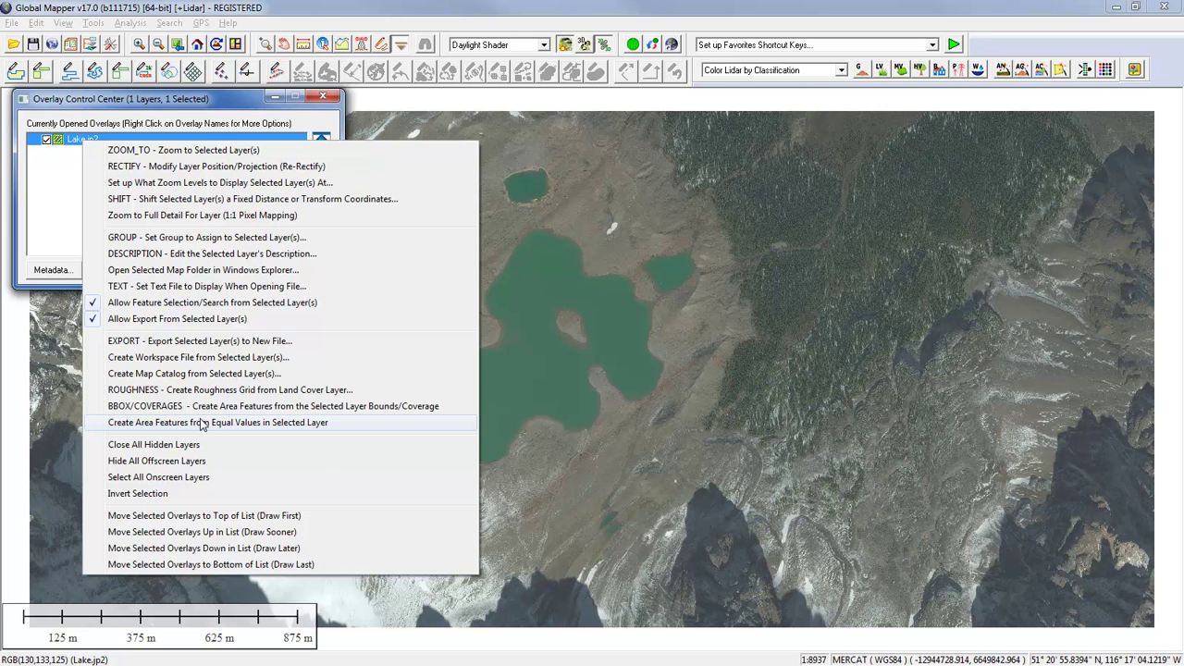
click(201, 423)
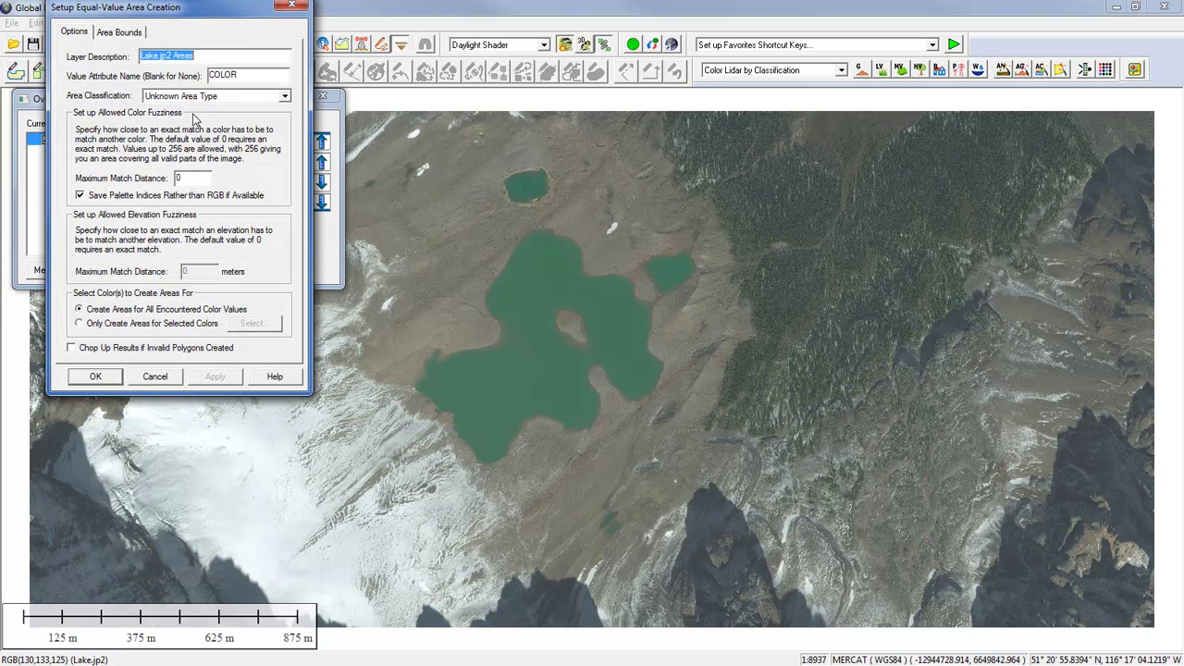
drag(211, 13, 589, 205)
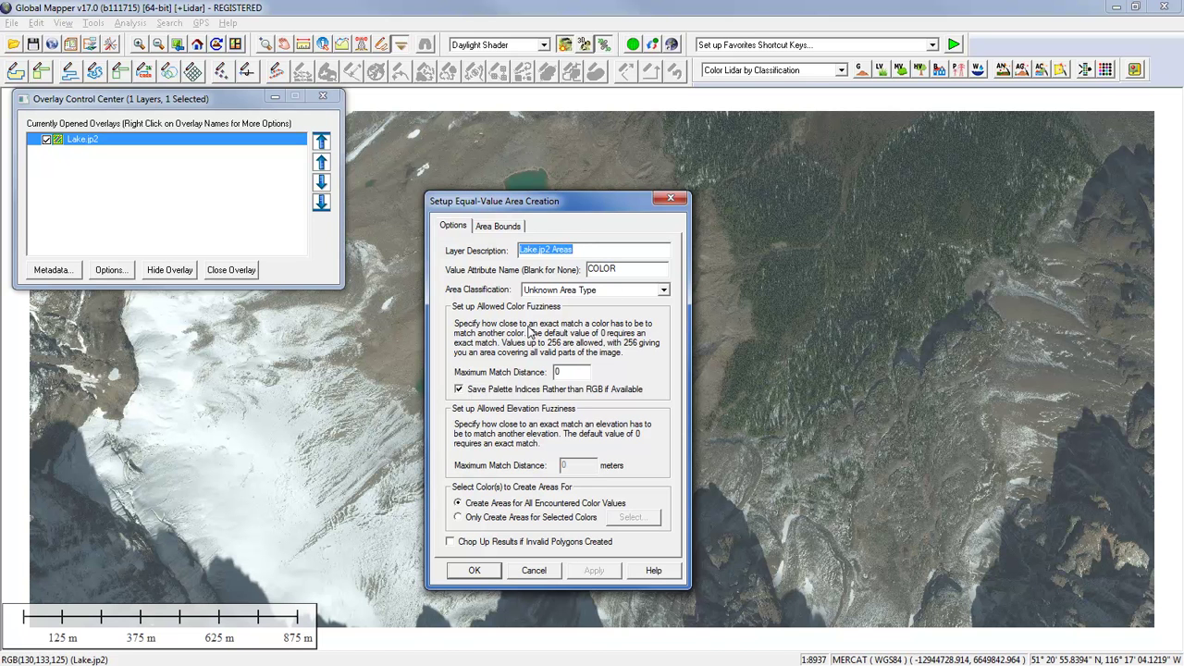
click(552, 250)
key(BackSpace)
key(BackSpace)
key(BackSpace)
key(BackSpace)
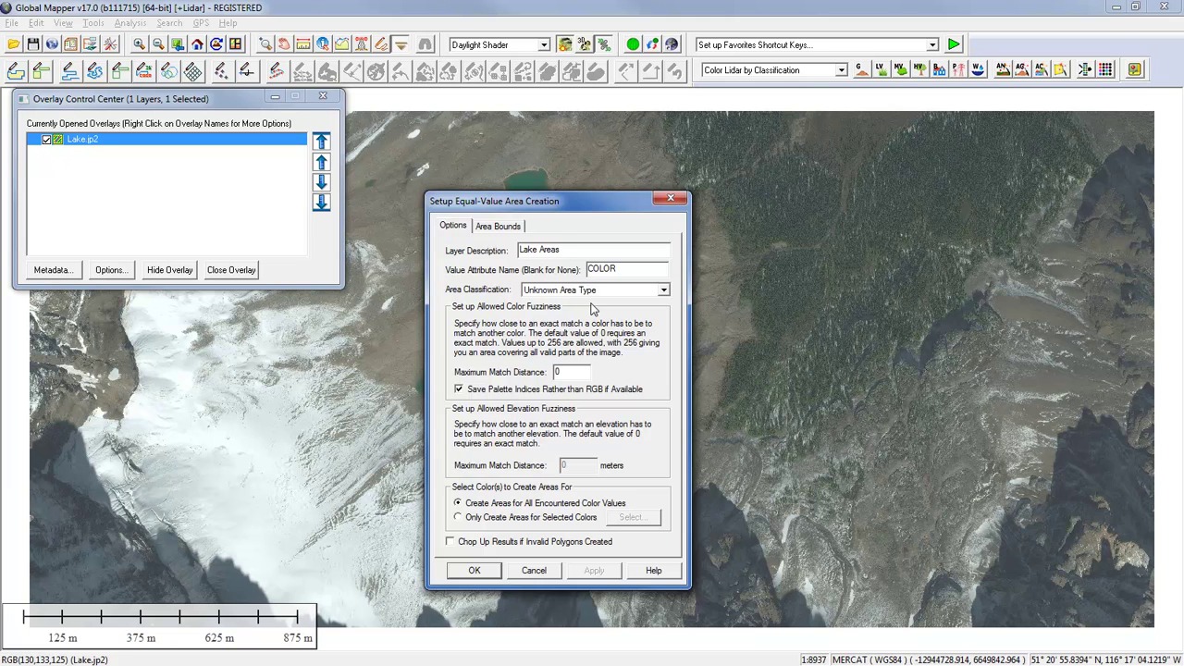
Restrict area creation to the custom green colour (red 71, green 116, blue 96) with a maximum colour match distance of 20.
drag(629, 209, 888, 222)
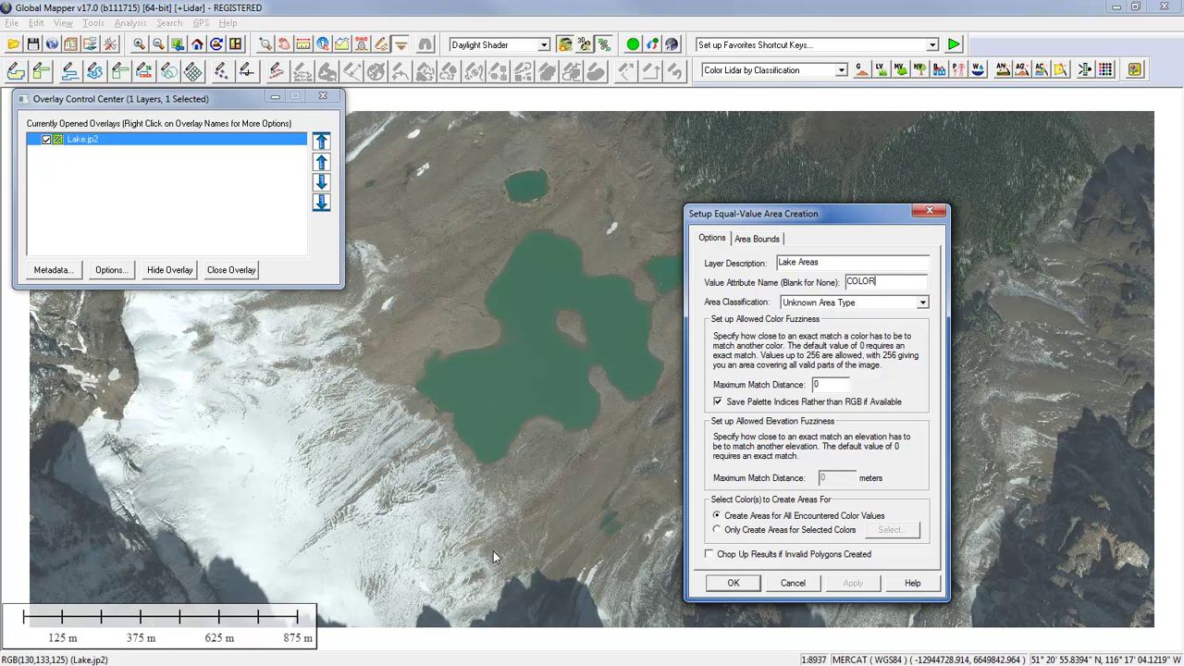
click(721, 531)
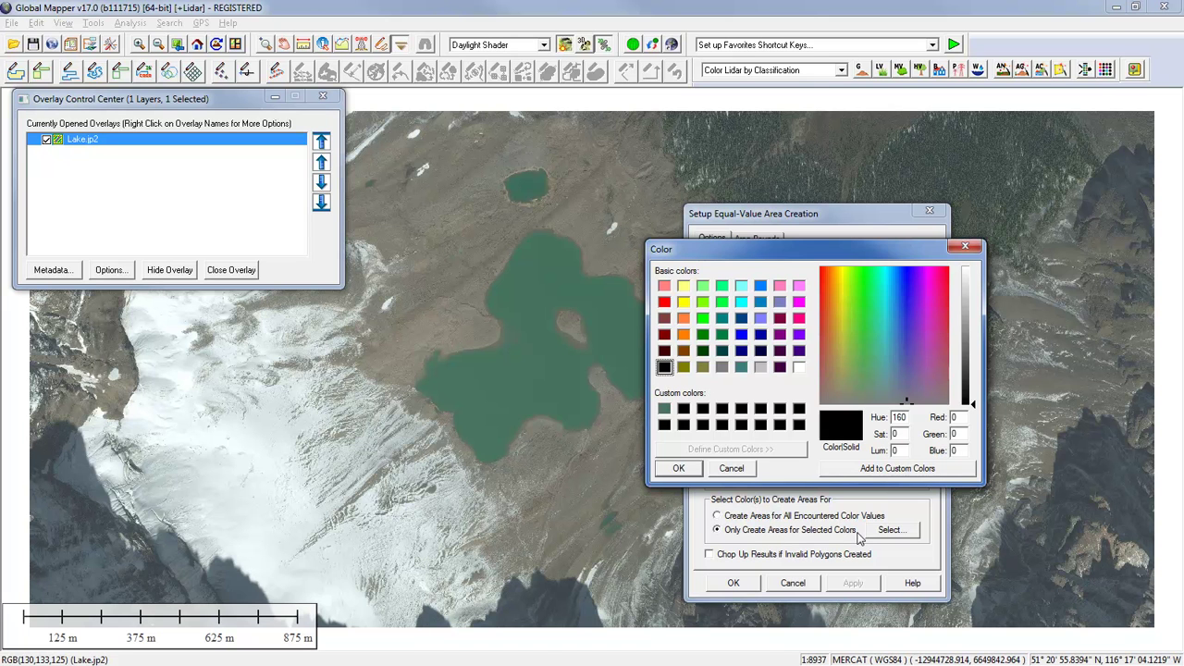
click(664, 408)
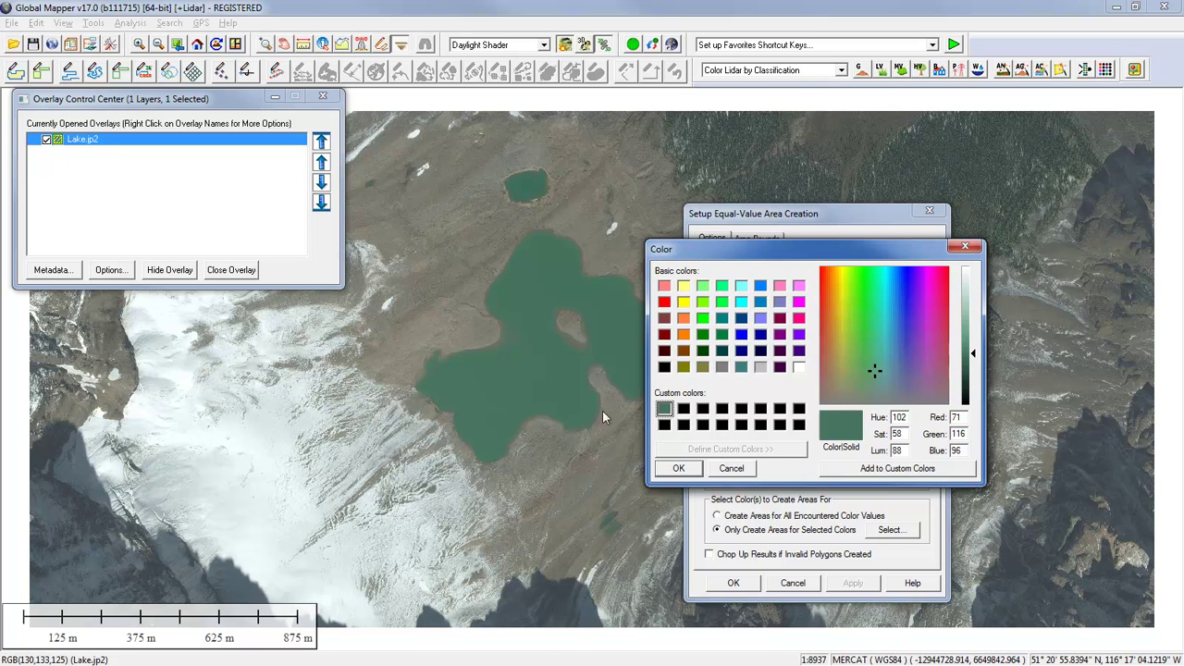
click(49, 663)
click(681, 469)
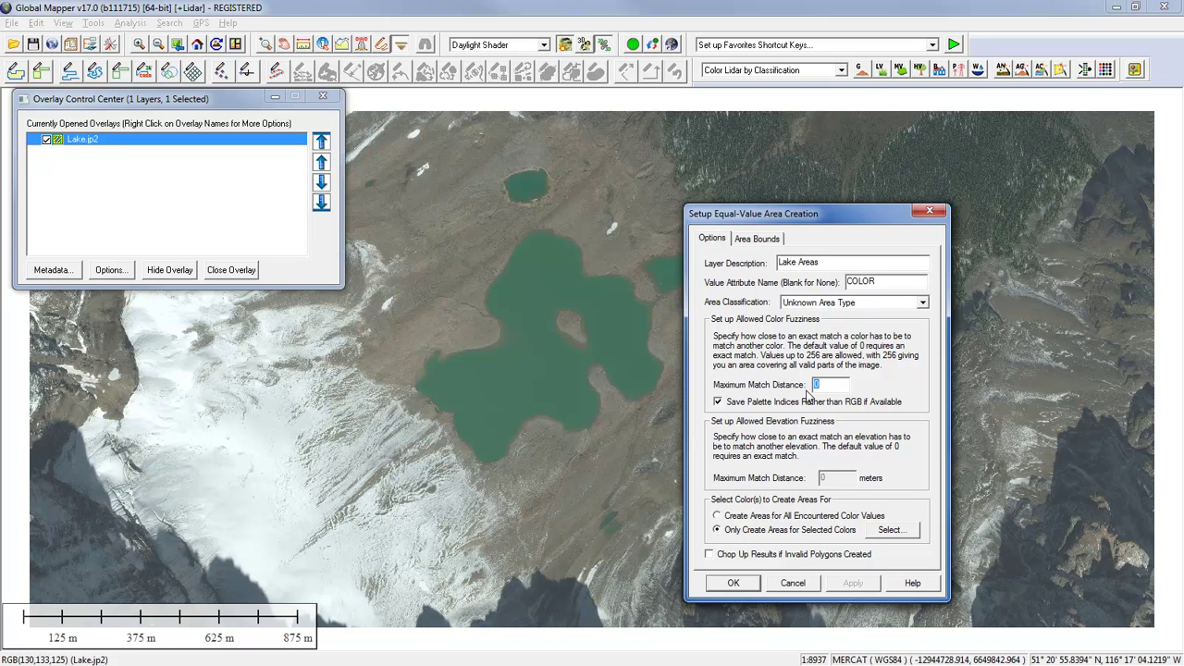
text(20)
click(830, 385)
click(830, 383)
Limit the area bounds to a box about 1765 m wide and 1848 m high around the lakes, and generate the areas.
click(757, 239)
click(868, 280)
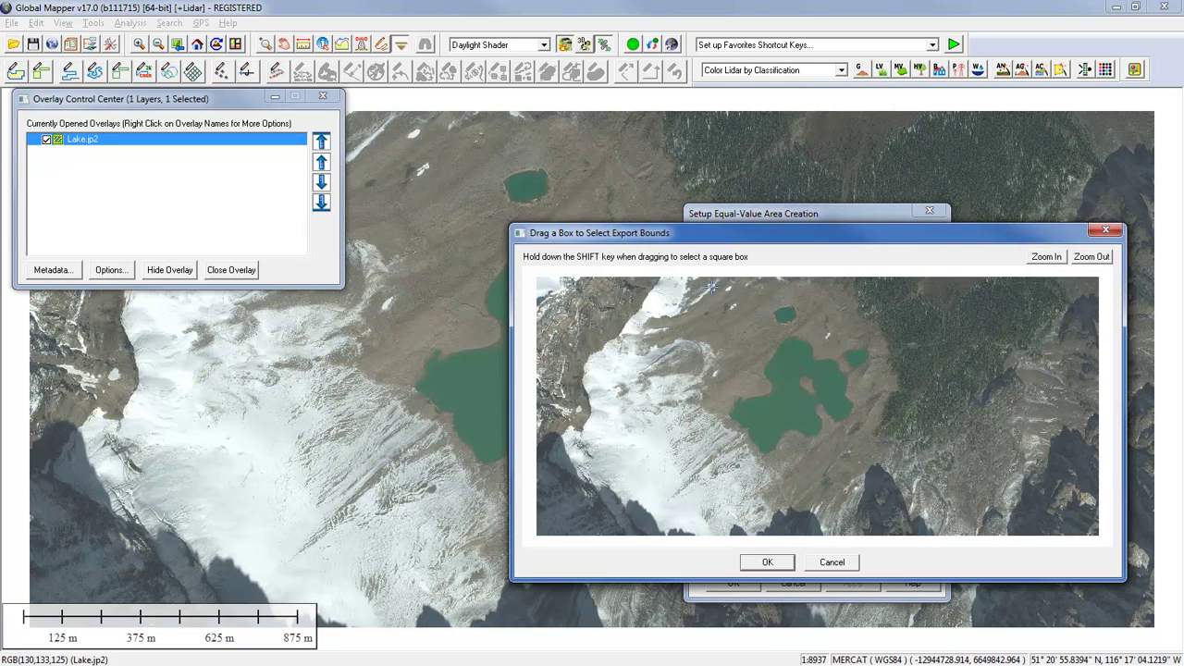
drag(713, 288, 885, 469)
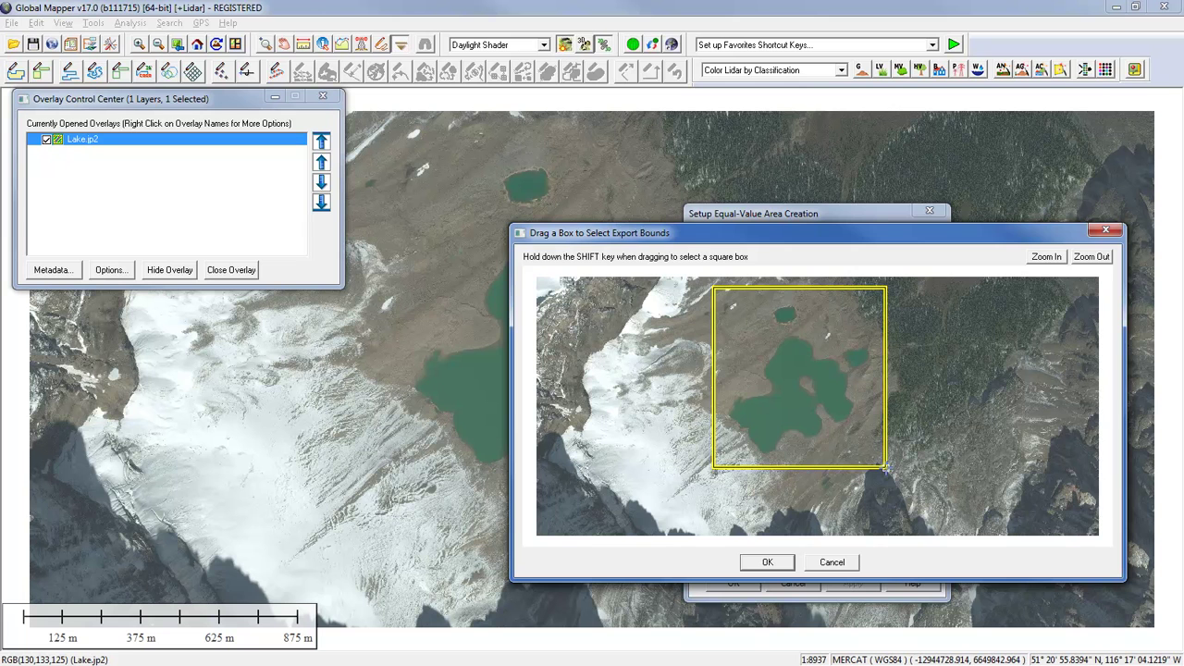
click(782, 564)
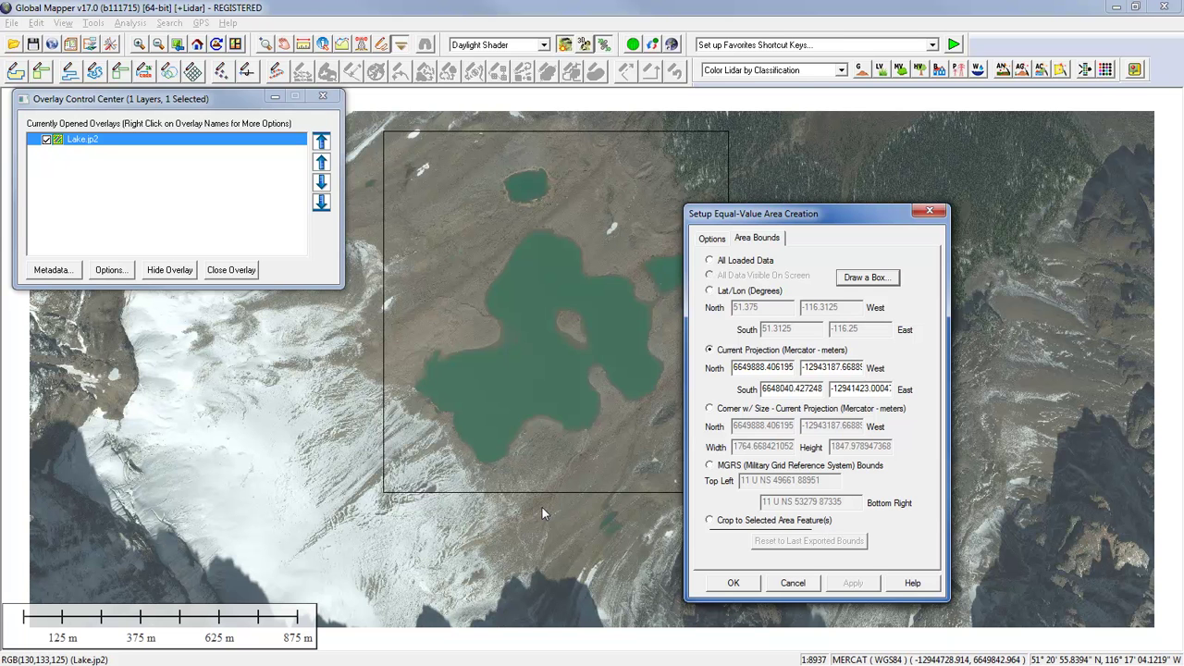
click(746, 588)
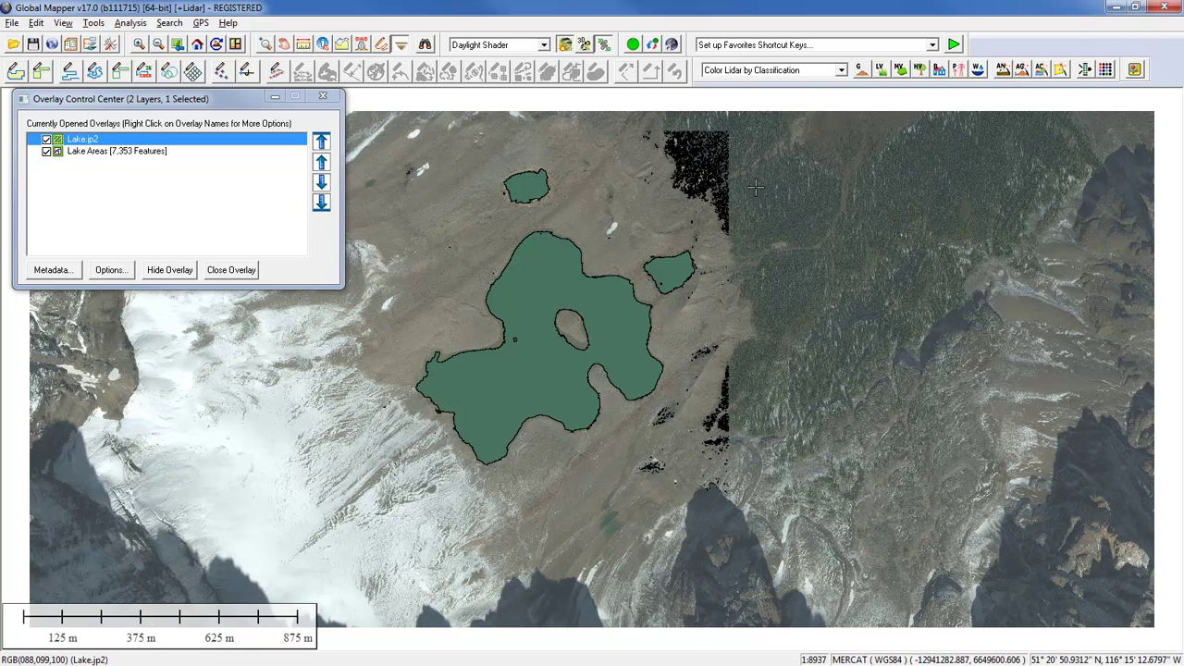
Select all areas and islands of 930 sq m or smaller, not only holes in parent areas, and delete them from Lake Areas.
click(401, 44)
right_click(823, 215)
mouse_move(903, 342)
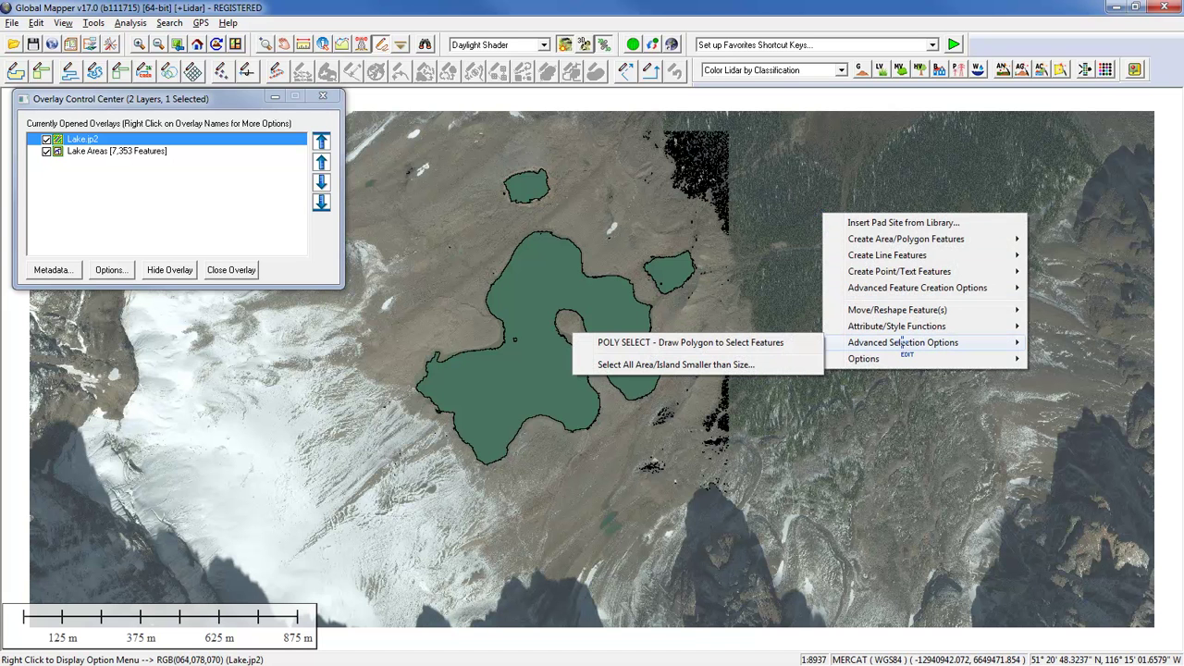
click(746, 364)
drag(618, 274, 900, 312)
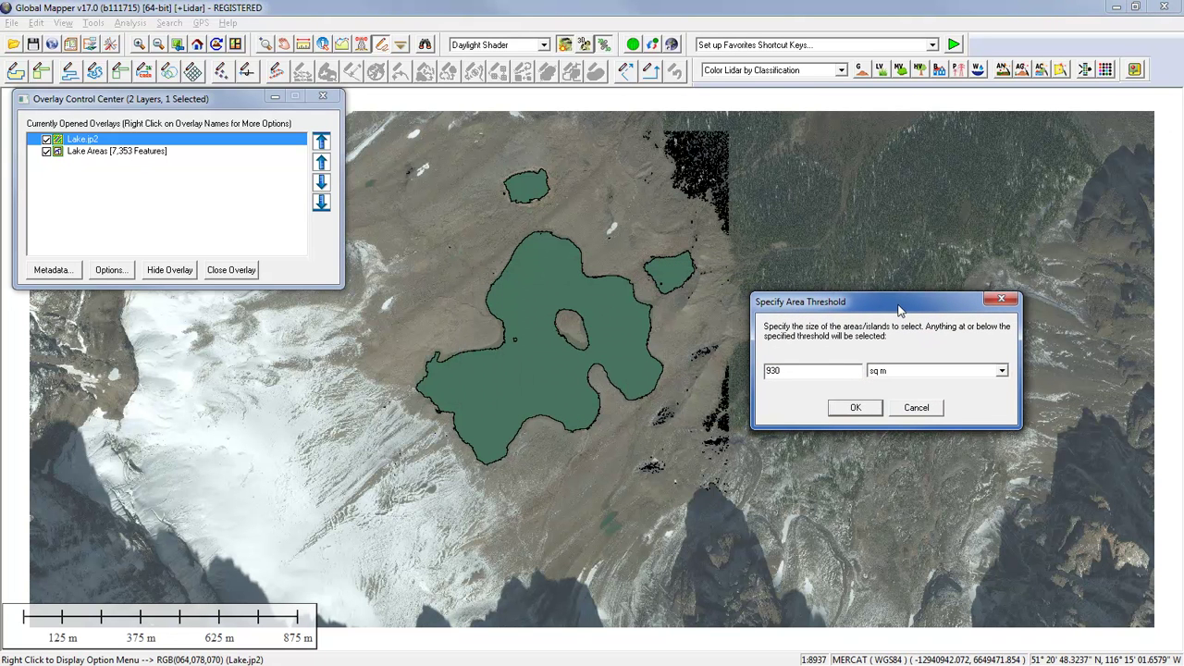
drag(900, 311, 922, 272)
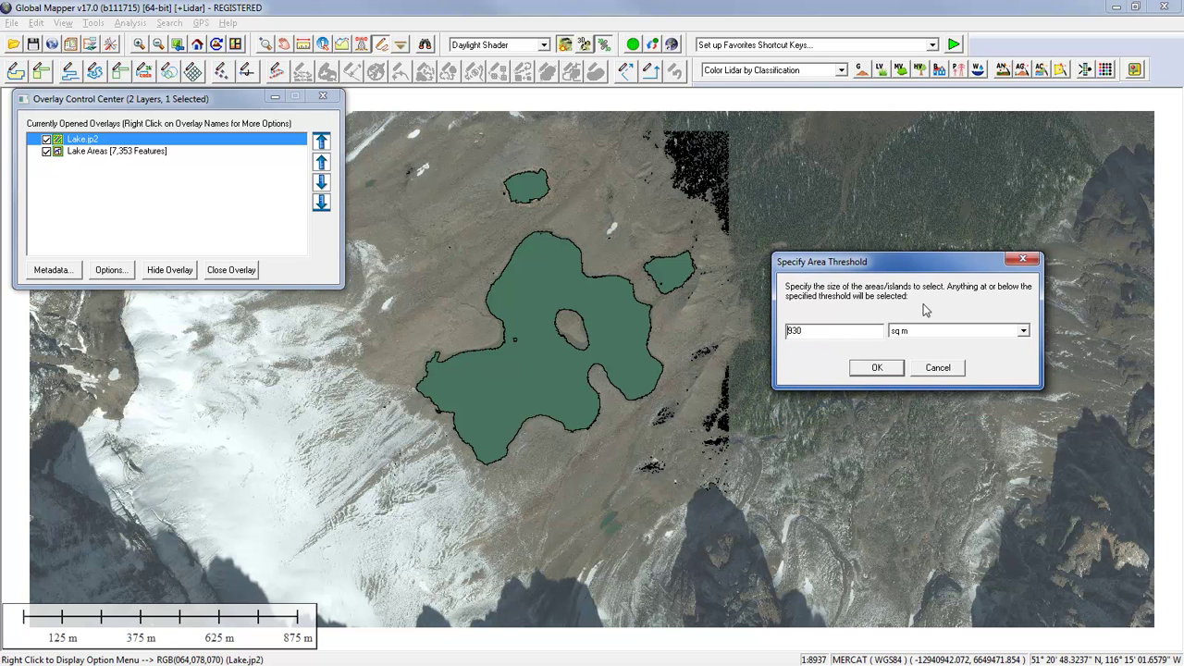
click(874, 369)
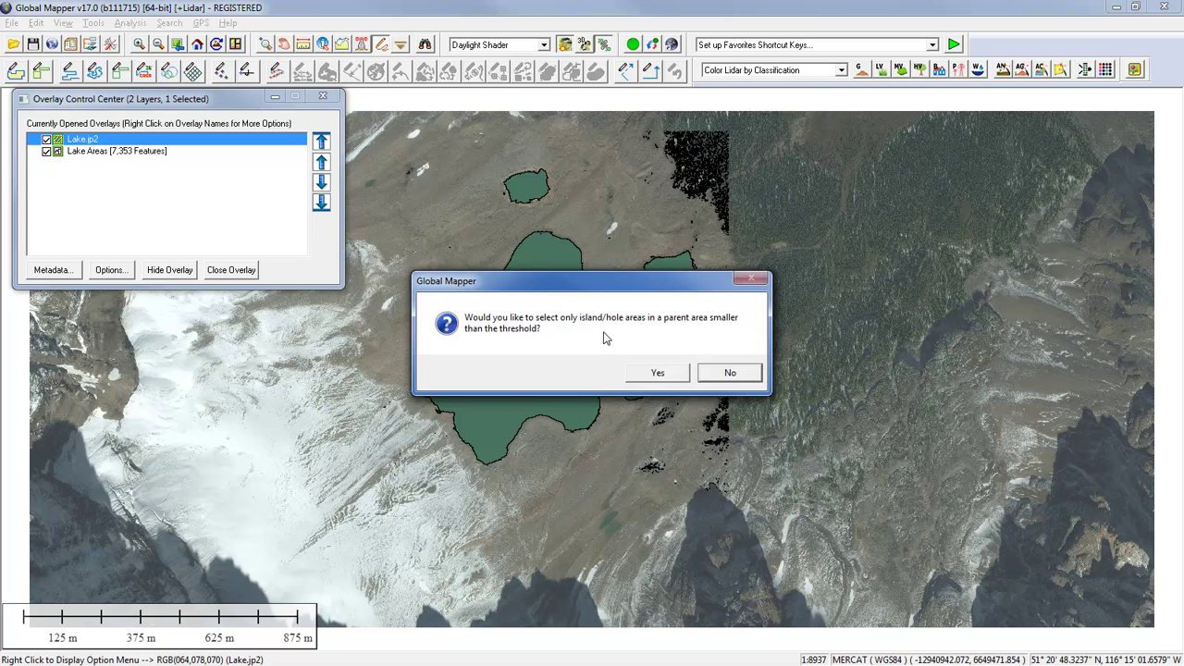
click(717, 375)
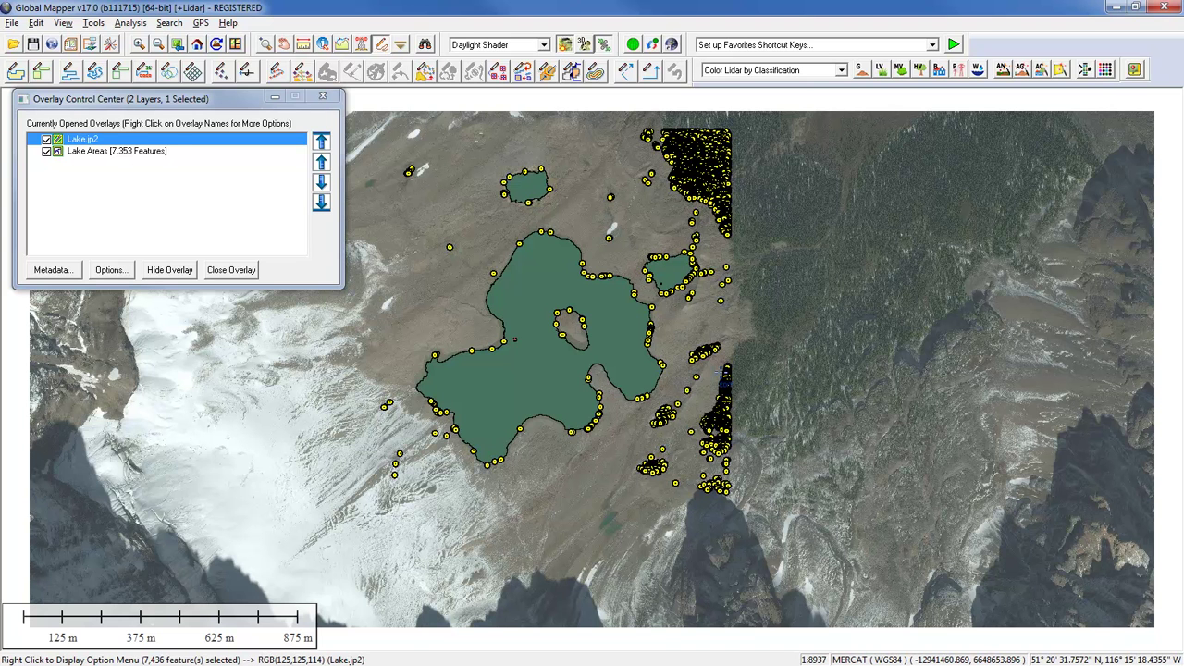
key(Delete)
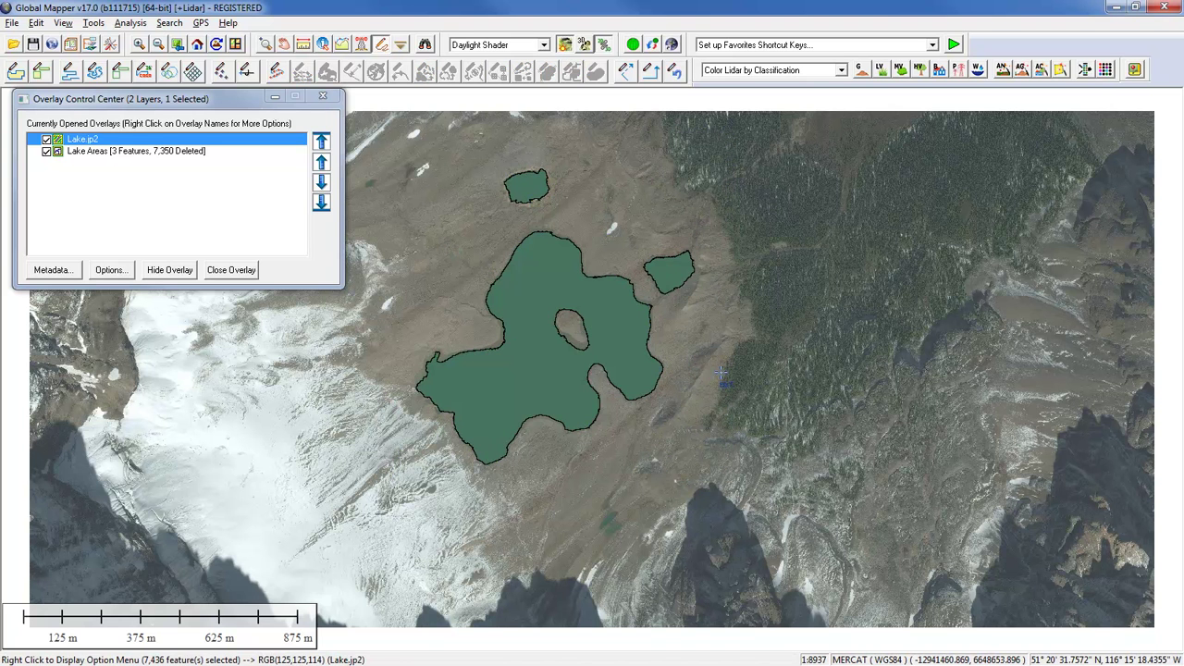
click(163, 154)
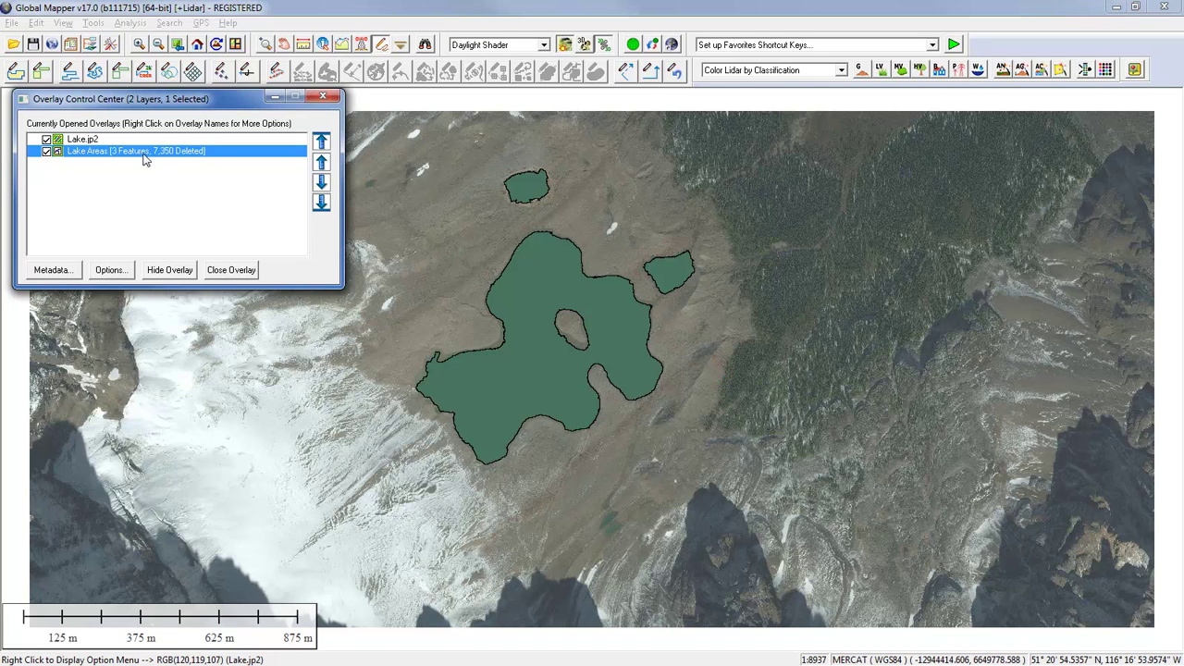
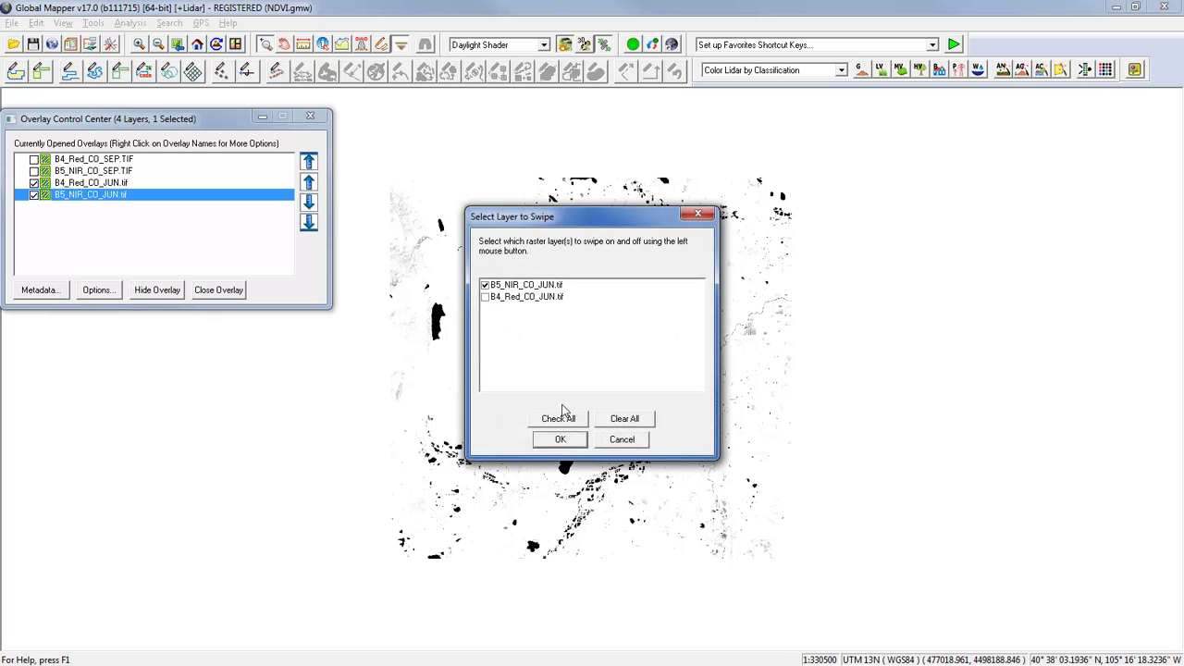
Swipe the B5_NIR_CO_JUN.tif layer on and off to compare it with B4_Red_CO_JUN.tif beneath.
click(559, 435)
drag(586, 209, 602, 377)
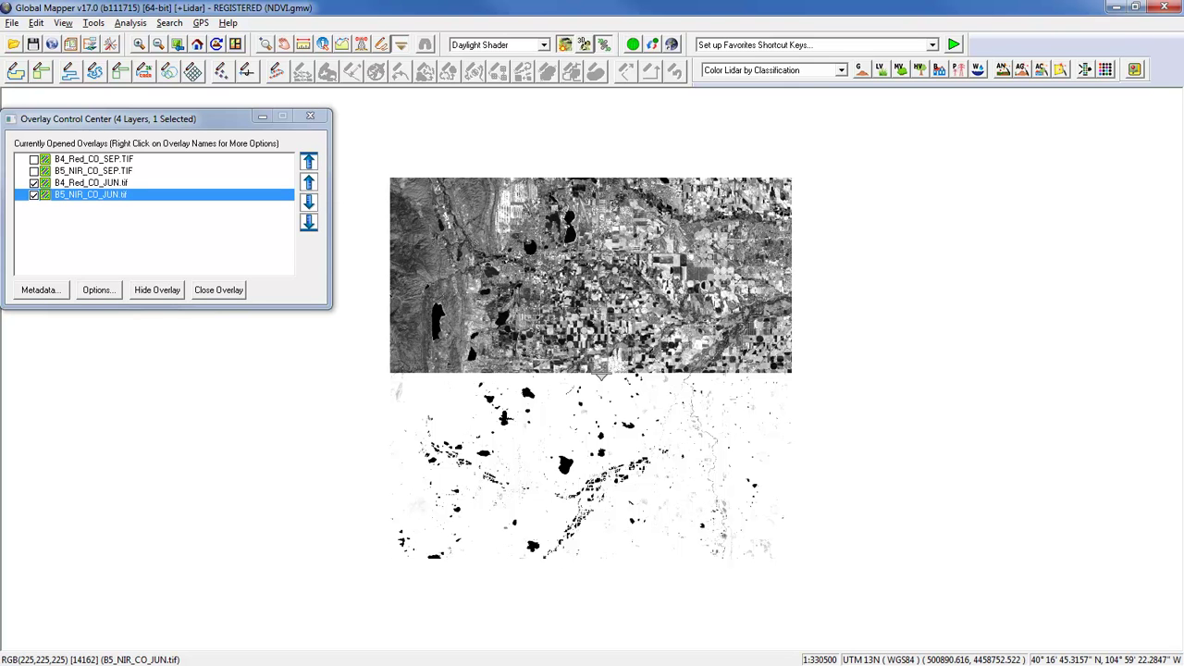
drag(601, 375, 620, 177)
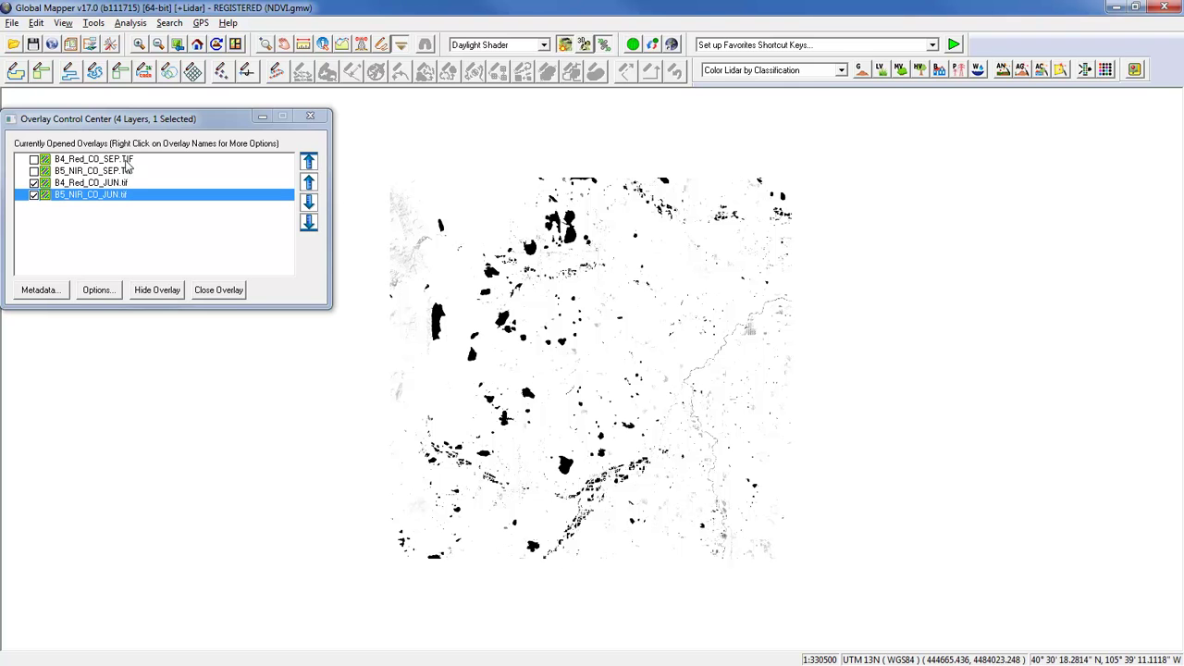
Set up a raster calculation on B4_Red_CO_JUN.tif and B5_NIR_CO_JUN.tif with the predefined NDVI formula and June as the layer description.
click(133, 25)
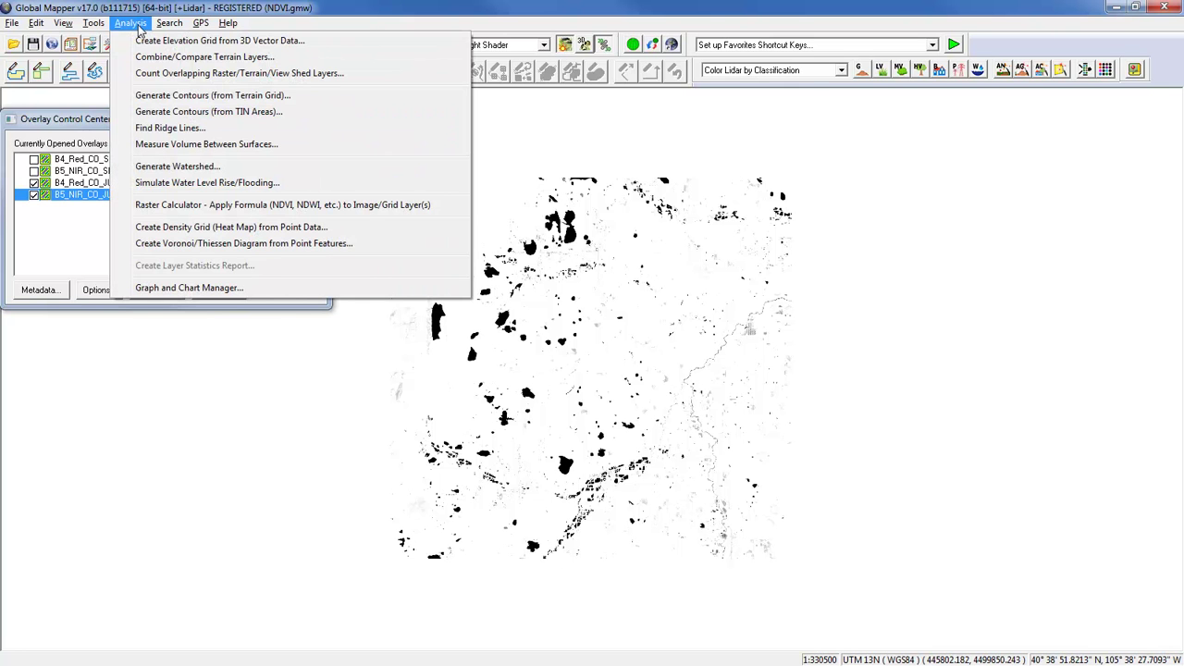
click(178, 206)
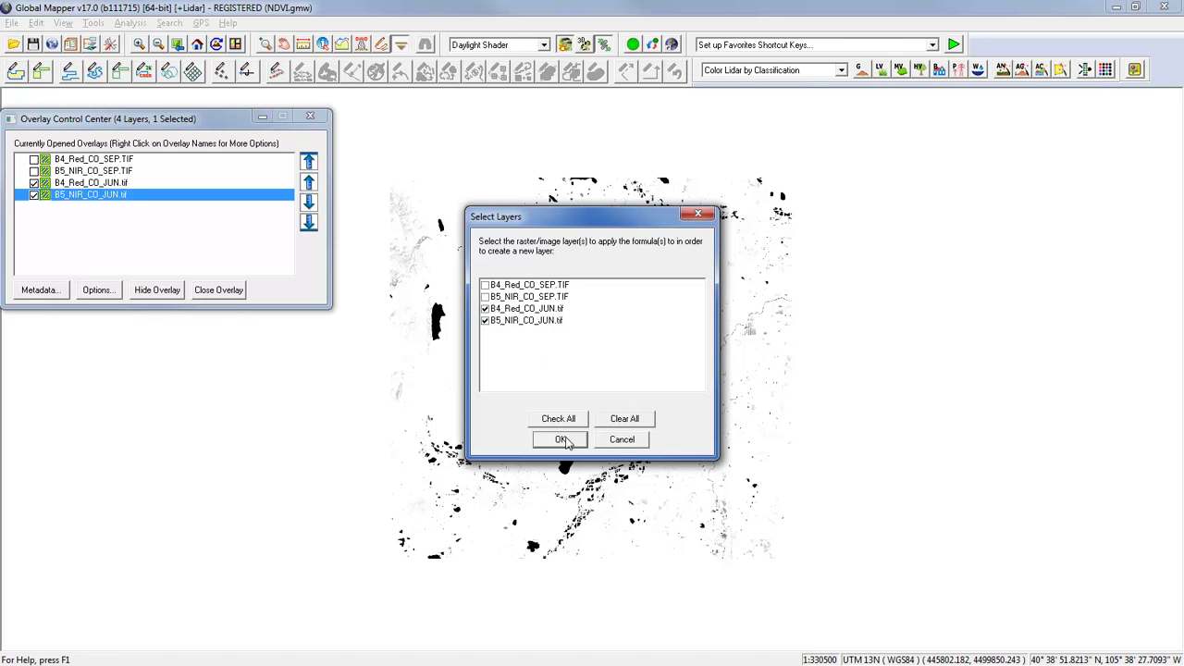
click(566, 440)
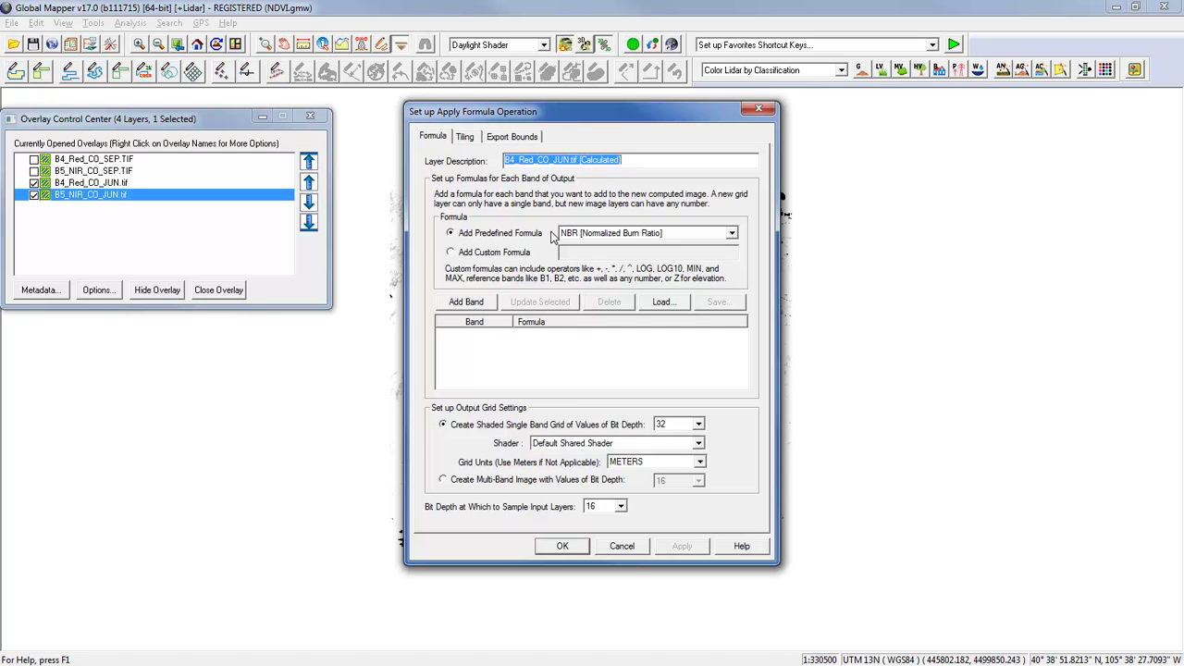
text(June)
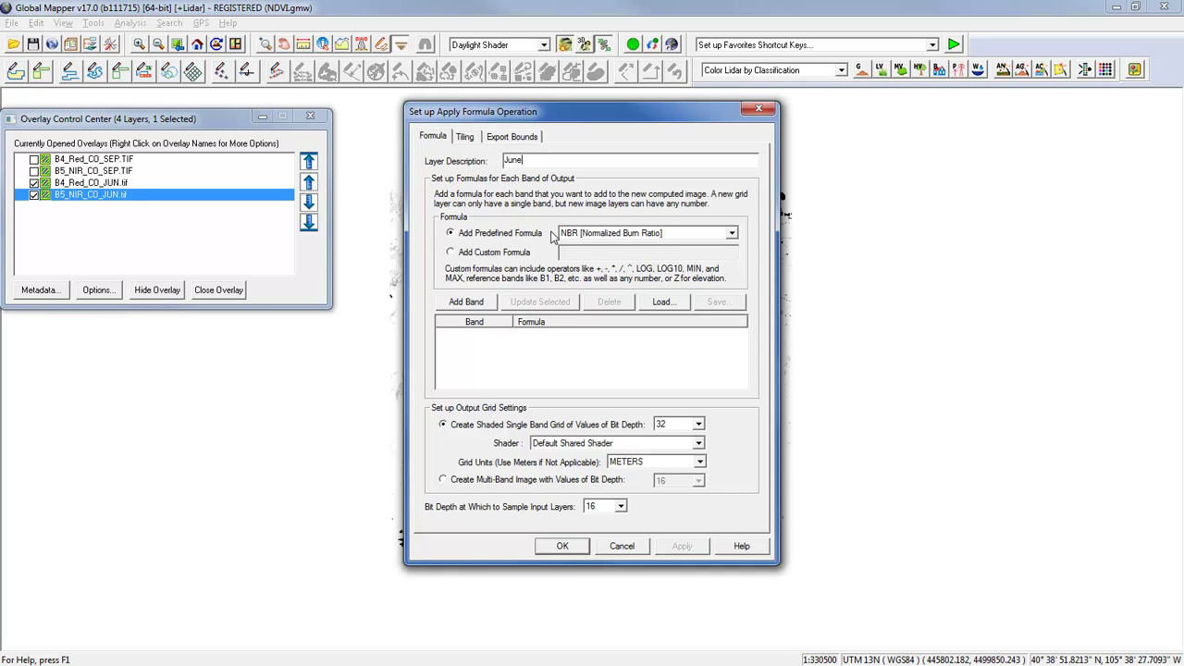
click(608, 236)
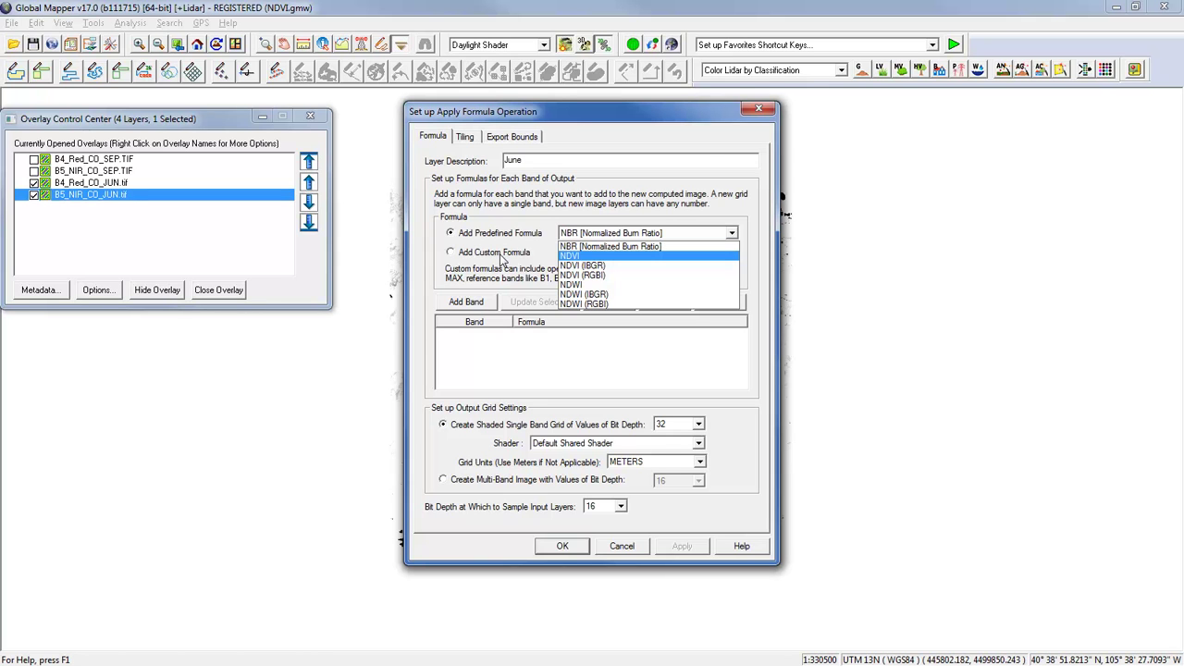
click(572, 257)
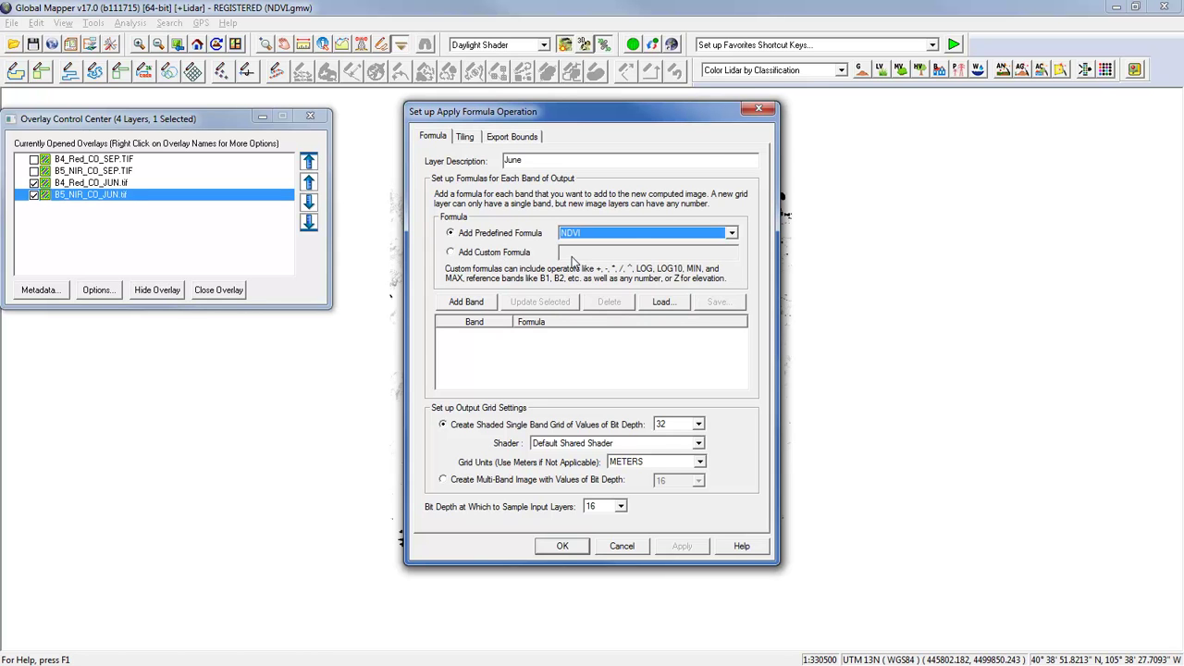
click(472, 303)
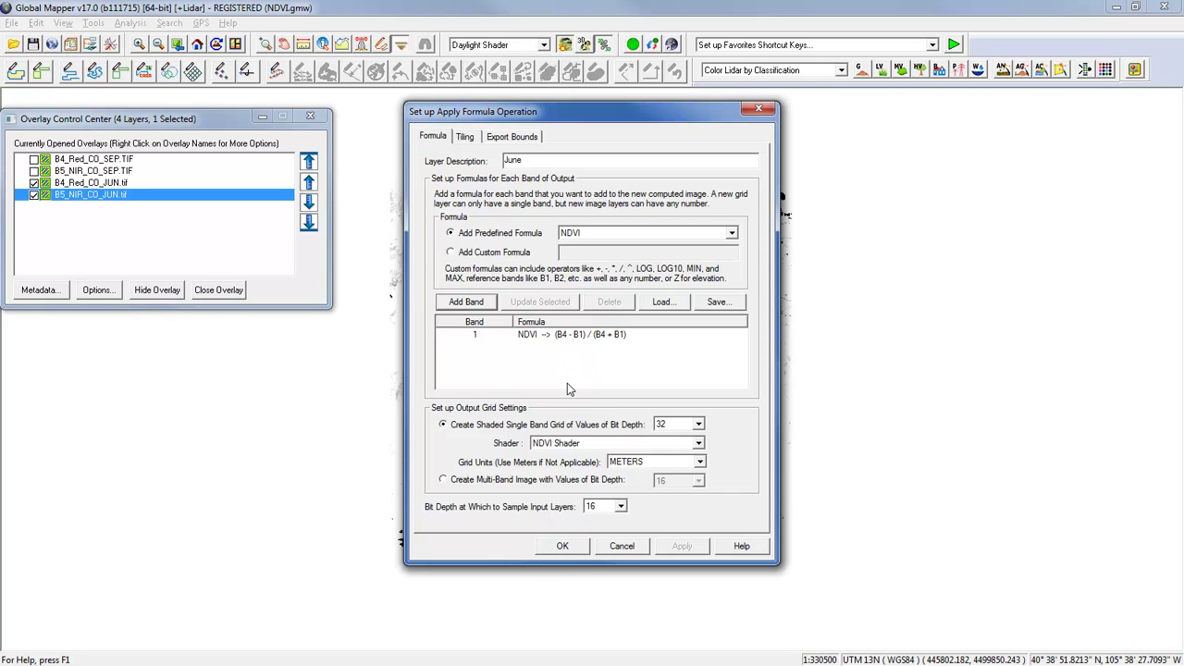
Assign B4_Red_CO_JUN.tif to band 1 and B5_NIR_CO_JUN.tif to band 4, and generate the June NDVI grid.
click(564, 546)
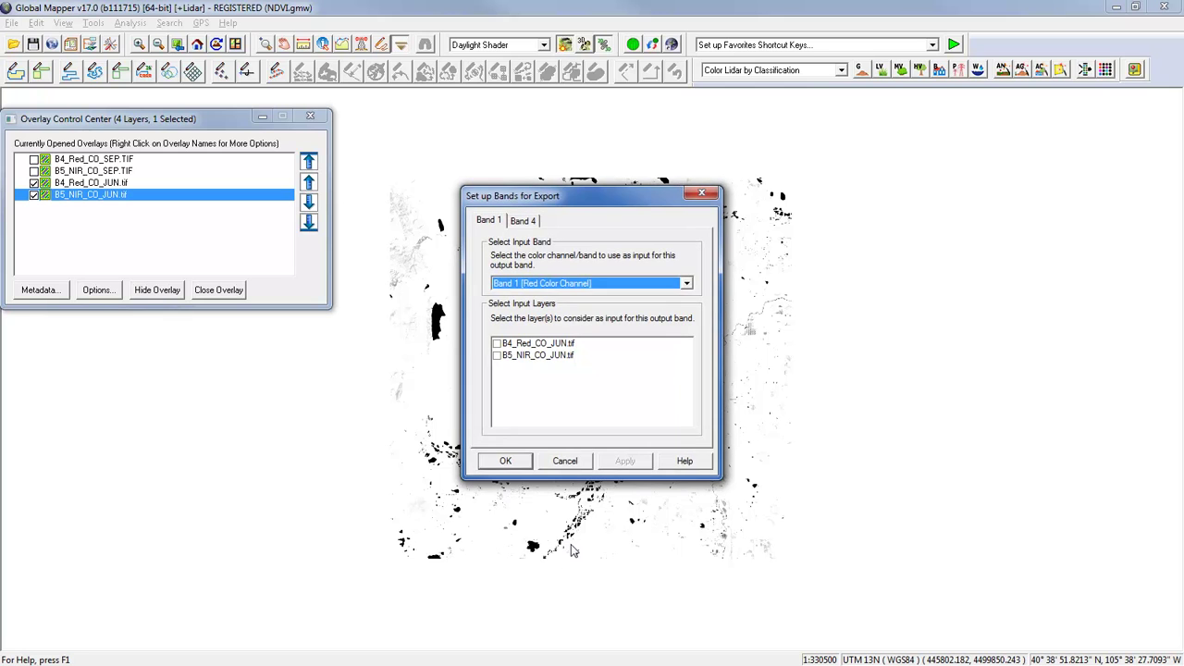
click(490, 220)
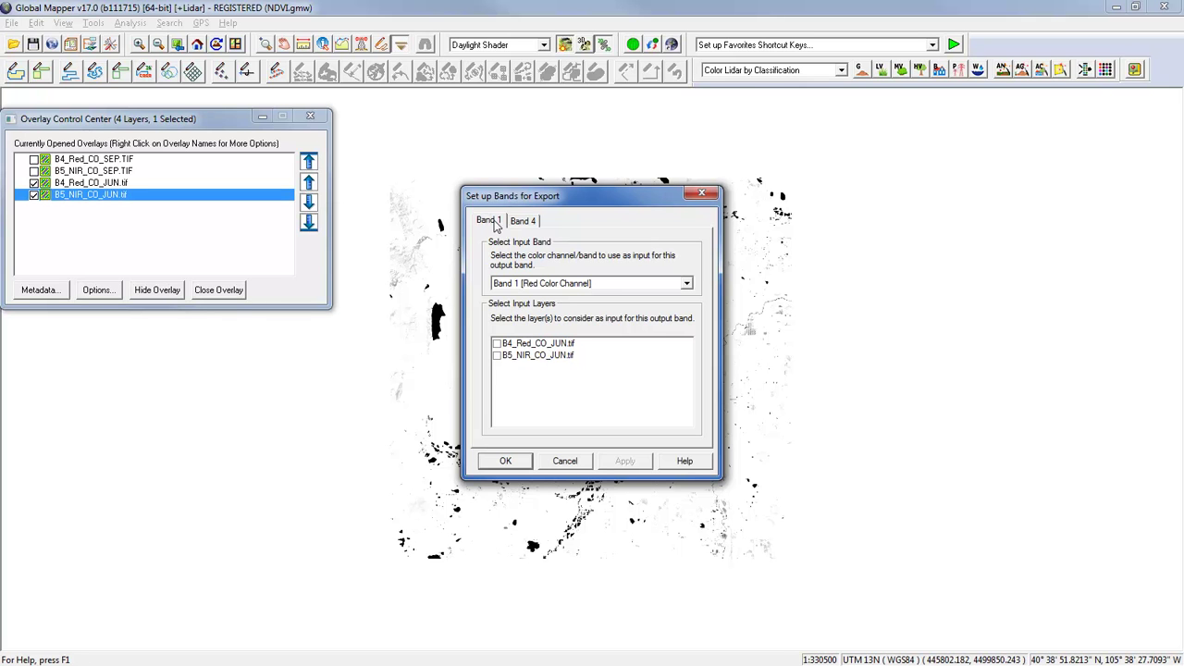
click(497, 343)
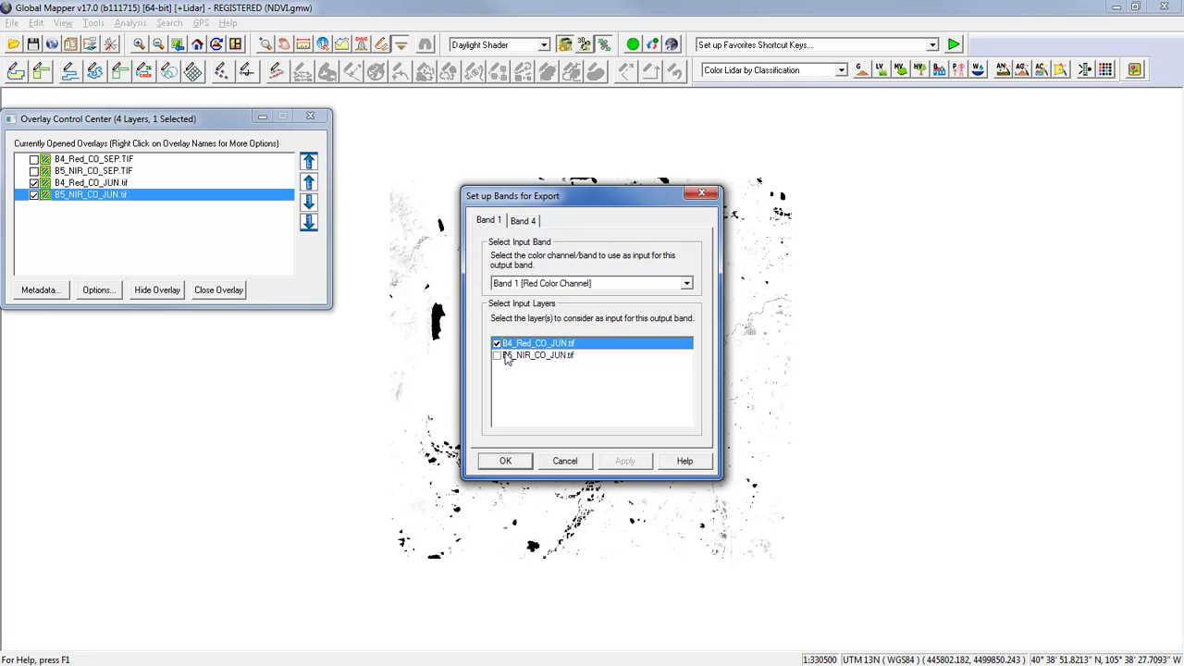
click(525, 221)
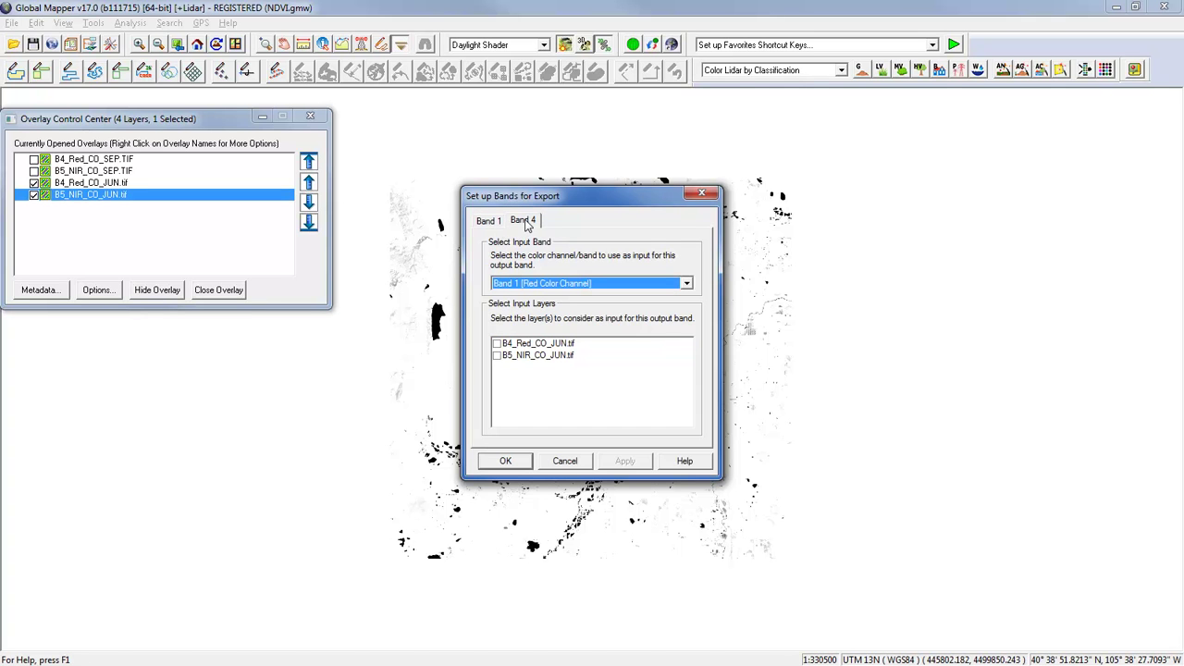
click(504, 361)
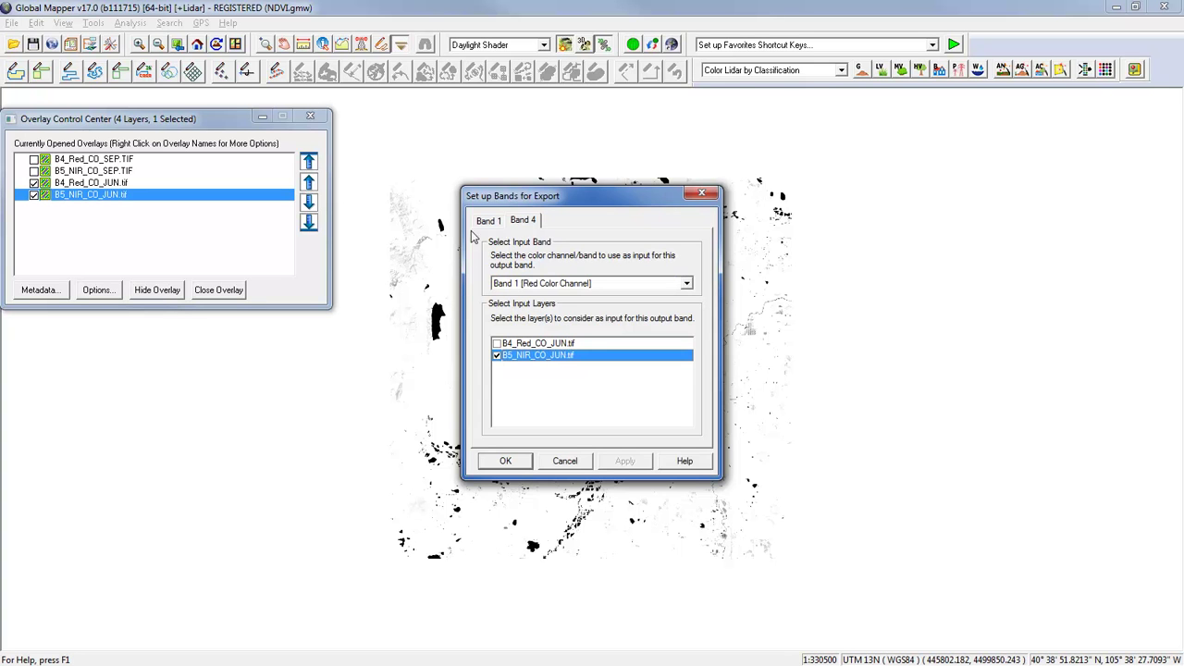
click(506, 463)
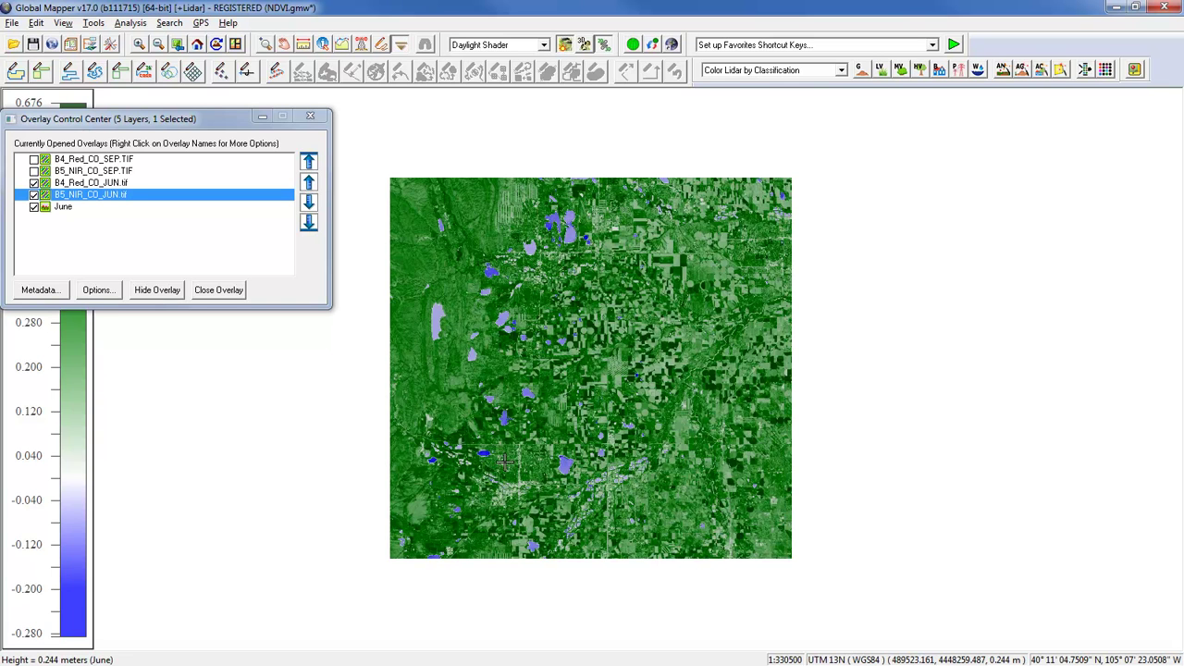
Move the layer list clear of the map and legend, hide all three June layers, and show the two September band layers.
drag(222, 118, 1027, 187)
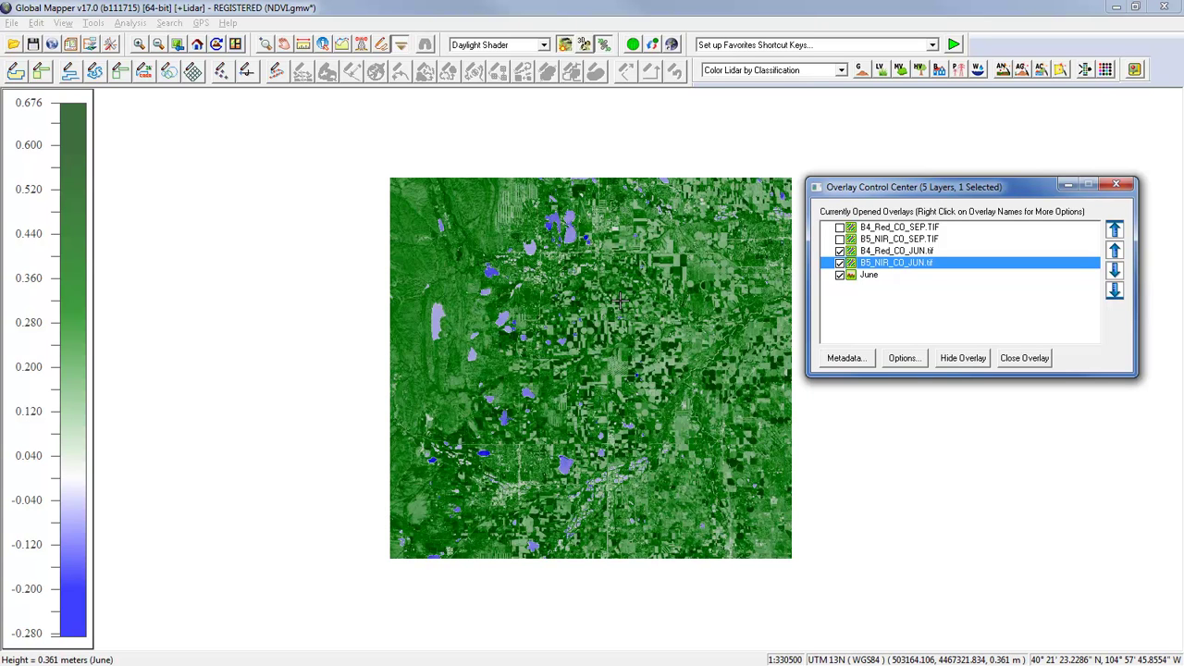
click(839, 263)
click(839, 251)
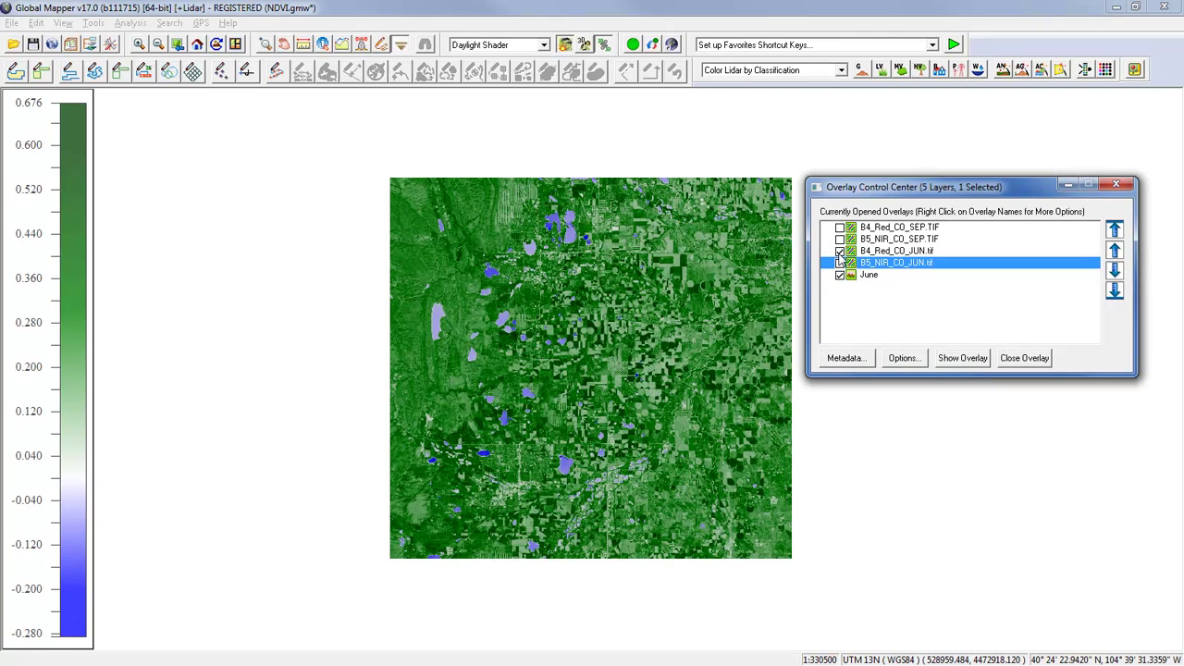
click(839, 239)
click(839, 227)
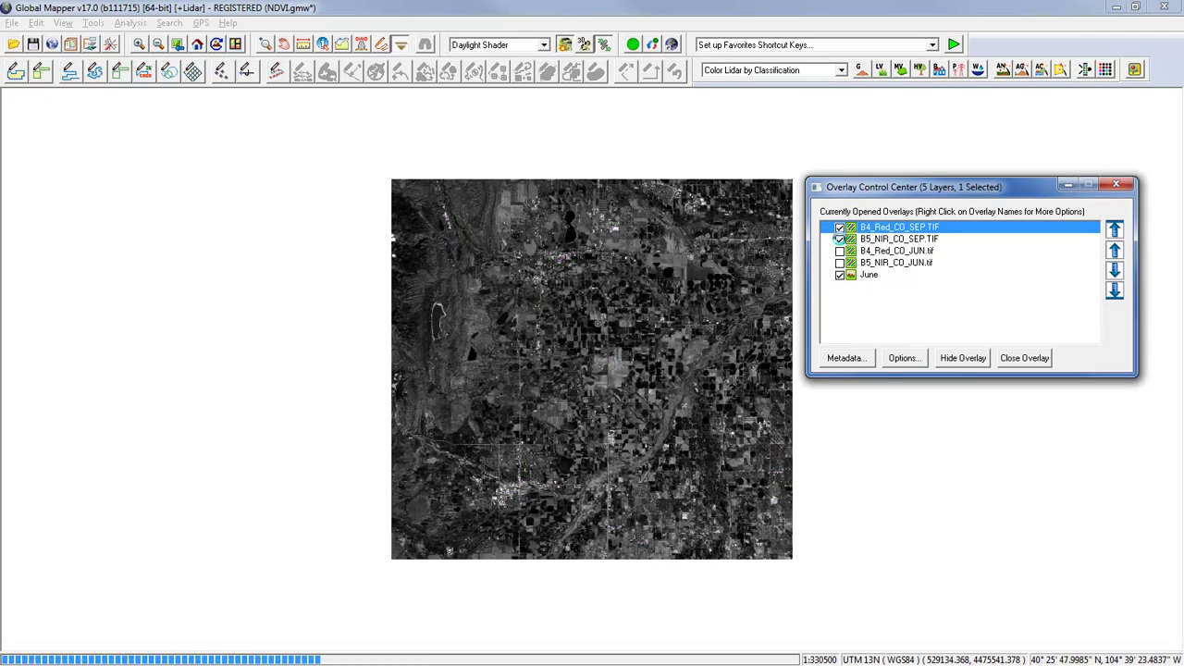
click(839, 274)
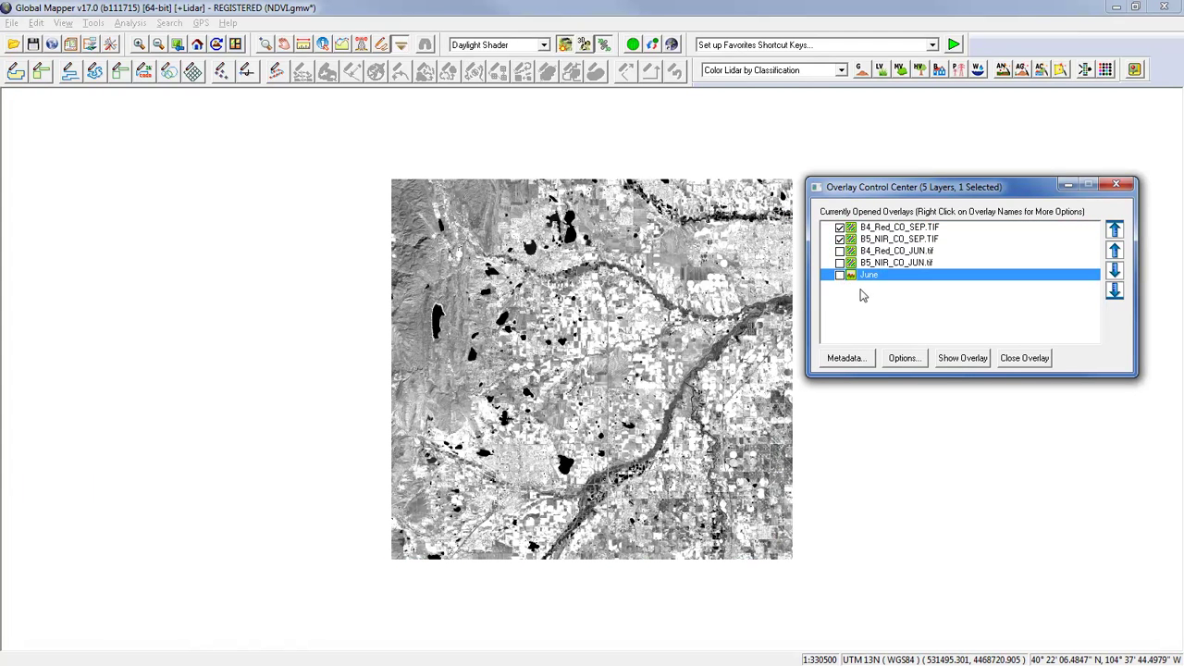
Set up a raster calculation on B4_Red_CO_SEP.TIF and B5_NIR_CO_SEP.TIF with the predefined NDVI formula and Sept as the layer description.
click(131, 22)
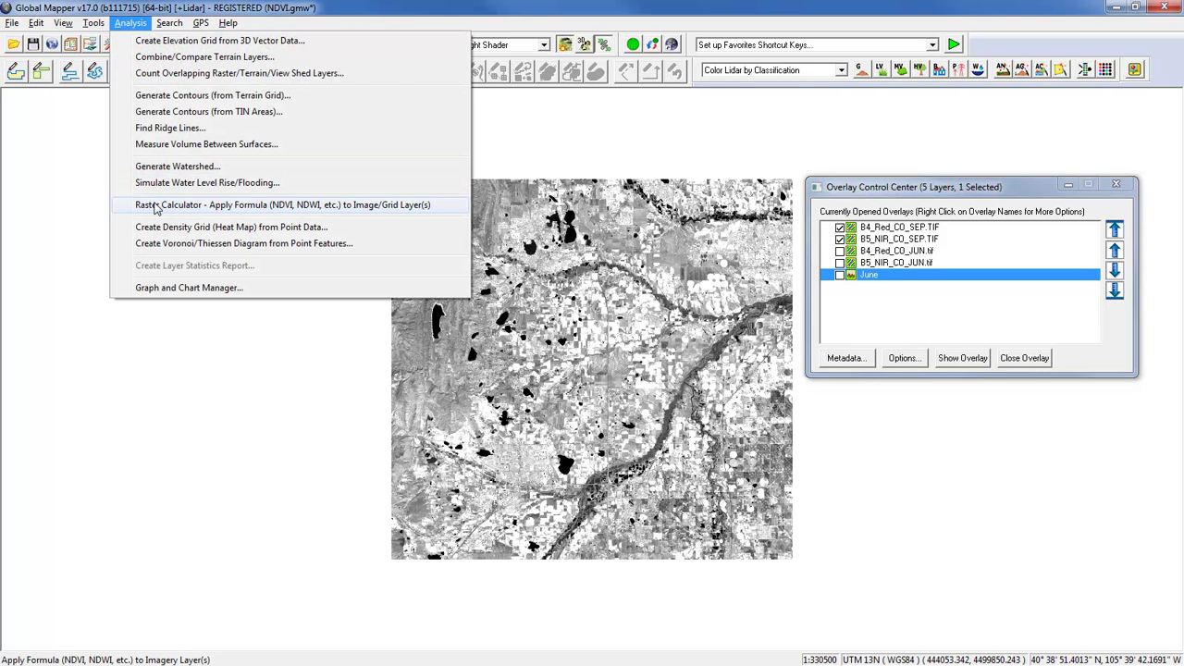
click(157, 205)
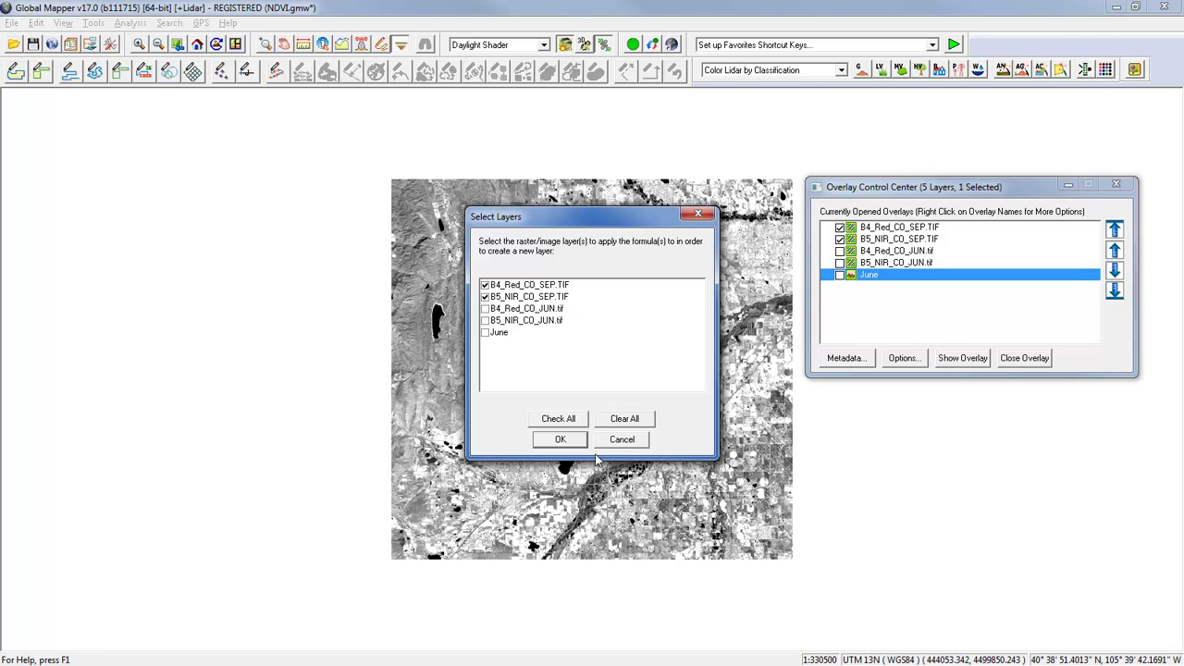
click(571, 443)
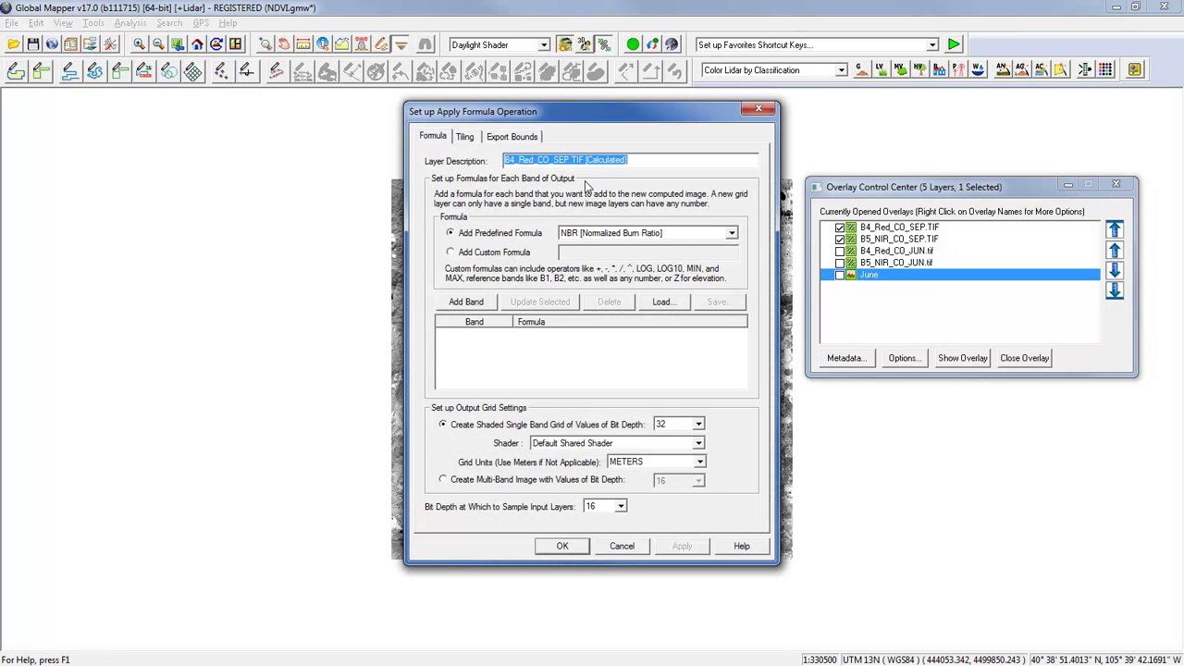
text(Sept)
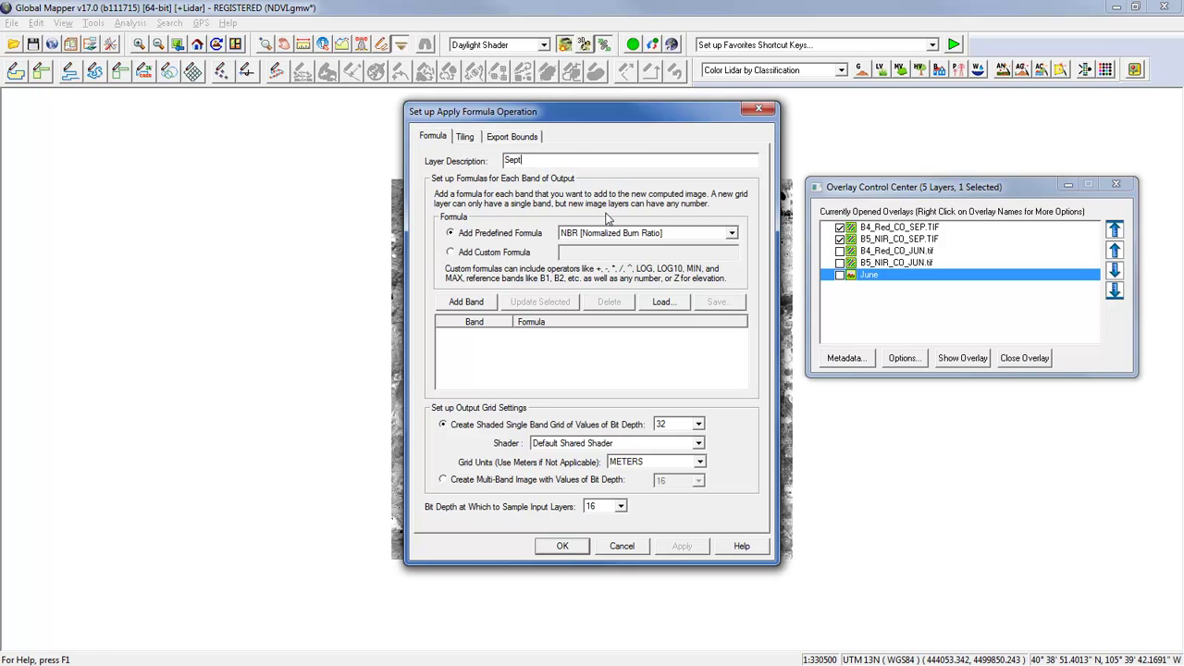
click(606, 232)
click(600, 251)
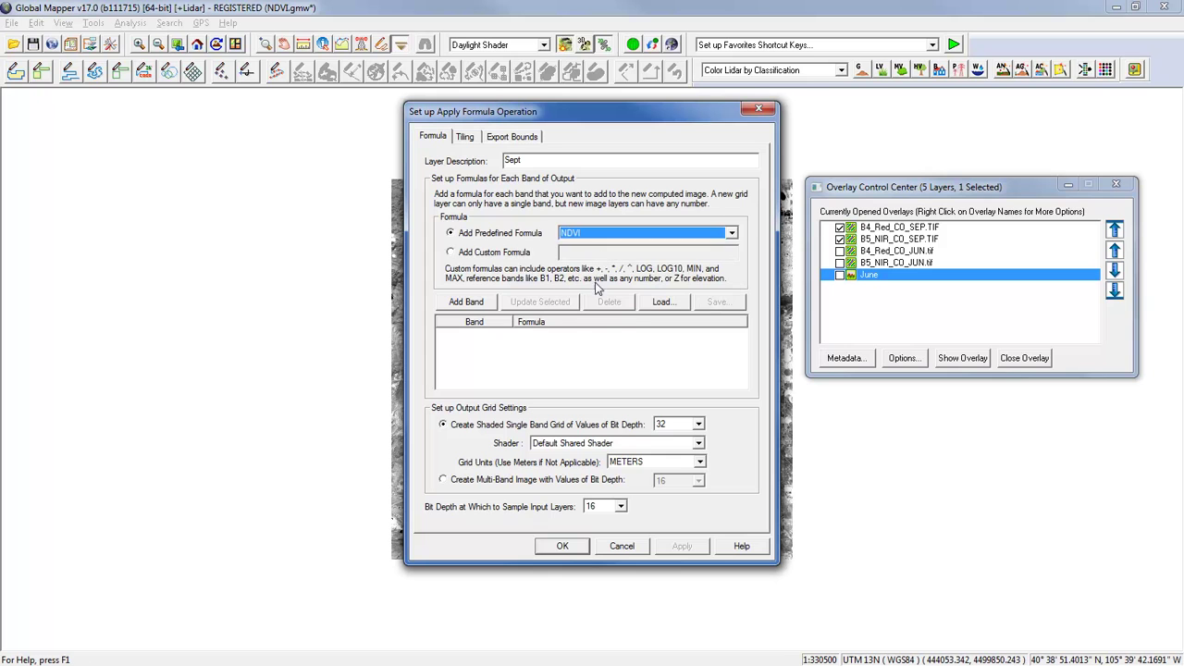
click(474, 303)
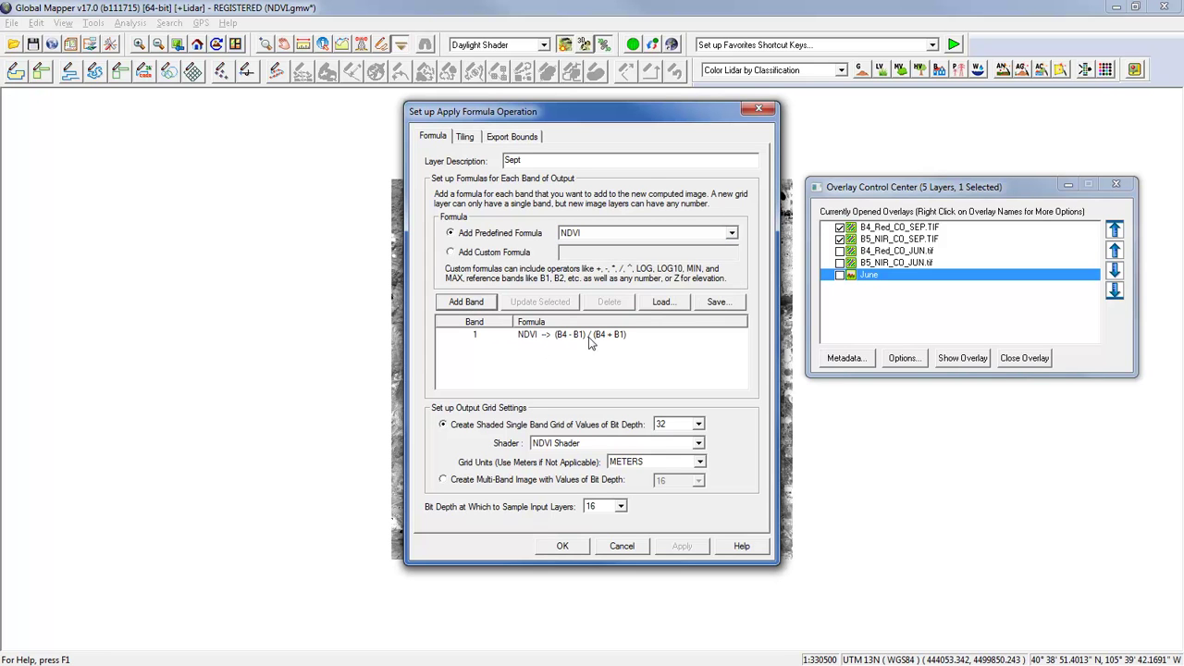
Assign B4_Red_CO_SEP.TIF to band 1 and B5_NIR_CO_SEP.TIF to band 4, and generate the Sept NDVI grid.
click(566, 549)
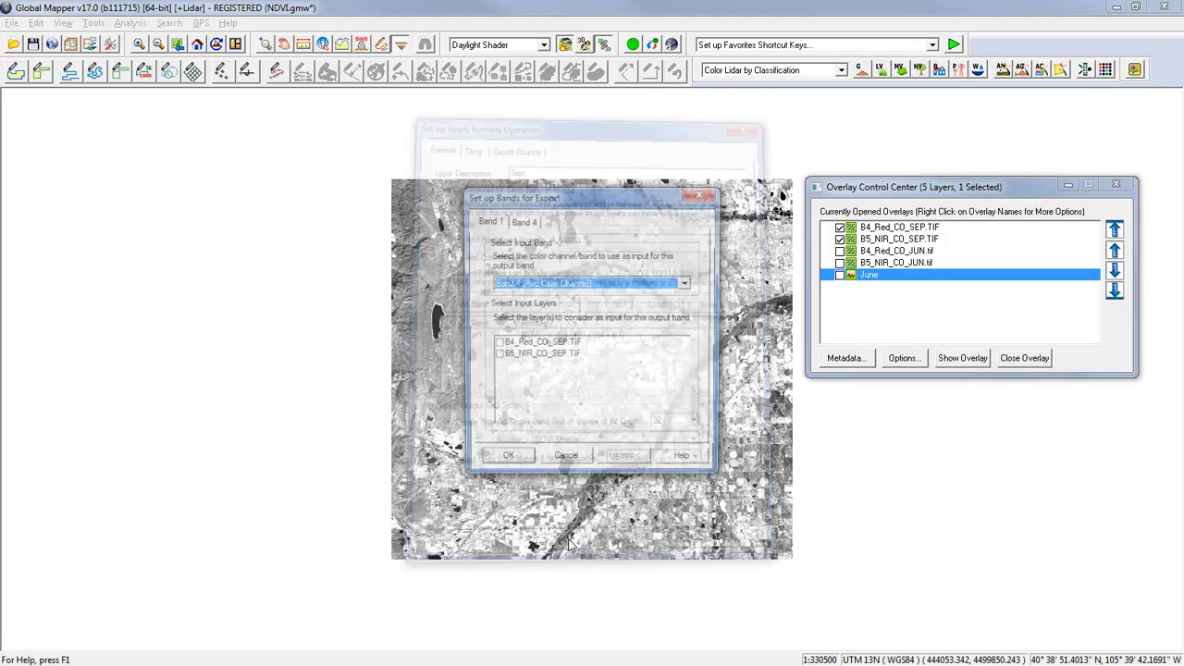
click(495, 344)
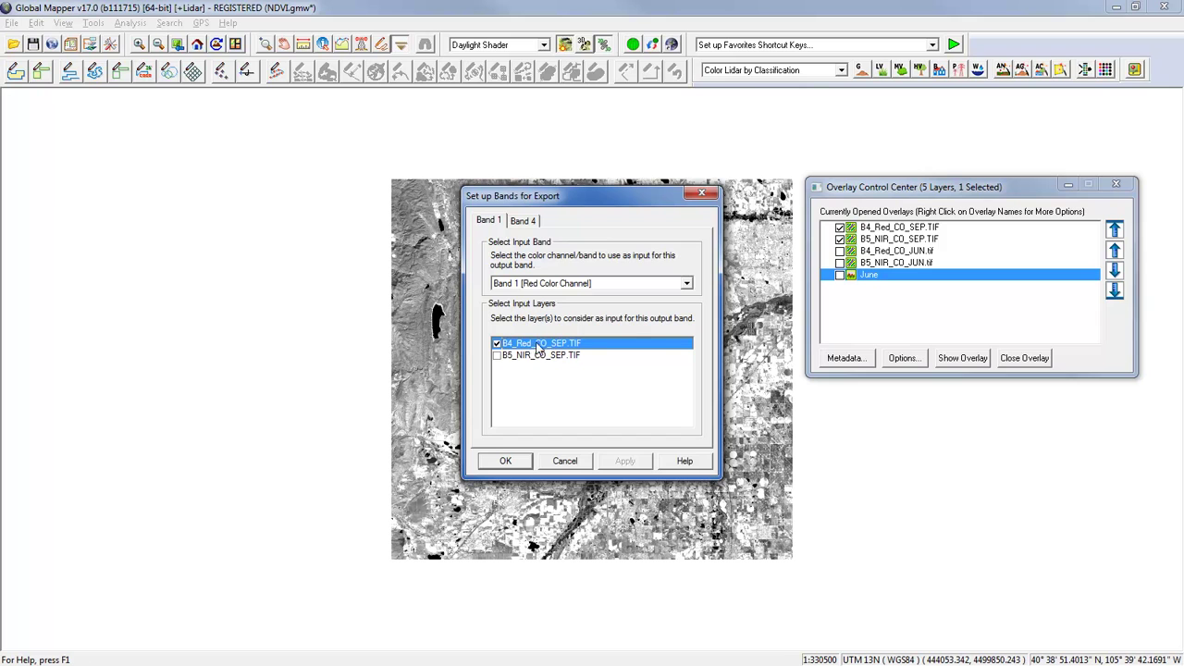
click(524, 222)
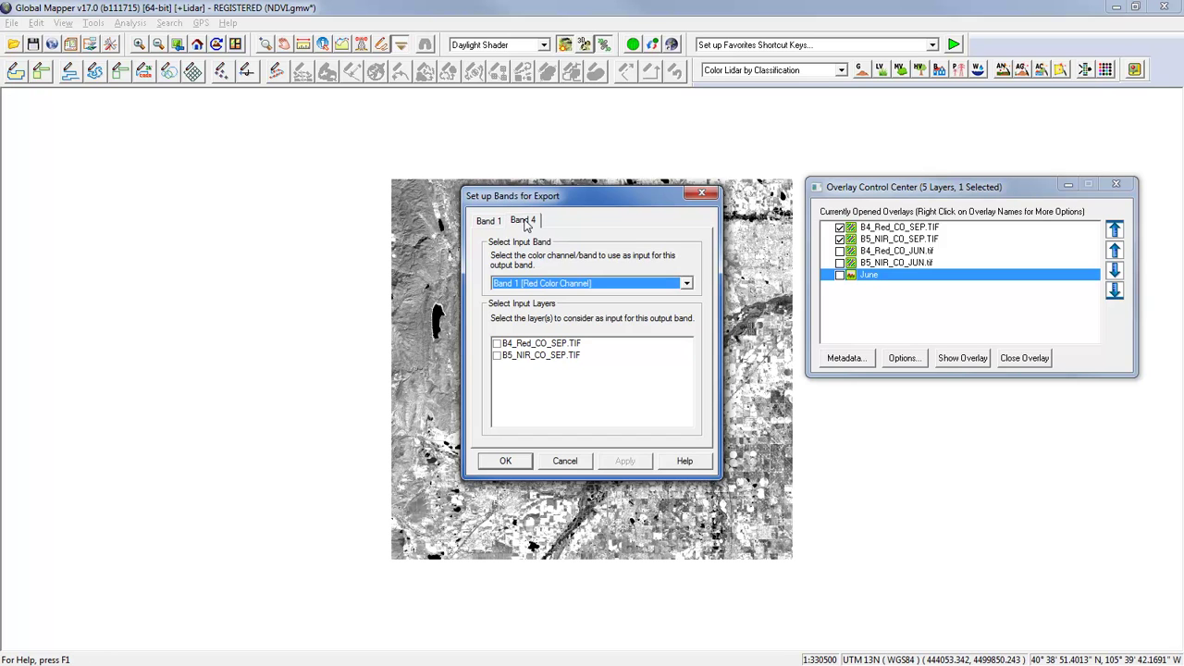
click(497, 355)
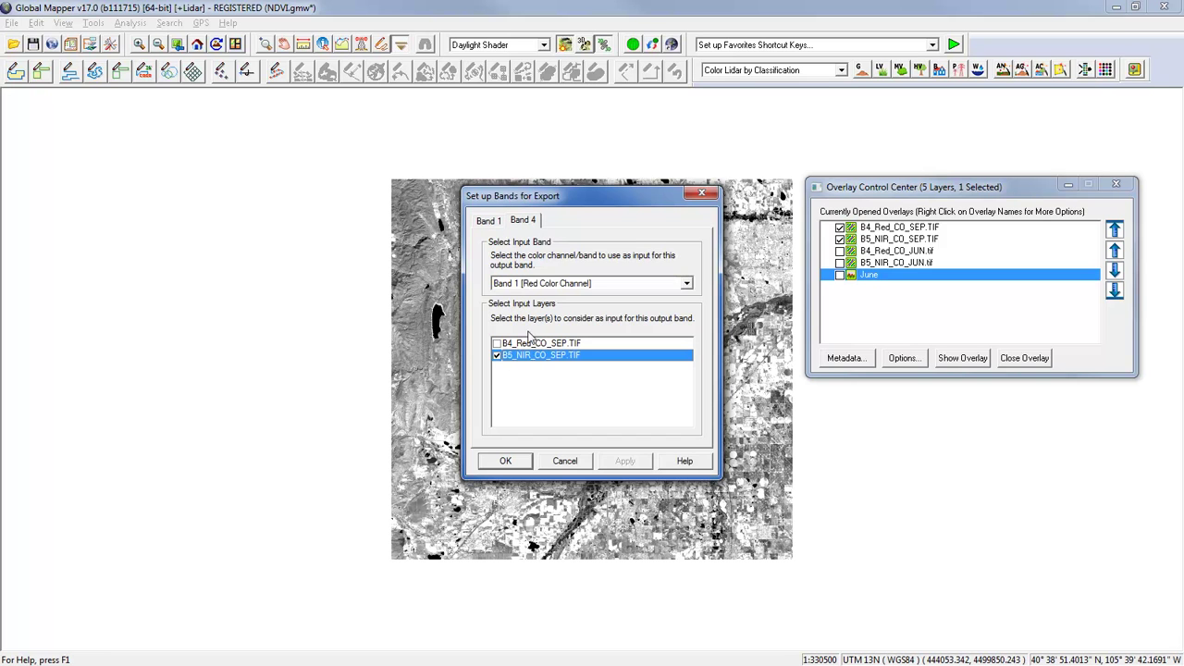
click(506, 461)
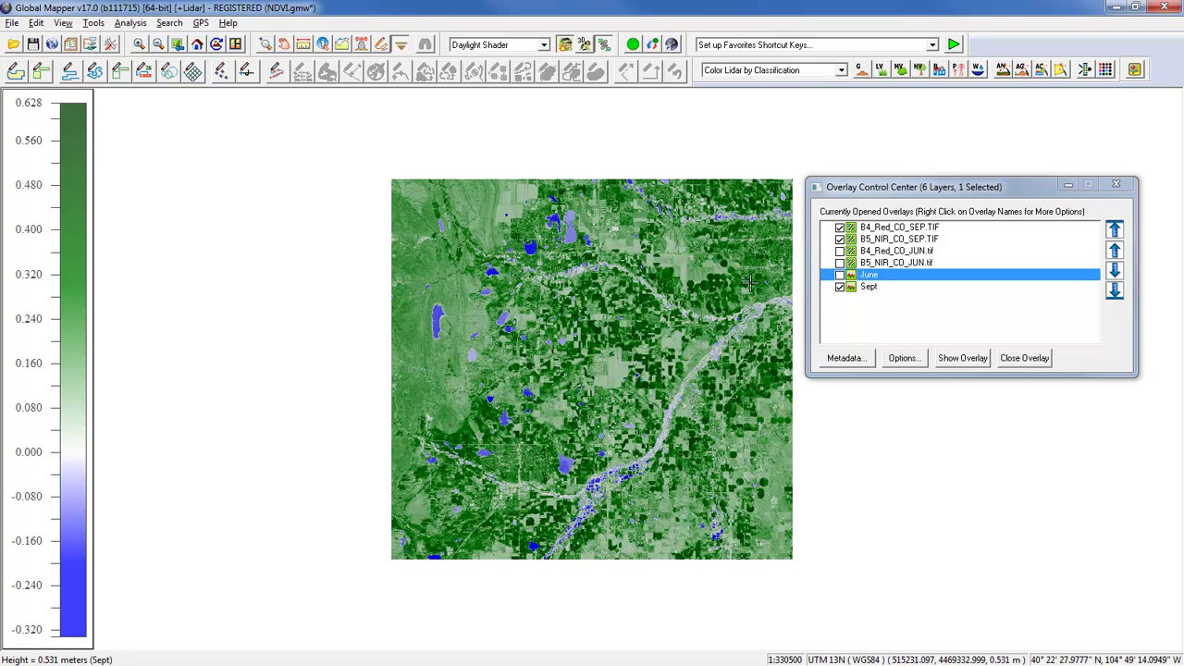
Hide the two September band layers and show the June NDVI grid together with the Sept grid.
click(840, 250)
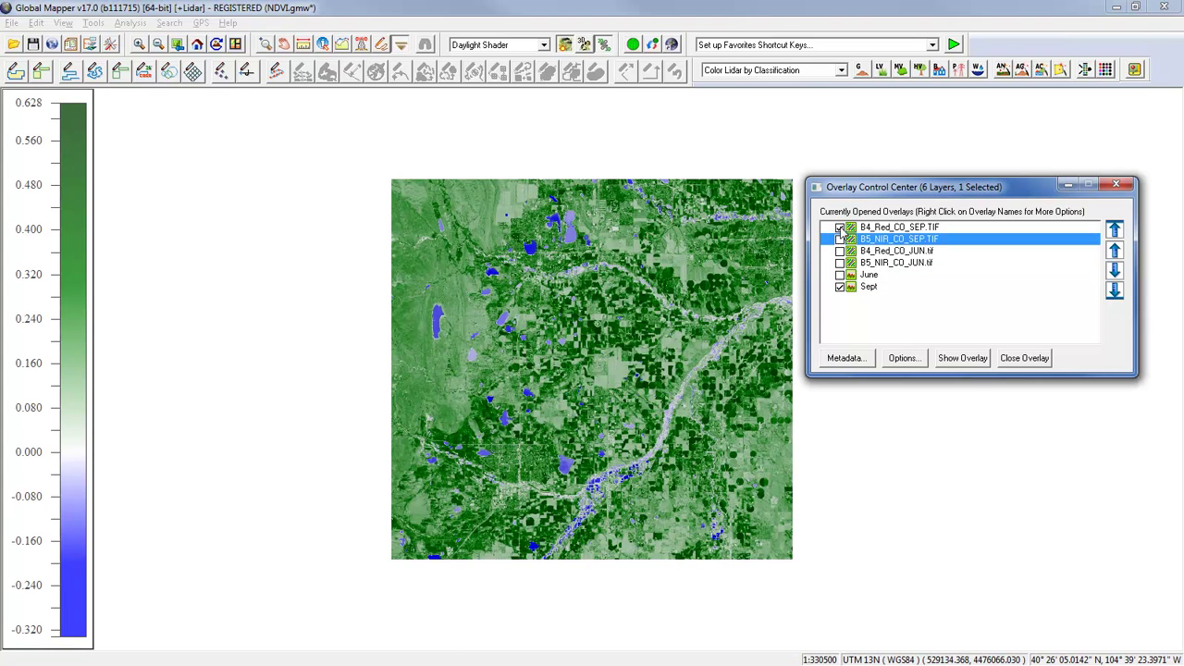
click(840, 275)
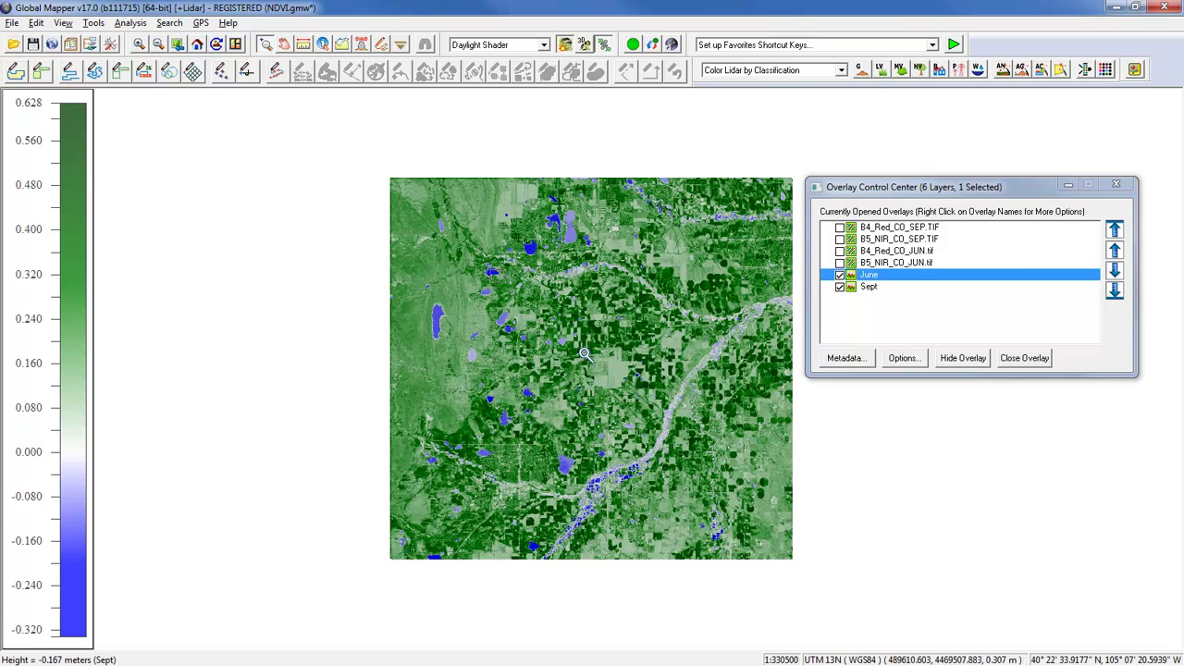
scroll(698, 467, up, 2)
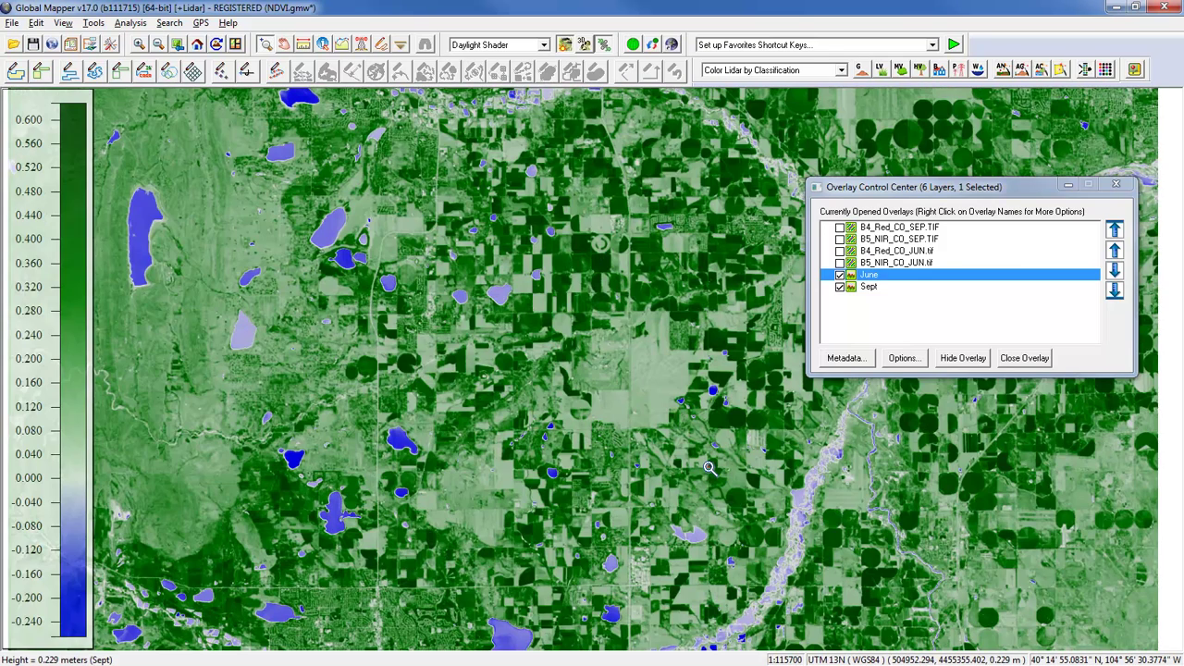
Compare the two NDVI grids by swiping the Sept layer on and off over June with the image swipe tool.
click(401, 45)
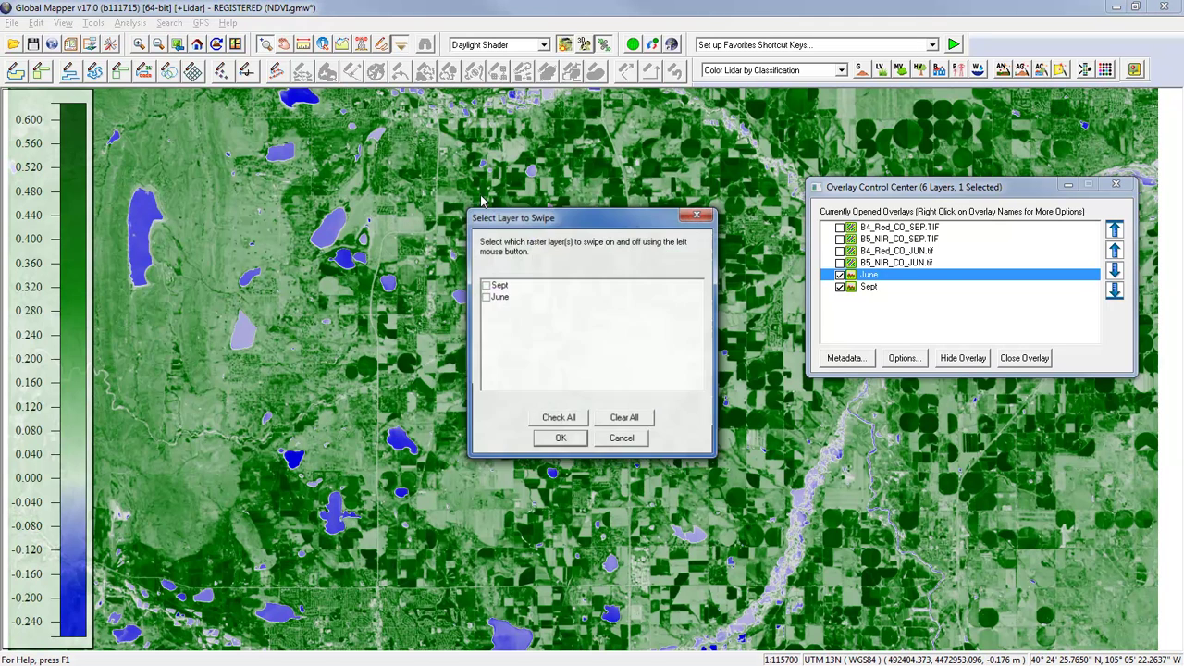
click(579, 441)
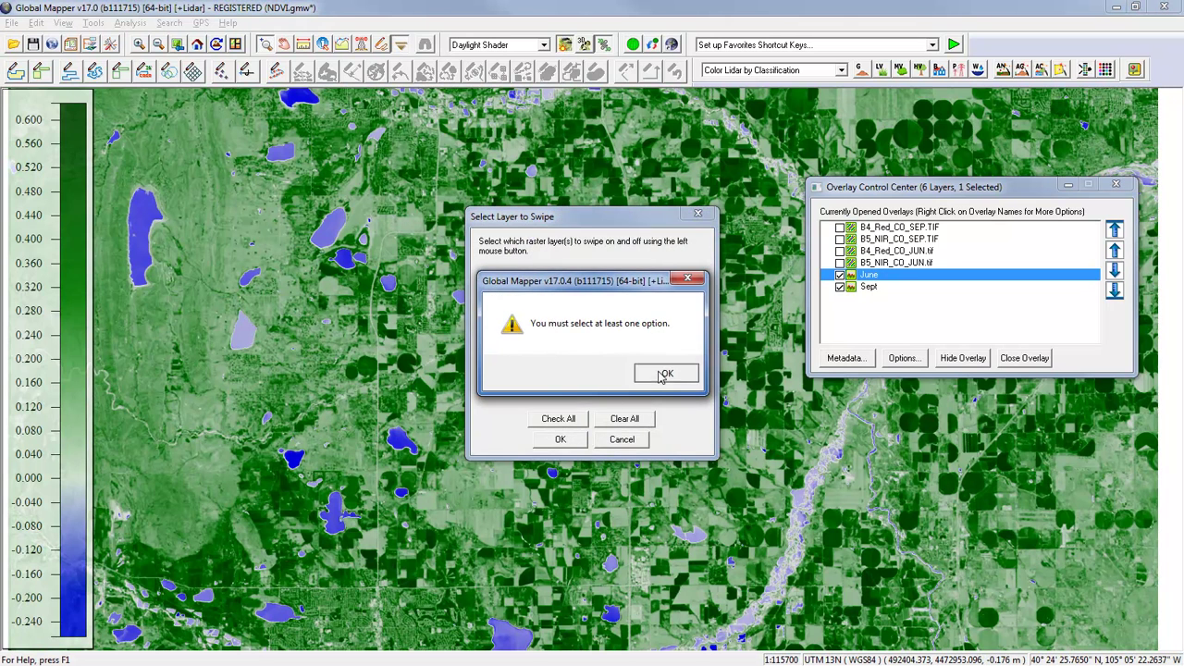
click(663, 375)
click(485, 287)
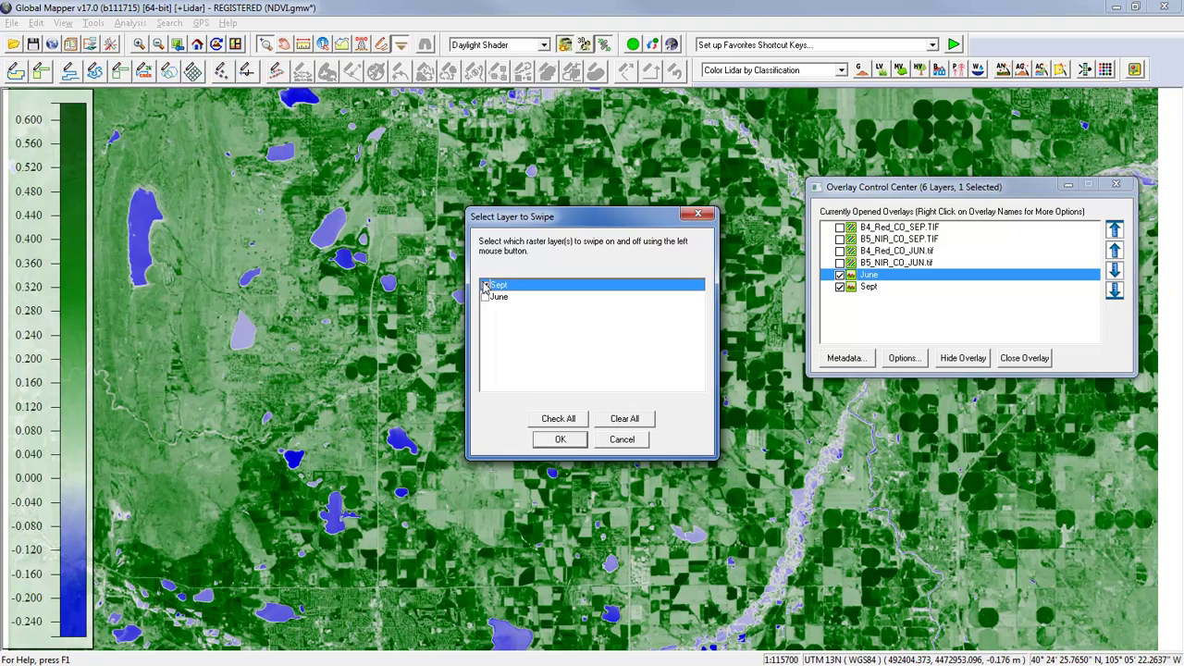
click(560, 439)
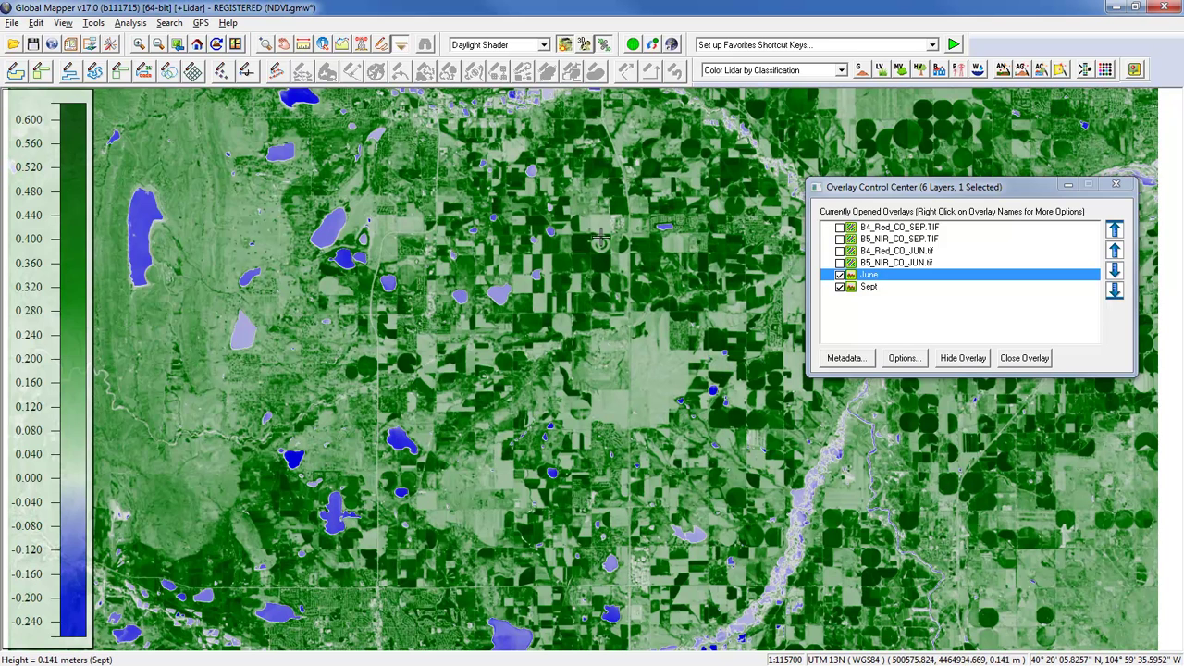
drag(584, 163, 177, 373)
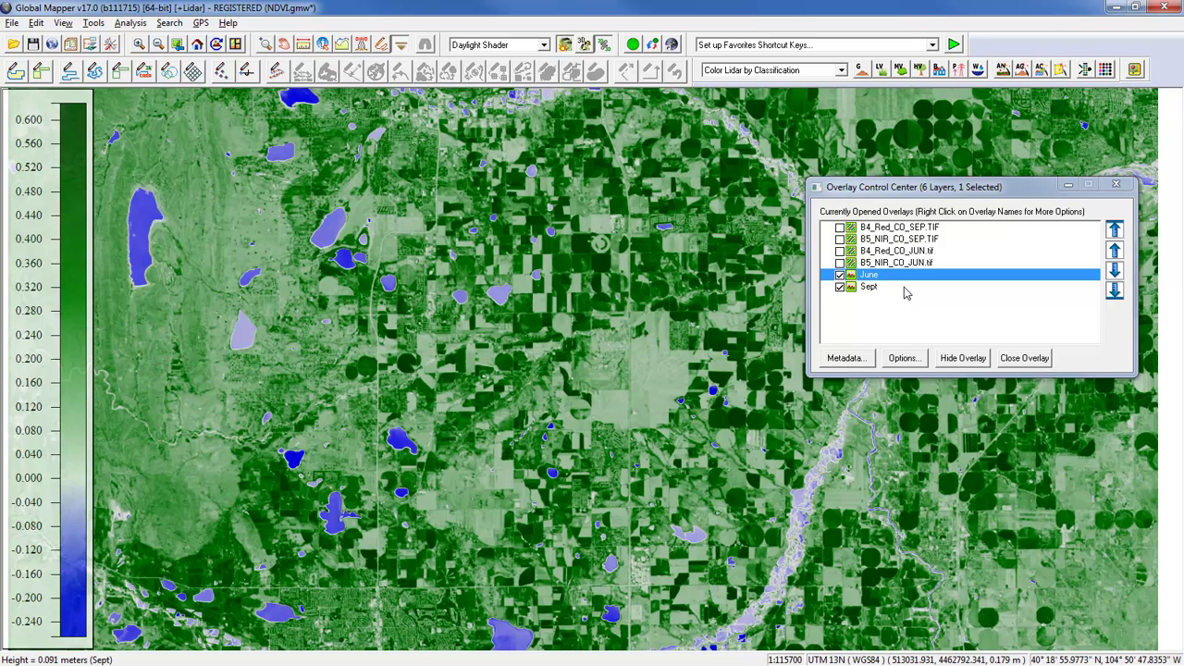
Combine the NDVI grids with Subtraction (Difference) - Signed, taking Sept as the first layer and June as the second, and generate the difference grid.
click(130, 23)
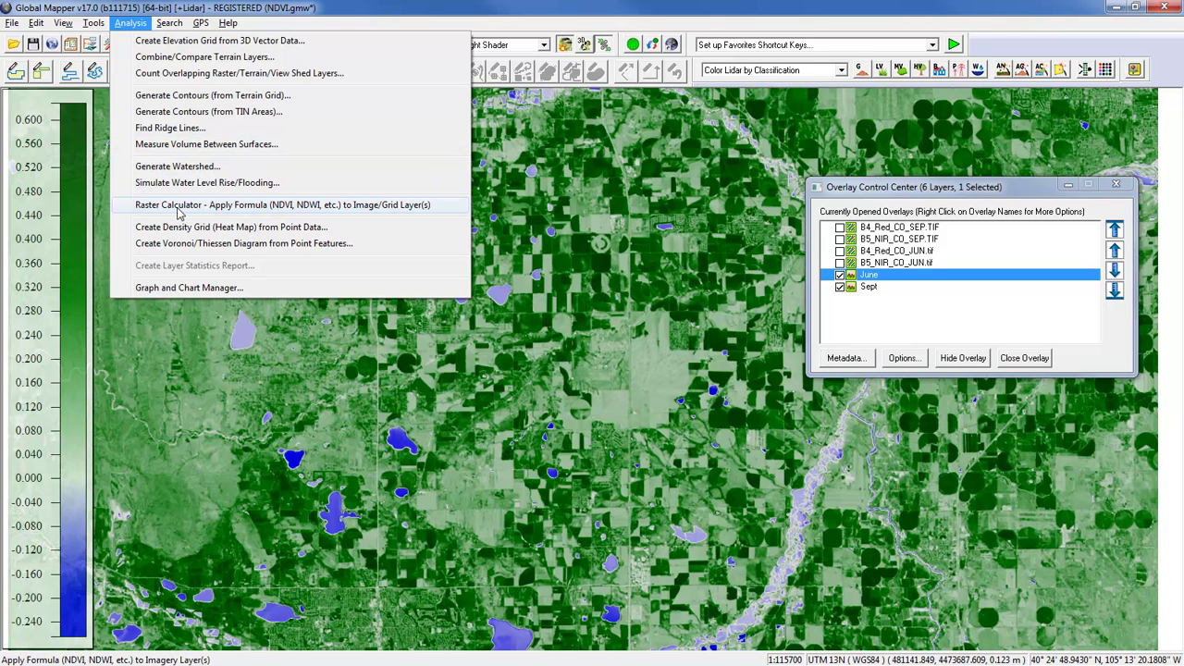
click(205, 57)
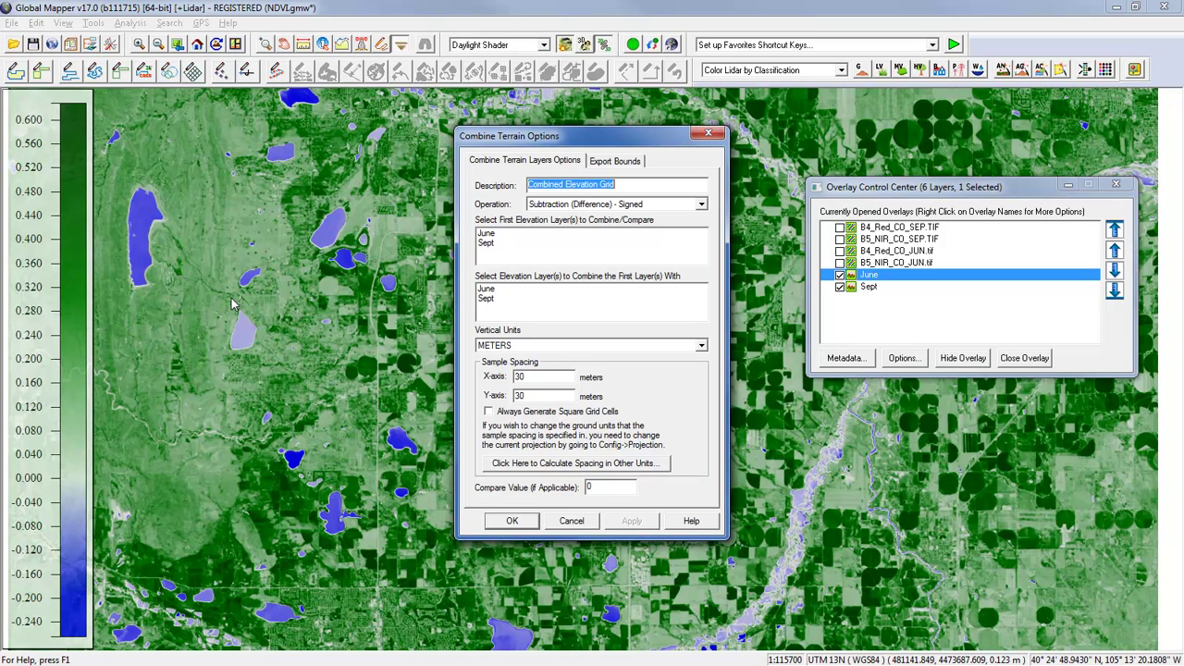
click(486, 243)
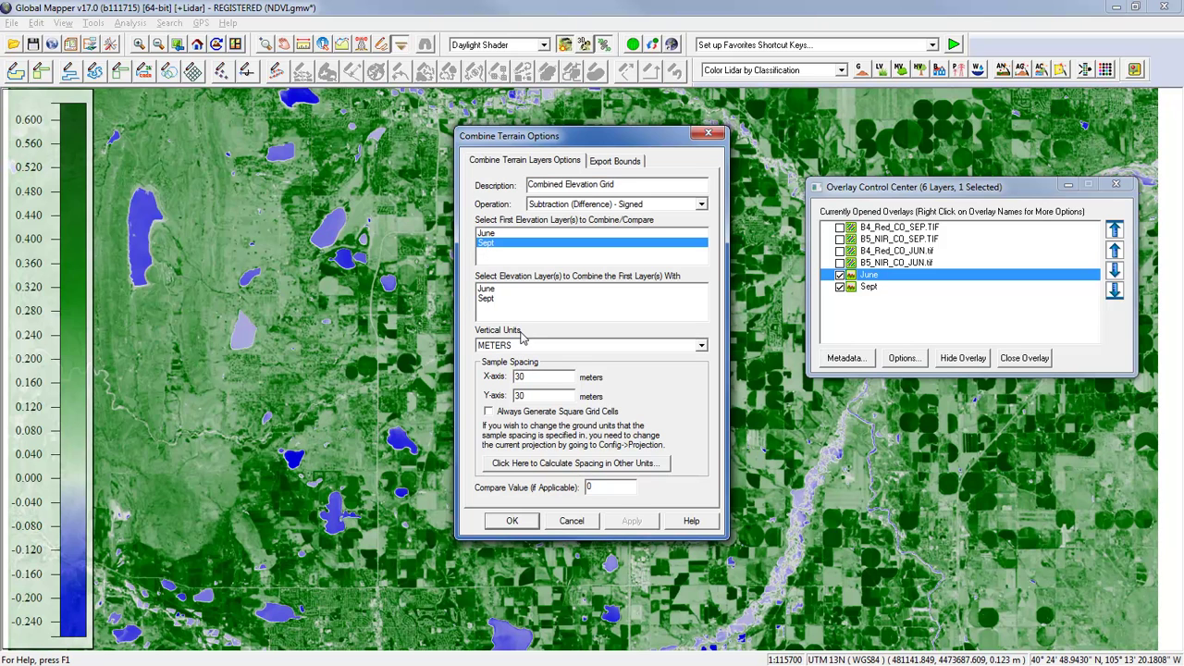
click(490, 290)
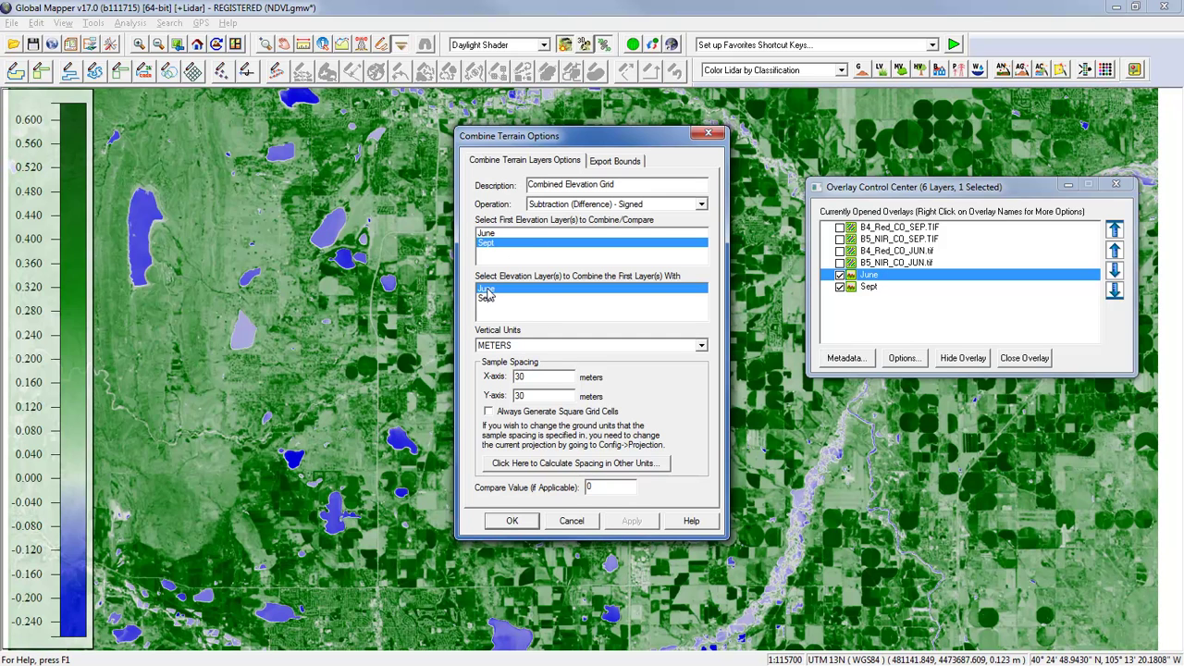
click(555, 206)
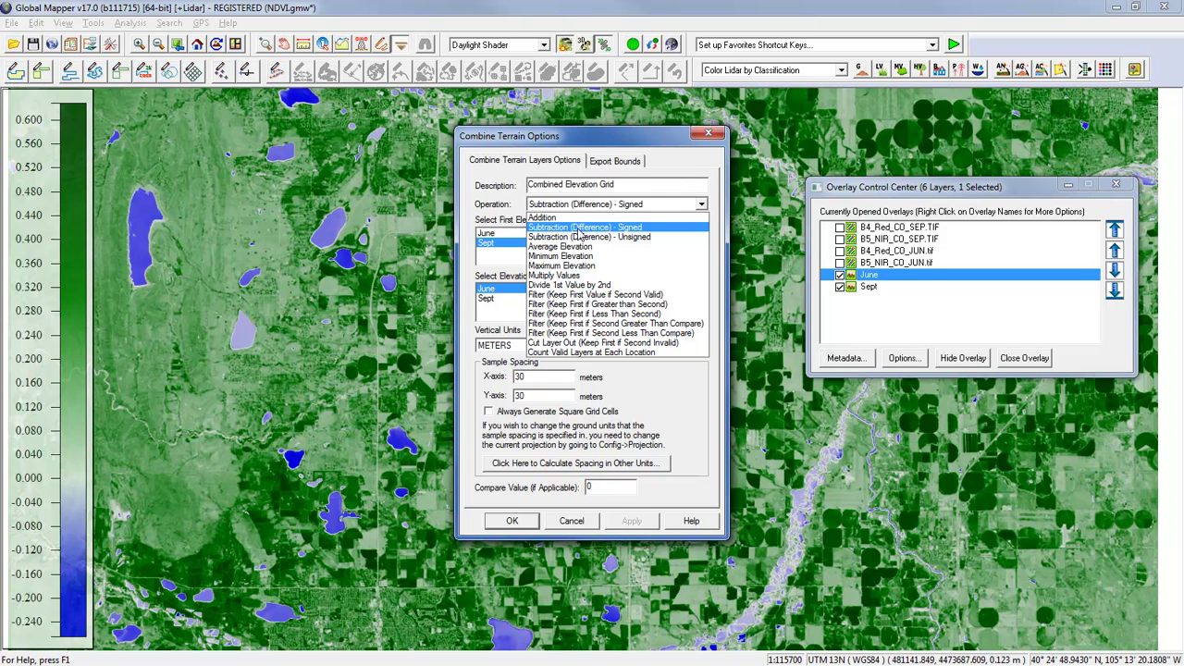
click(631, 227)
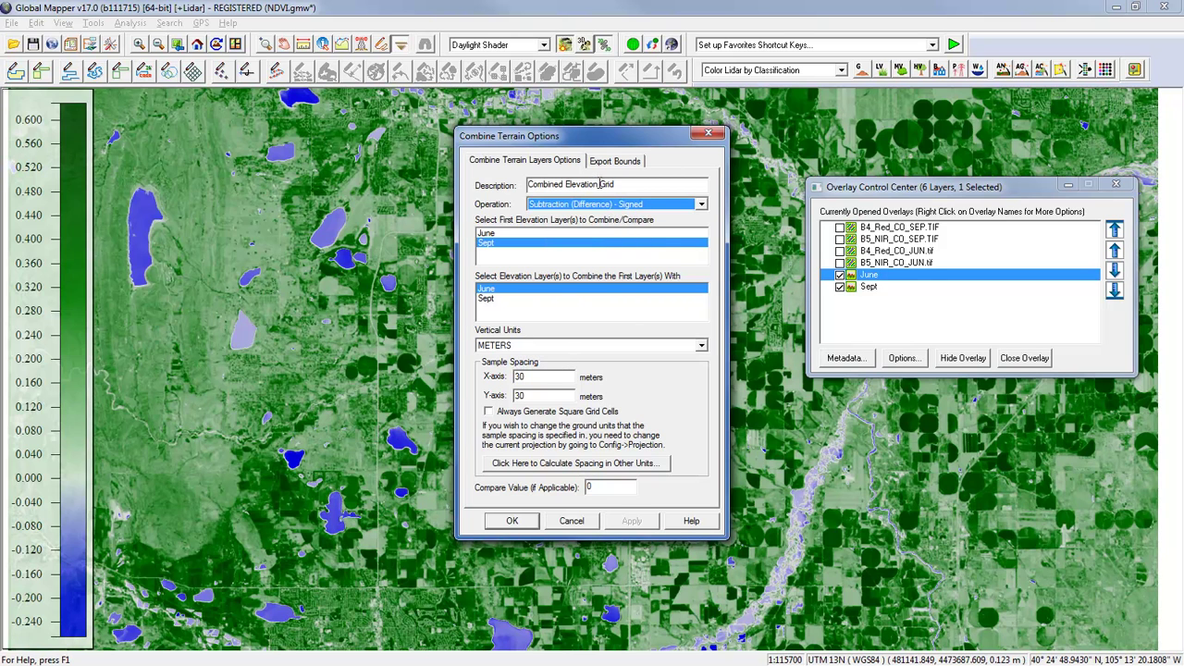
click(625, 184)
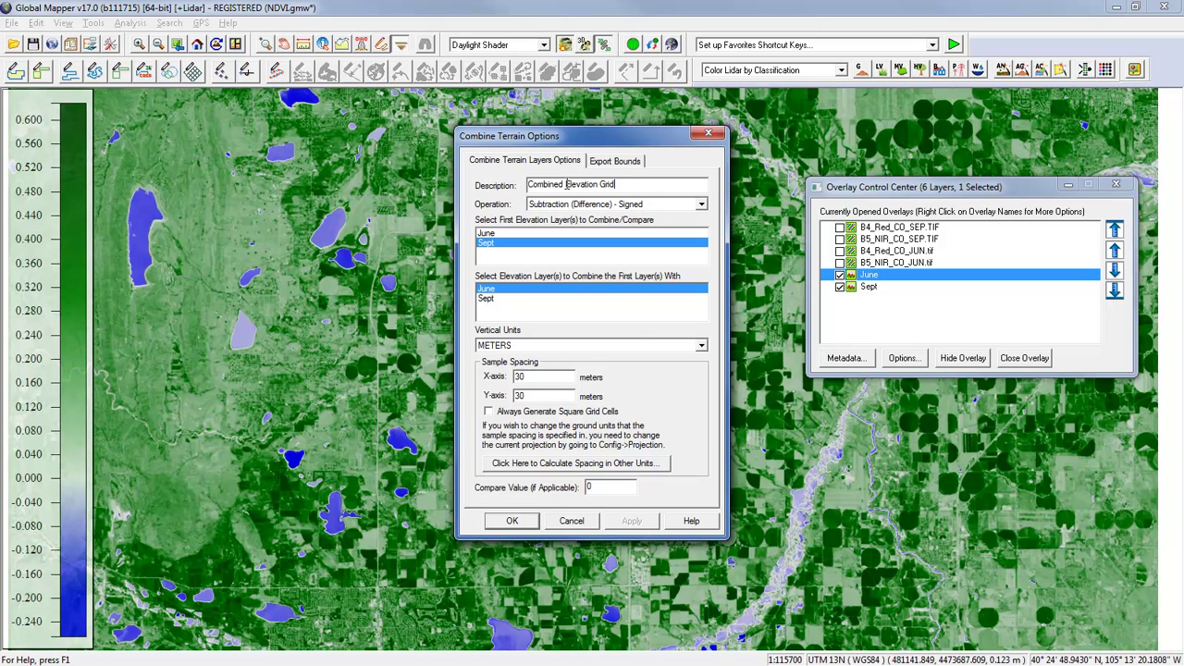
click(509, 524)
click(512, 523)
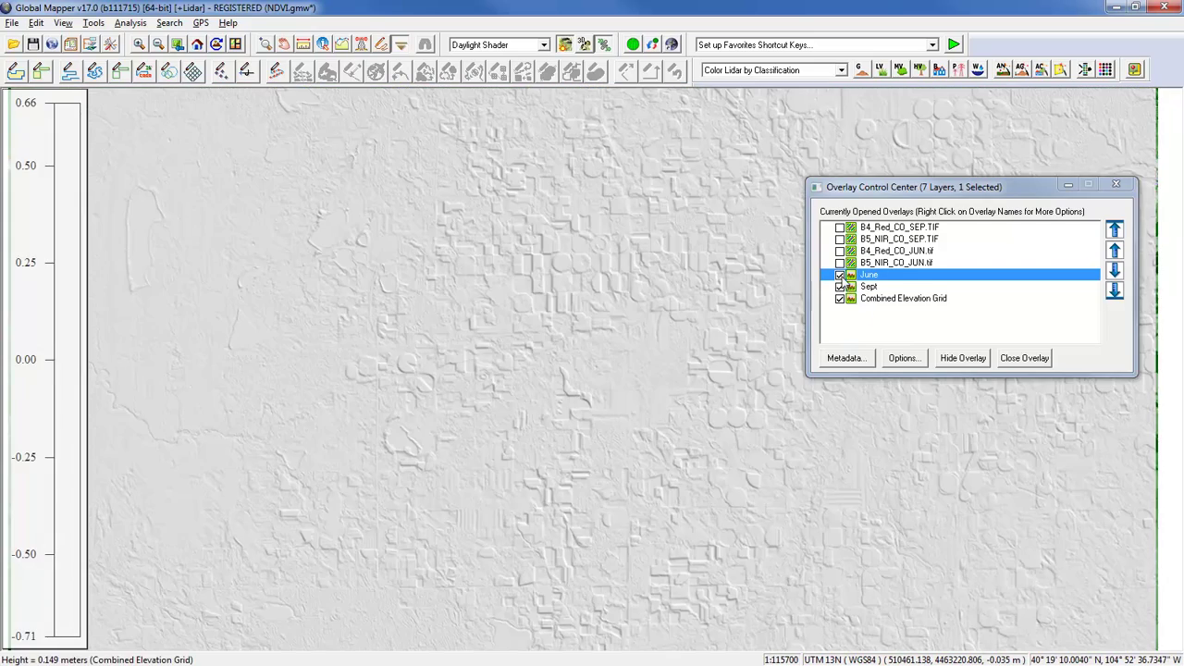
Hide the June and Sept grids and display the Combined Elevation Grid with the Gradient Shader.
click(839, 275)
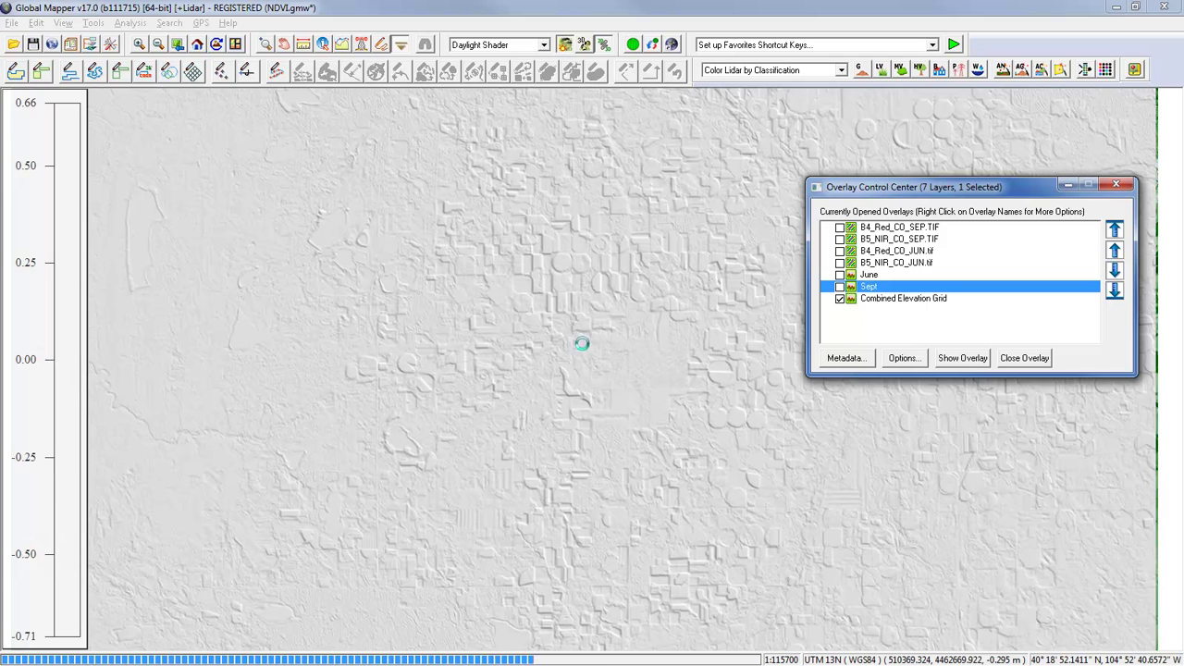
click(498, 45)
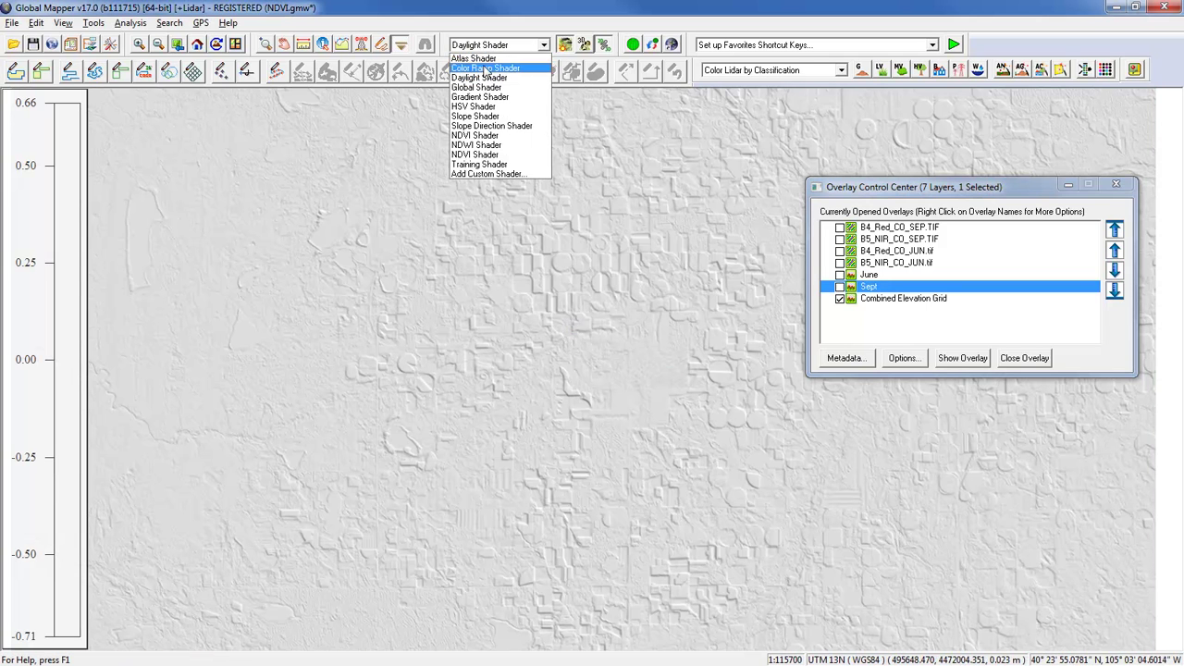
click(503, 97)
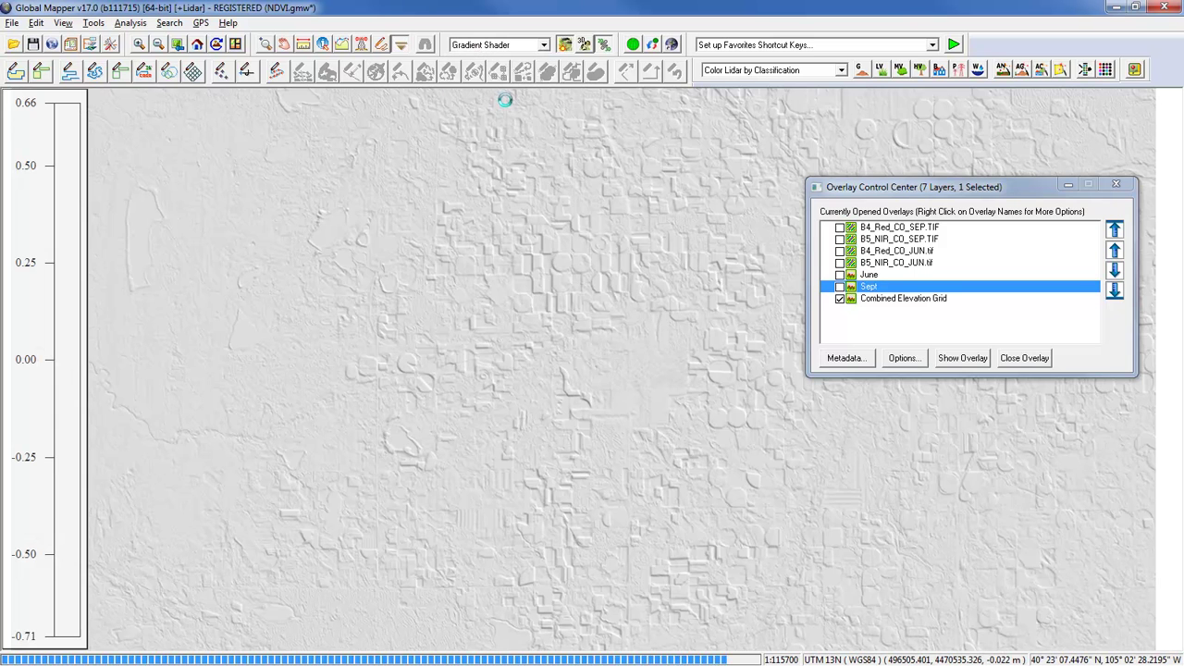
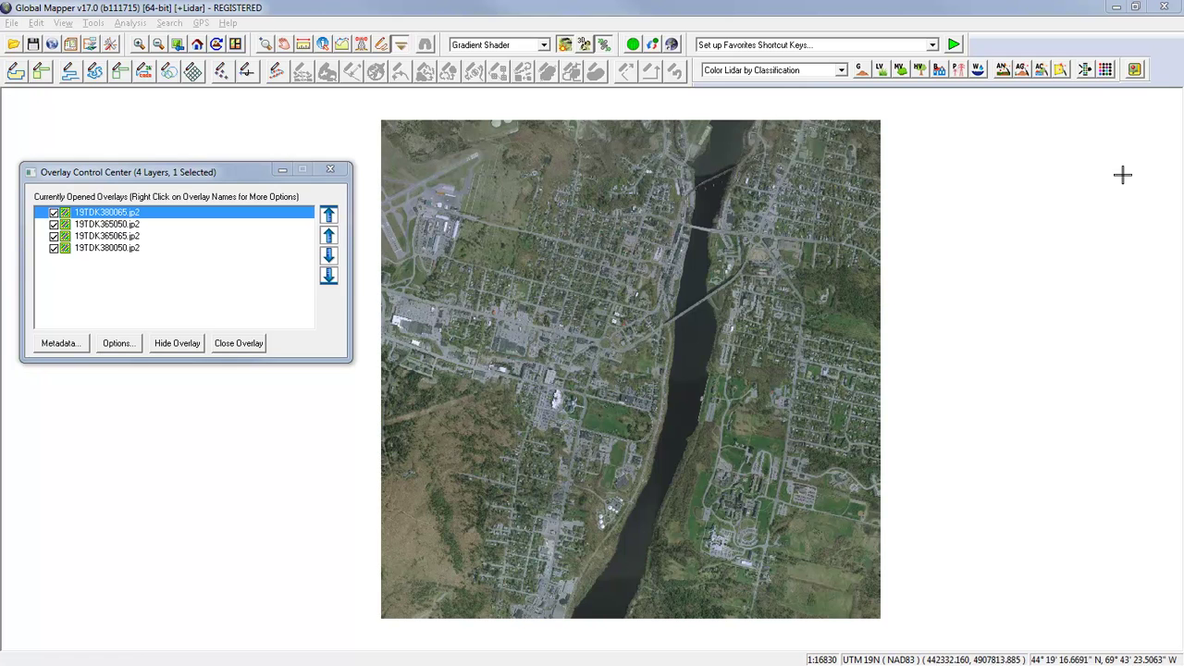
Switch the 19TDK380050.jp2 and 19TDK380065.jp2 tiles off and back on to check which area each one covers.
click(54, 249)
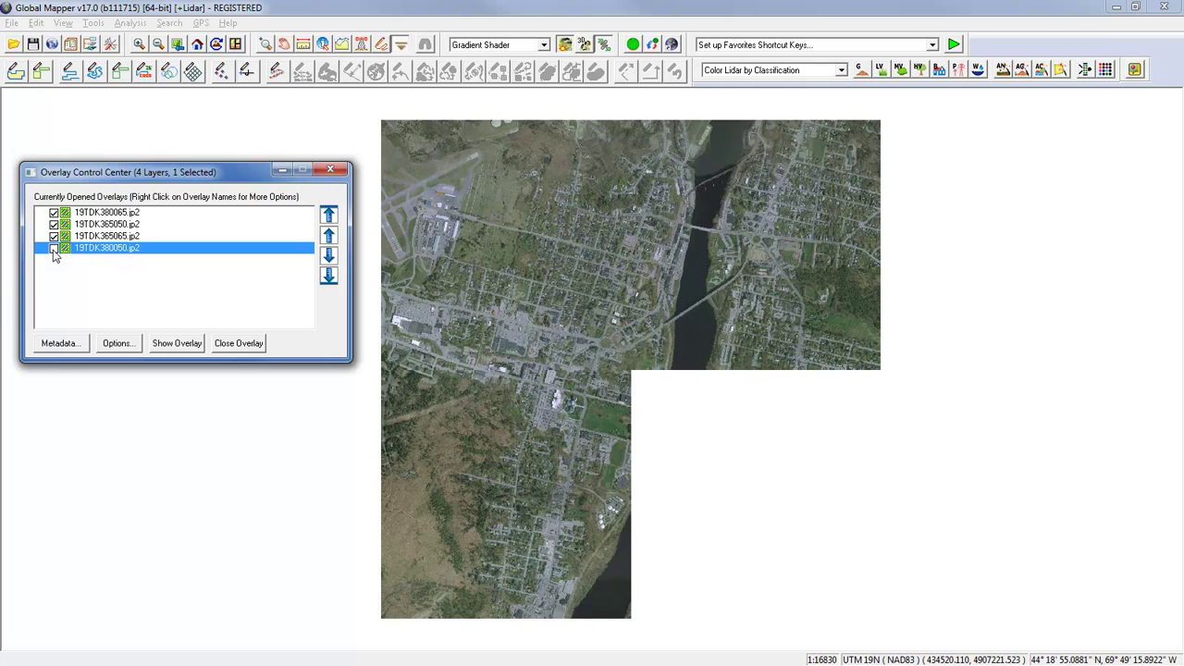
click(54, 250)
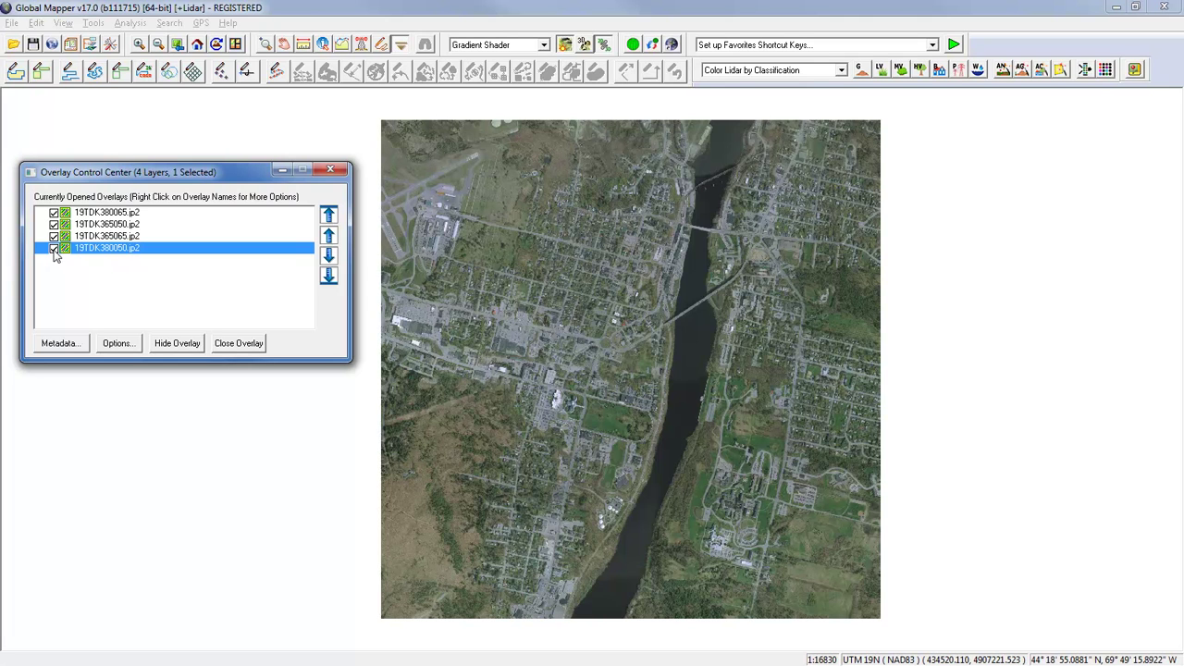
click(54, 212)
click(54, 213)
Select all four .jp2 image layers and assign them to a layer group named Augusta.
right_click(84, 216)
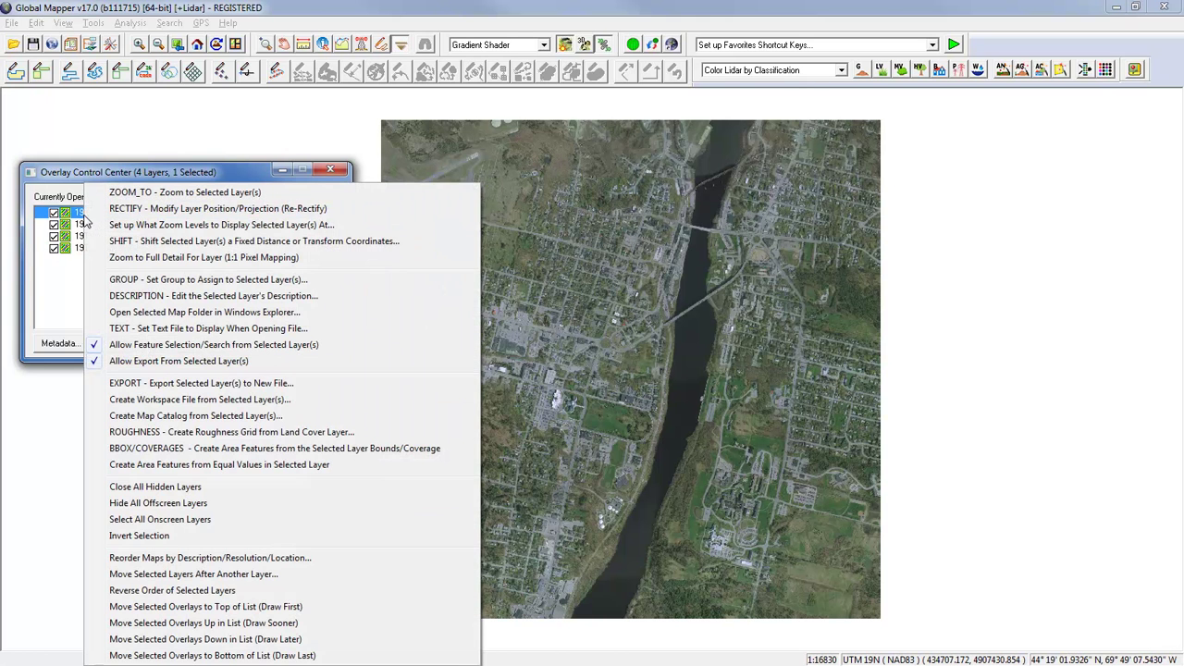
click(76, 176)
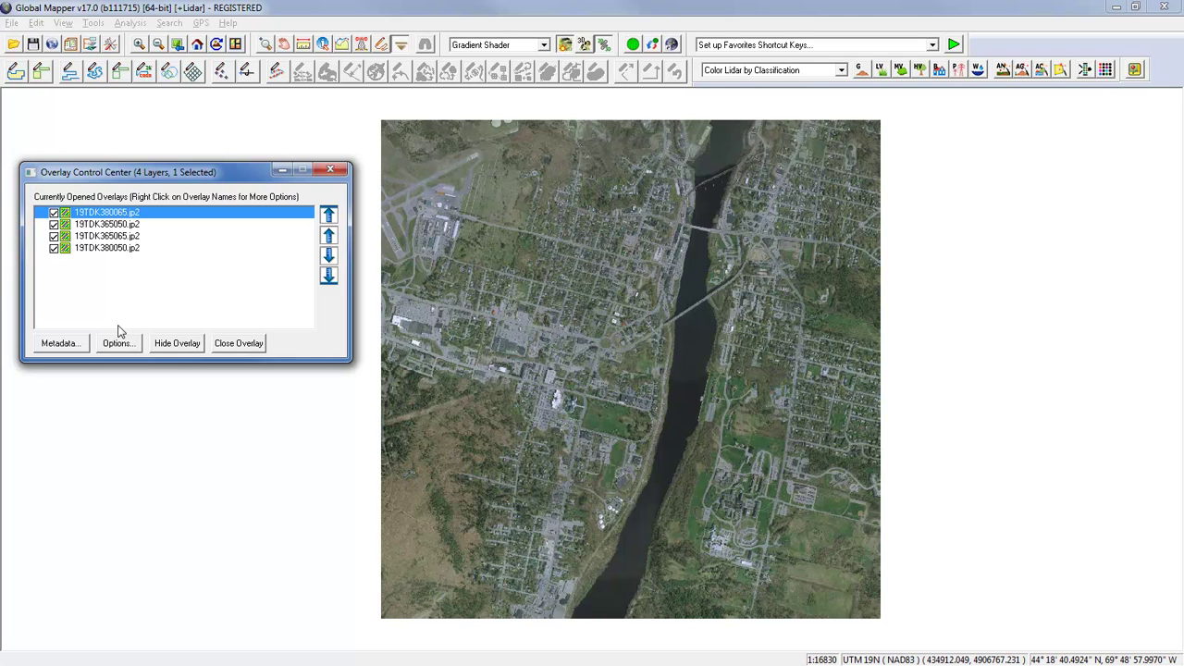
shift+click(113, 250)
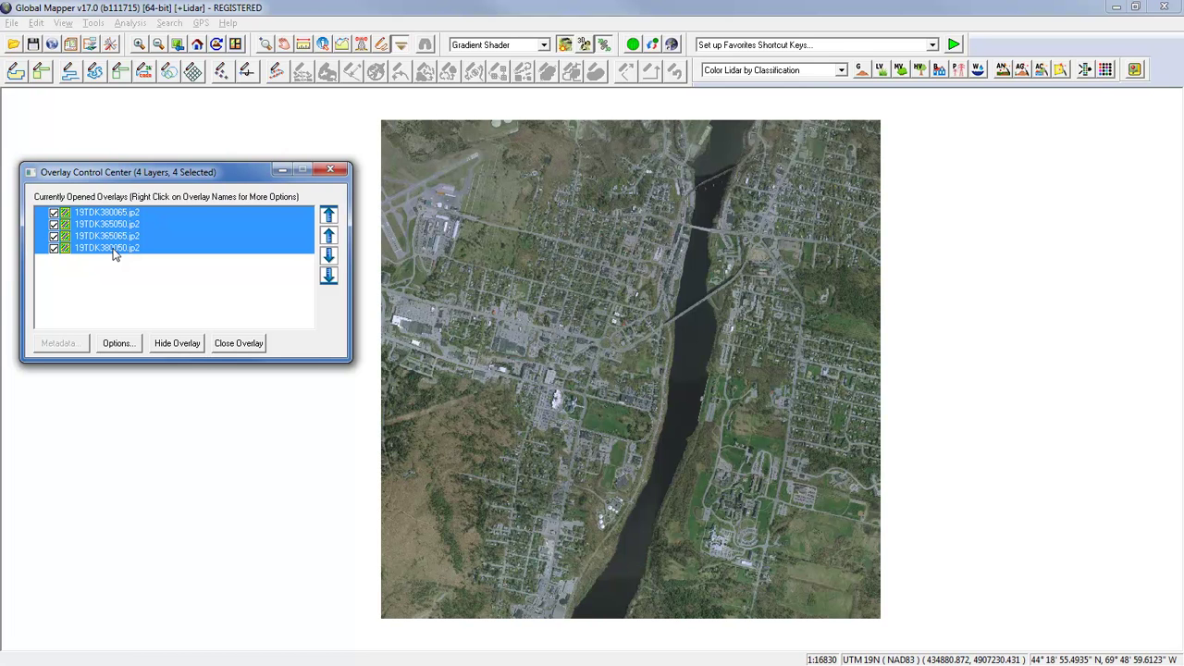
right_click(115, 256)
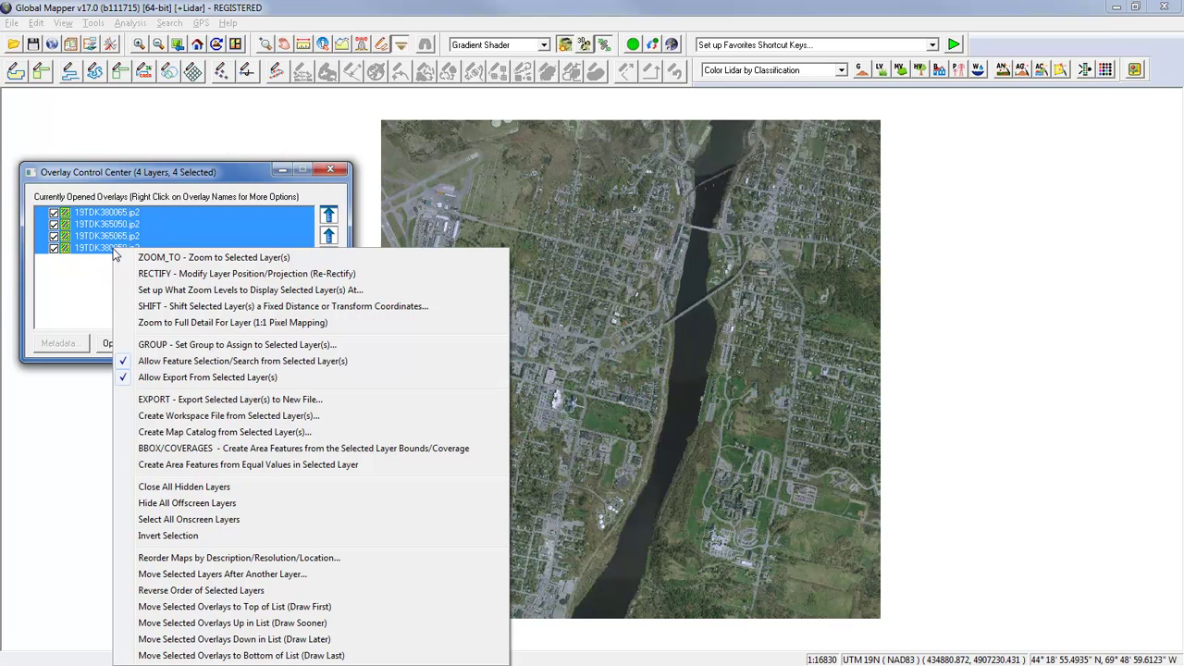
click(161, 346)
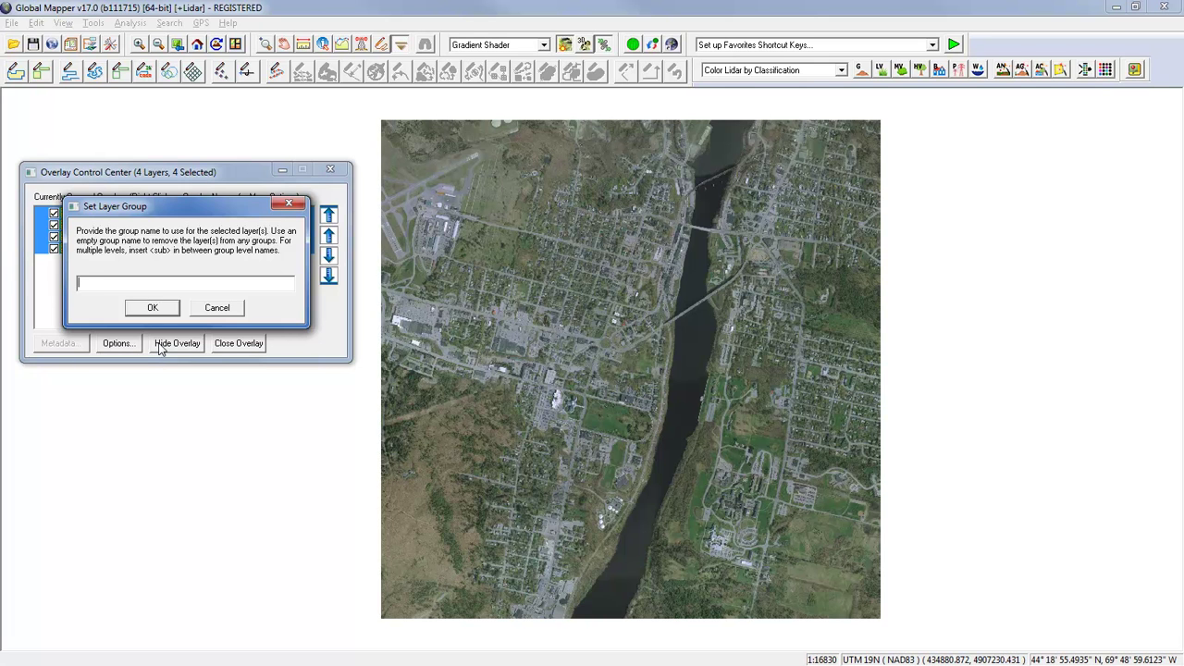
text(Augusta)
click(147, 309)
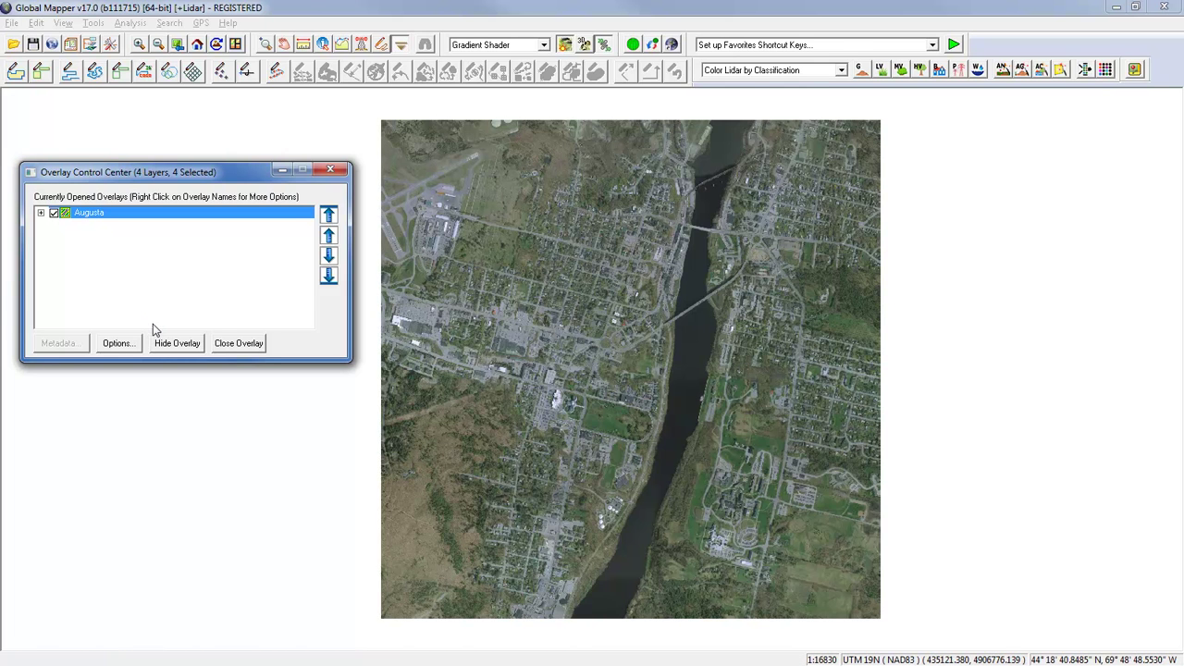
Expand the Augusta group and go through its individual image layers, selecting 19TDK365050.jp2 last.
click(41, 214)
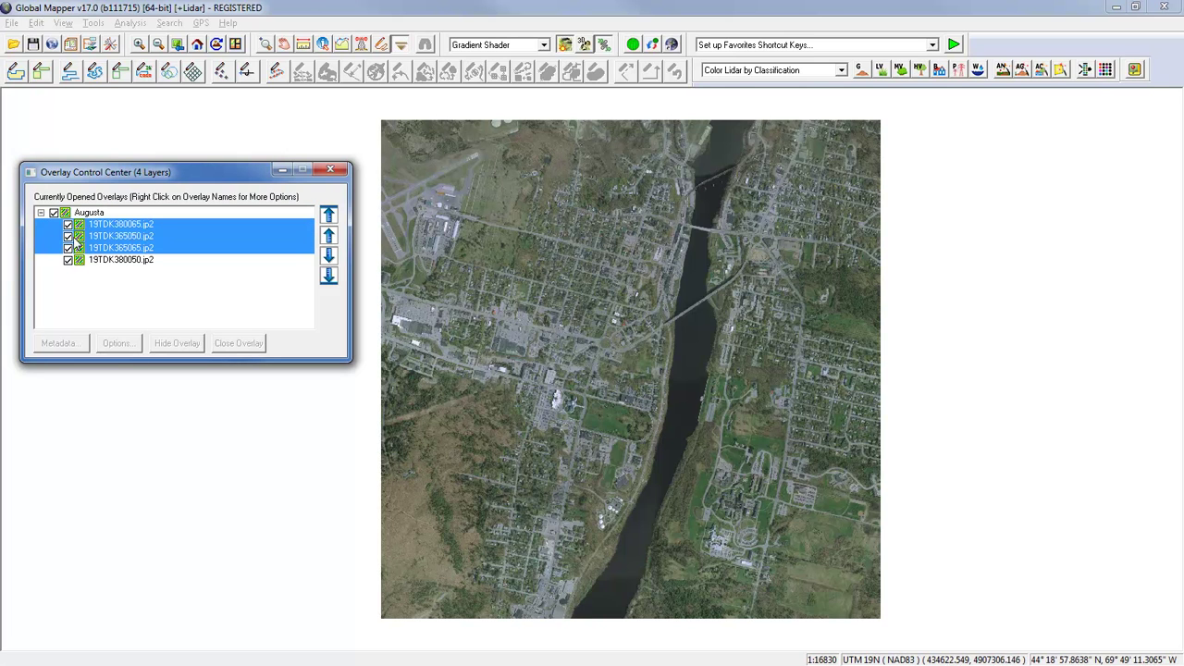
click(107, 249)
click(106, 236)
click(106, 225)
click(105, 237)
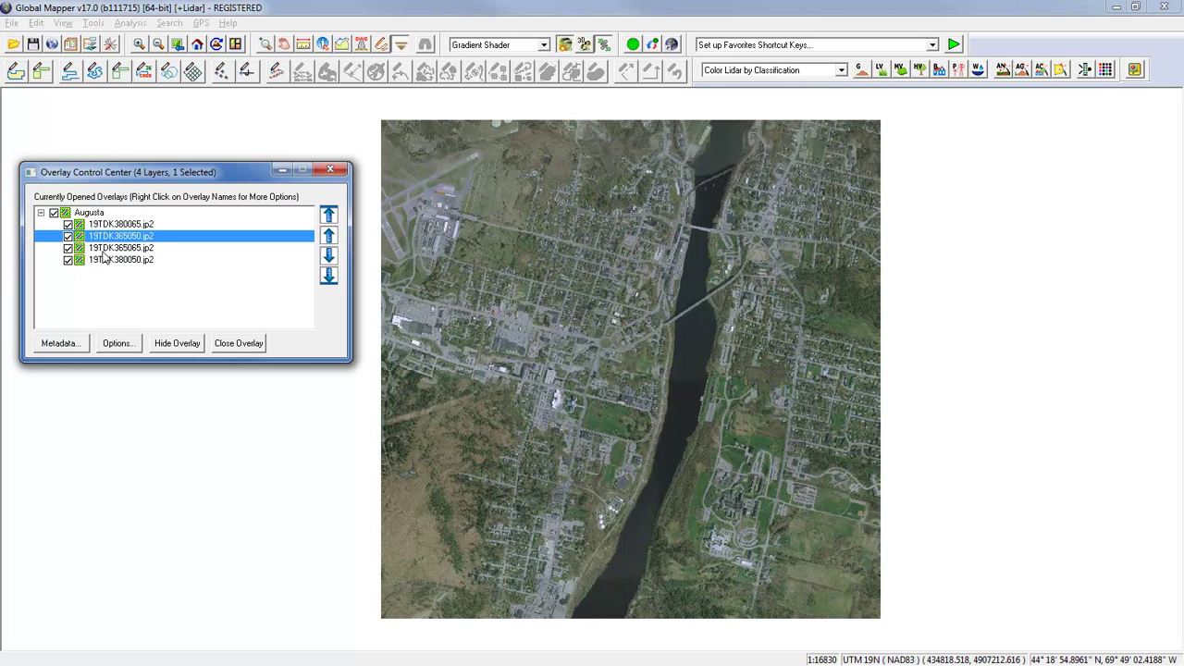
Collapse the Augusta group and review the raster display options that apply to all its layers at once, leaving them unchanged.
click(41, 213)
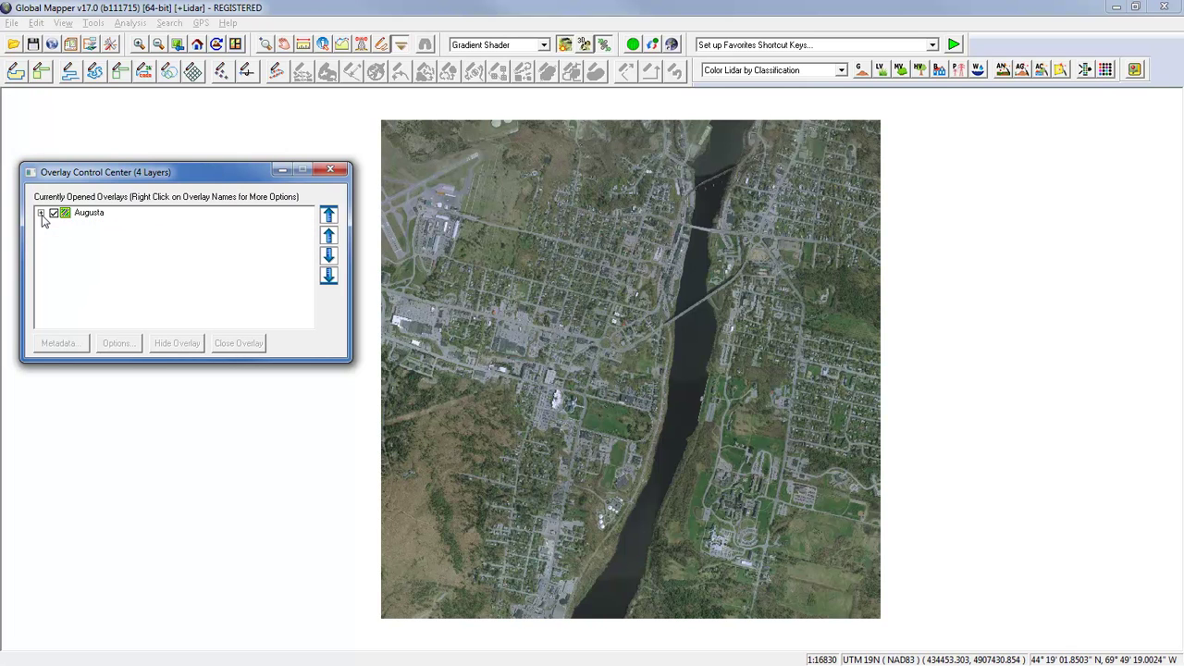
click(92, 218)
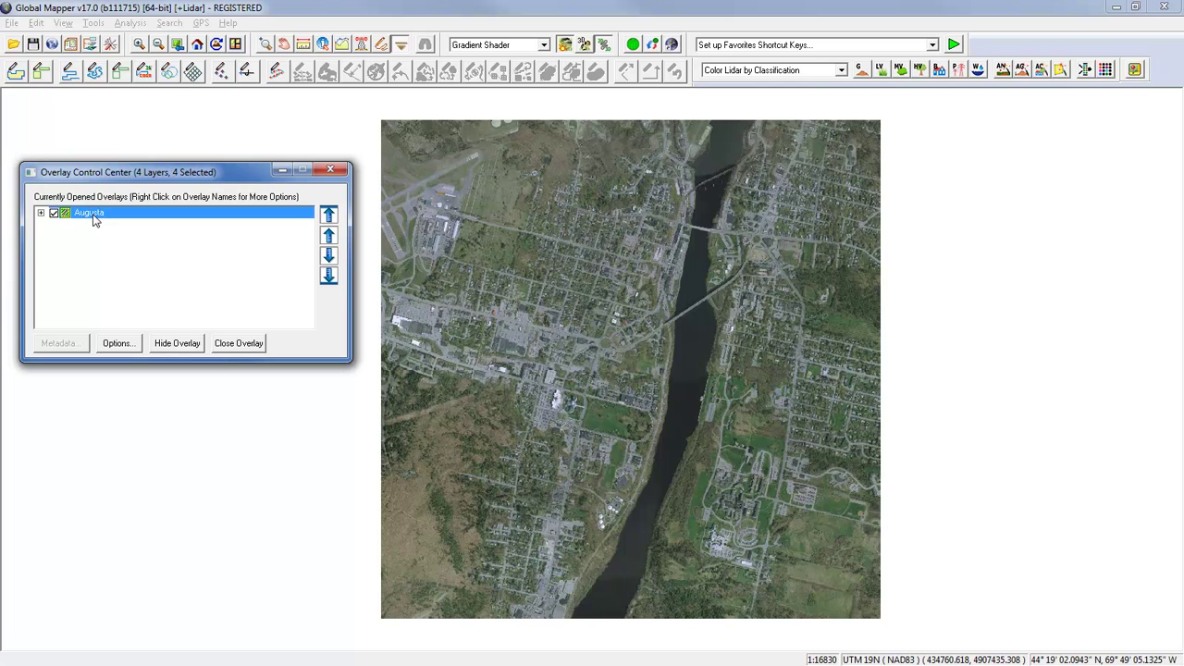
click(118, 343)
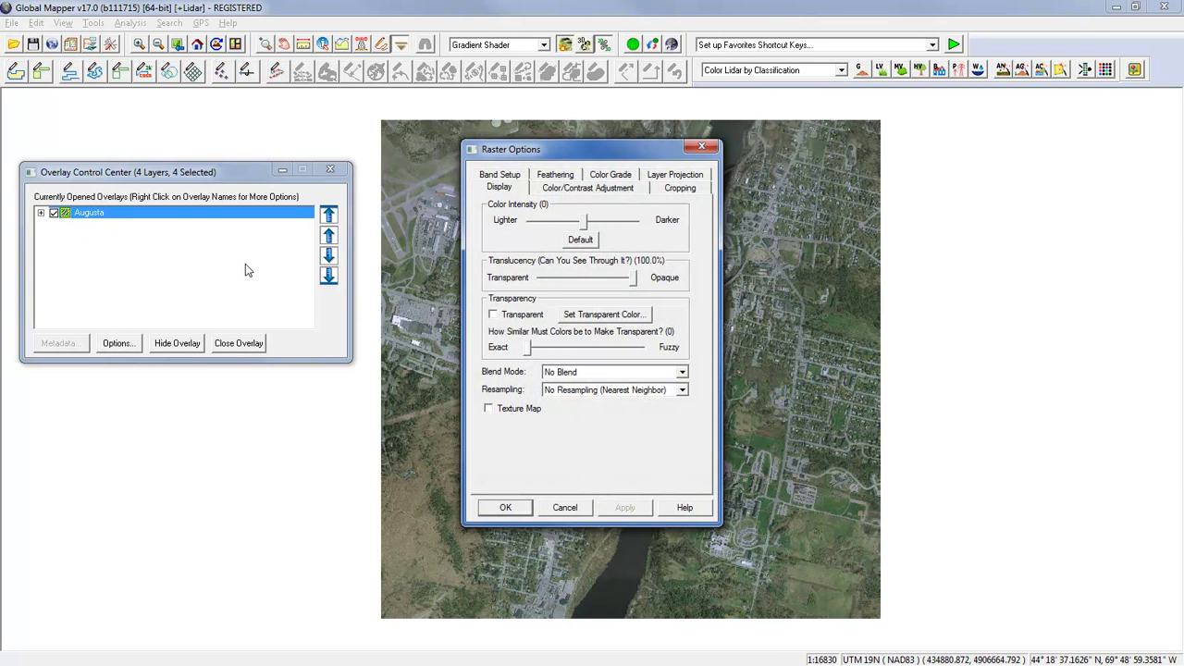
click(566, 510)
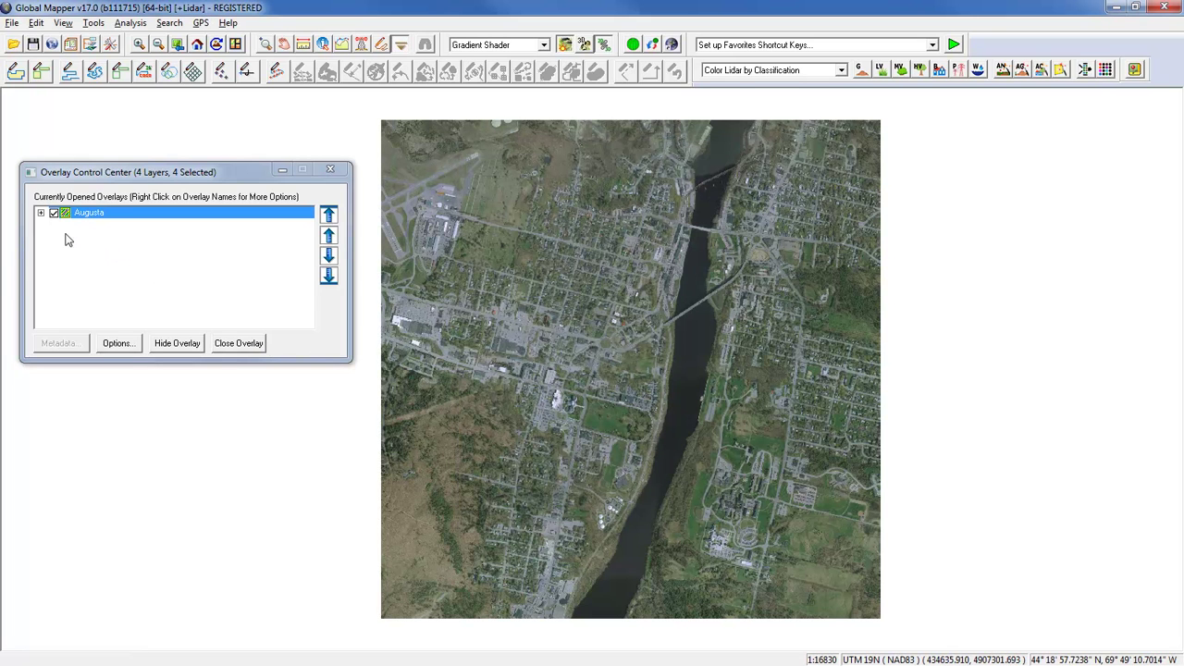
Expand the Augusta group and review the raster options of its individual layer 19TDK365050.jp2 without changing anything.
click(41, 213)
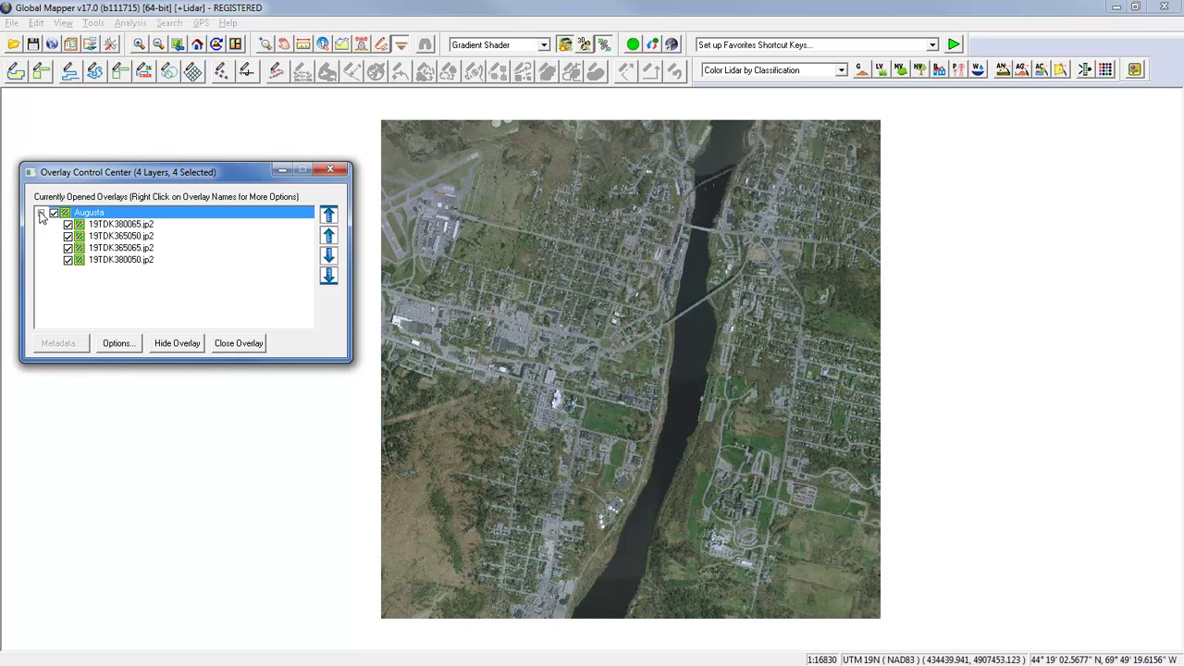
click(116, 224)
click(116, 237)
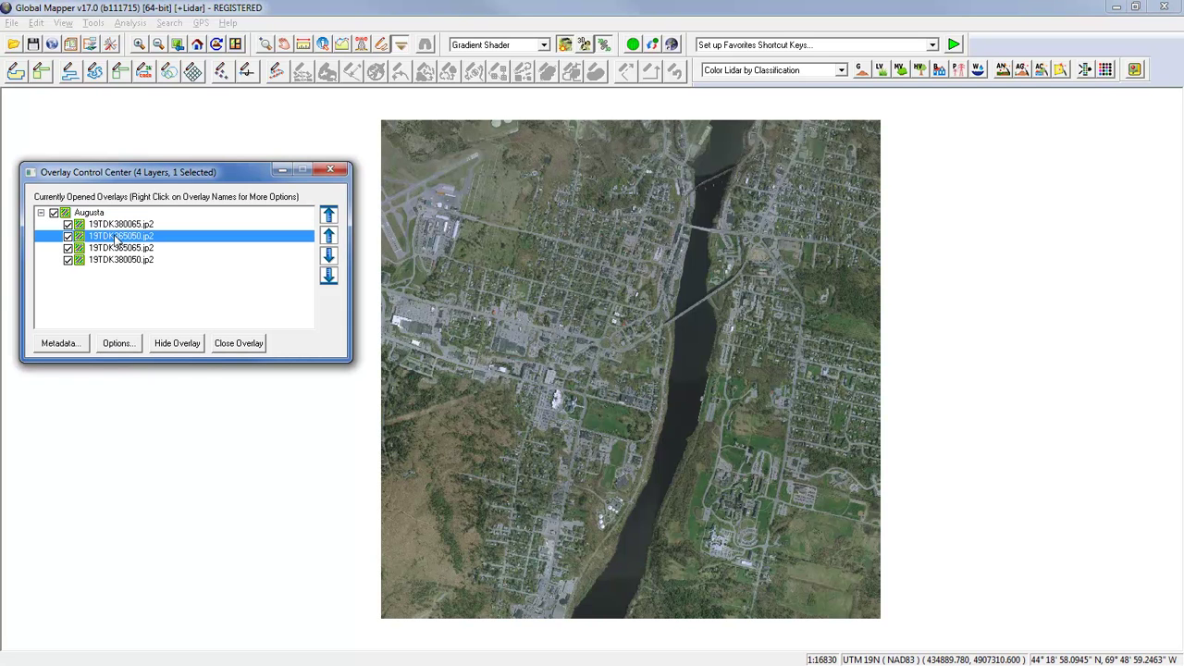
click(118, 343)
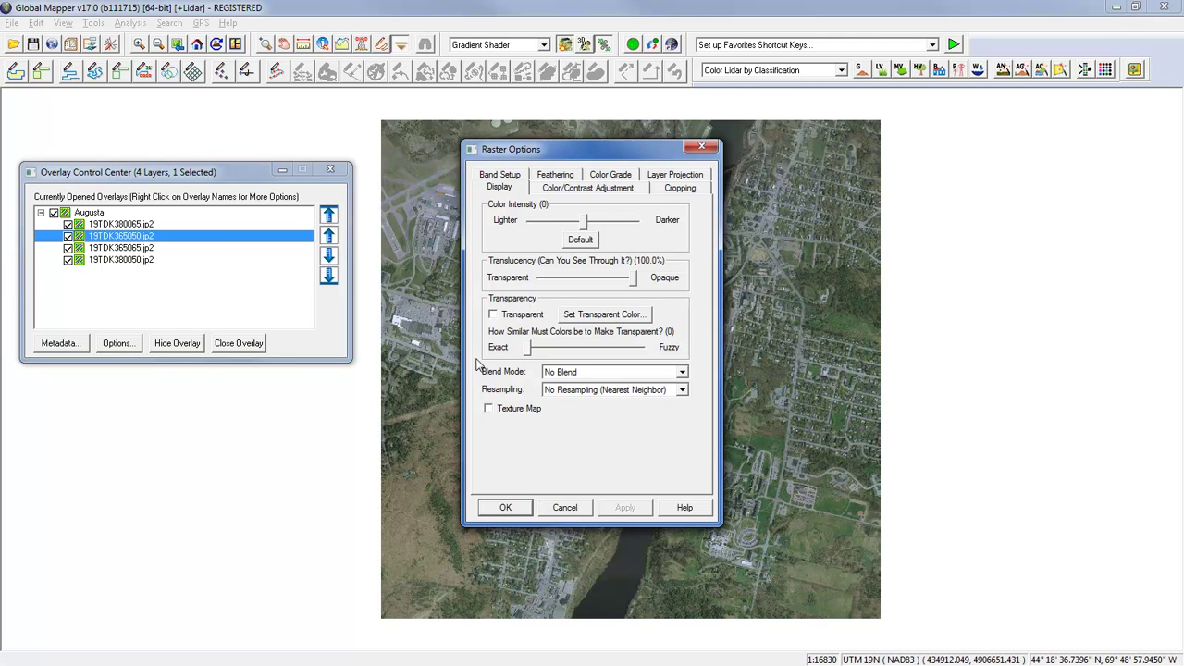
click(568, 508)
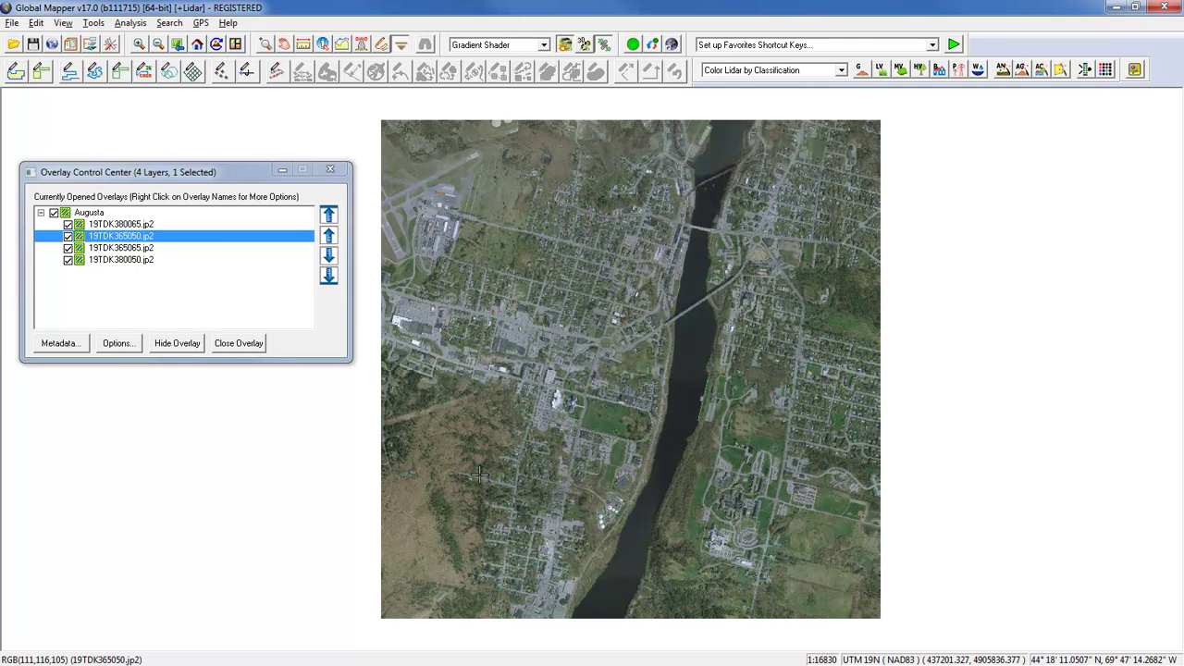
Remove 19TDK380050.jp2 from the Augusta group by assigning it an empty group name.
click(40, 213)
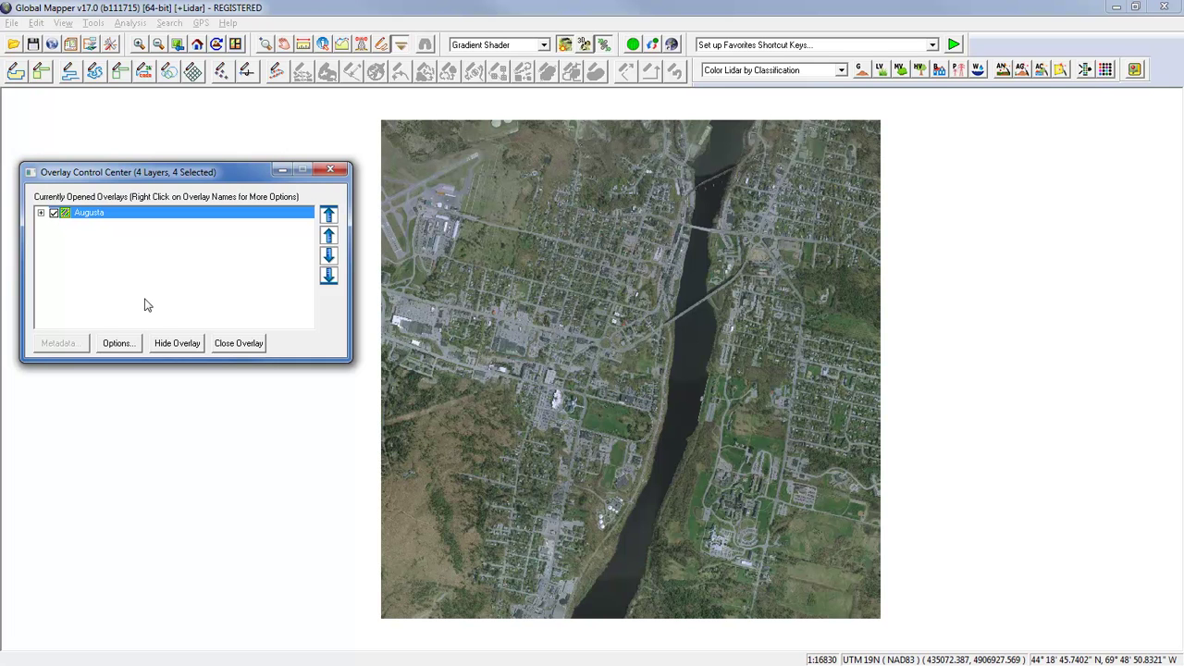
click(41, 213)
click(102, 262)
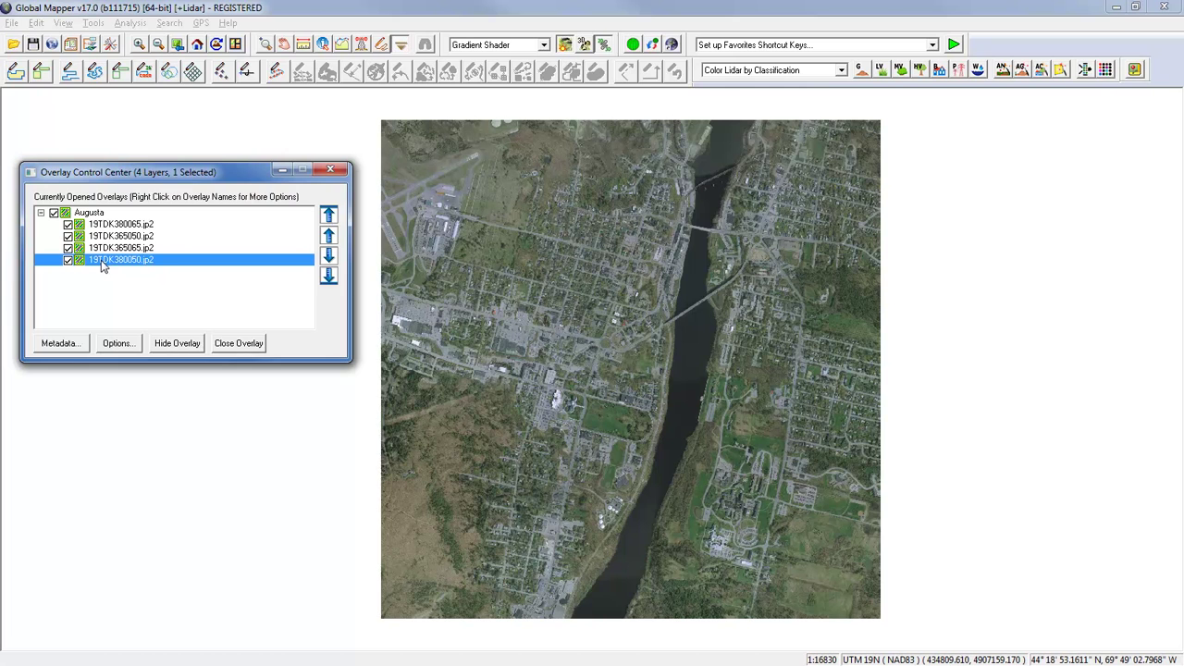
right_click(102, 263)
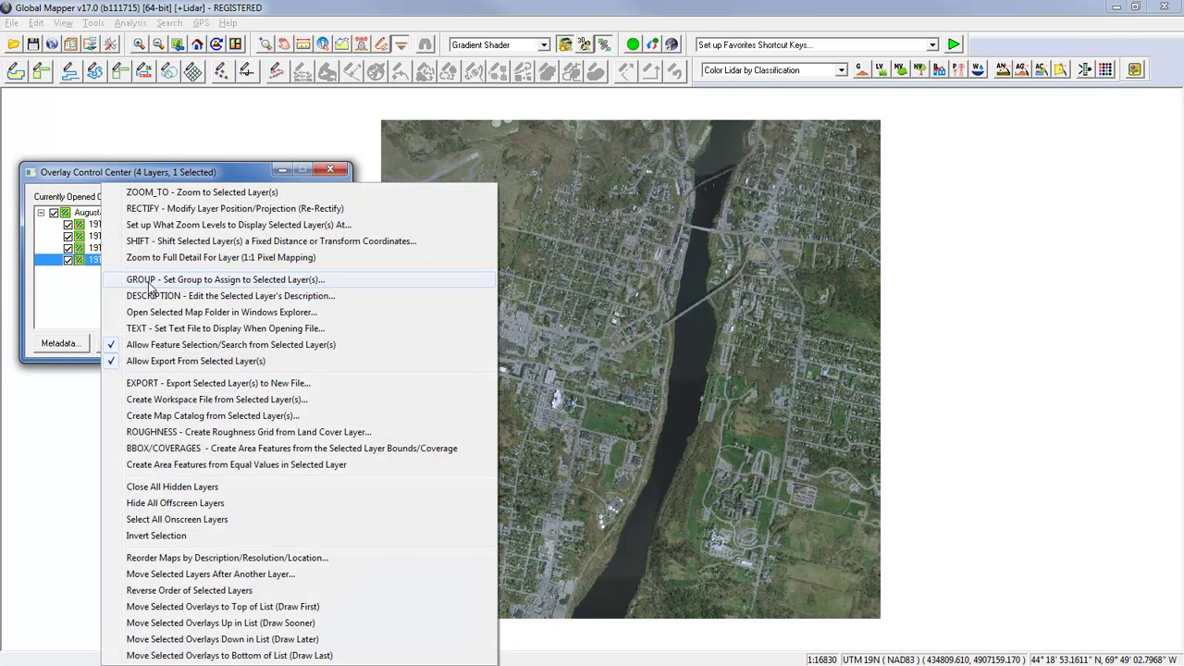
click(149, 282)
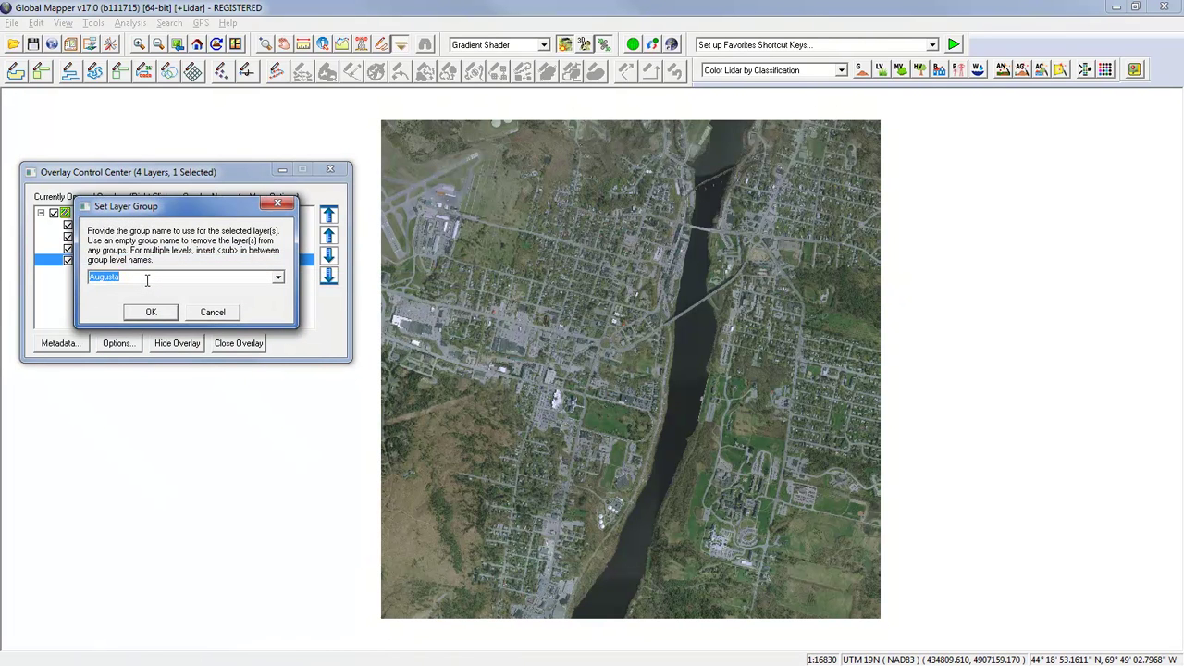
key(BackSpace)
click(151, 312)
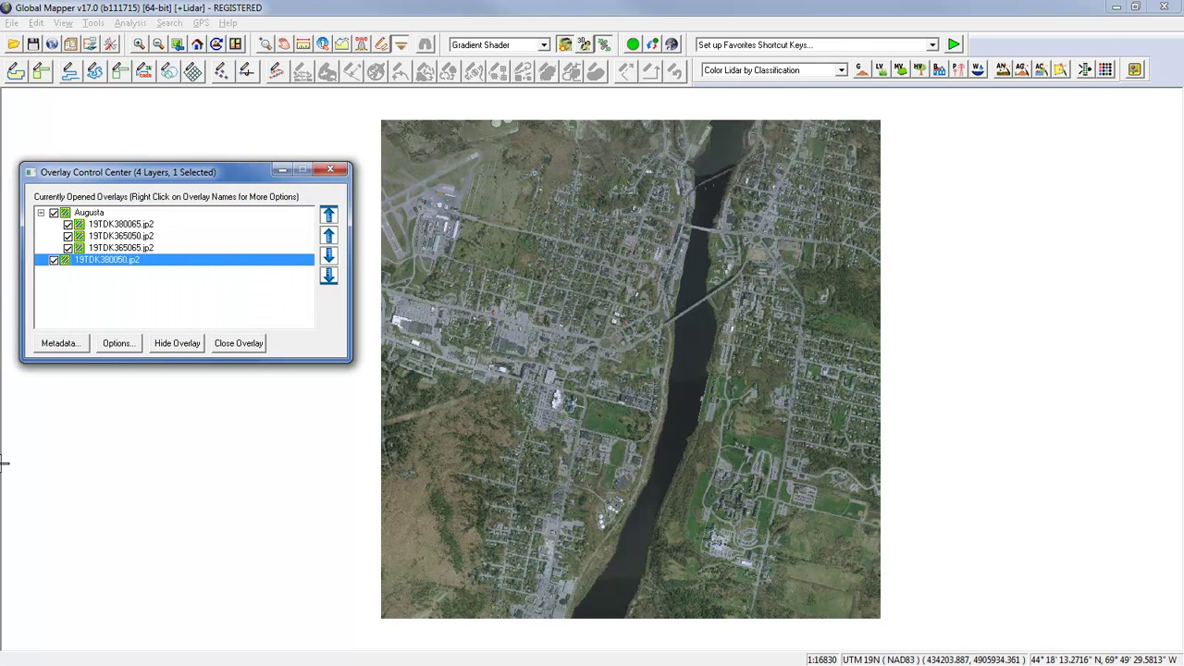
Take the three tiles remaining in the Augusta group out of it by clearing their group name.
click(41, 213)
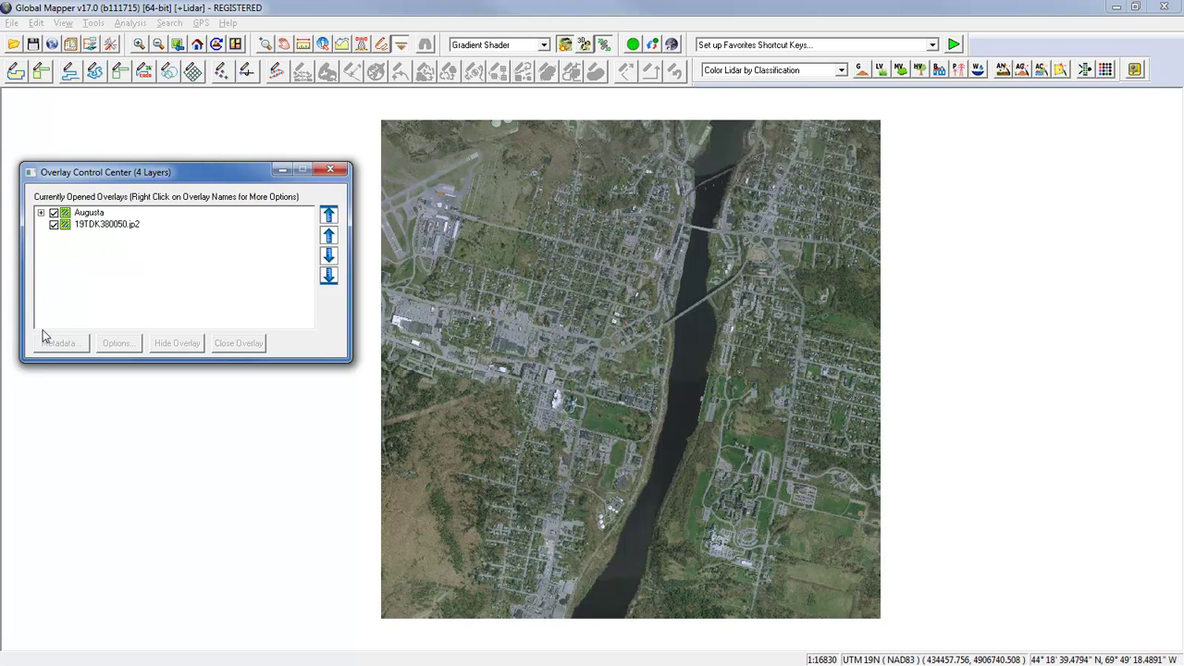
click(40, 213)
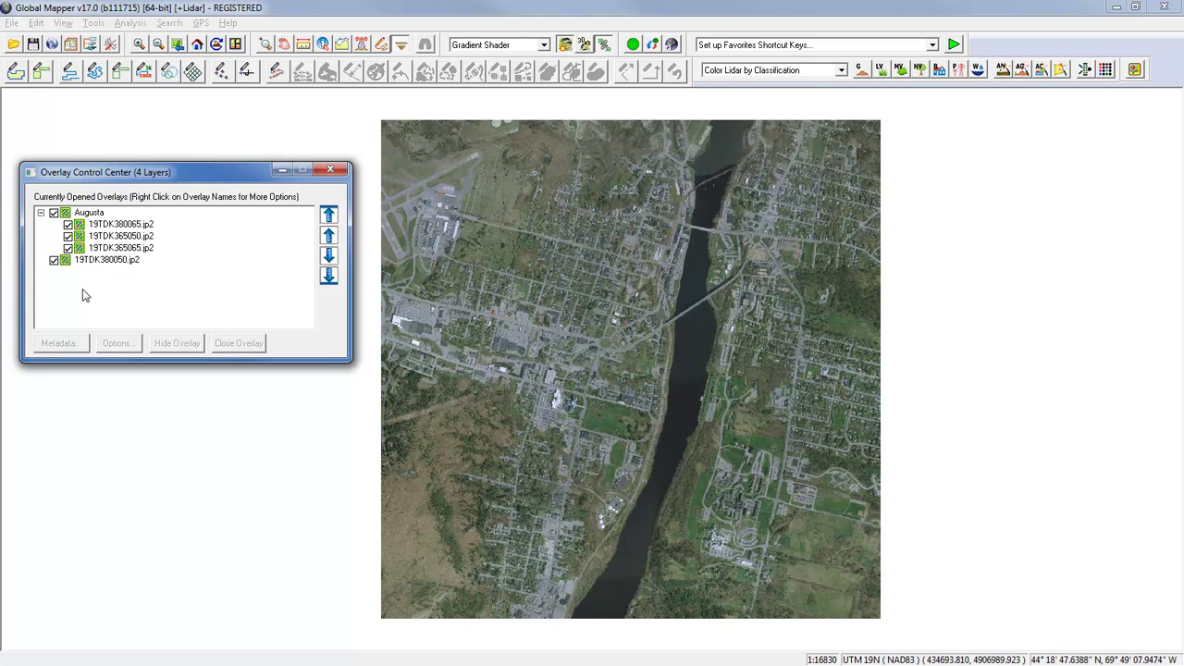
click(127, 226)
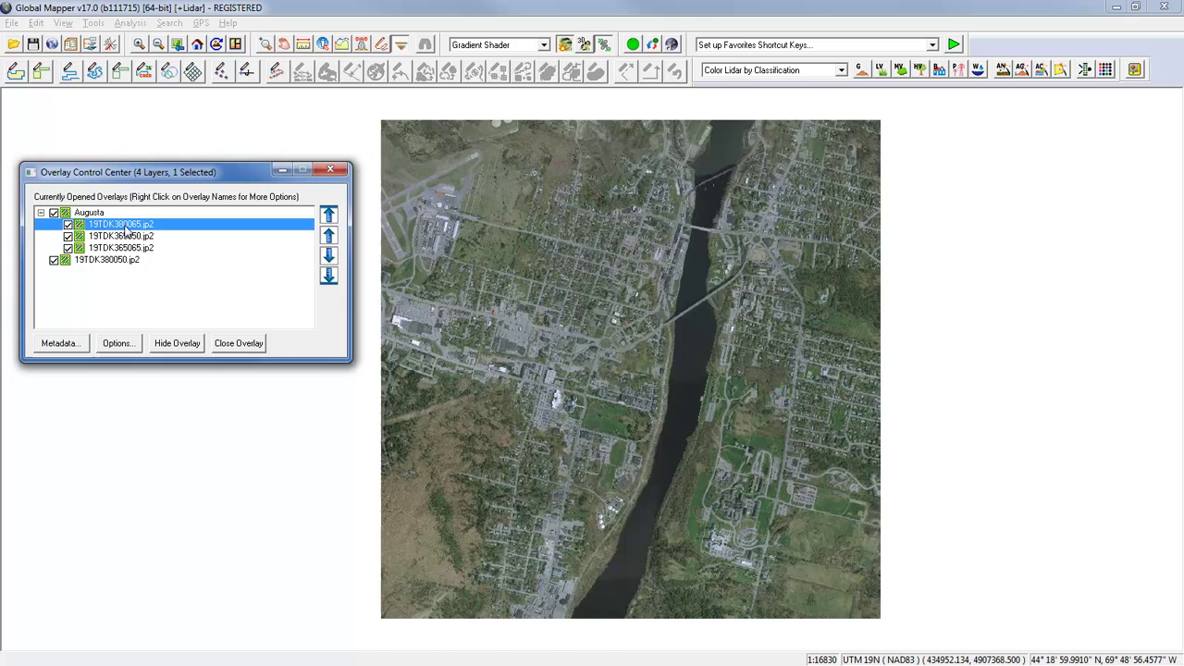
shift+click(125, 248)
right_click(126, 248)
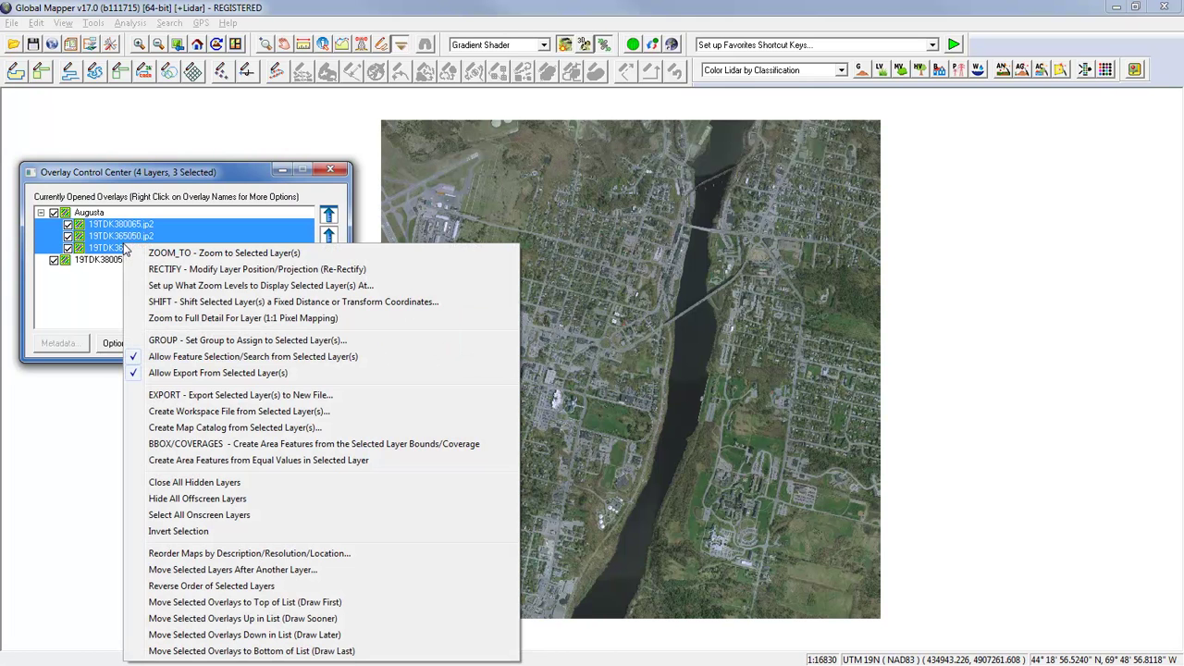
click(168, 341)
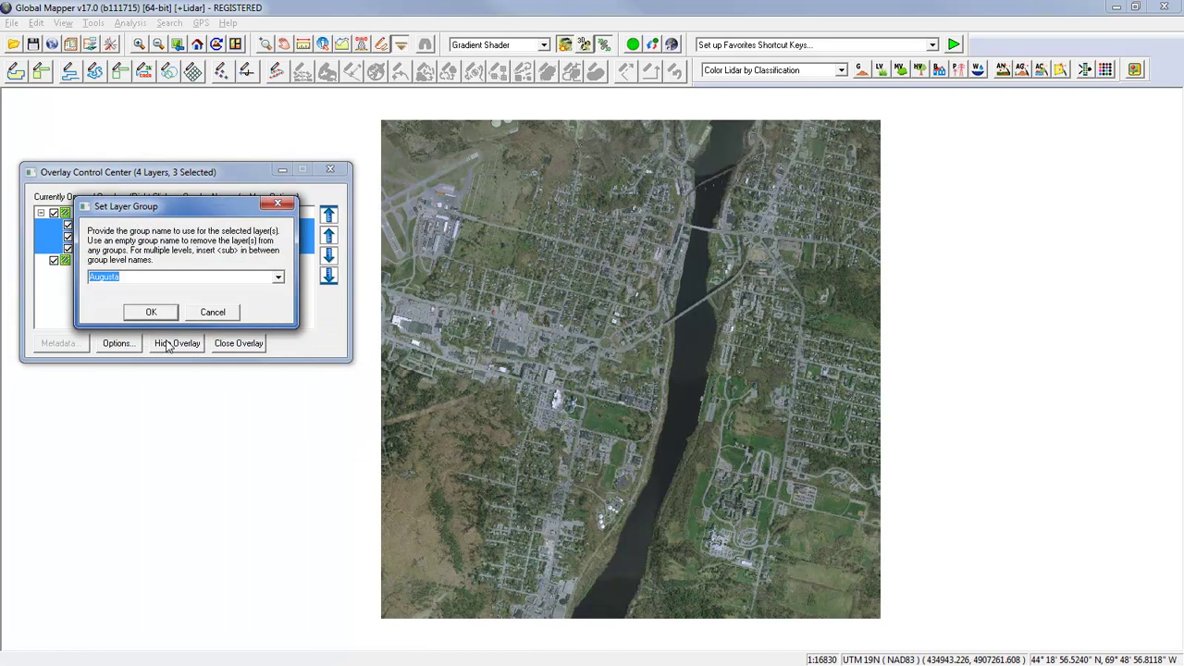
key(BackSpace)
click(153, 313)
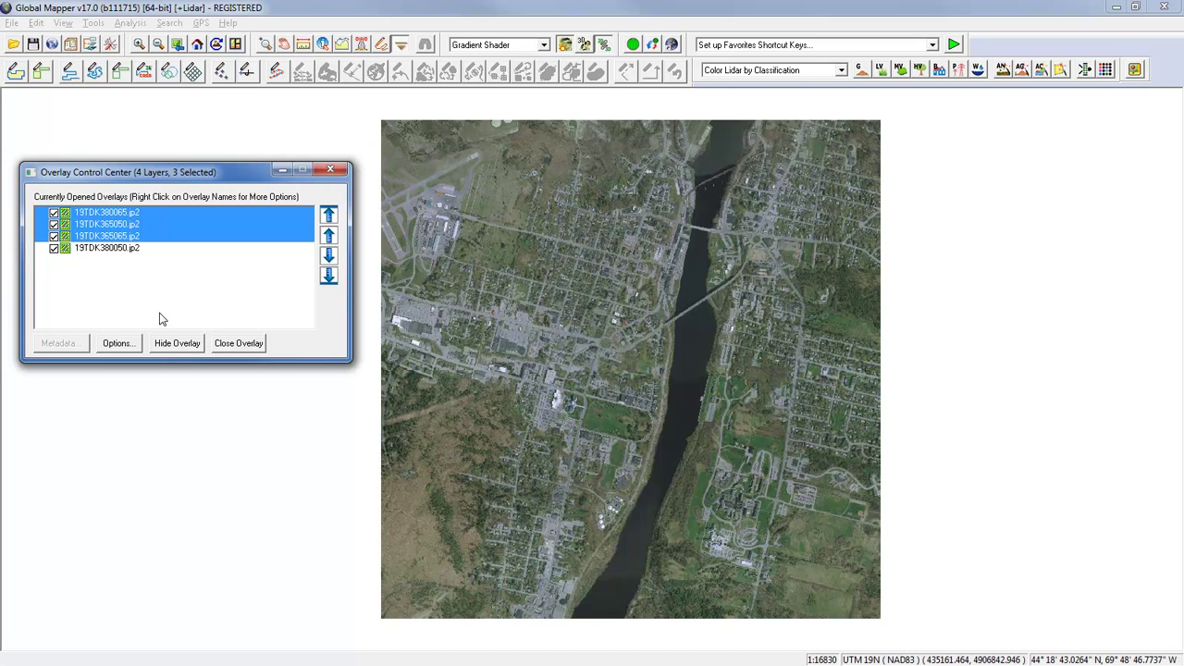
Start a map catalog from all four .jp2 layers and save it on the Desktop as Test.
click(129, 250)
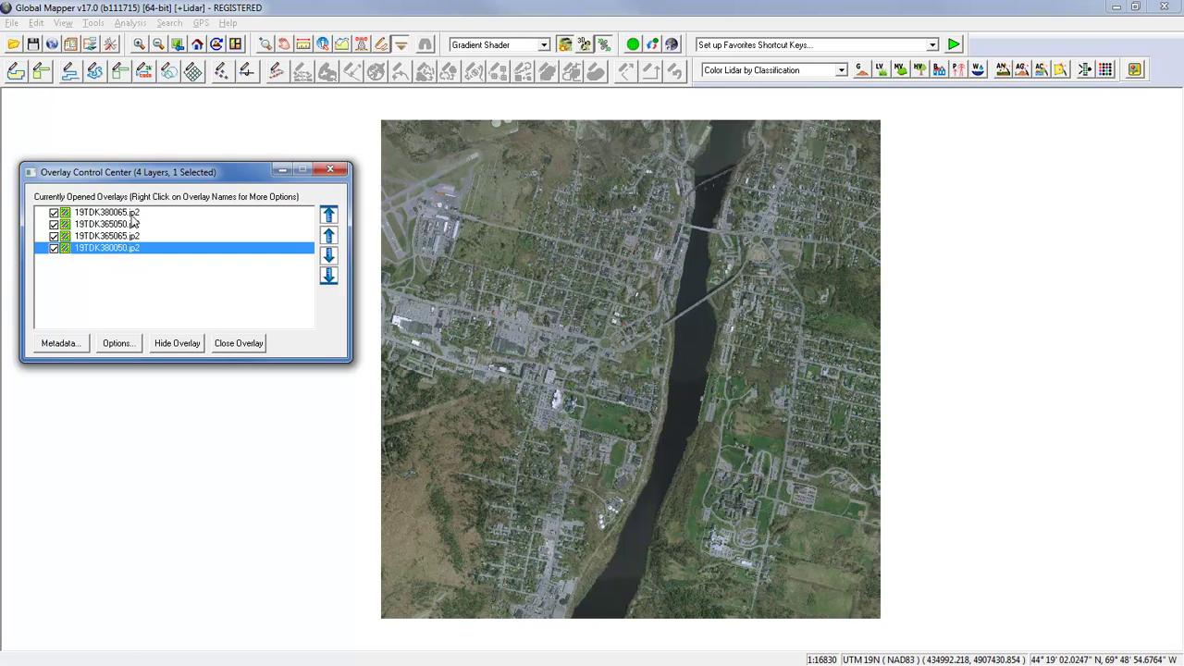
shift+click(132, 214)
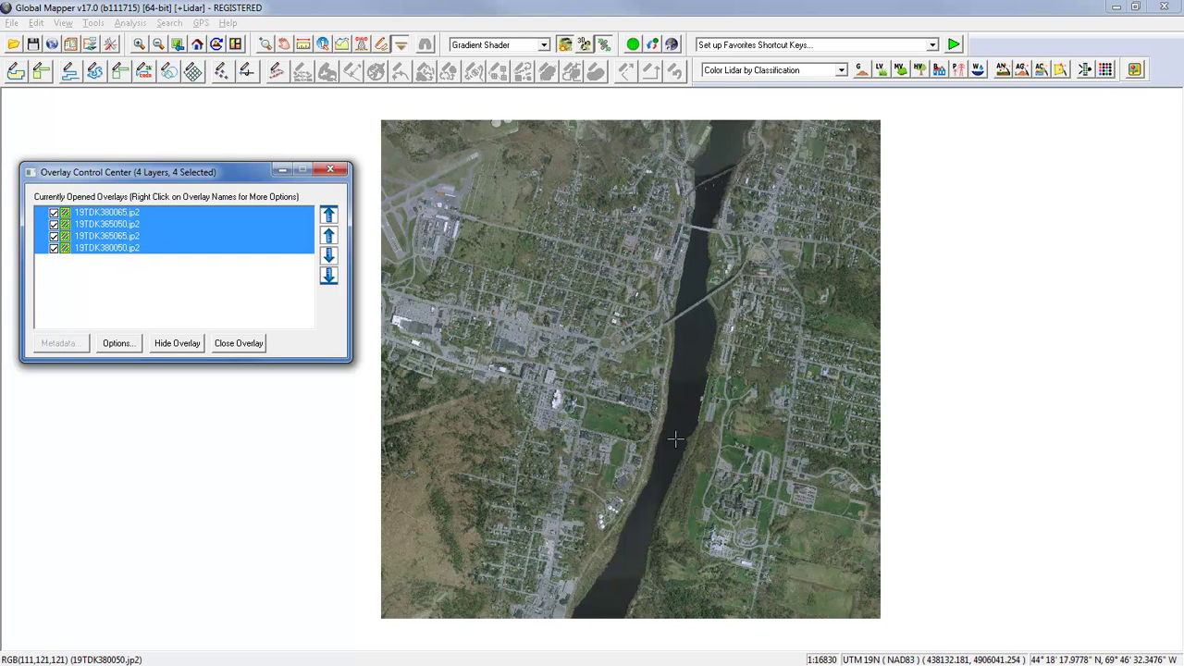
right_click(138, 244)
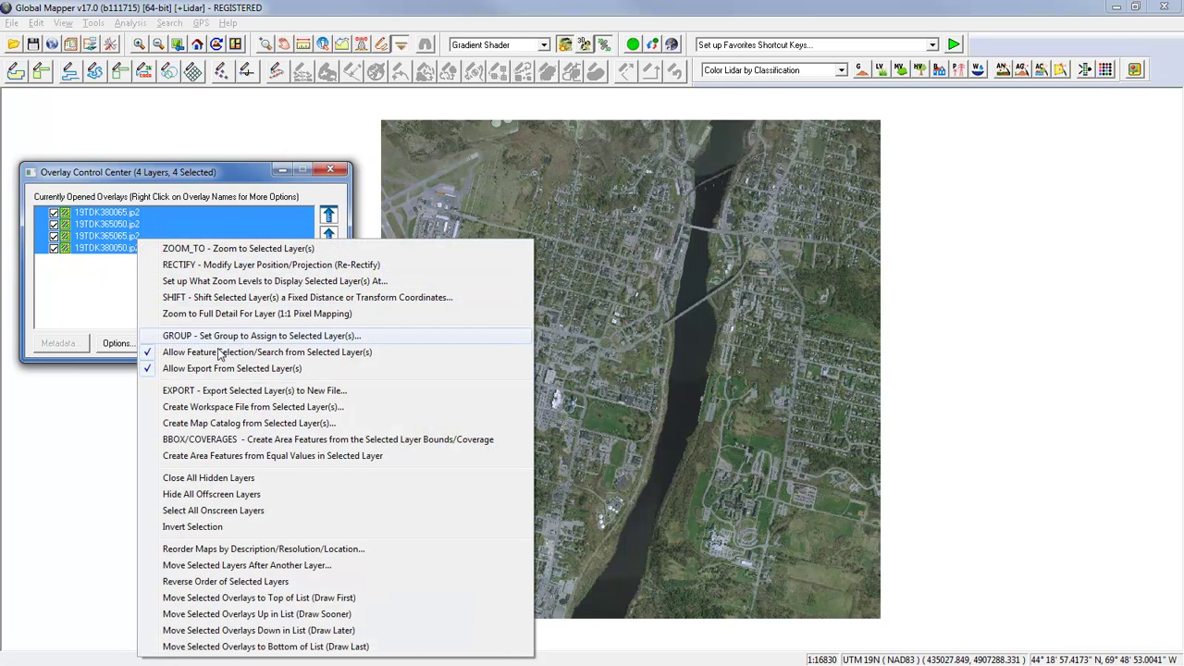
click(256, 428)
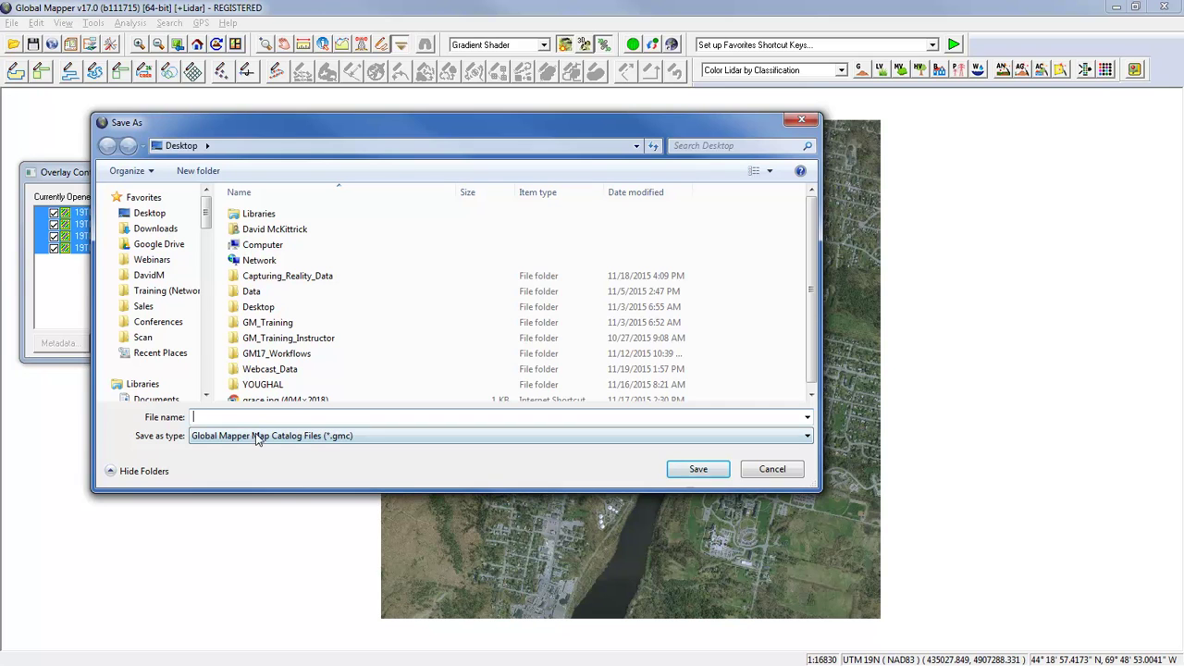
click(237, 417)
text(Test)
click(699, 470)
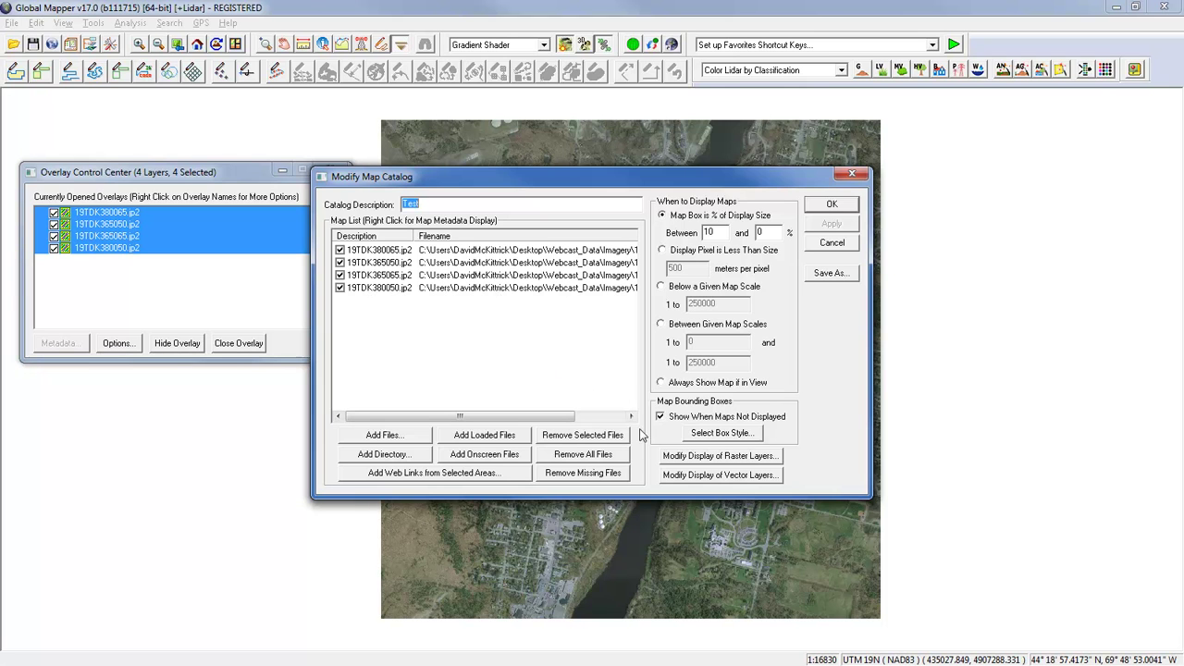
Check the raster display options available for the Test catalog, leave them unchanged, and accept the catalog settings.
click(715, 459)
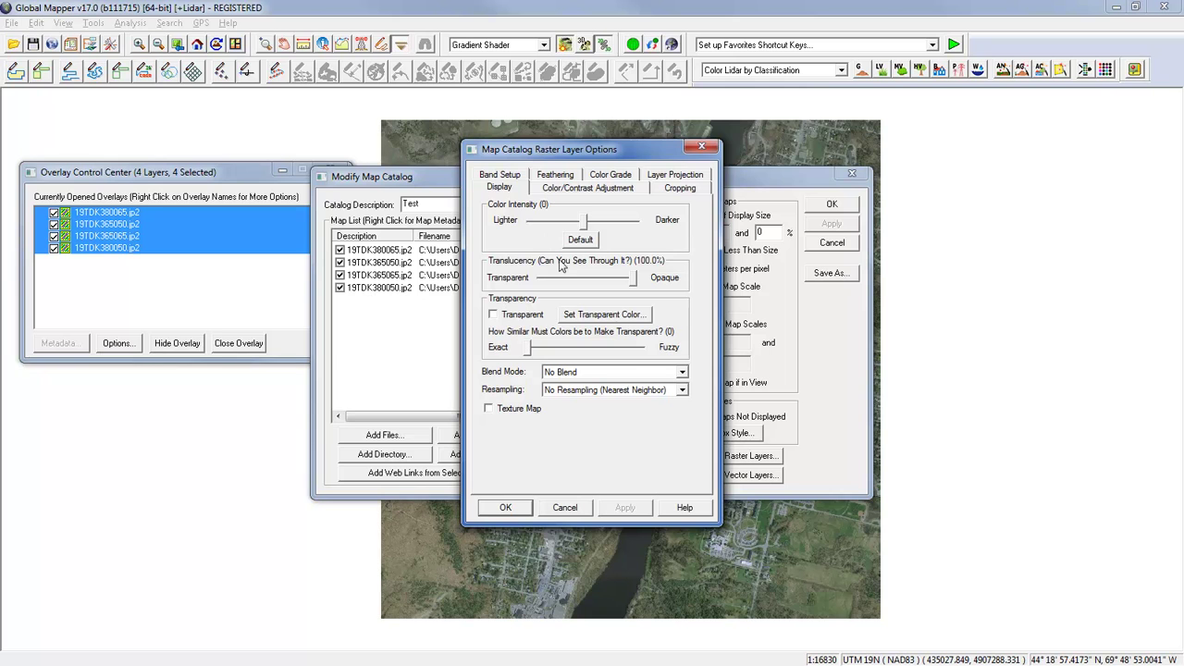
click(565, 508)
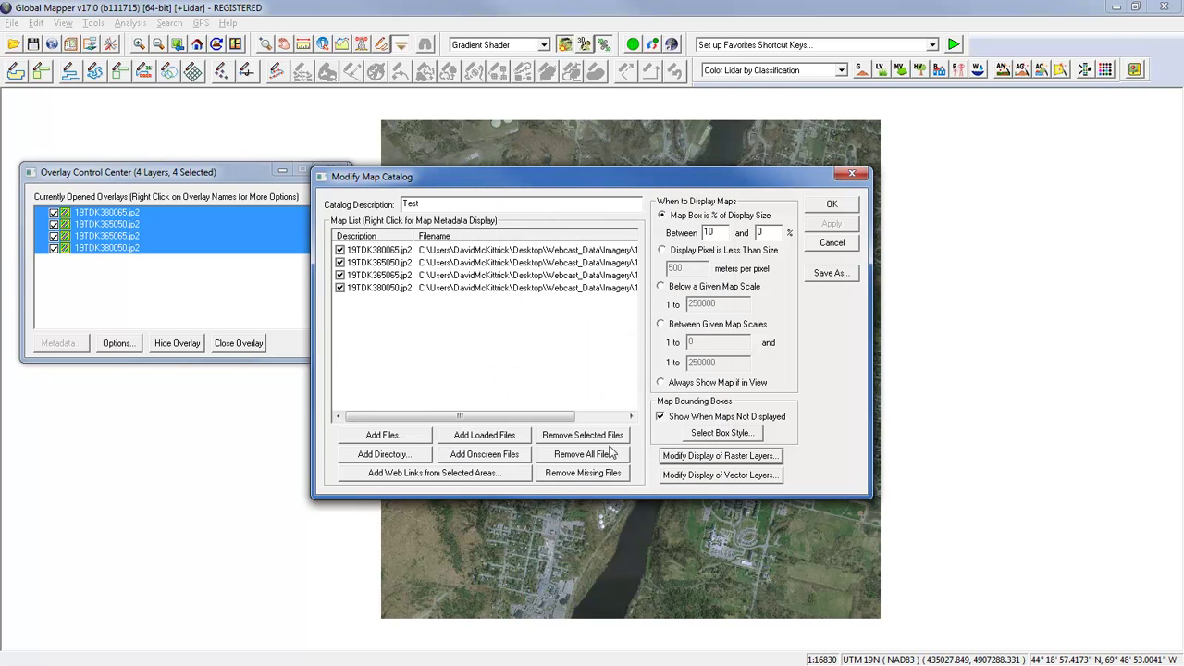
click(831, 204)
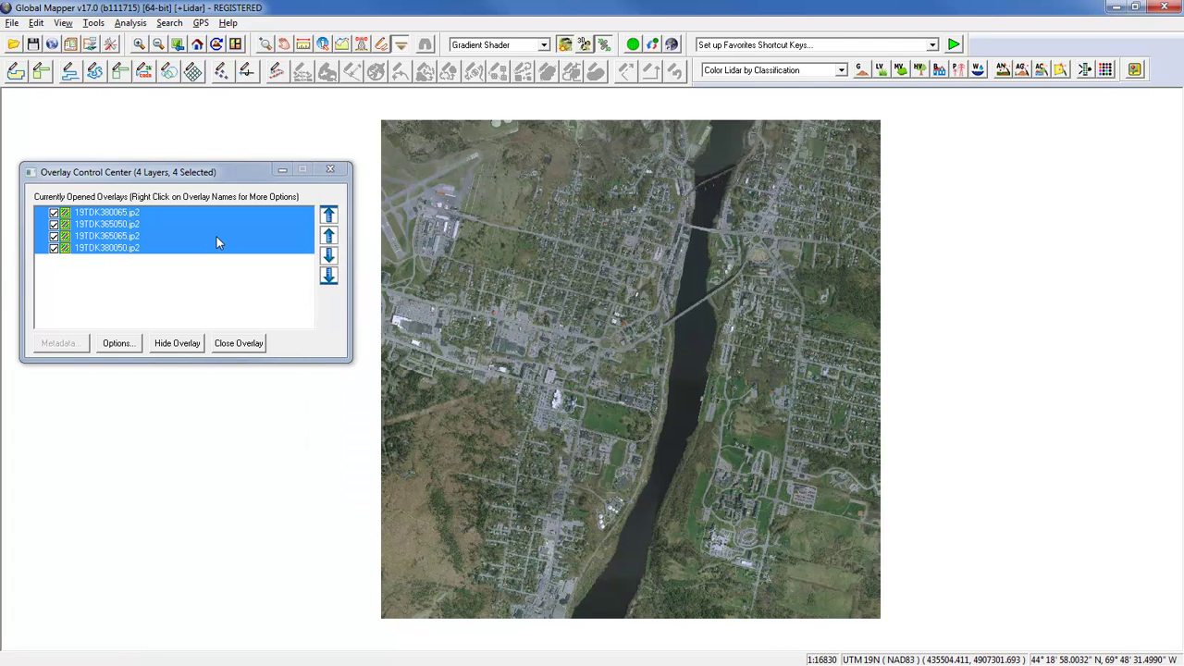
Close the four loaded image layers and load the Test.gmc map catalog from the Desktop.
key(Delete)
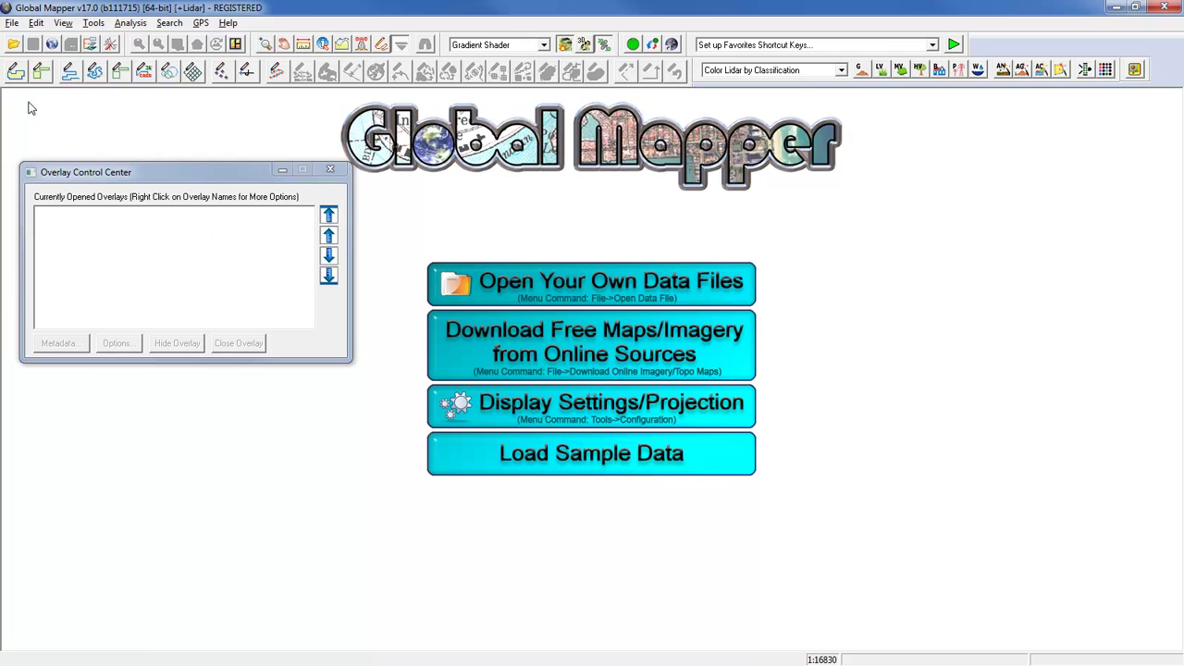
click(13, 47)
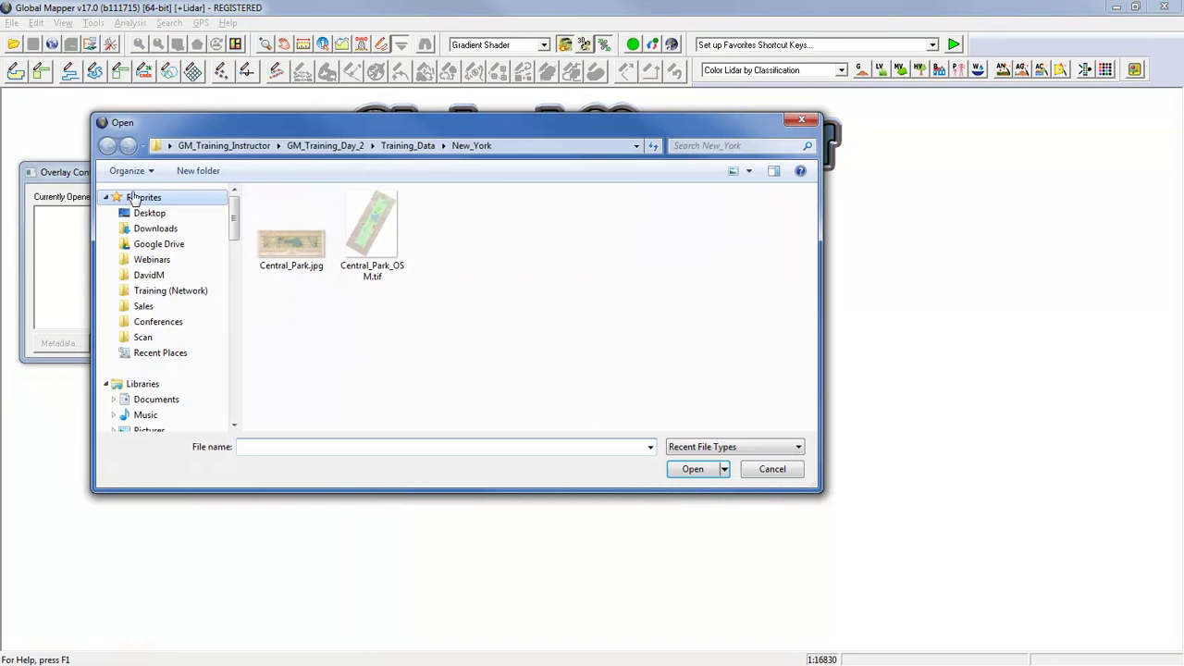
click(146, 215)
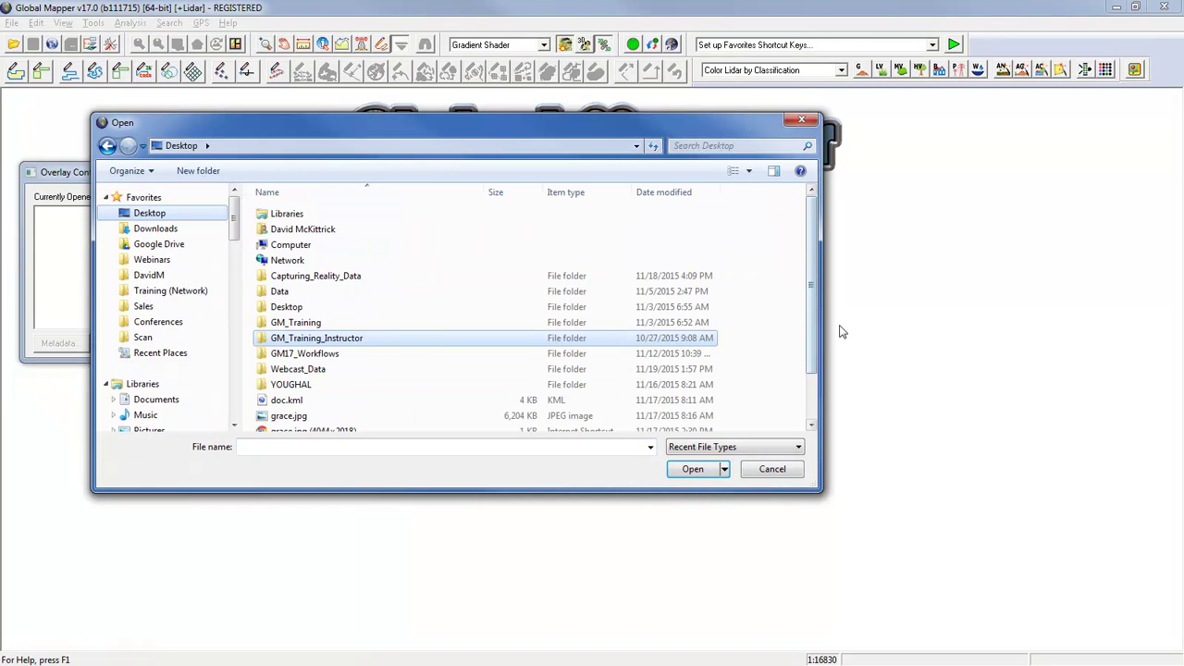
drag(812, 342, 818, 396)
click(294, 425)
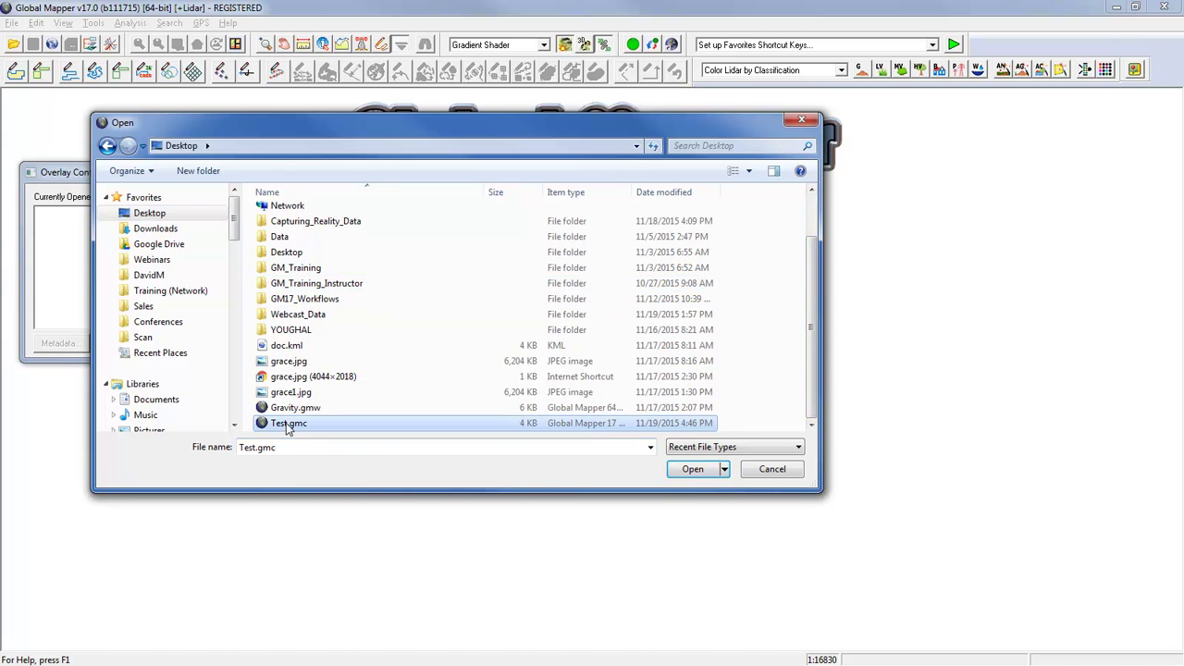
click(692, 470)
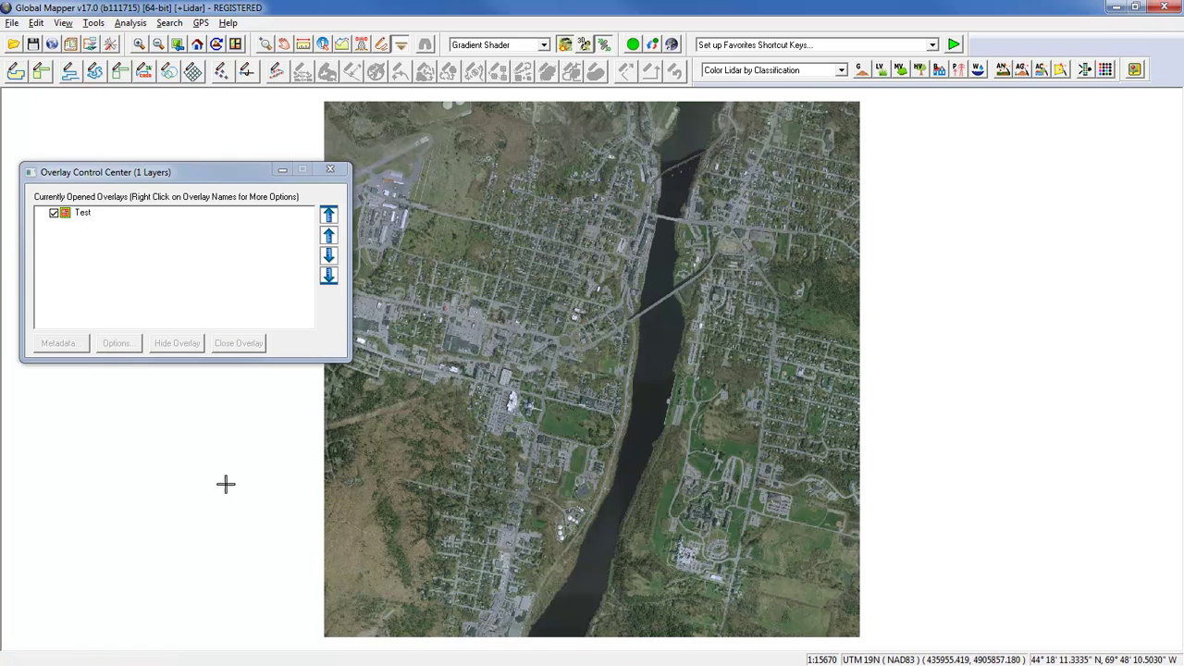
Examine the Test catalog's map list and display settings, and leave its options without applying changes.
click(86, 220)
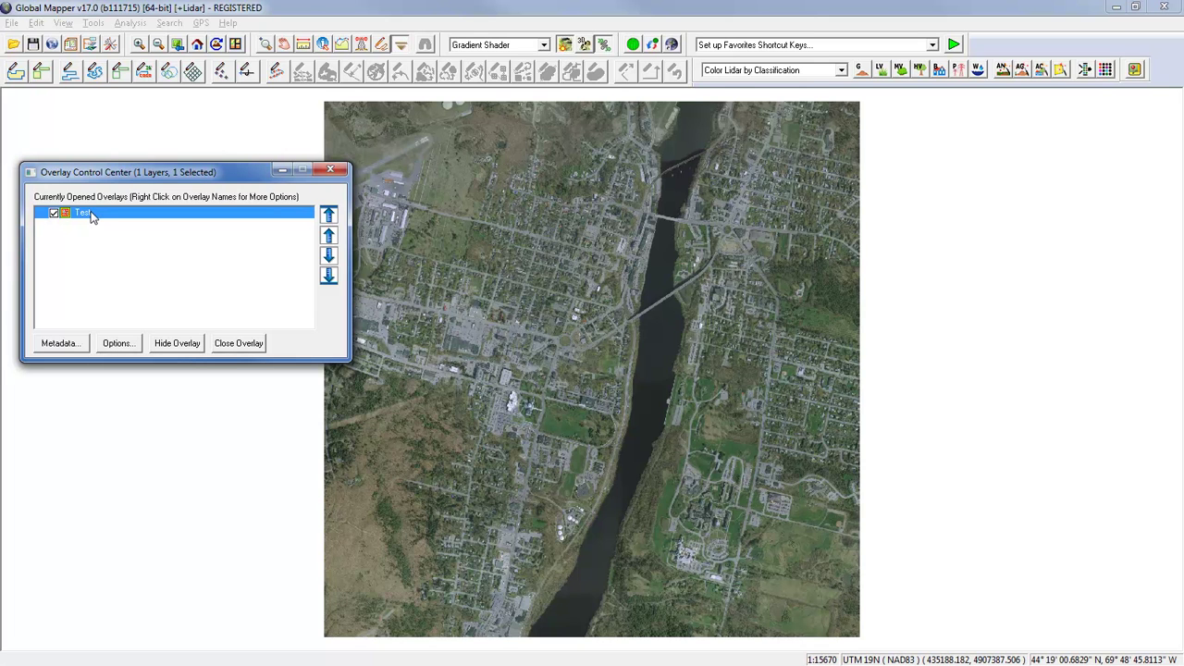
click(131, 345)
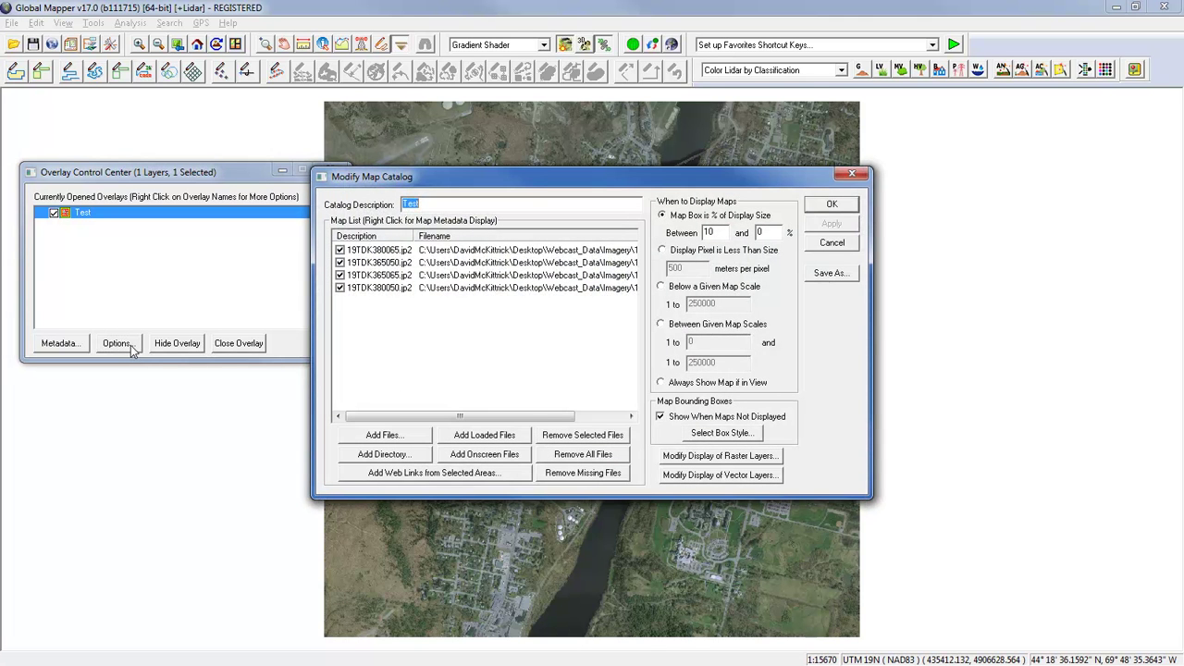
click(599, 289)
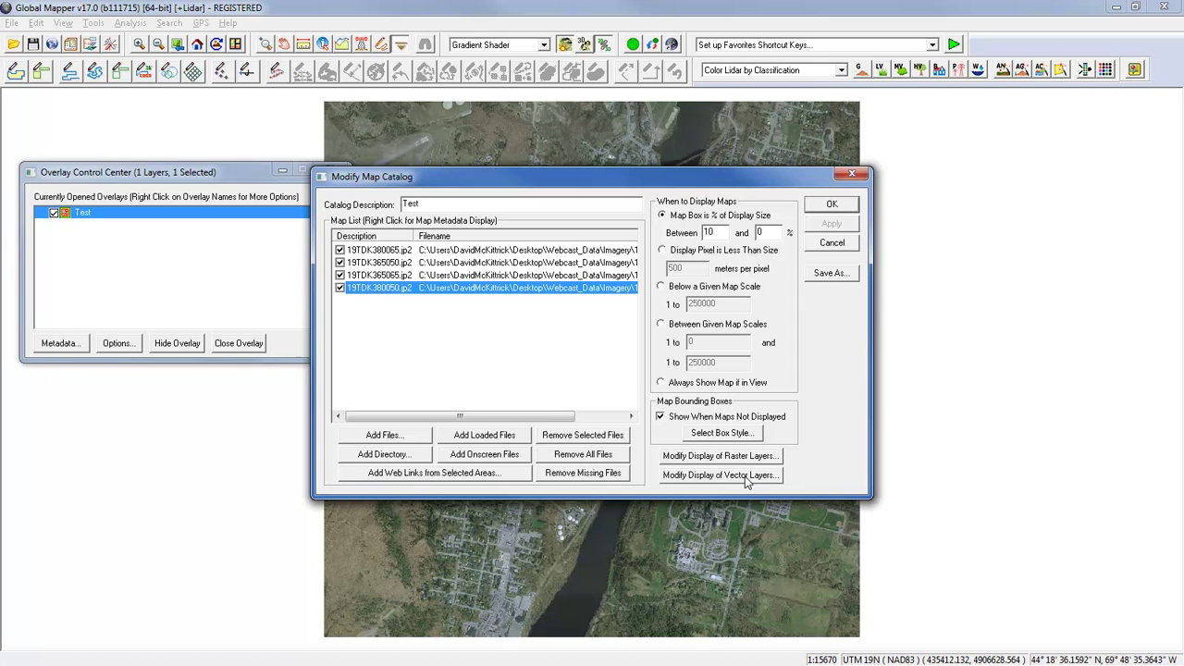
click(843, 243)
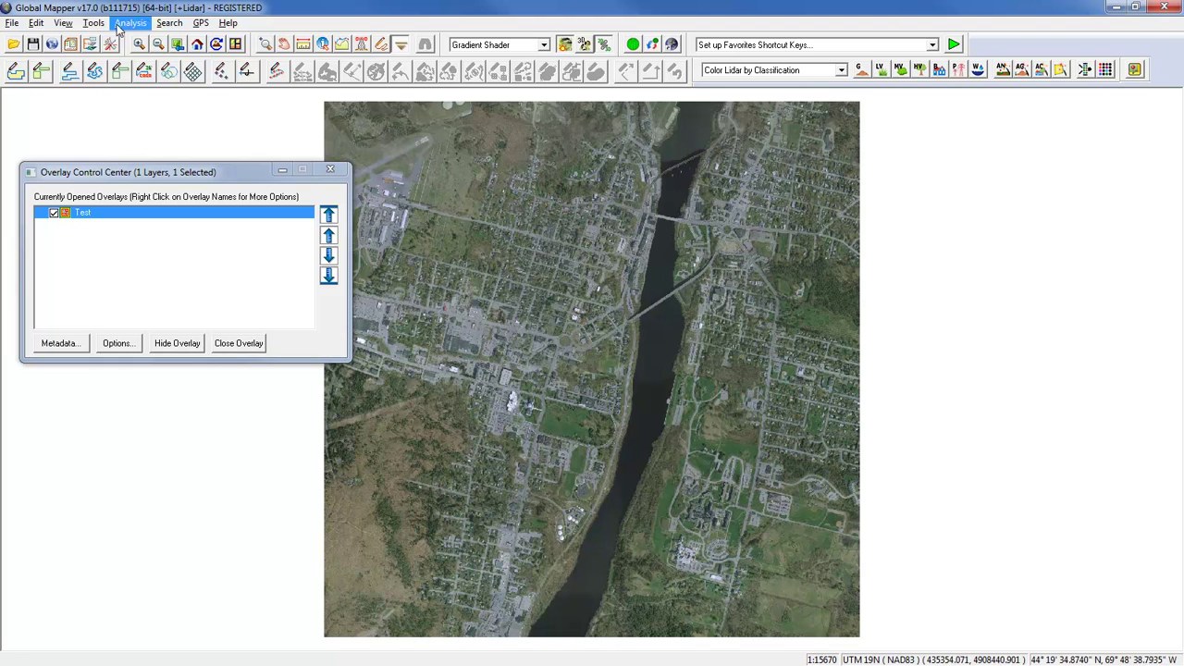
Start a batch conversion and choose JPEG2000 as the file type to convert from.
click(8, 23)
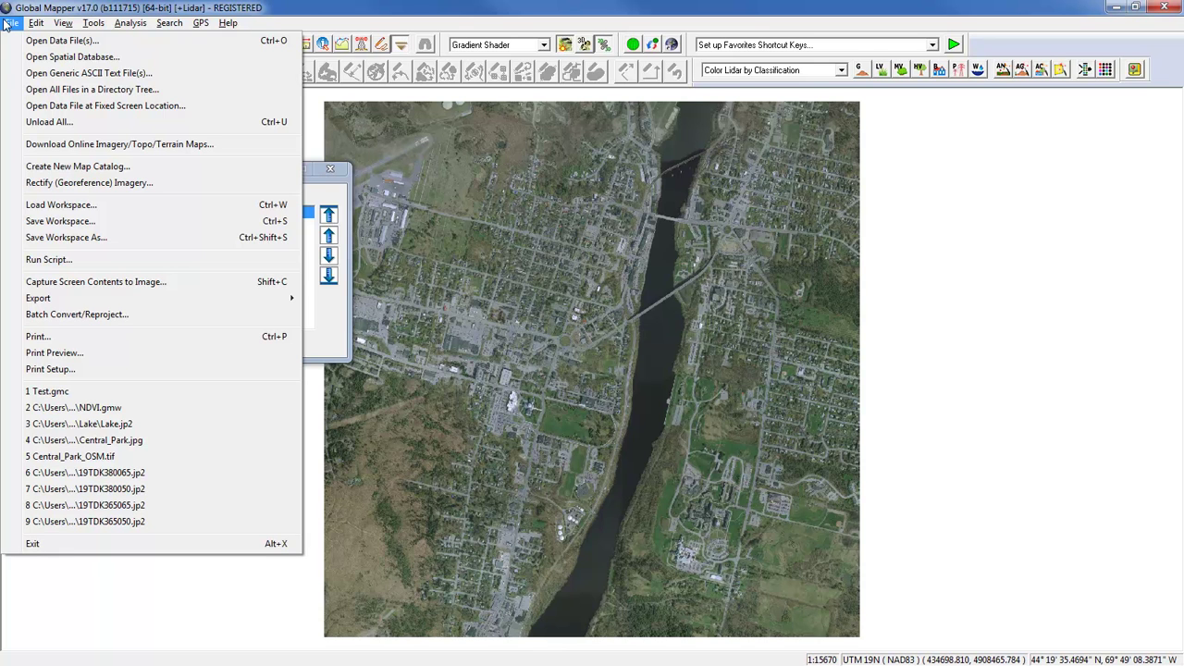
click(80, 314)
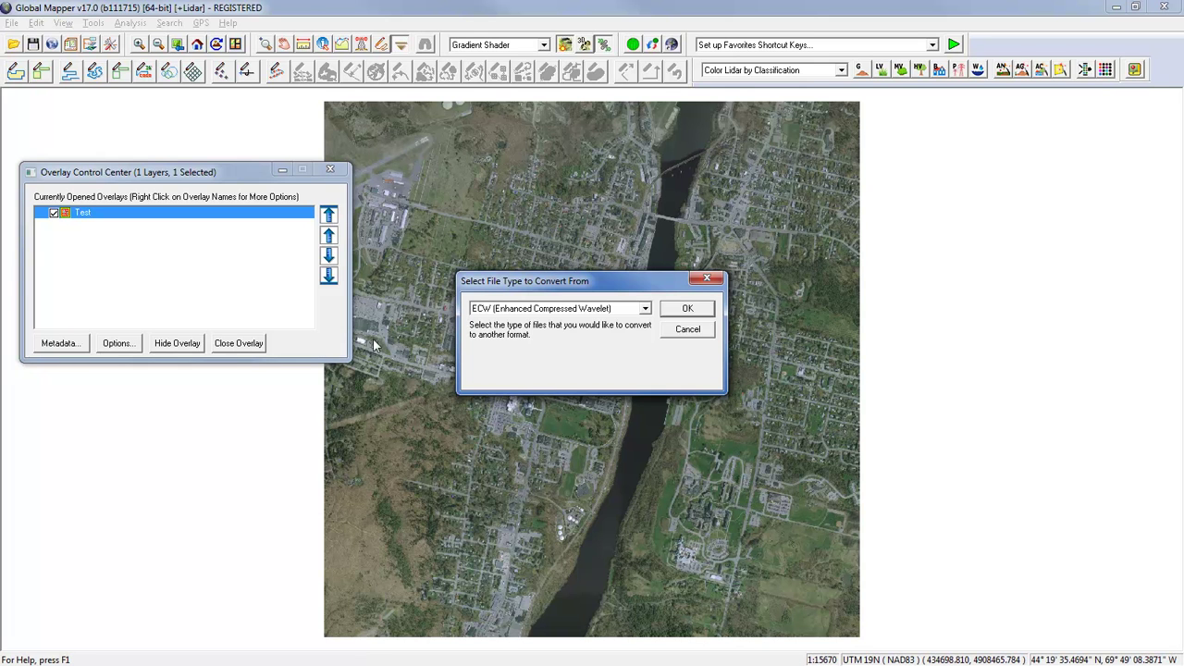
click(536, 309)
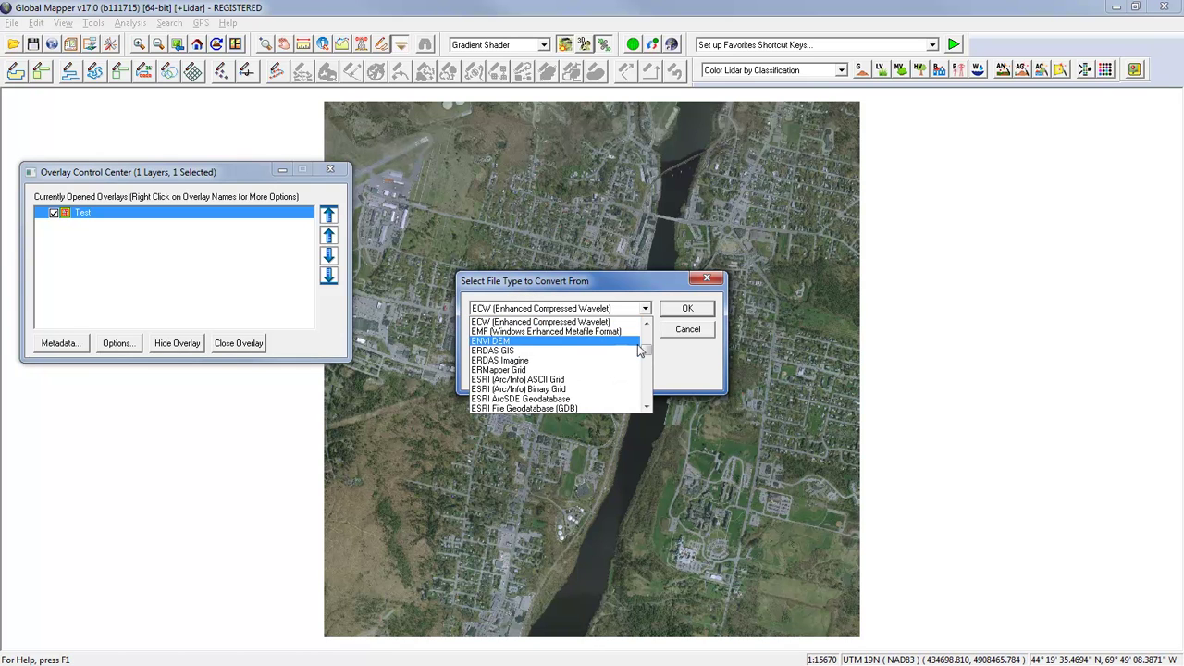
click(648, 373)
click(648, 372)
click(648, 376)
click(648, 377)
click(648, 381)
click(649, 384)
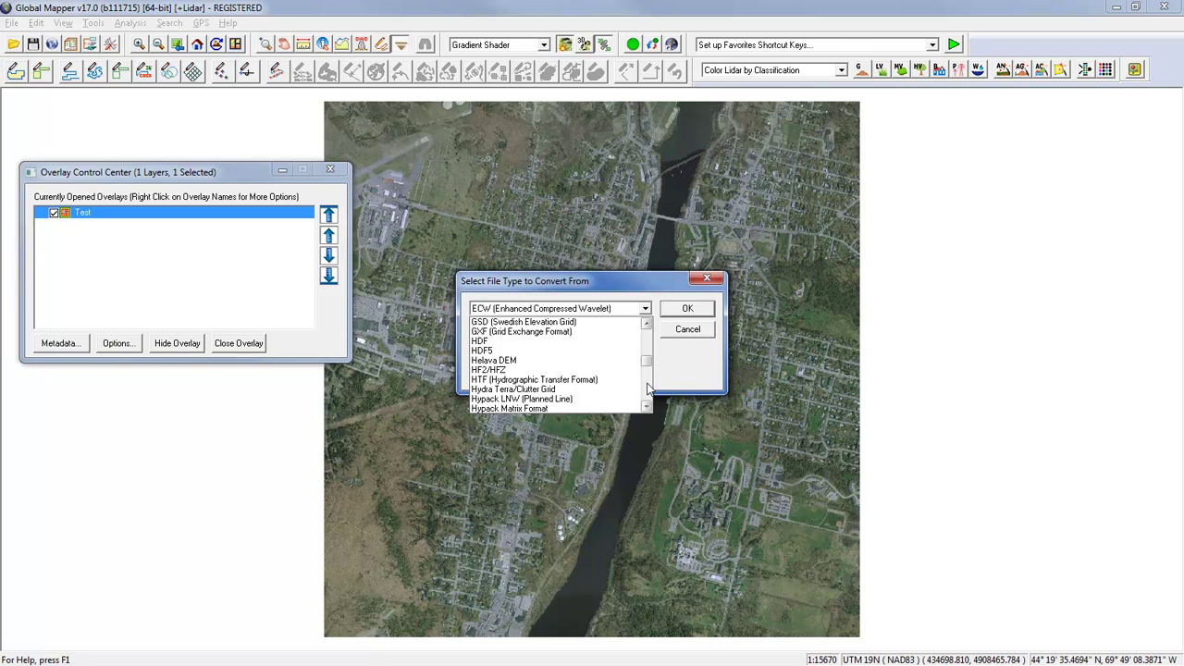
click(648, 388)
click(649, 389)
click(649, 390)
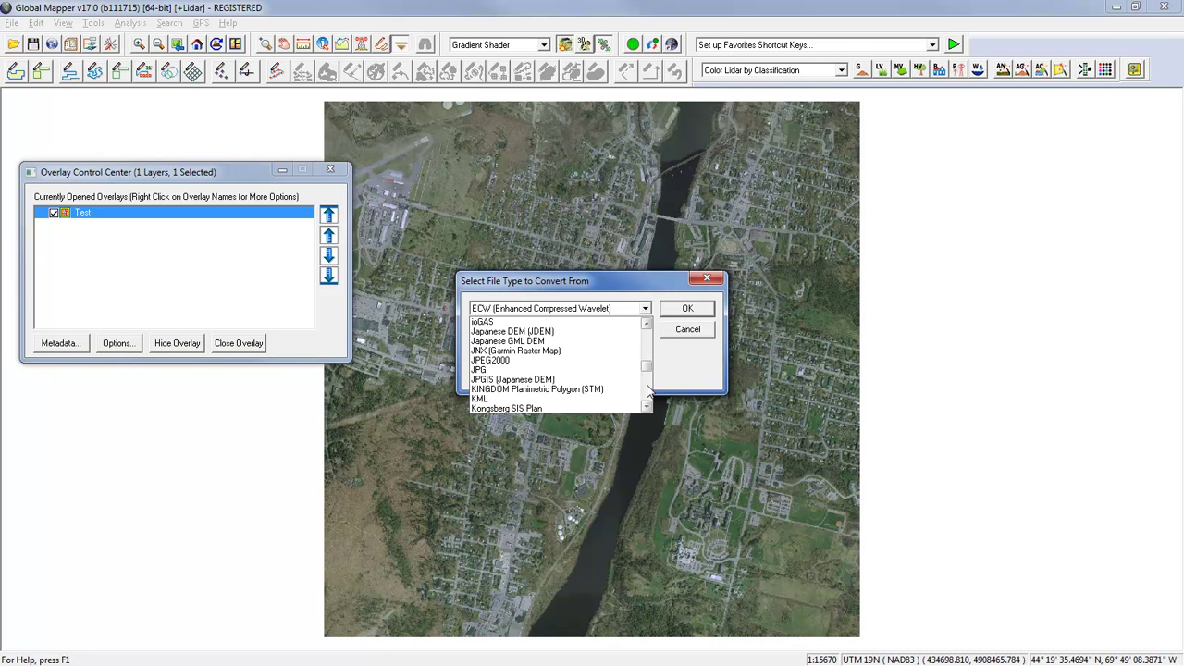
click(599, 361)
click(688, 310)
Choose ECW as the format to convert the files to.
click(645, 309)
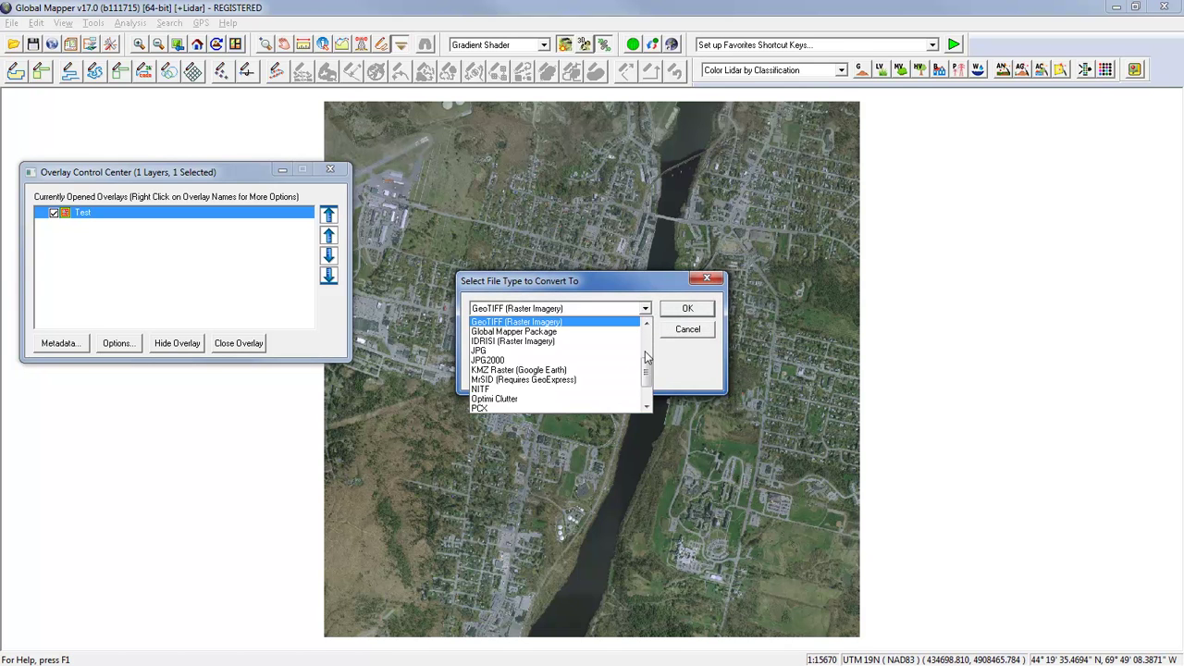
click(646, 345)
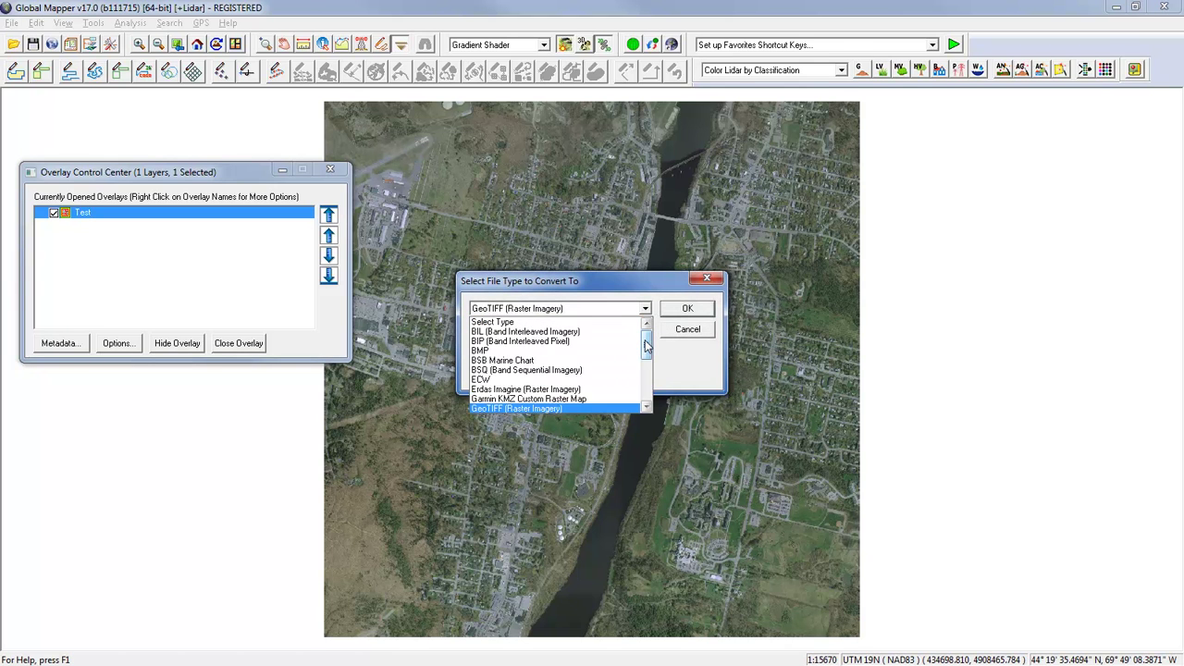
click(612, 382)
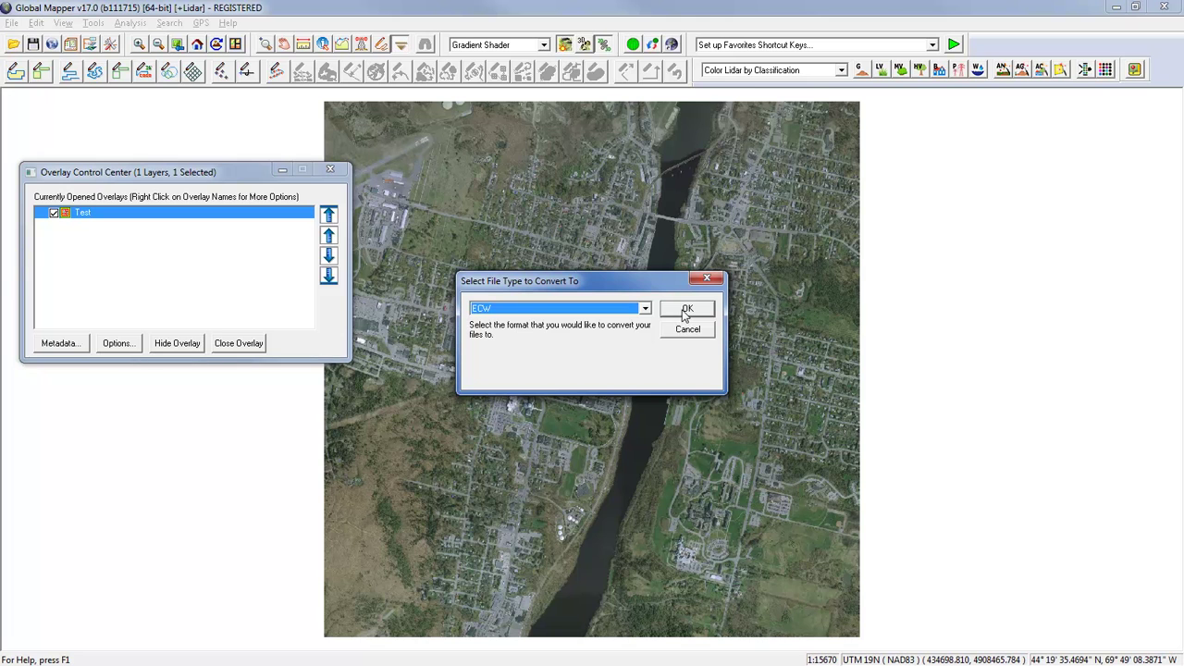
click(686, 312)
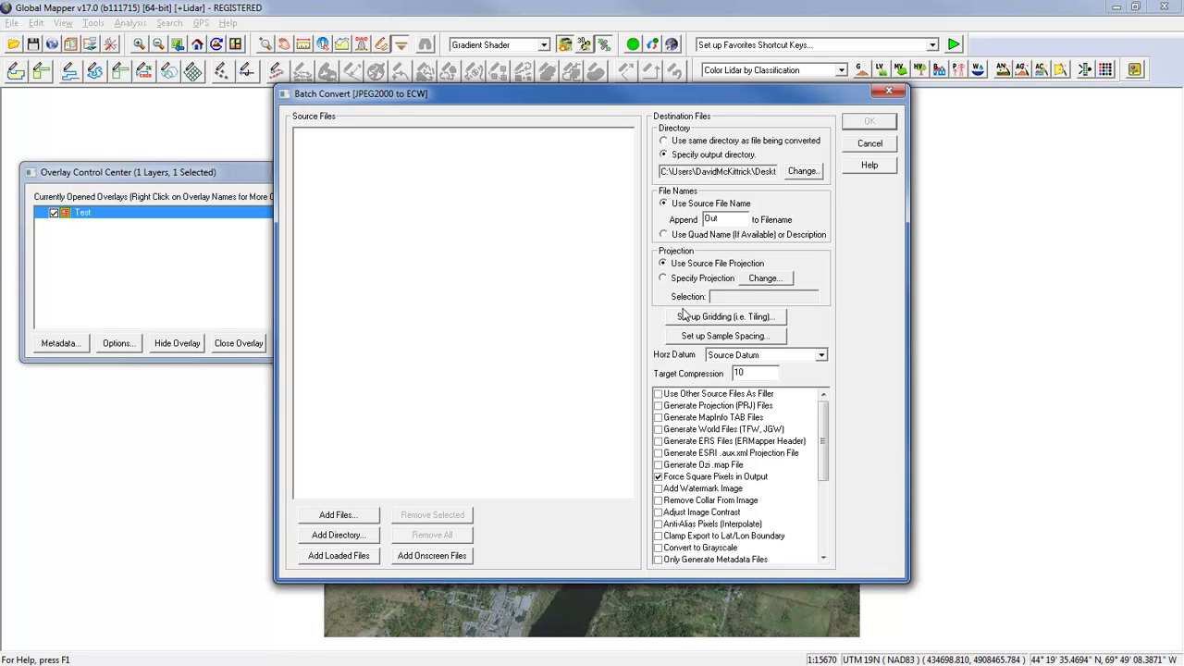
Add all four .jp2 tiles from the Webcast_Data Imagery folder as source files for the batch conversion.
click(340, 515)
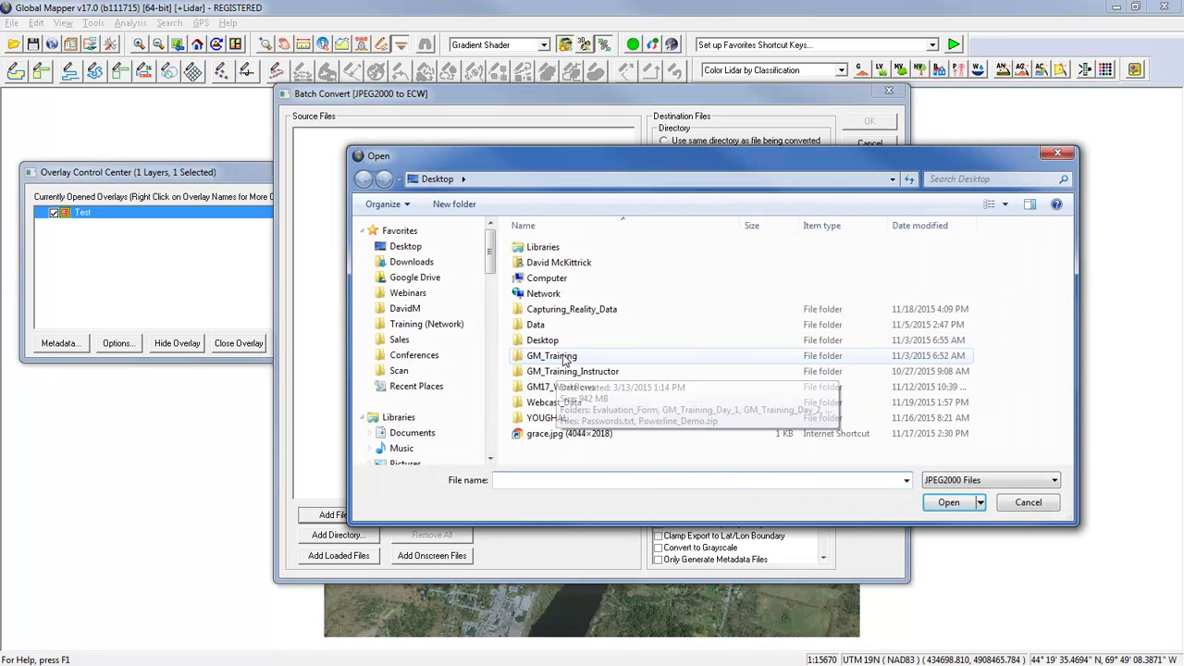
double_click(553, 402)
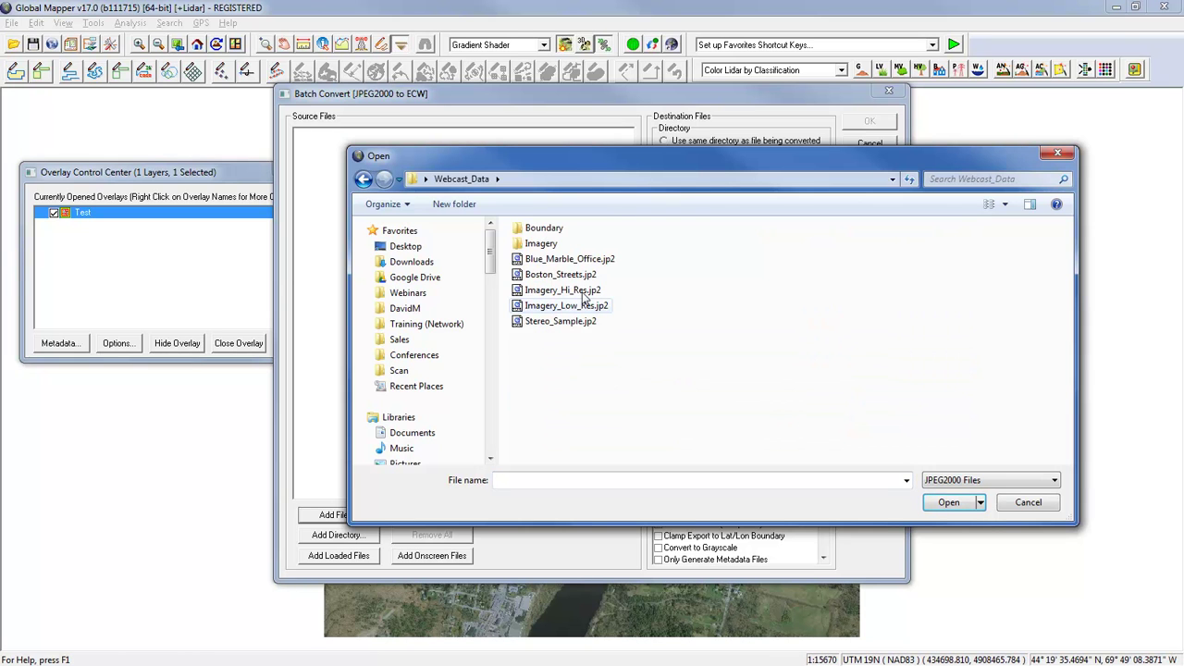
double_click(541, 243)
click(550, 247)
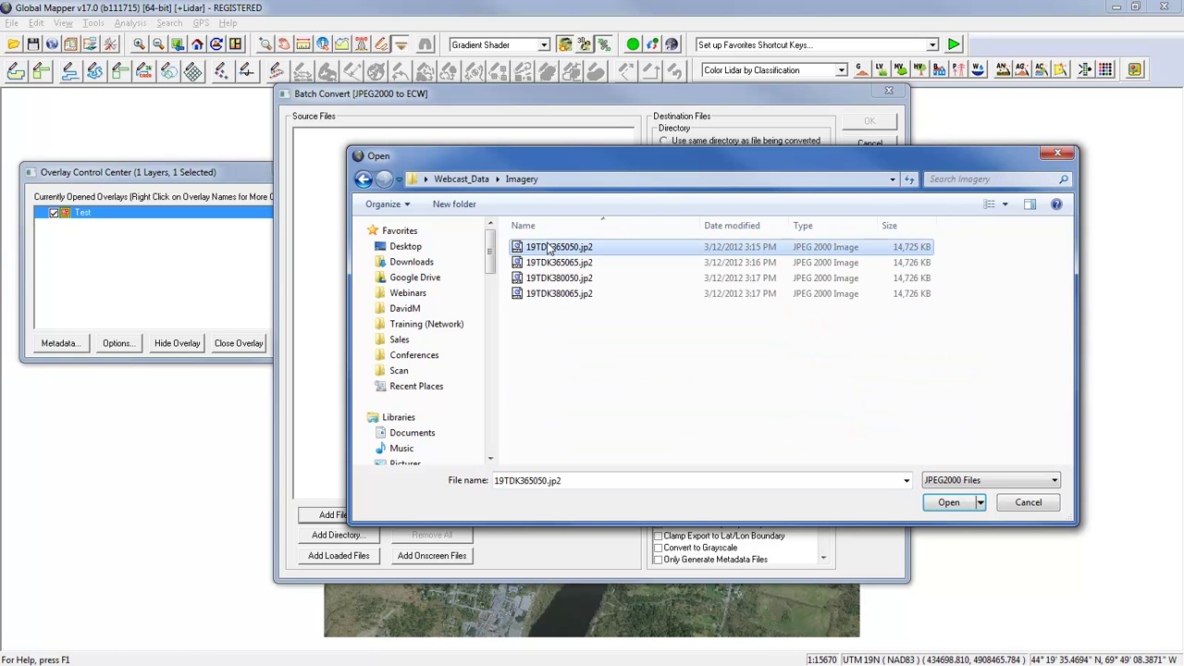
shift+click(583, 294)
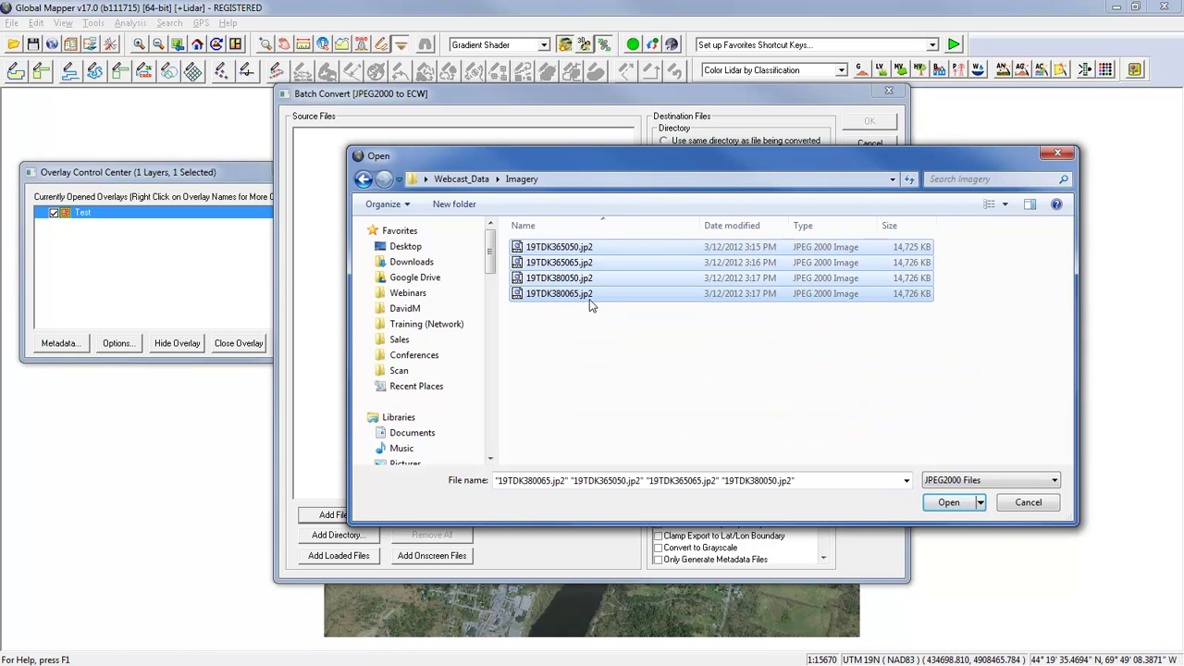
click(951, 504)
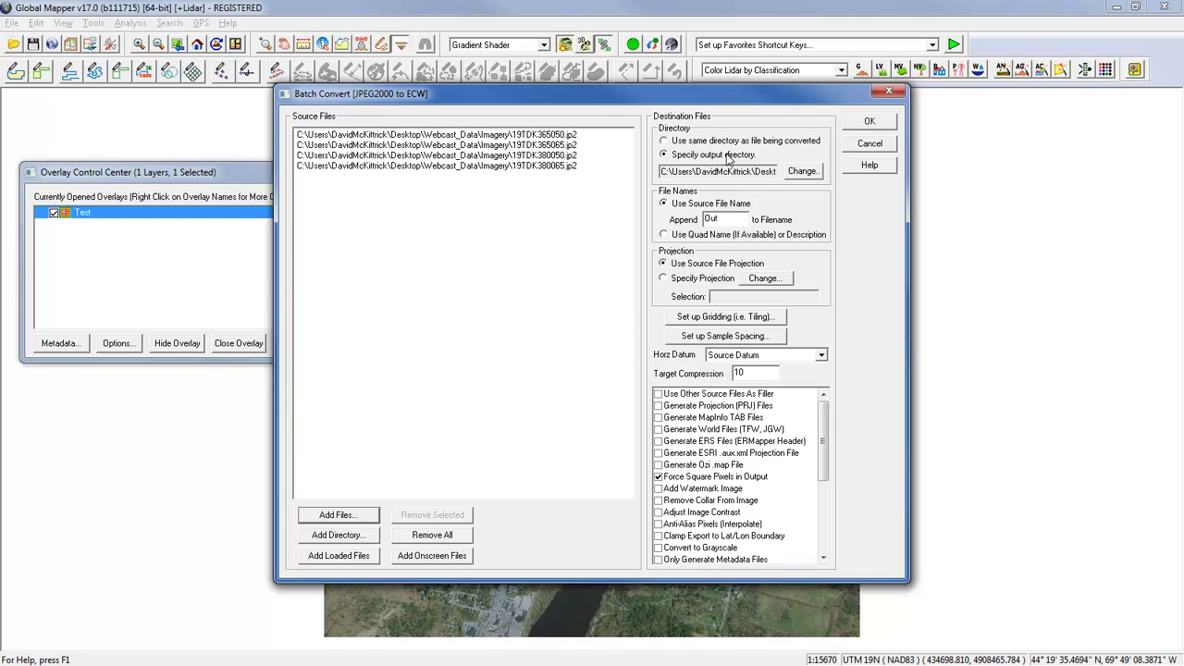
Check the filename suffix and the export options, and run the JPEG2000 to ECW batch conversion.
double_click(727, 218)
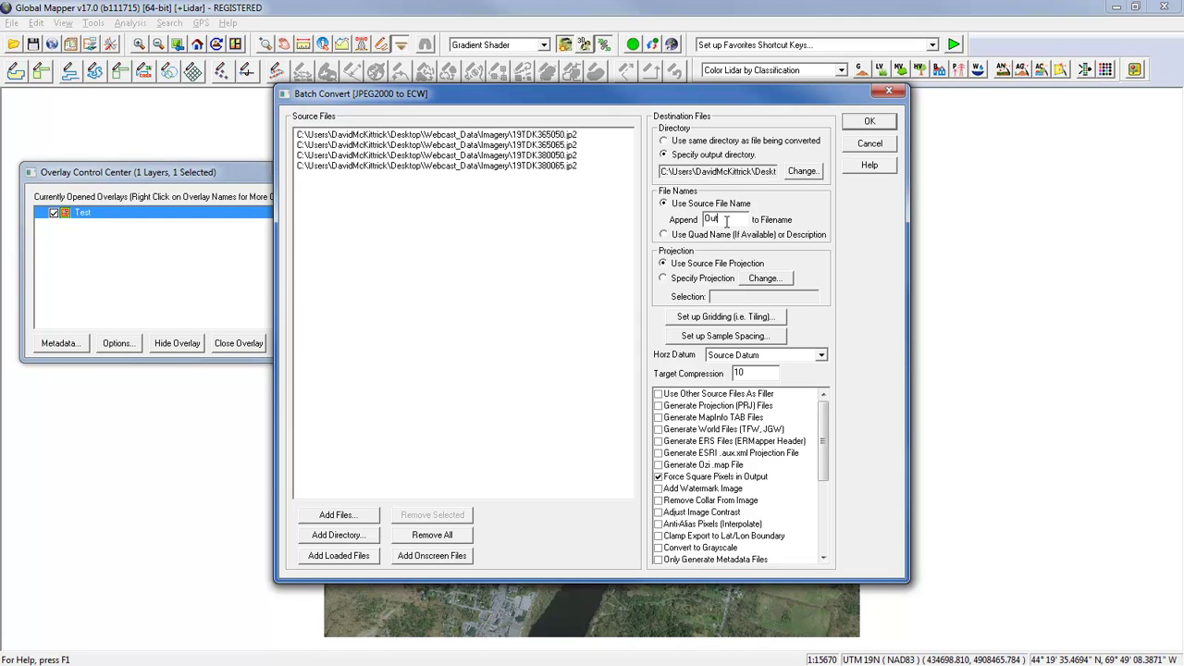
click(727, 219)
mouse_move(824, 416)
mouse_down()
mouse_move(826, 442)
mouse_move(823, 424)
mouse_up()
click(867, 124)
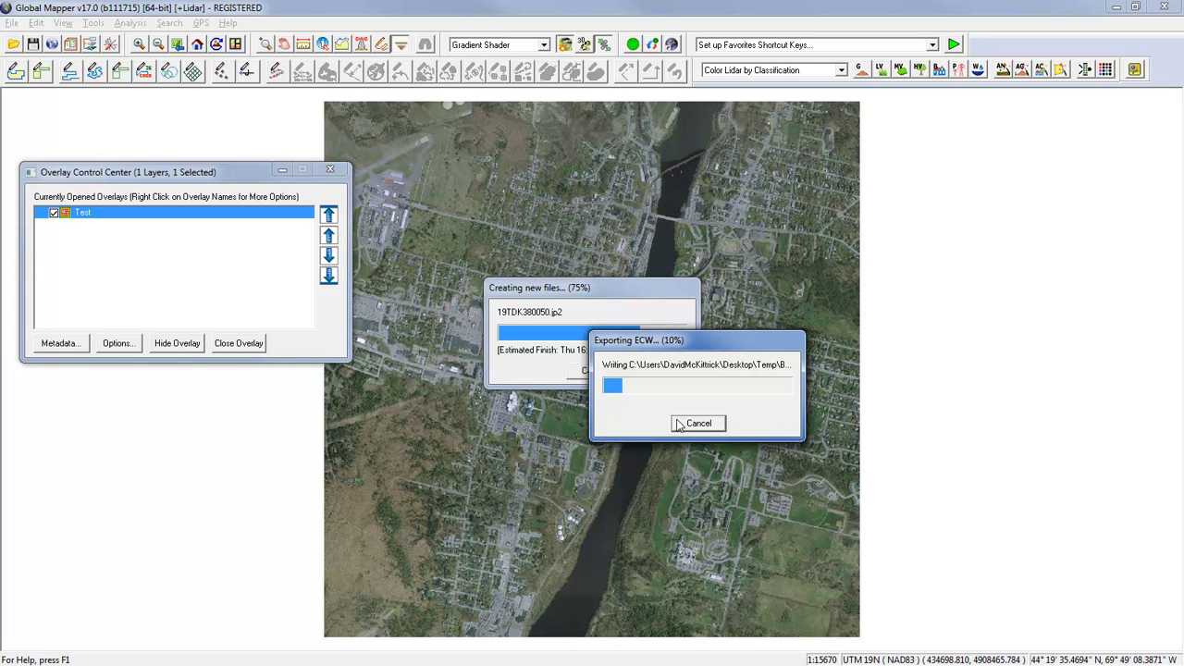
drag(705, 347, 644, 401)
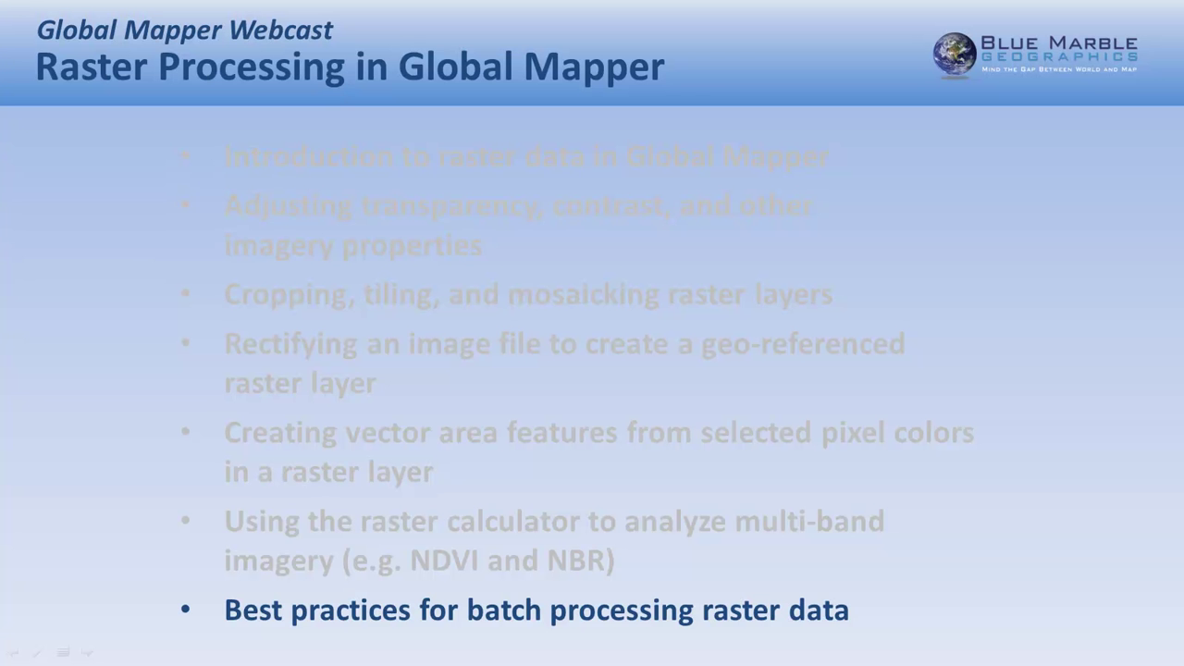
key(Right)
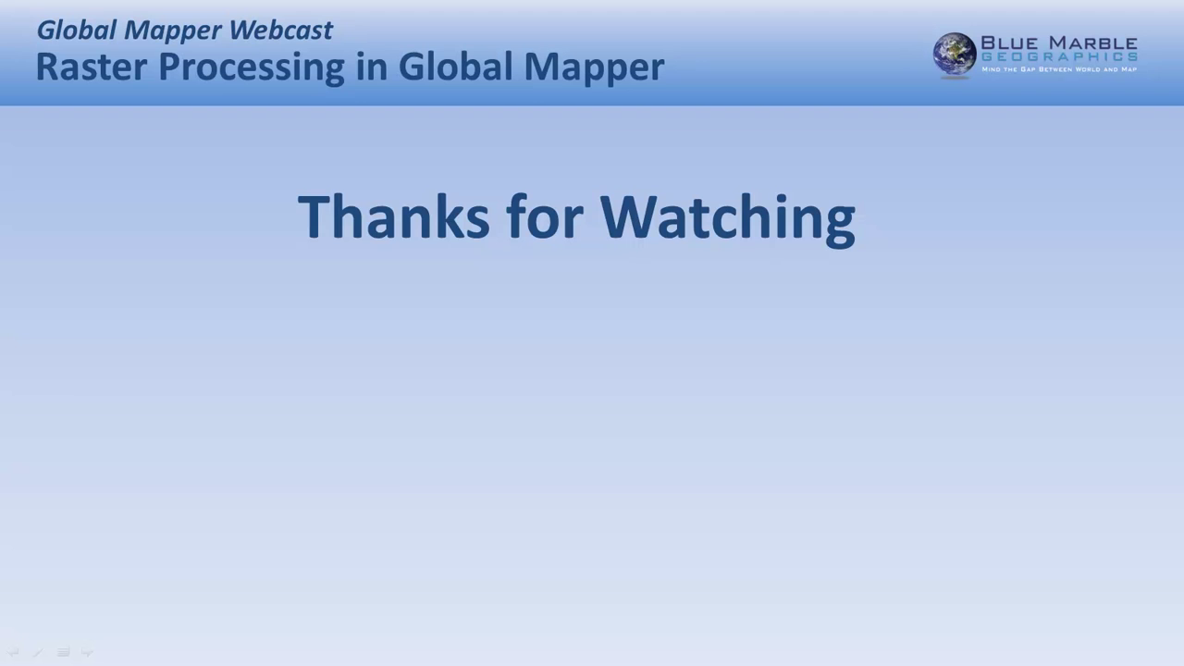
key(Right)
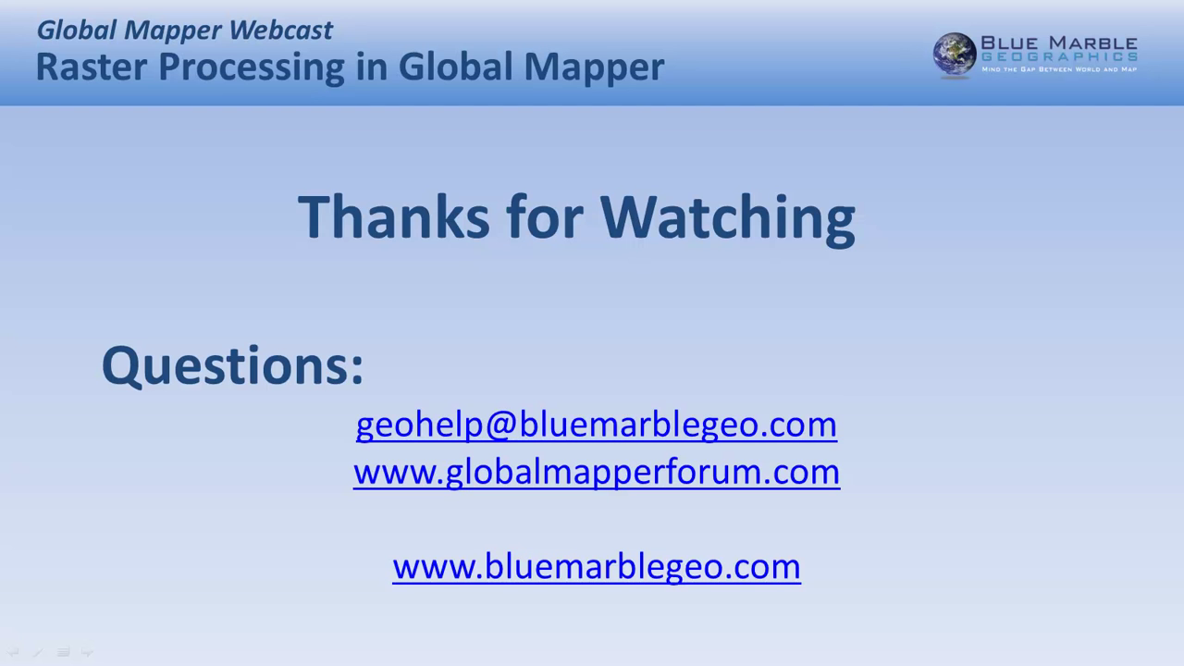